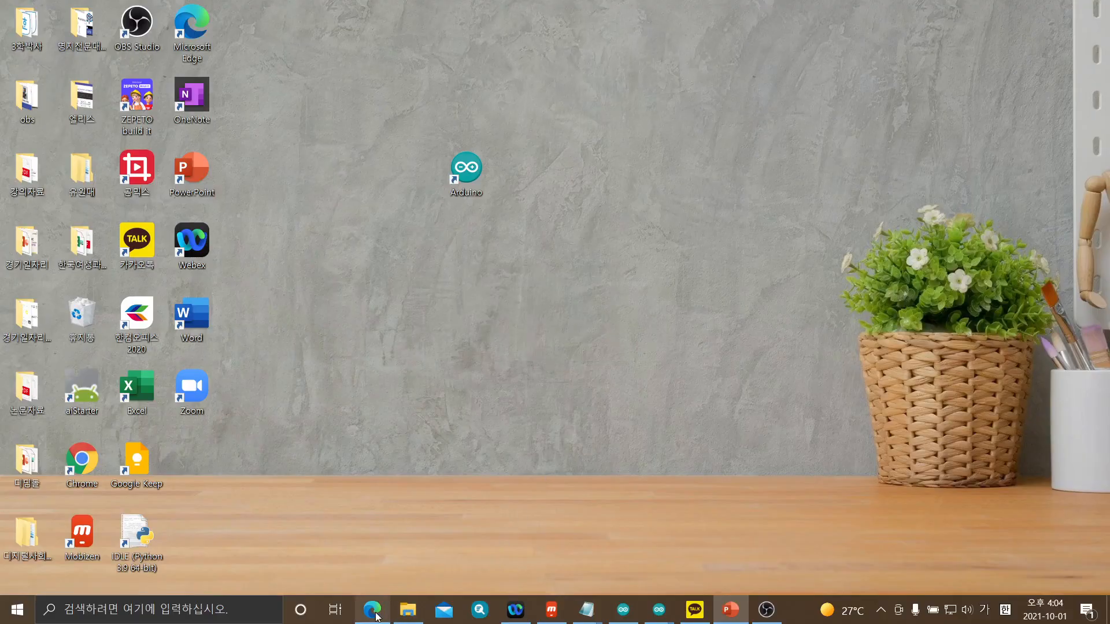
Switch to the Edge browser and open the post "[25주]_분석작업_강의자료 및 예제파일입니다." from the --ppt교육자료 board
mouse_move(372, 610)
click(373, 540)
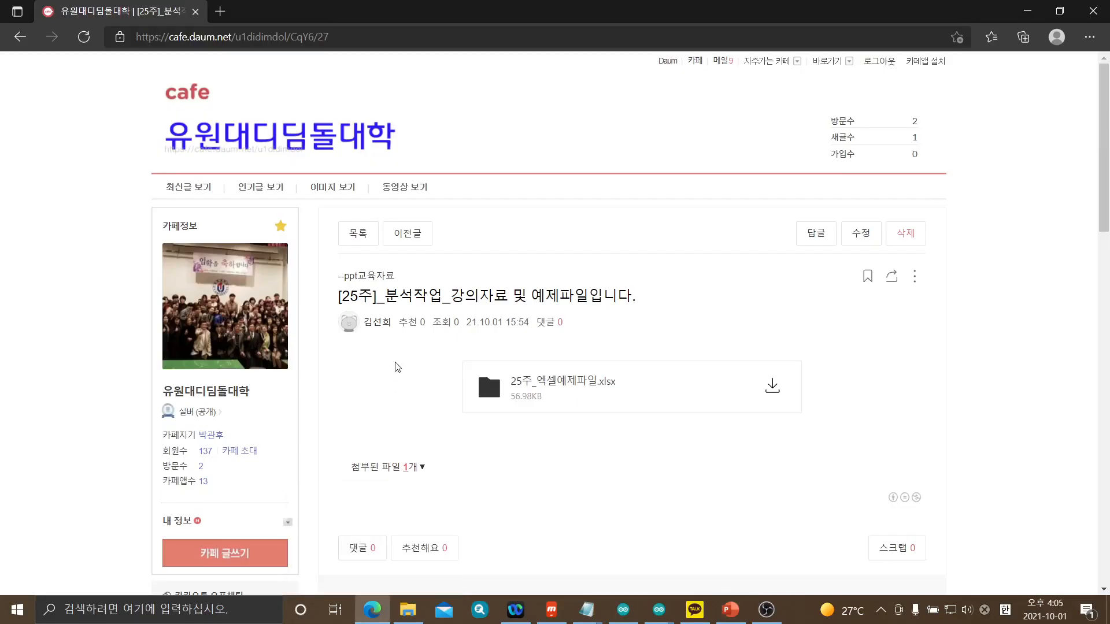
scroll(398, 363, down, 12)
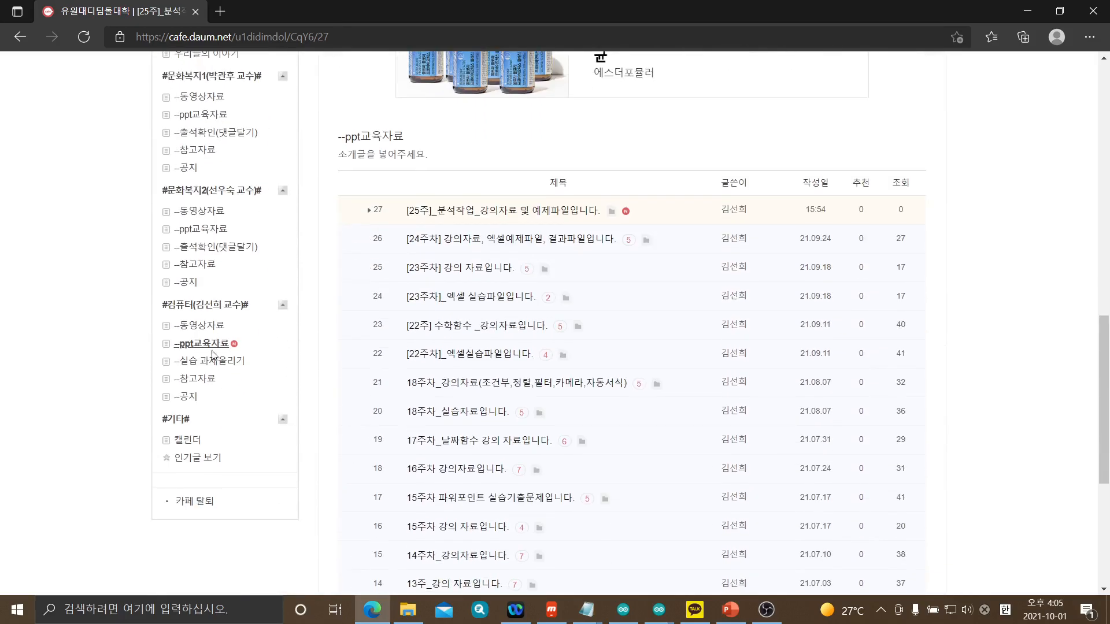
click(212, 351)
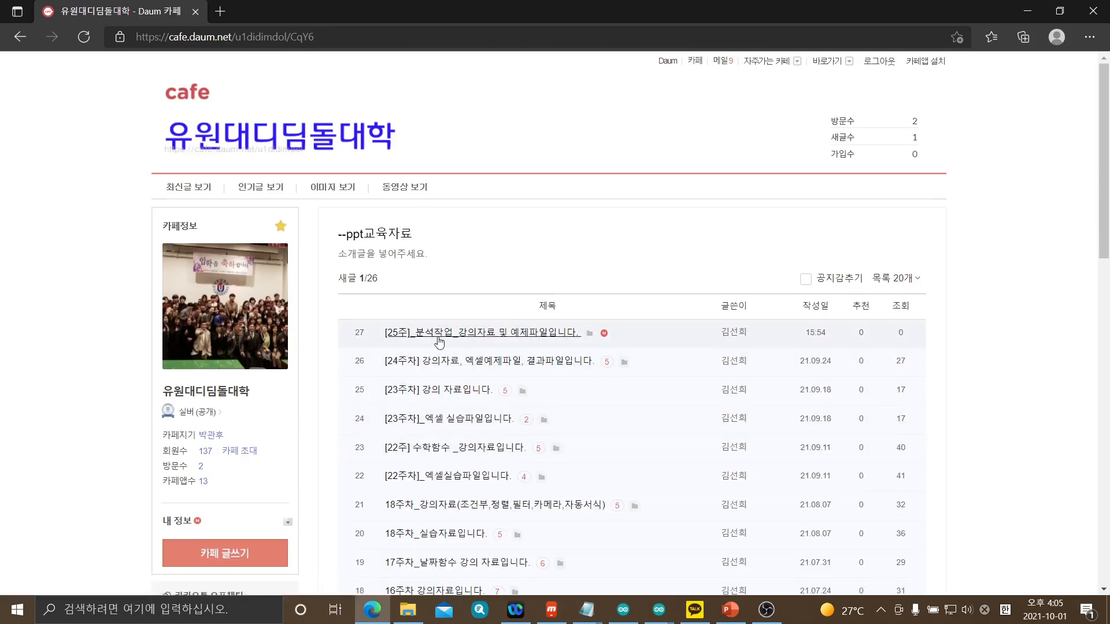
click(528, 334)
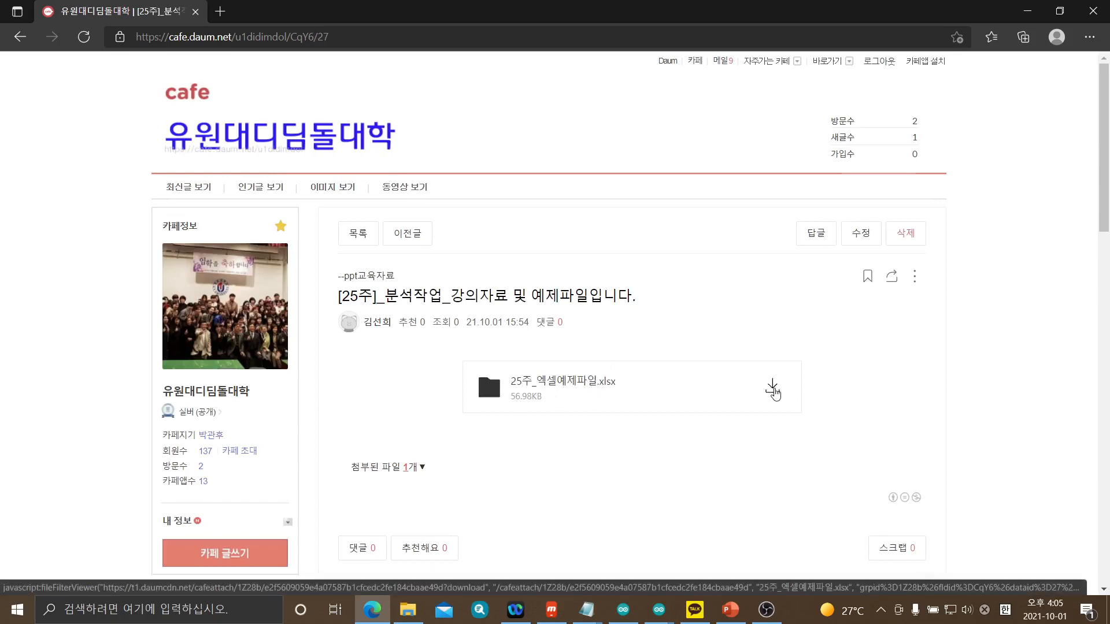
Download the attachment 25주_엑셀예제파일.xlsx, open it in Excel and enable editing
click(774, 390)
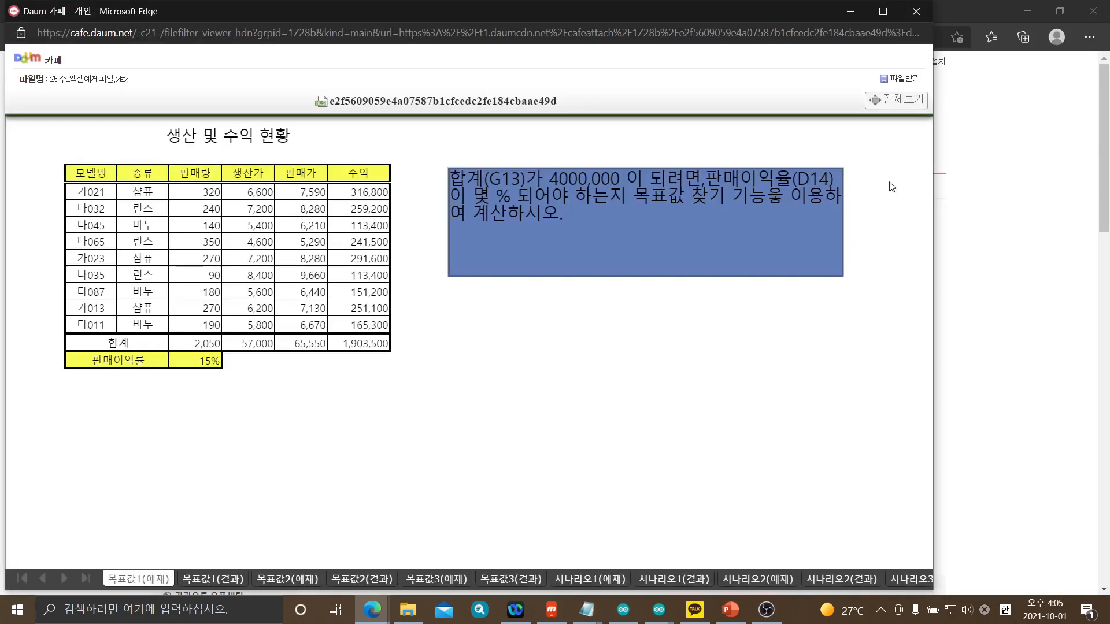
click(902, 79)
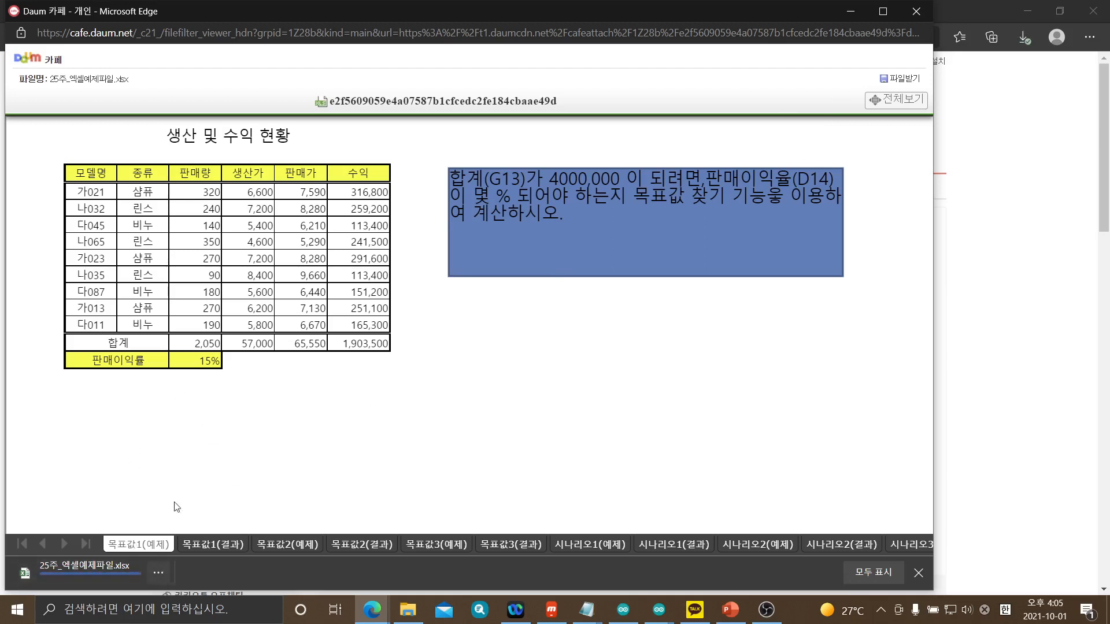
click(158, 574)
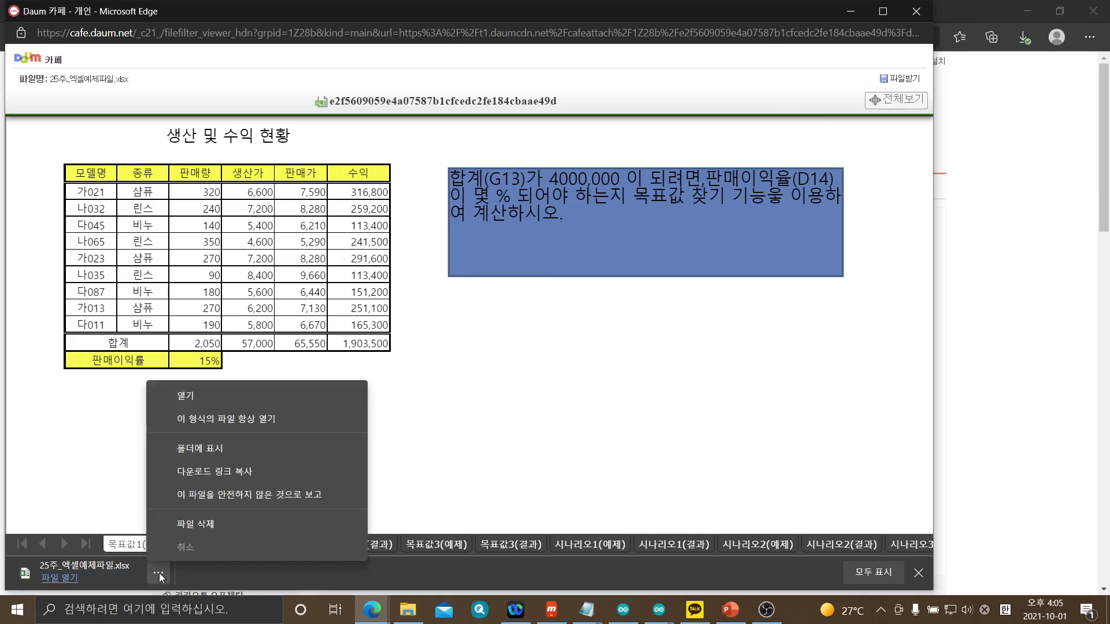
click(188, 395)
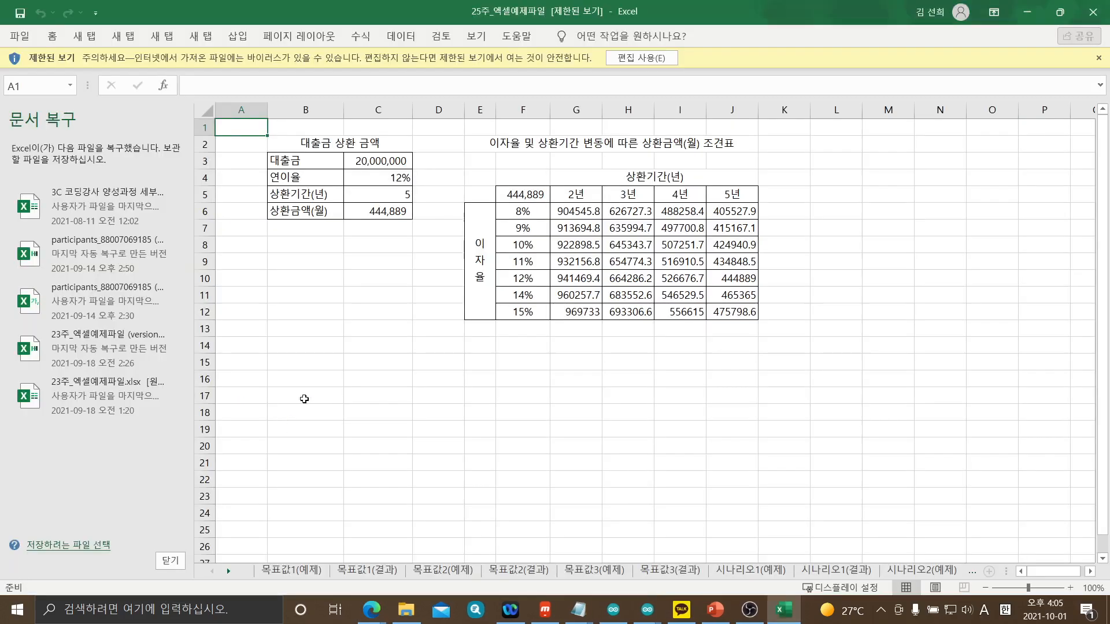
click(645, 59)
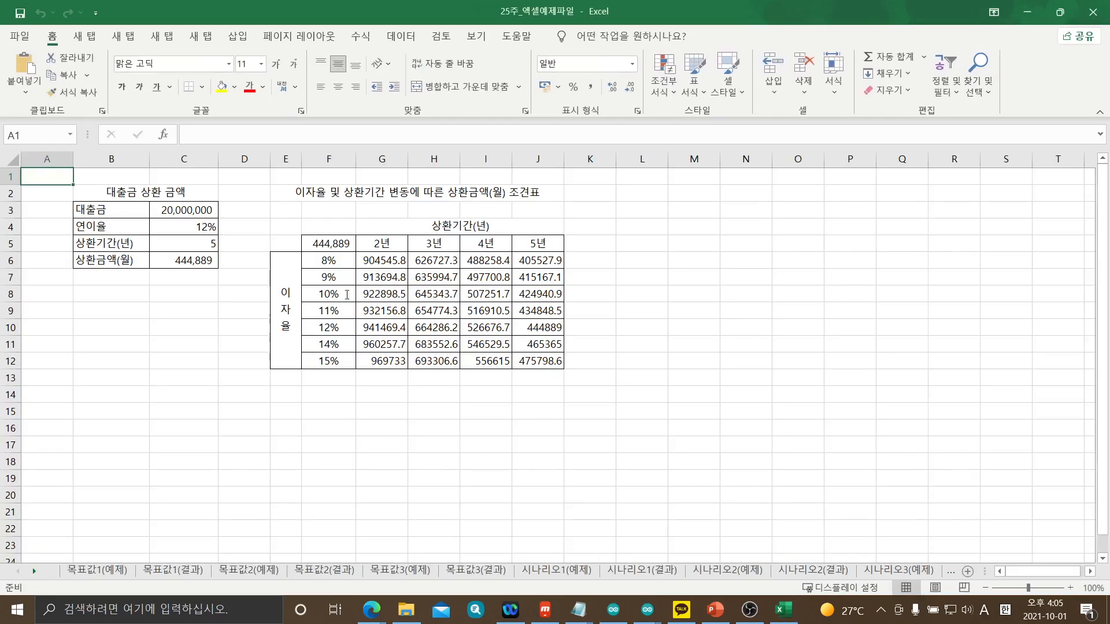
Look through the goal-seek and scenario example sheets and compare 목표값1(예제) with 목표값1(결과), ending on 목표값1(예제)
click(81, 572)
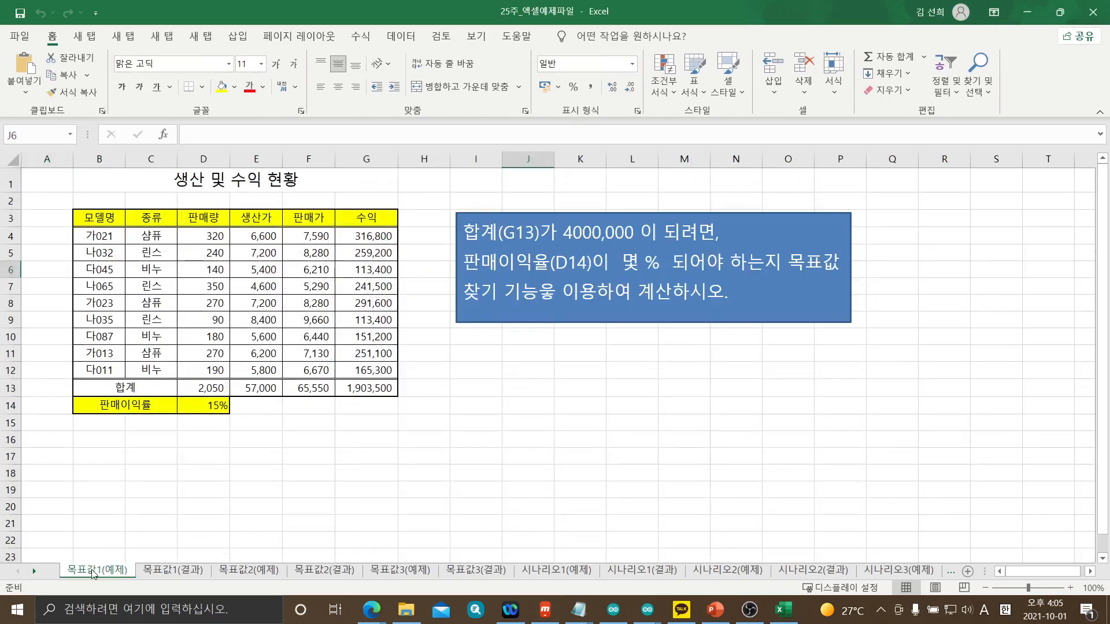
click(233, 572)
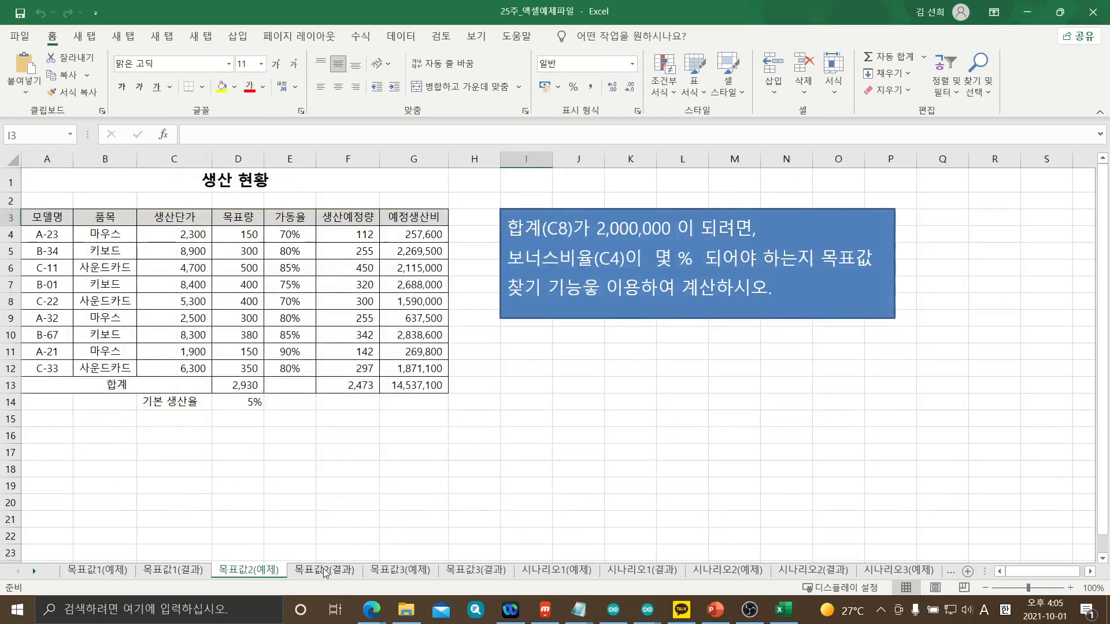
click(403, 573)
click(569, 573)
click(730, 572)
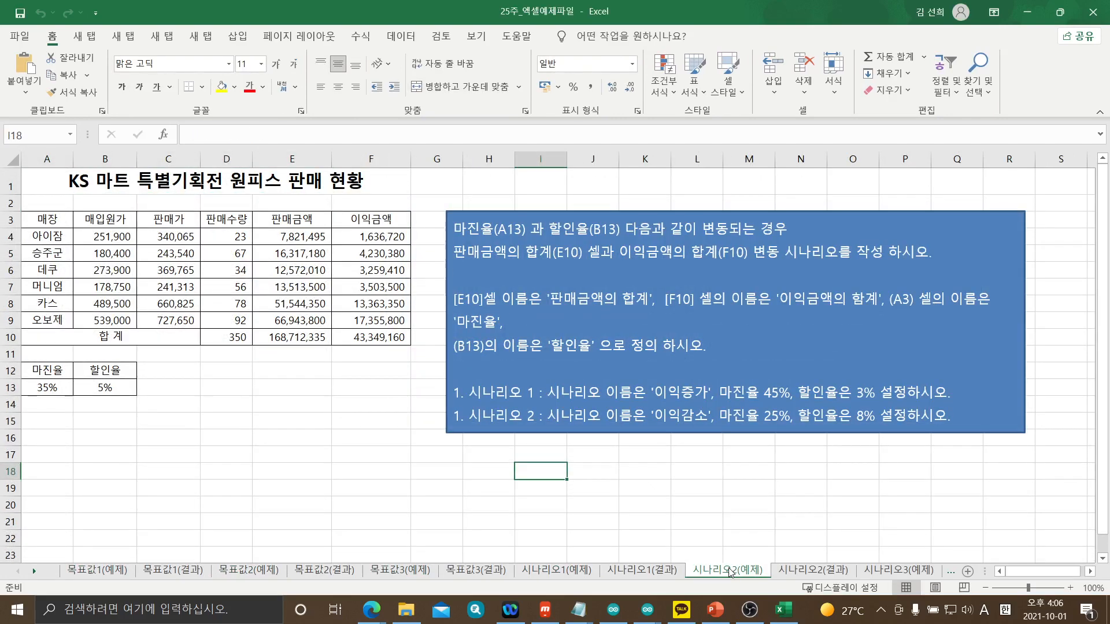
click(102, 572)
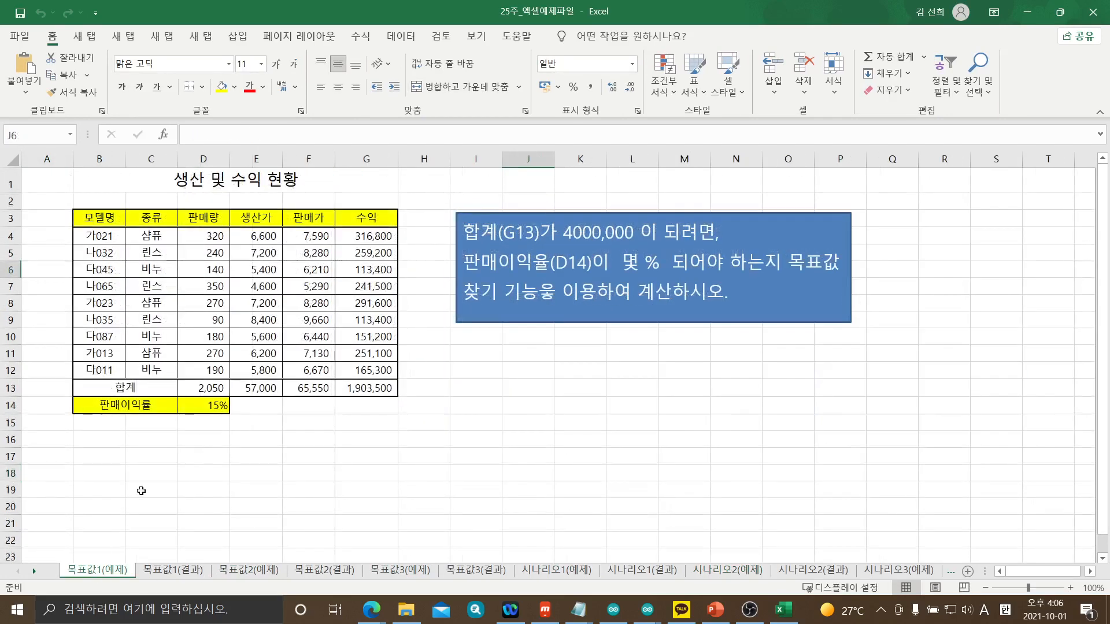
click(177, 571)
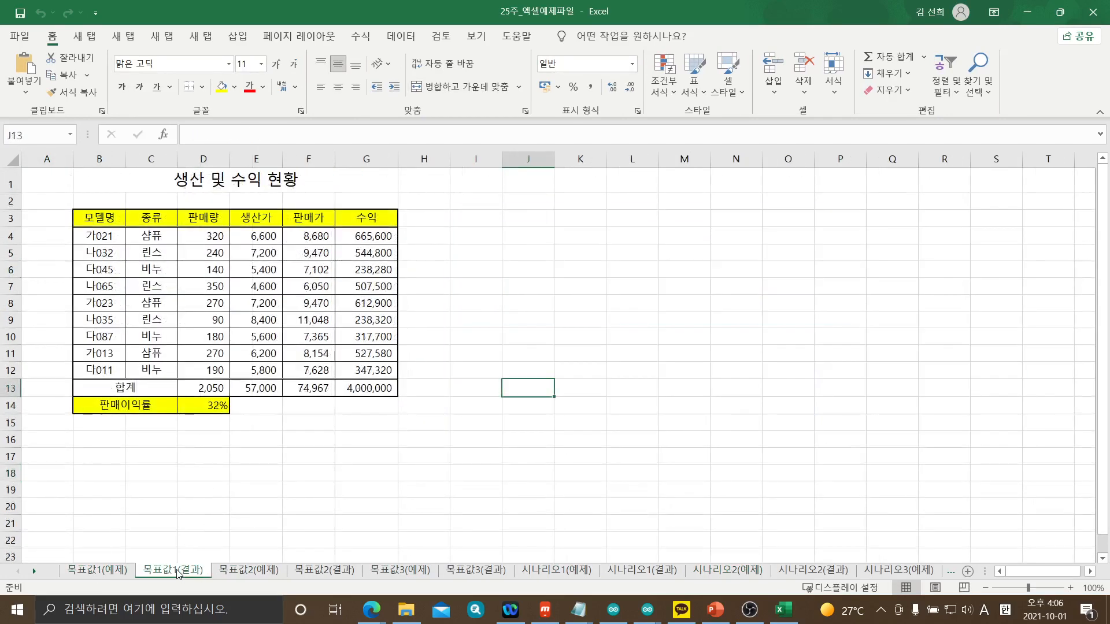
click(102, 573)
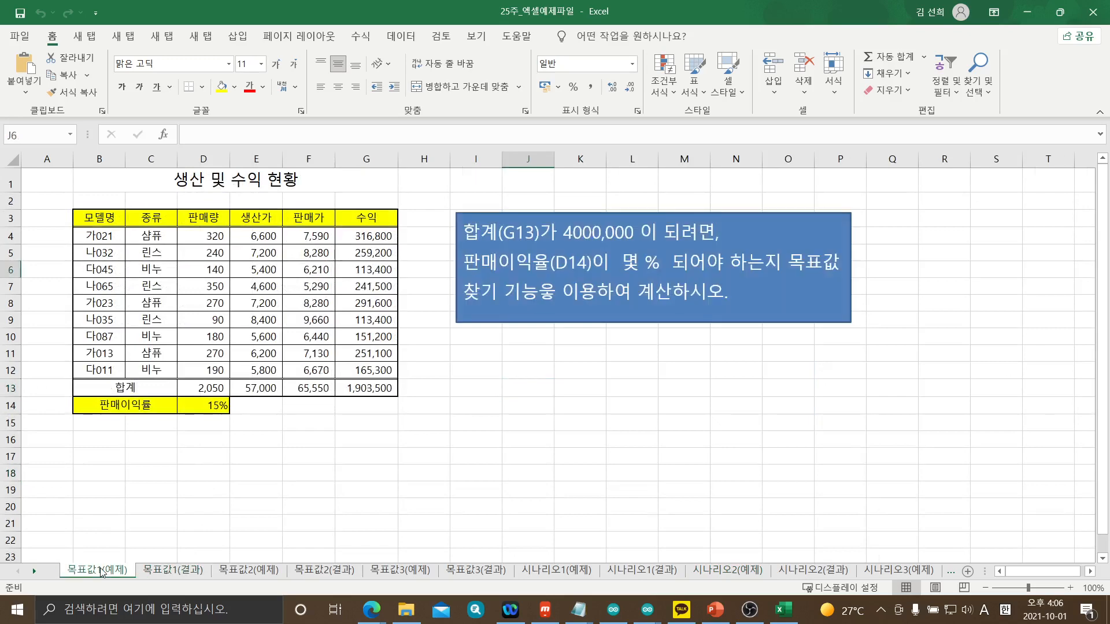
click(154, 570)
click(121, 572)
click(161, 571)
click(106, 571)
Colour the text "가 4000,000" red in the blue instruction box on the 목표값1(예제) sheet
click(383, 387)
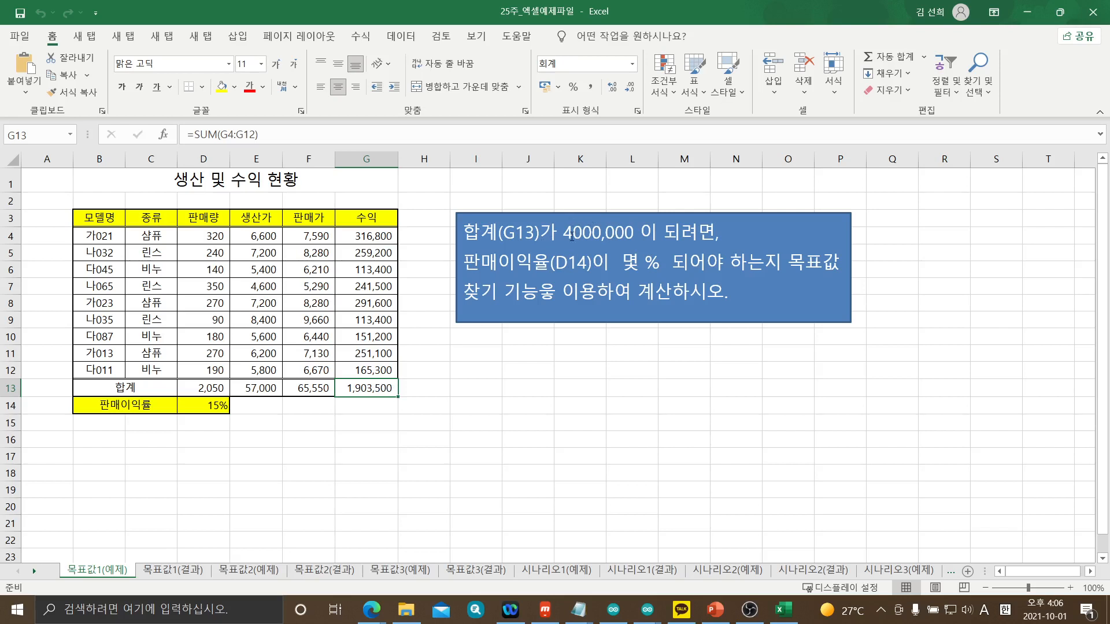
drag(539, 233, 629, 237)
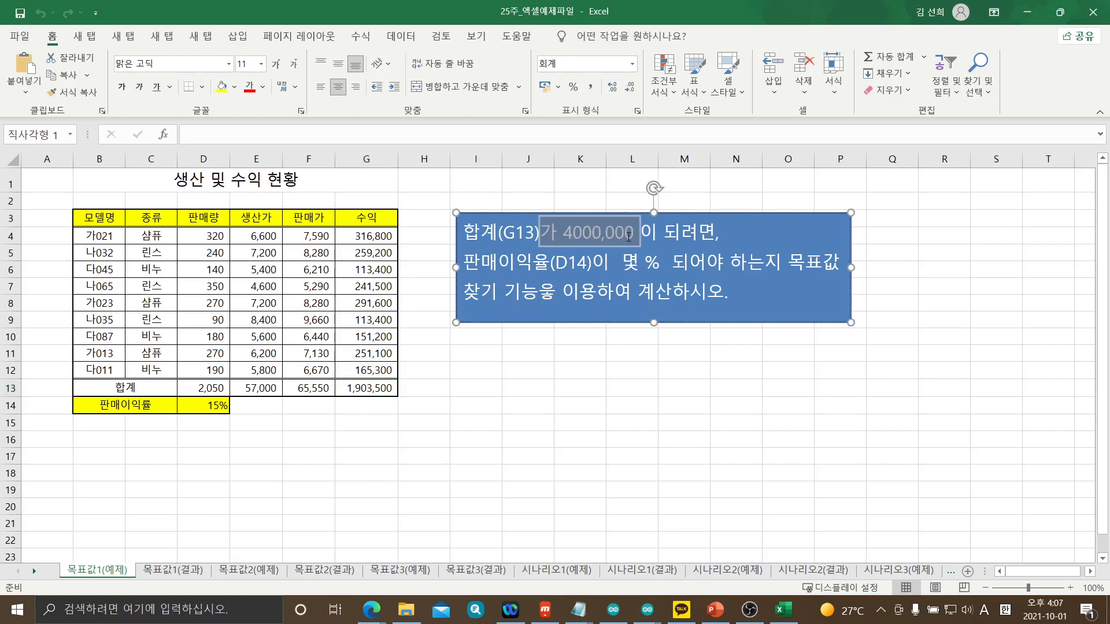
click(250, 89)
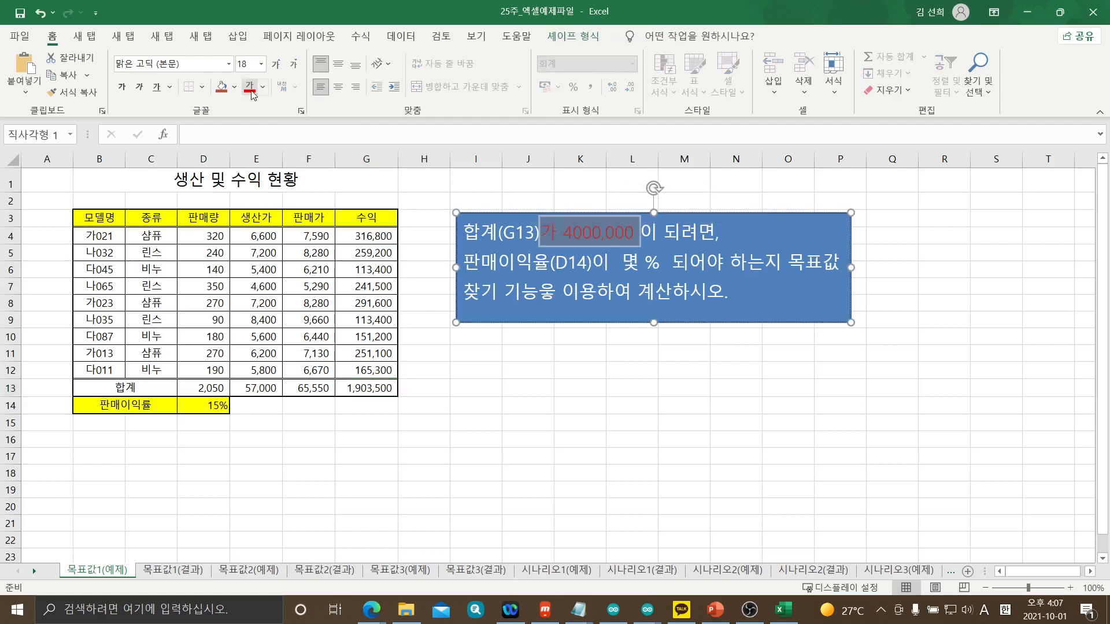
click(530, 405)
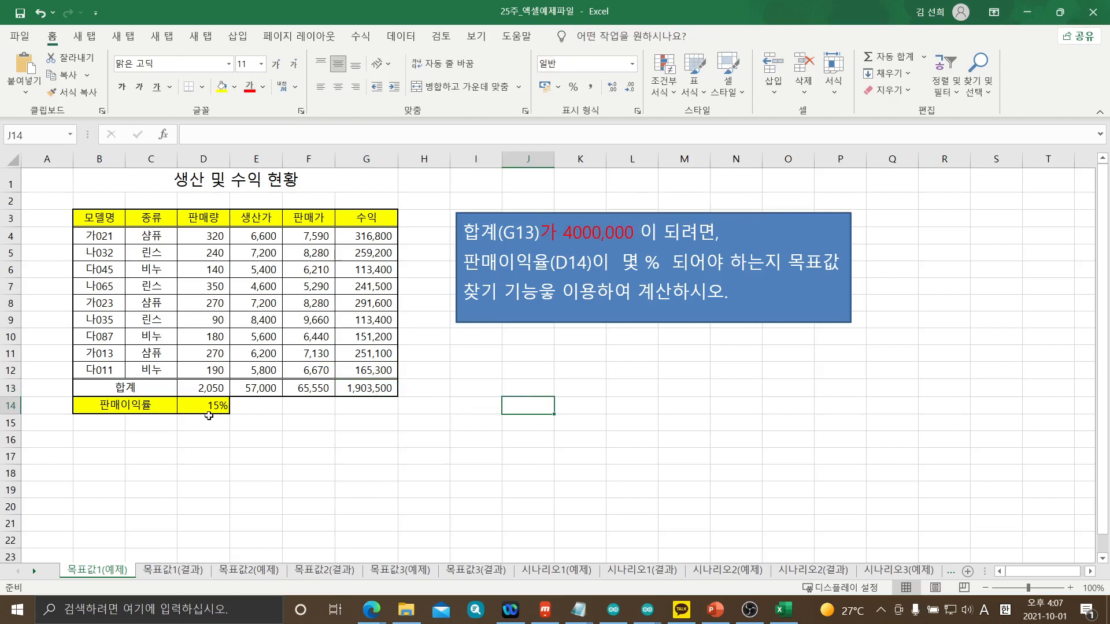
Review the margin cell D14 and profit total G13, and read the 목표값 procedure in the PowerPoint slide show before ending it
click(207, 409)
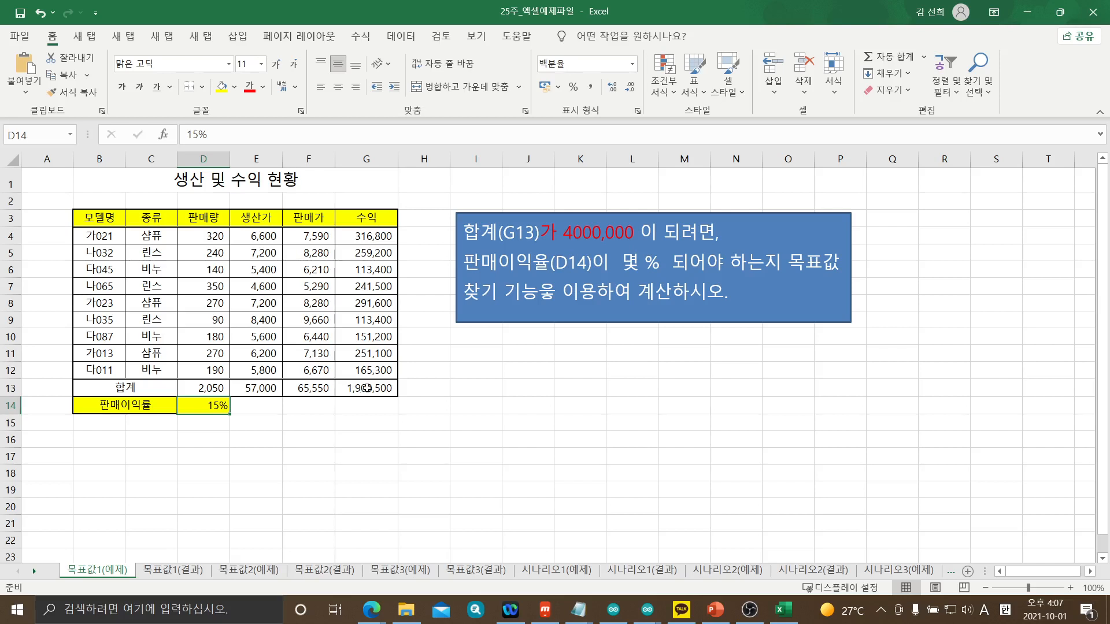
click(367, 387)
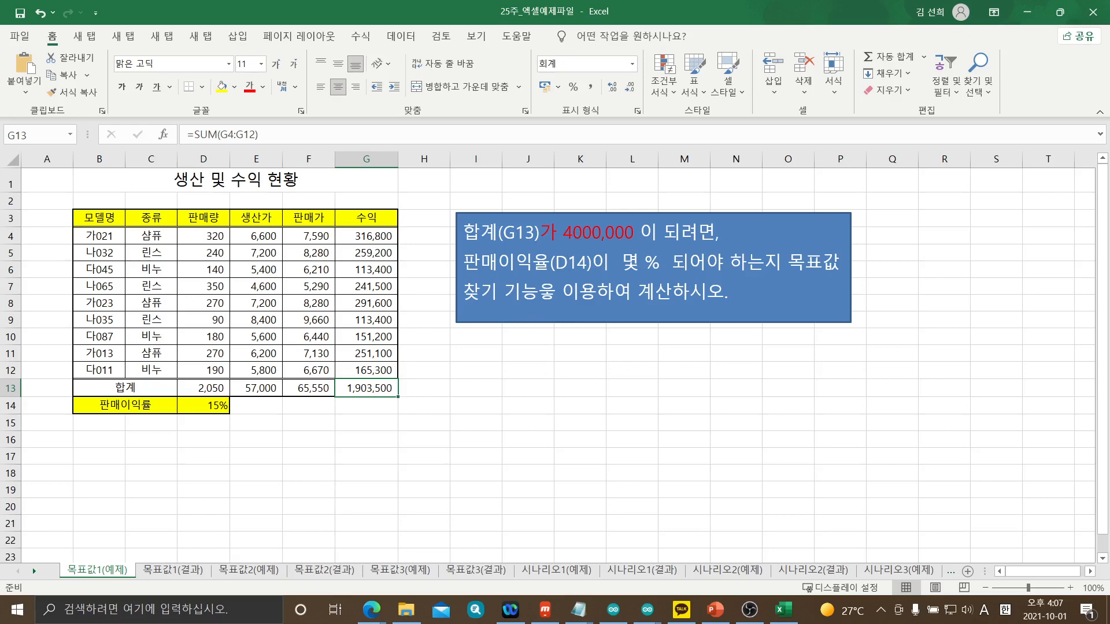
key(alt+Tab)
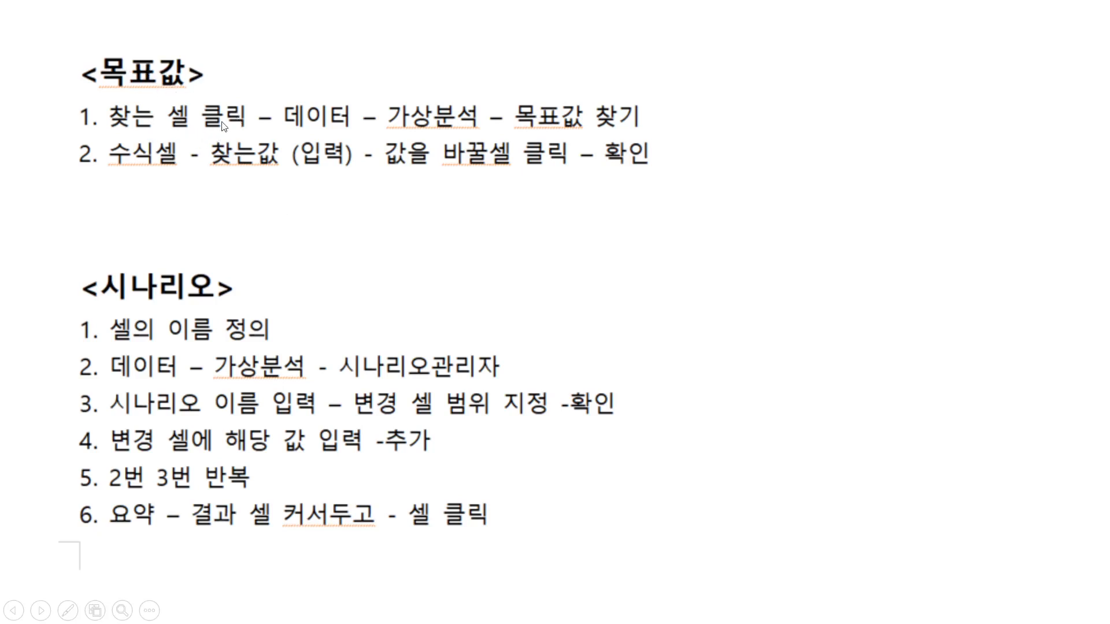
right_click(492, 207)
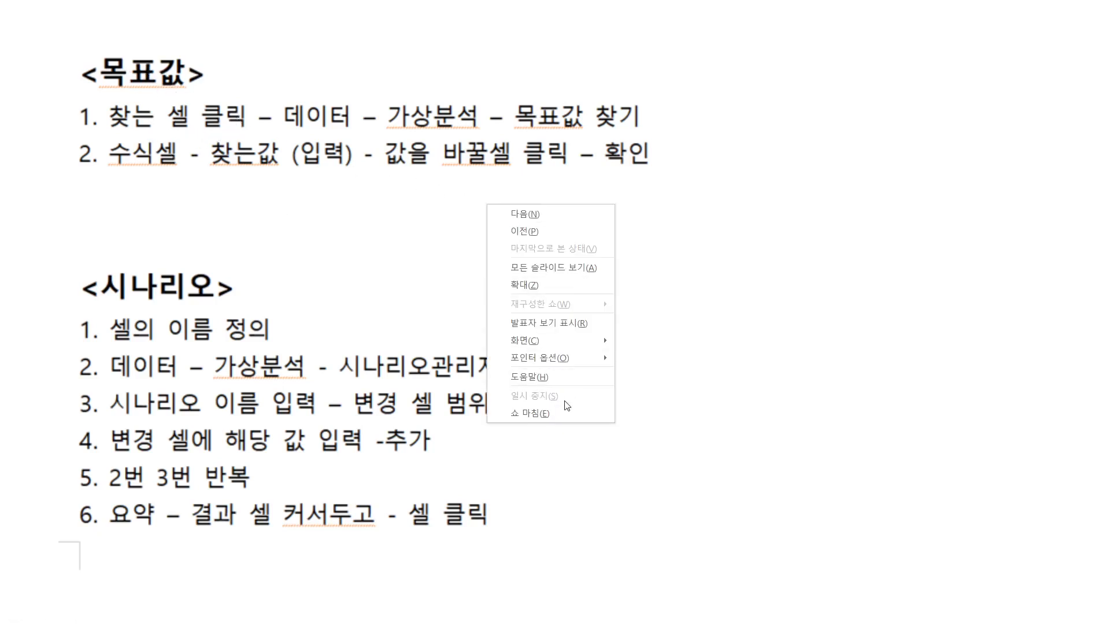
click(563, 417)
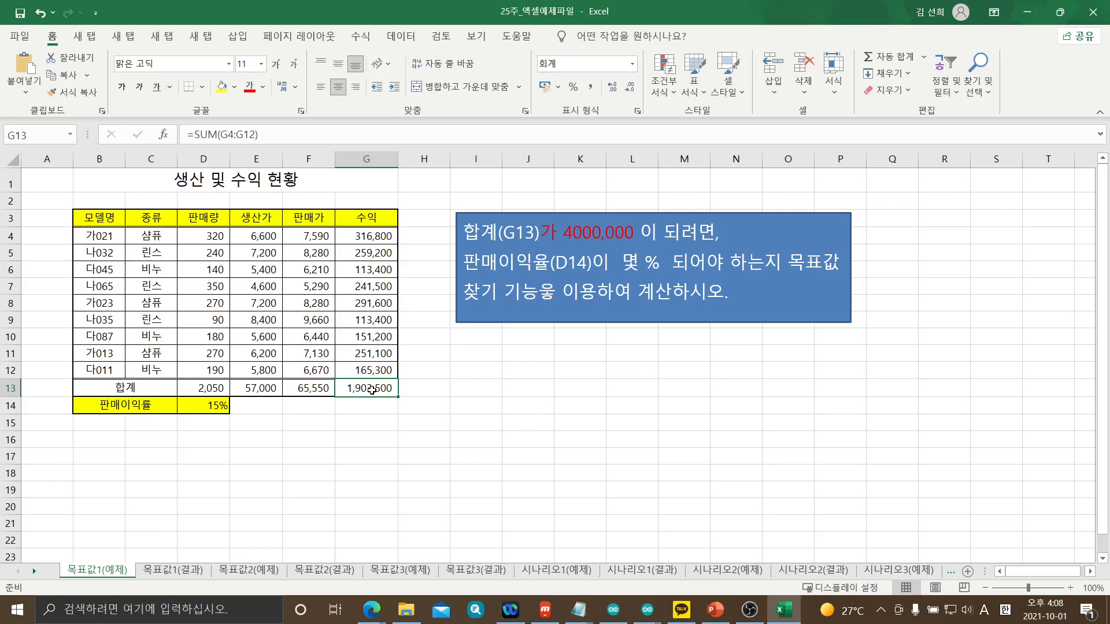
key(alt+Tab)
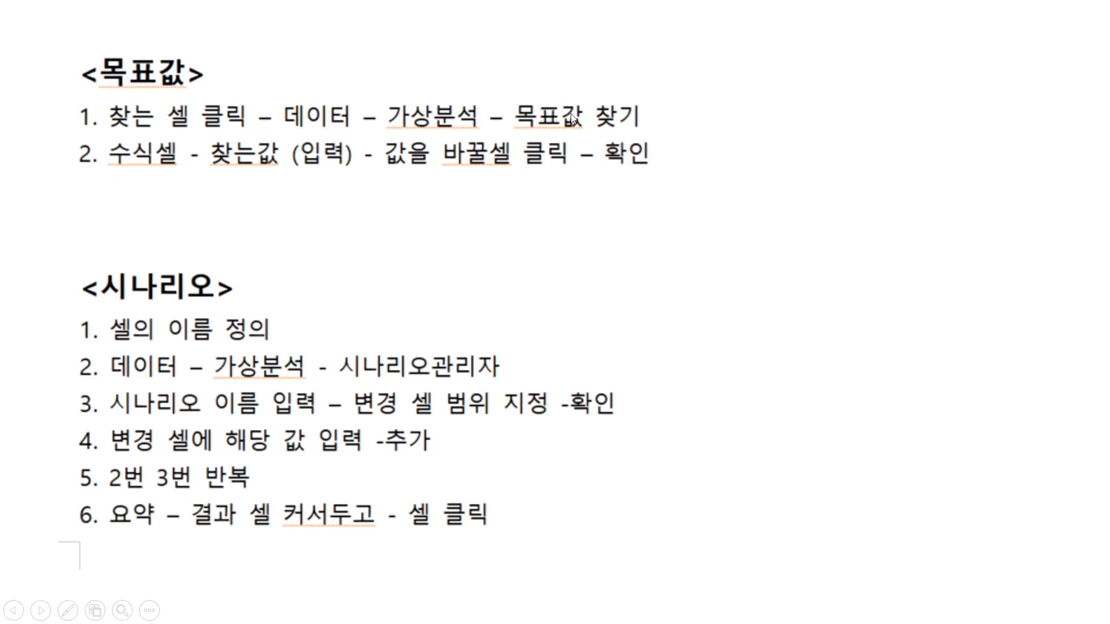
right_click(603, 213)
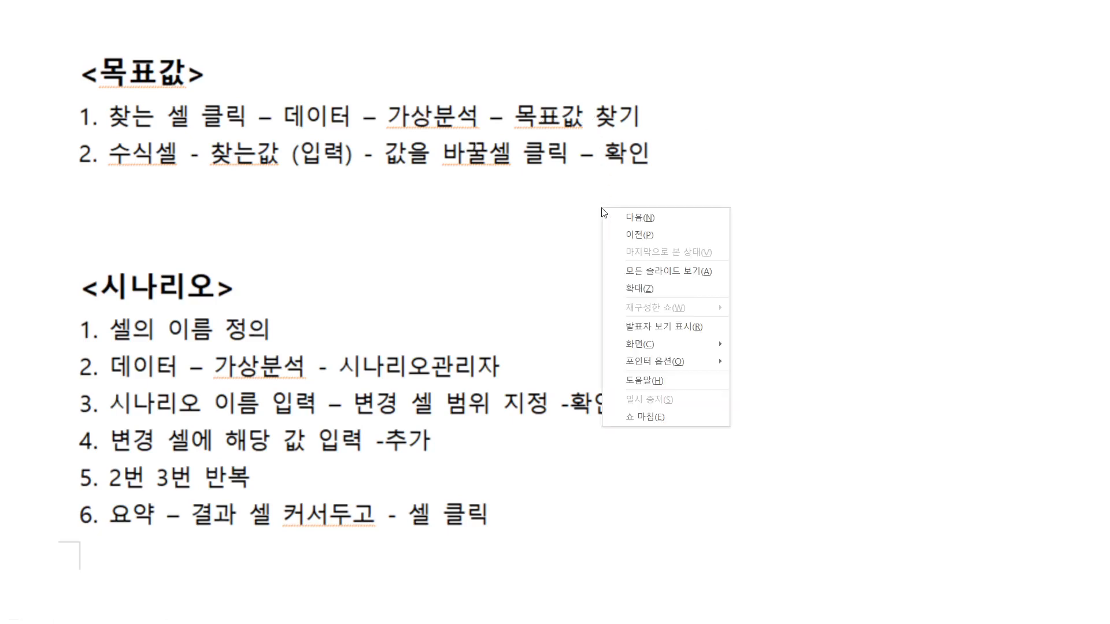
click(666, 412)
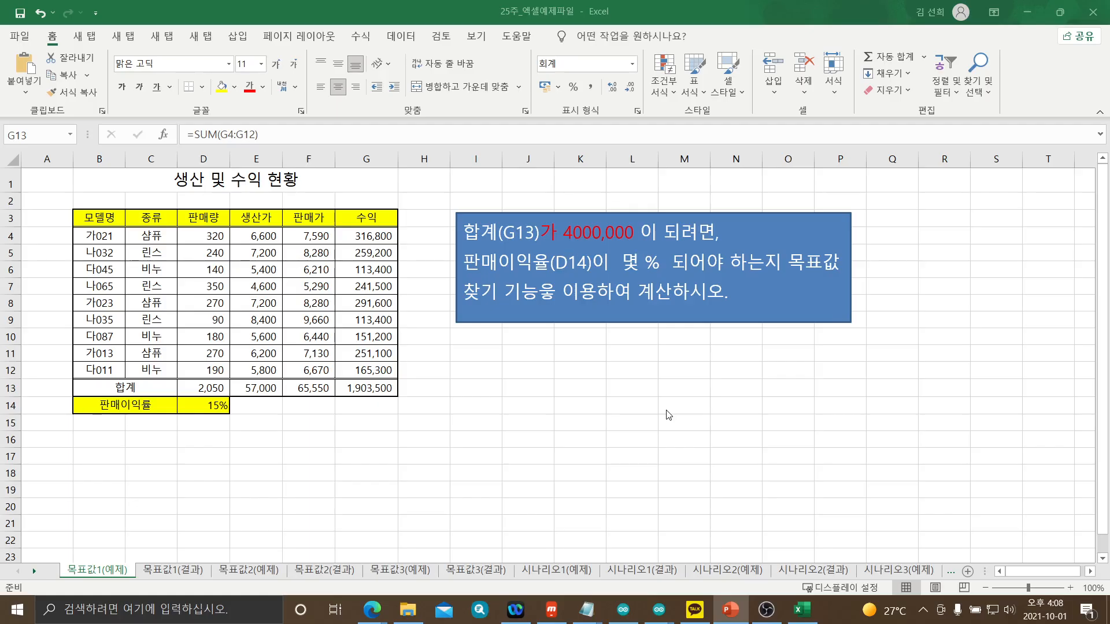
Open Goal Seek with the profit total G13 as the formula cell on the 목표값1(예제) sheet
click(358, 386)
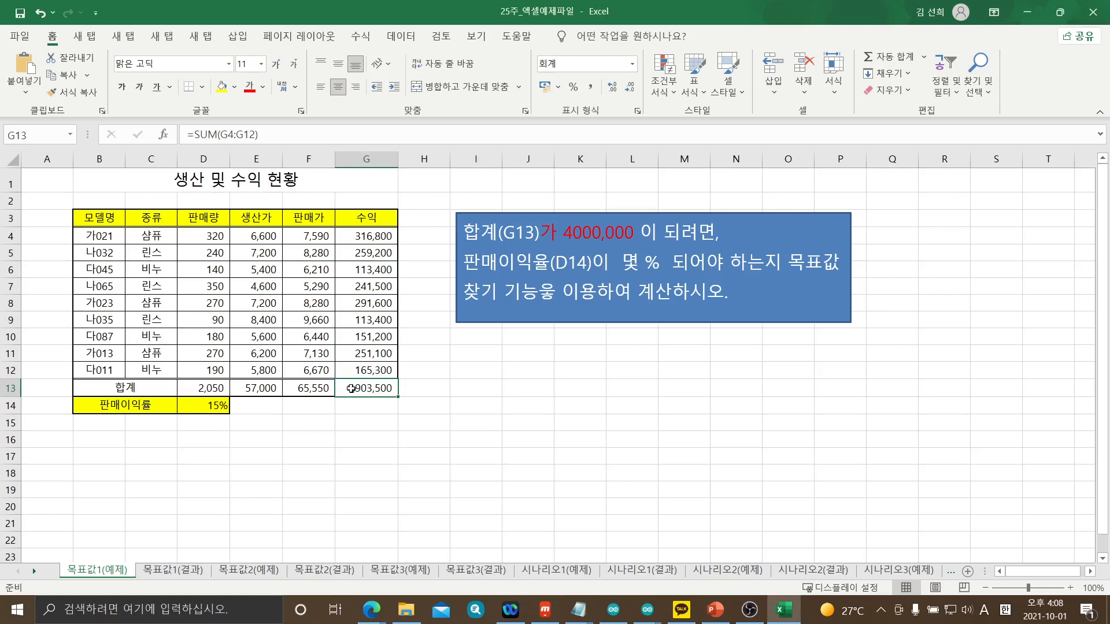
click(370, 419)
click(370, 388)
click(402, 38)
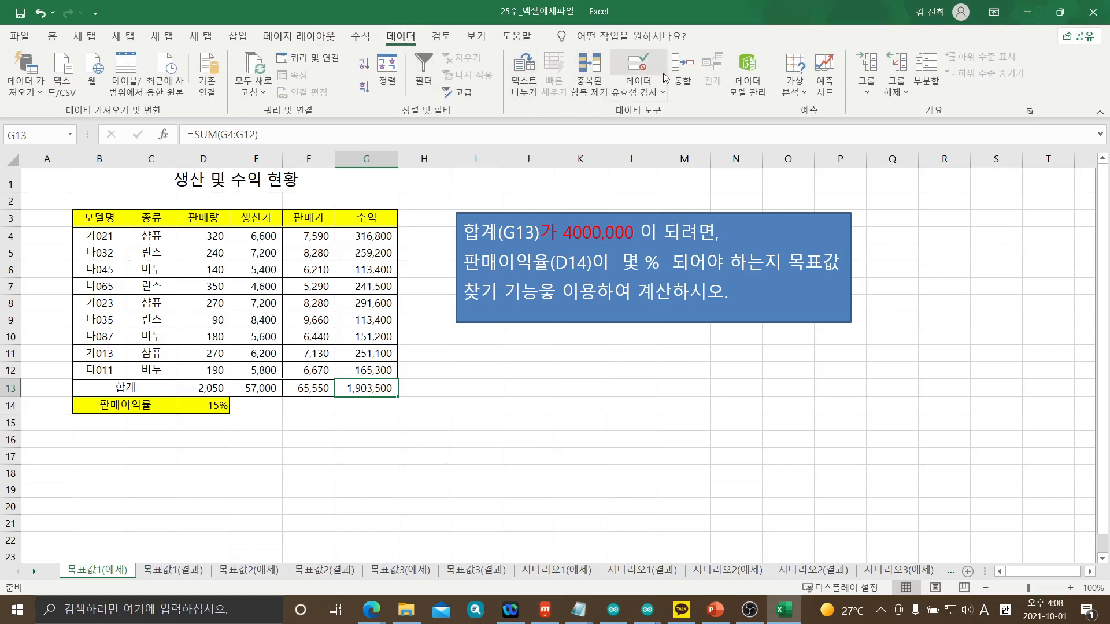
click(805, 94)
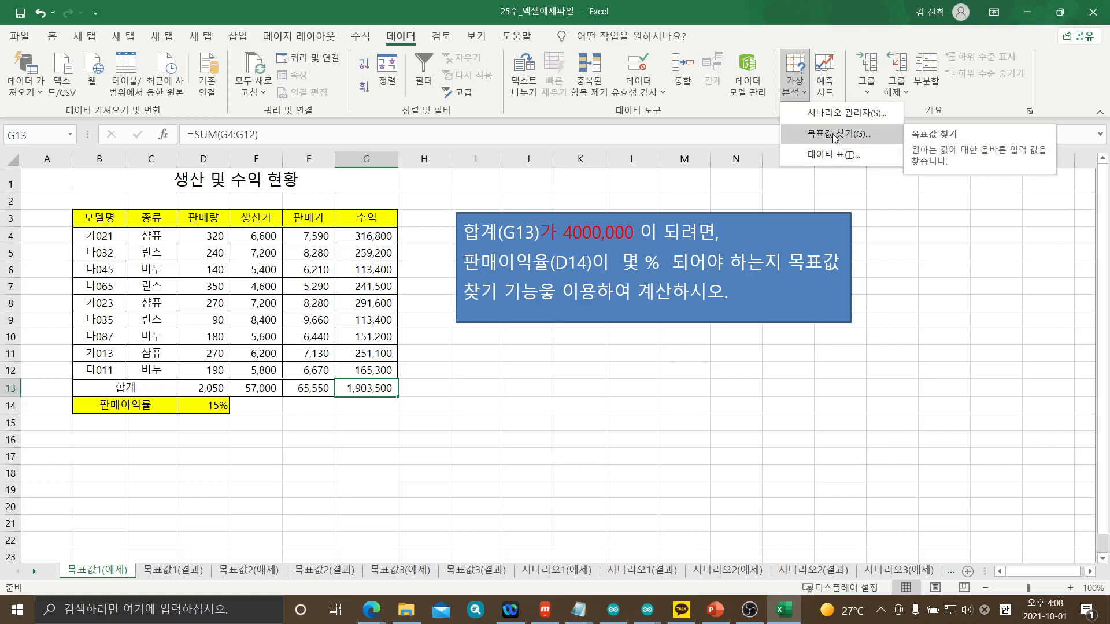
click(836, 135)
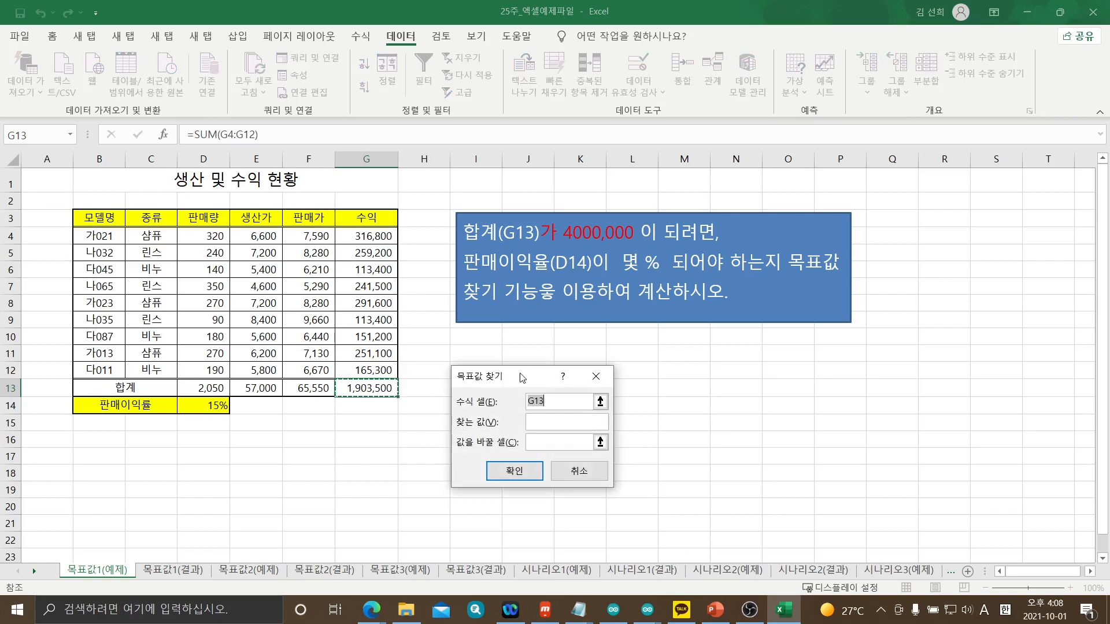
drag(522, 378, 518, 312)
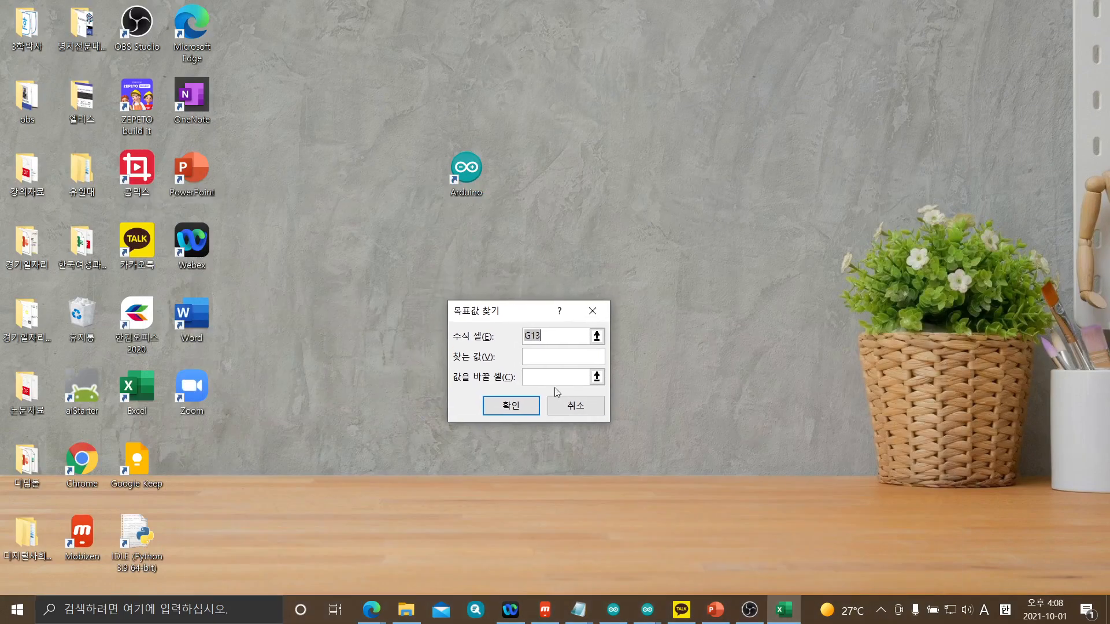
click(784, 611)
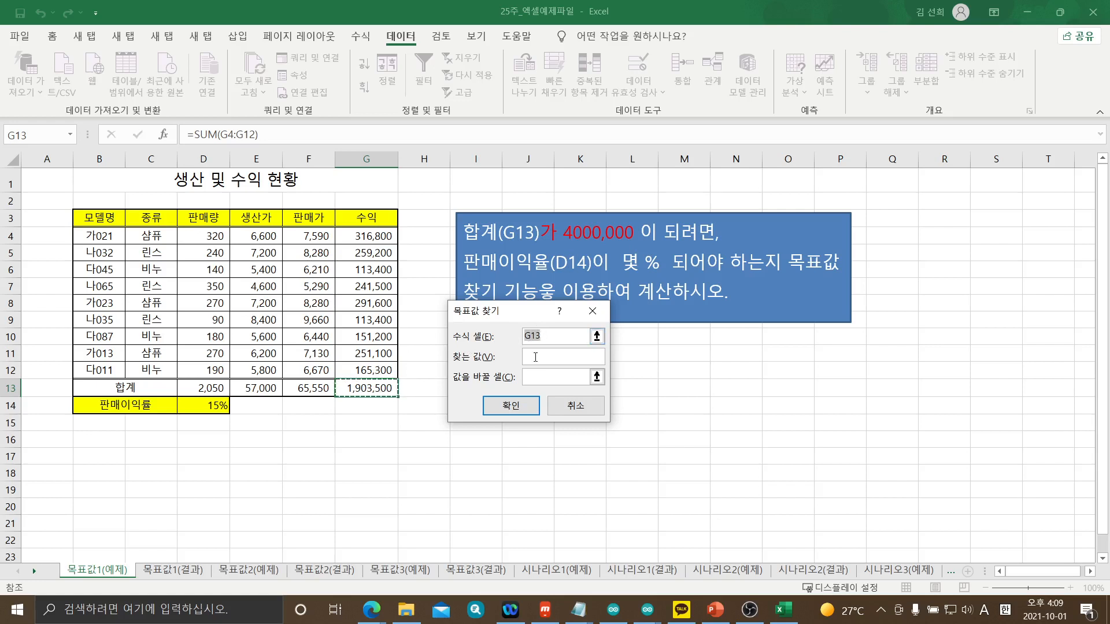
drag(527, 312, 499, 355)
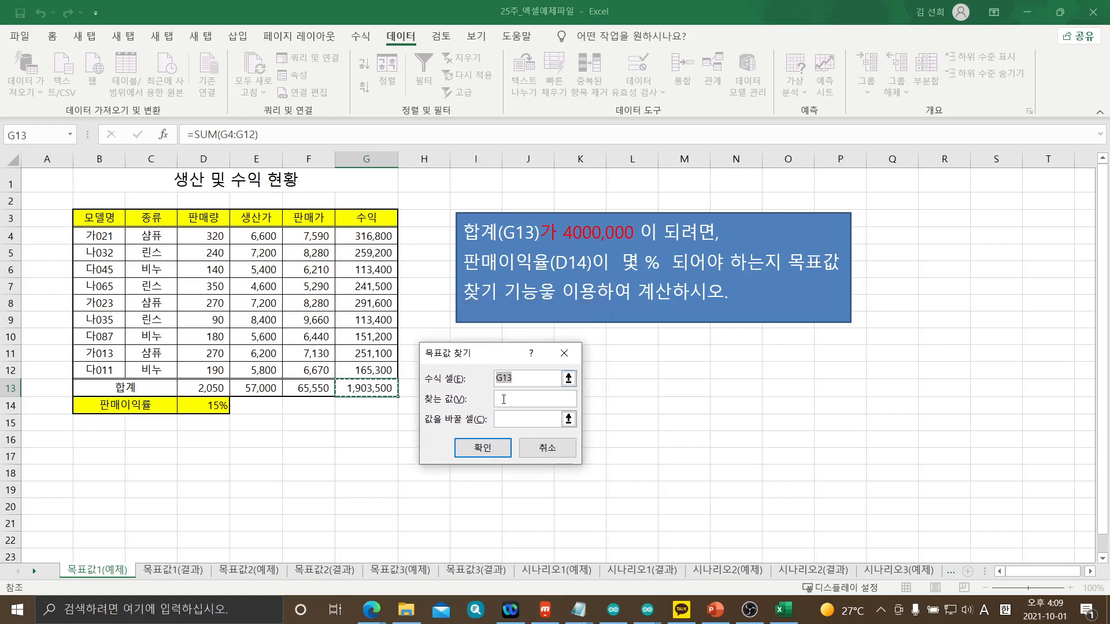
Set the Goal Seek target value to 4000000 and the changing cell to the margin cell D14
click(504, 398)
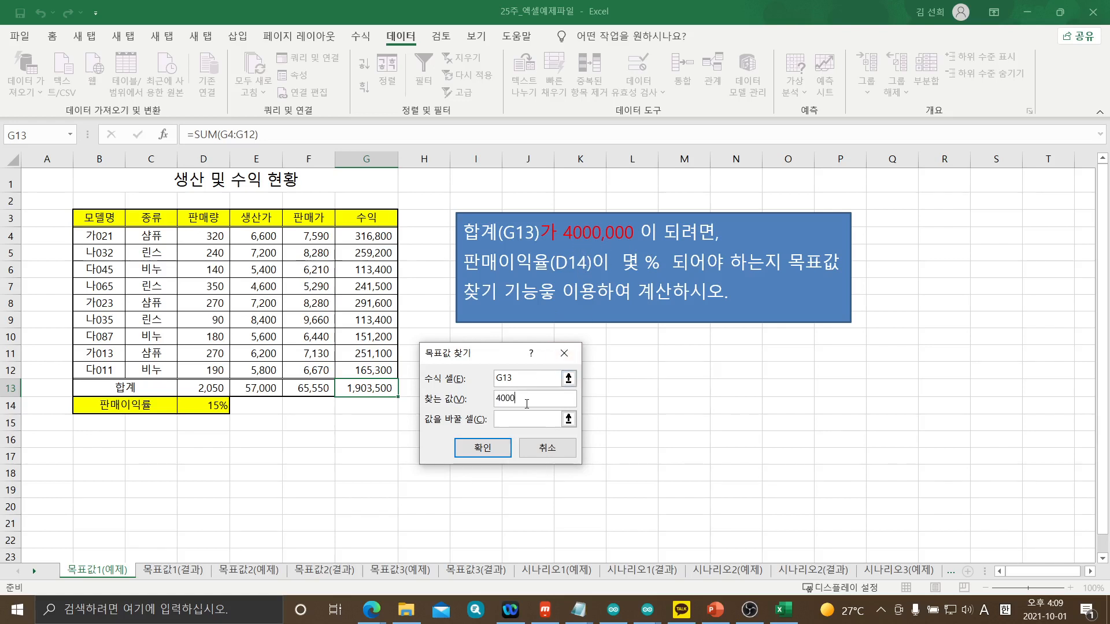
text(000)
click(529, 421)
click(210, 406)
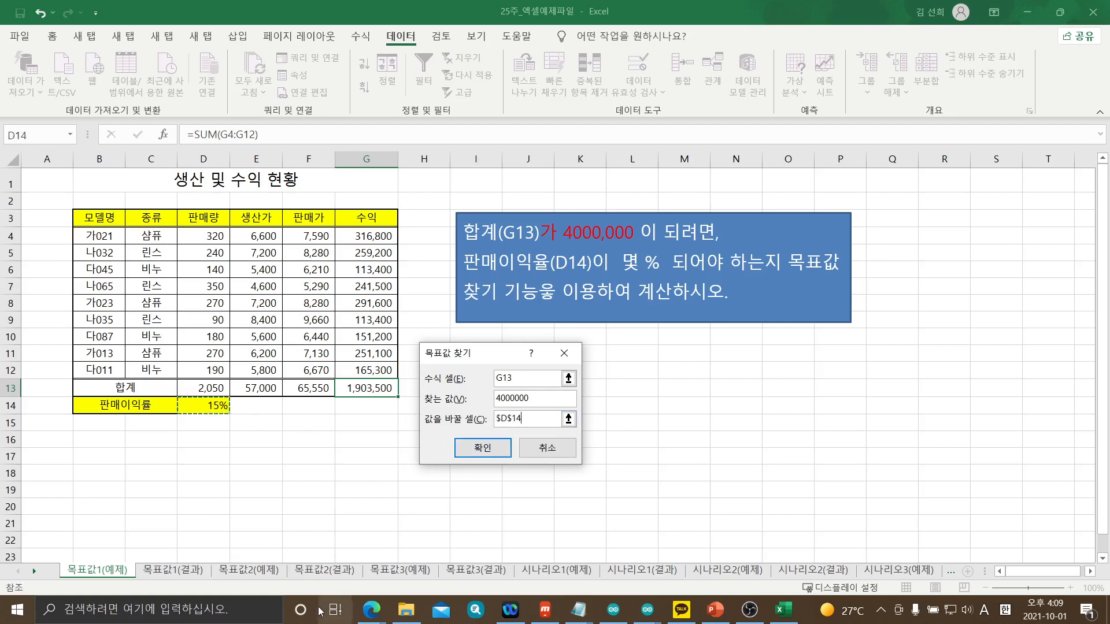
Capture the filled-in Goal Seek dialog with the Windows Snipping Tool and minimise the capture window
click(211, 618)
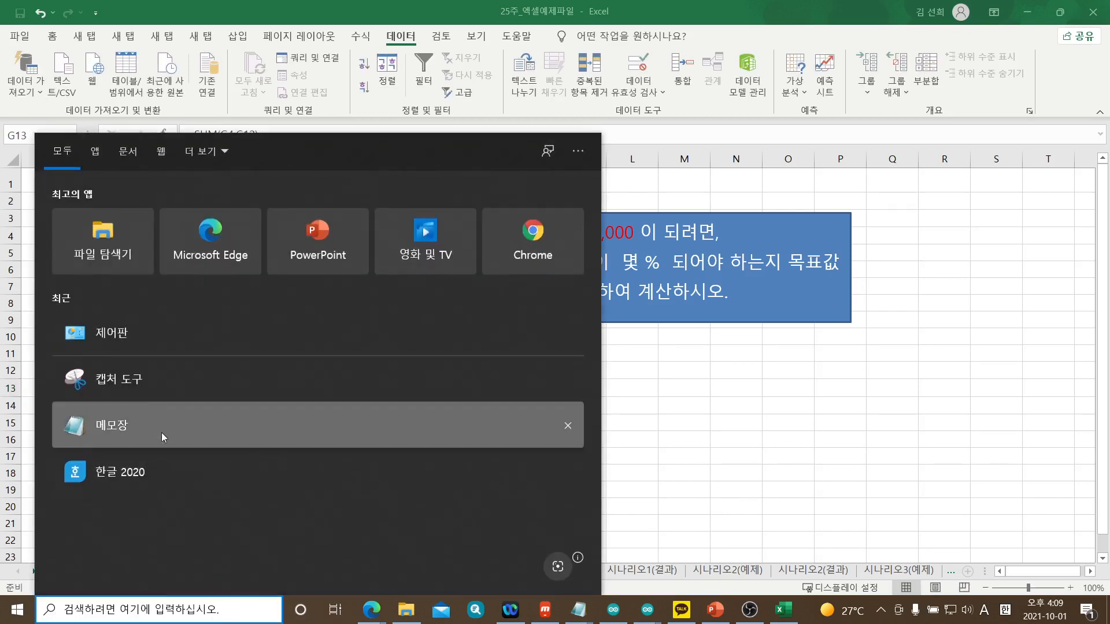
click(140, 376)
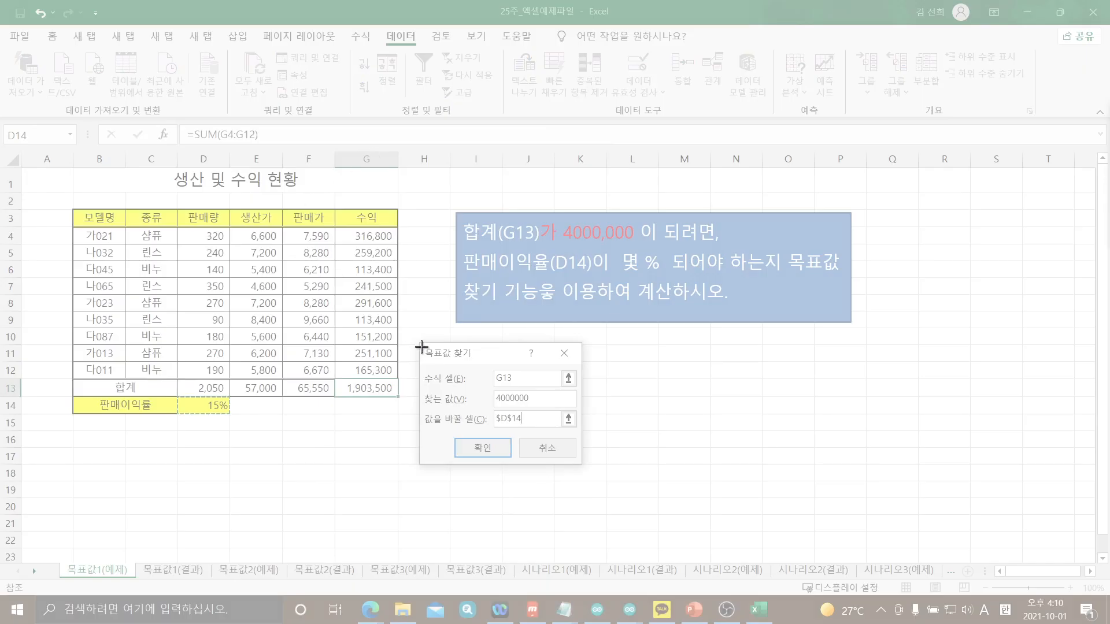
drag(421, 343, 582, 467)
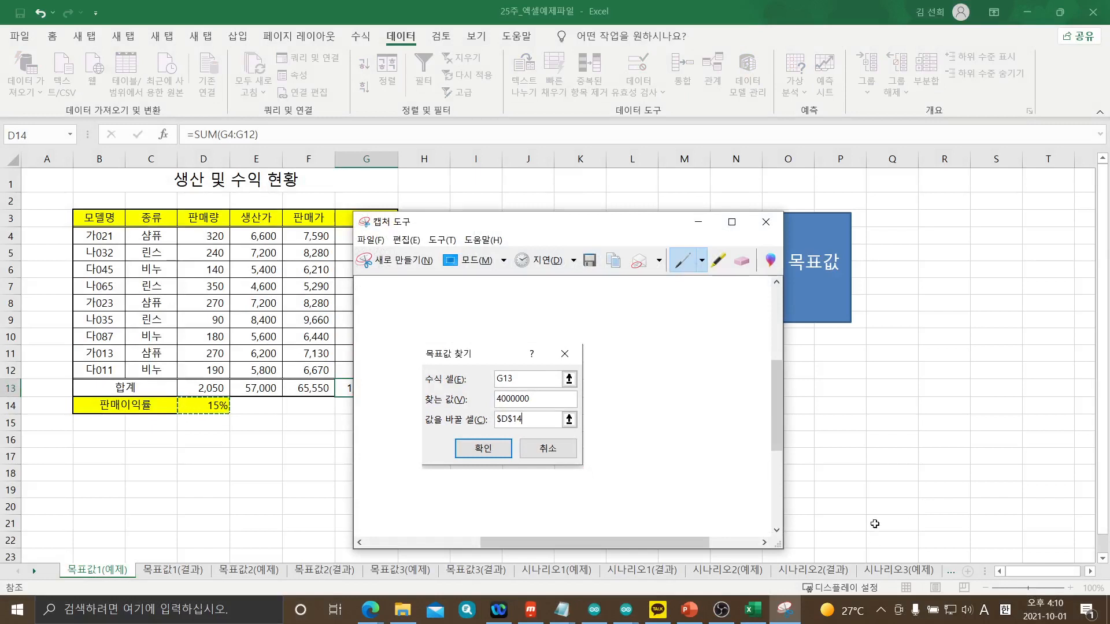
click(698, 222)
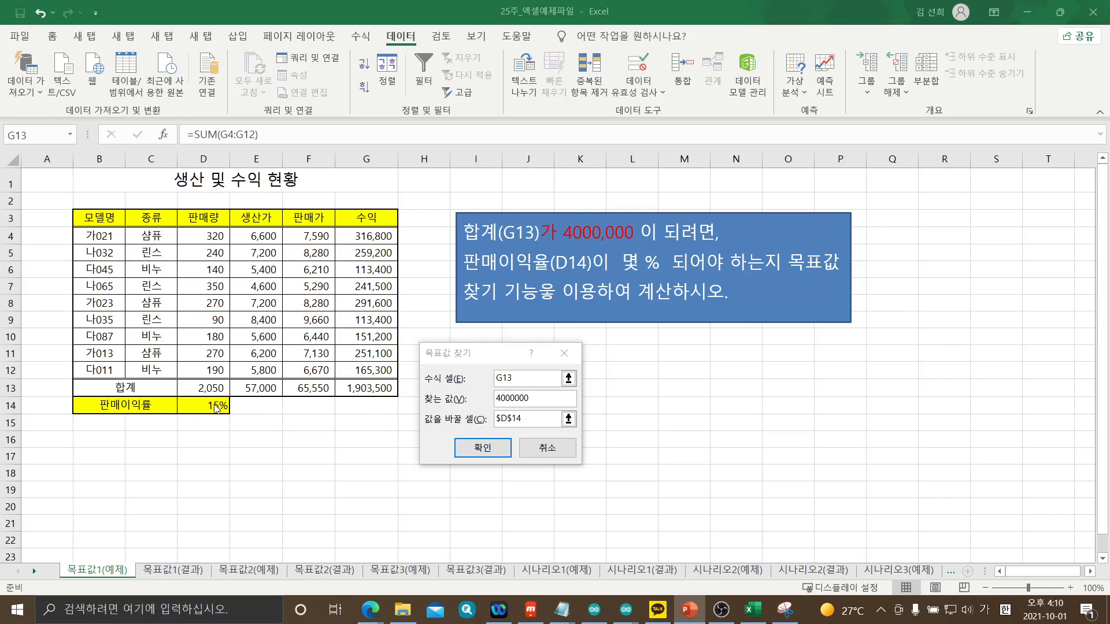
Try the Goal Seek calculation for G13 and discard its result
click(495, 451)
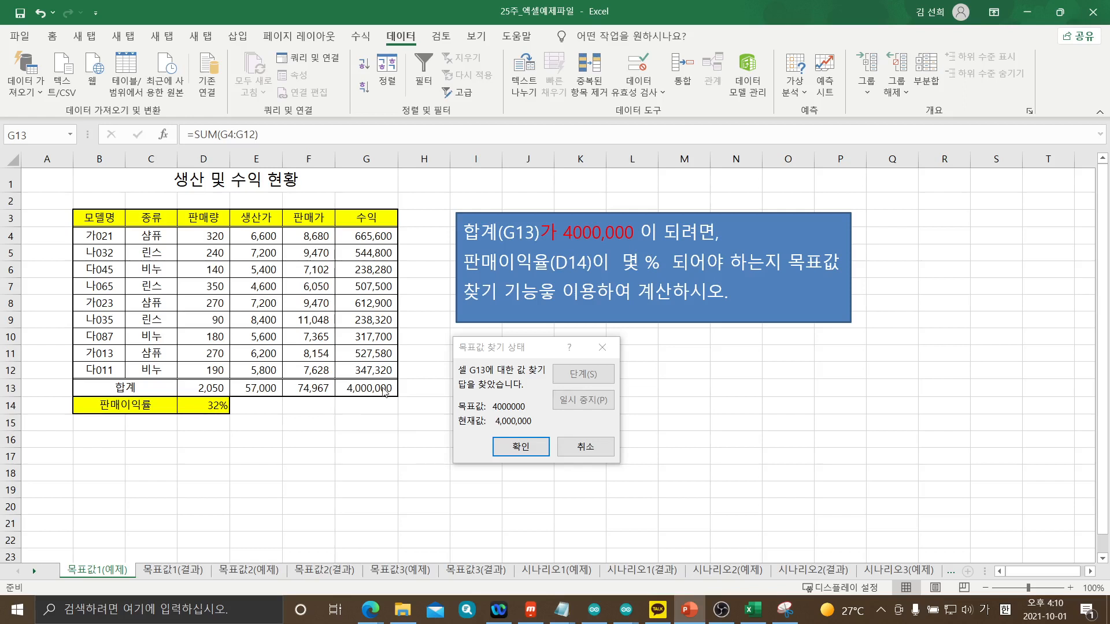
click(588, 450)
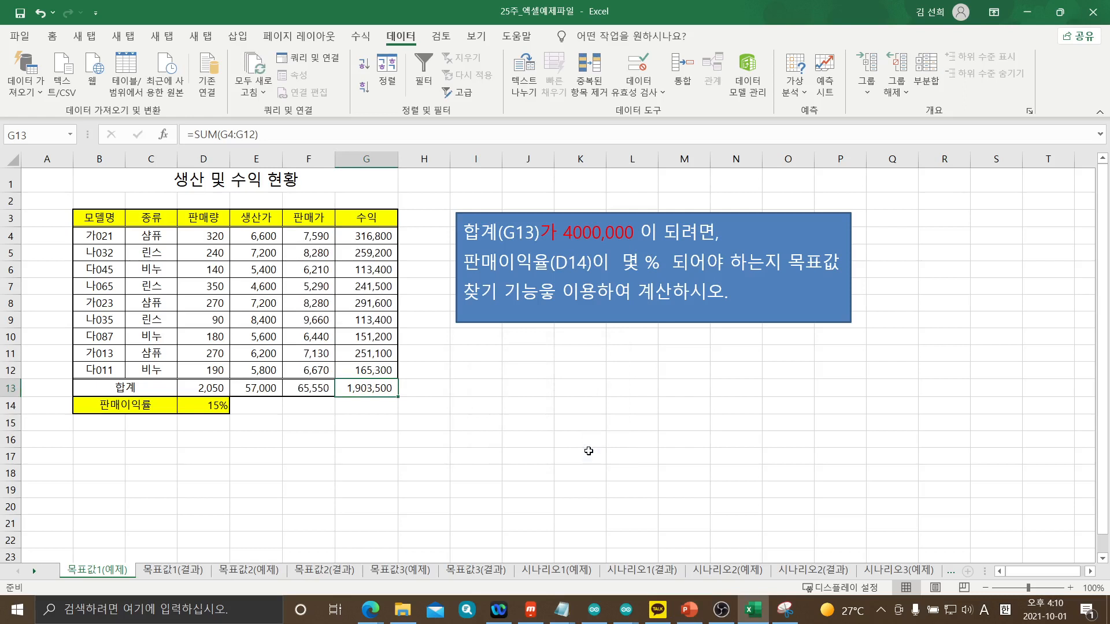
click(589, 451)
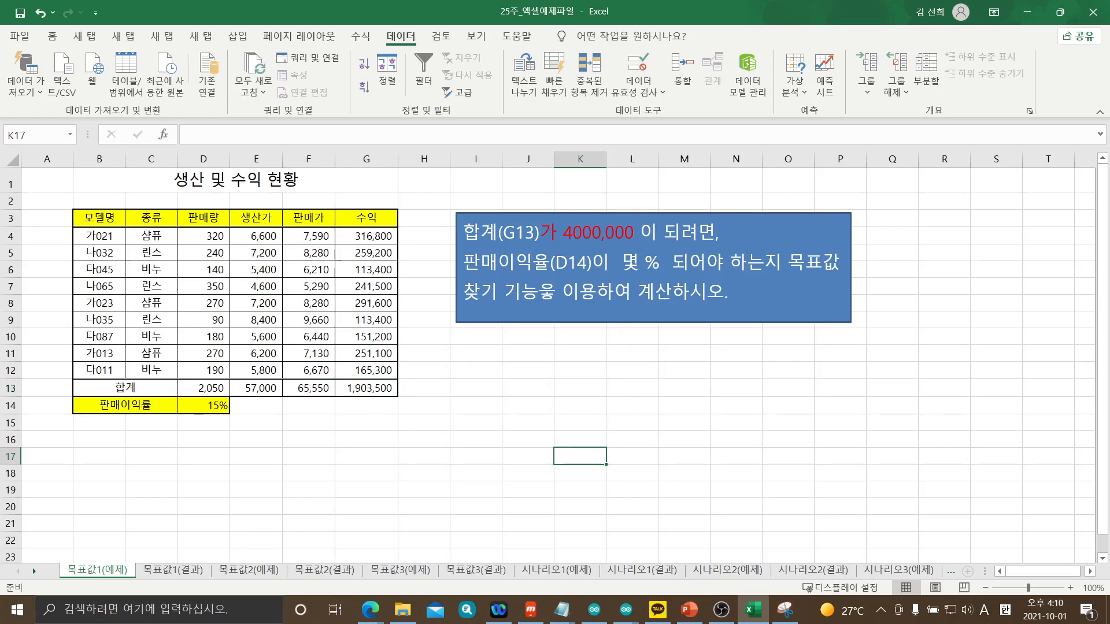
In the PowerPoint slide show, highlight G13 and 4000000 in the dialog picture and connect them to 찾는 셀 클릭 and 찾는값 with highlighter arrows
key(alt+Tab)
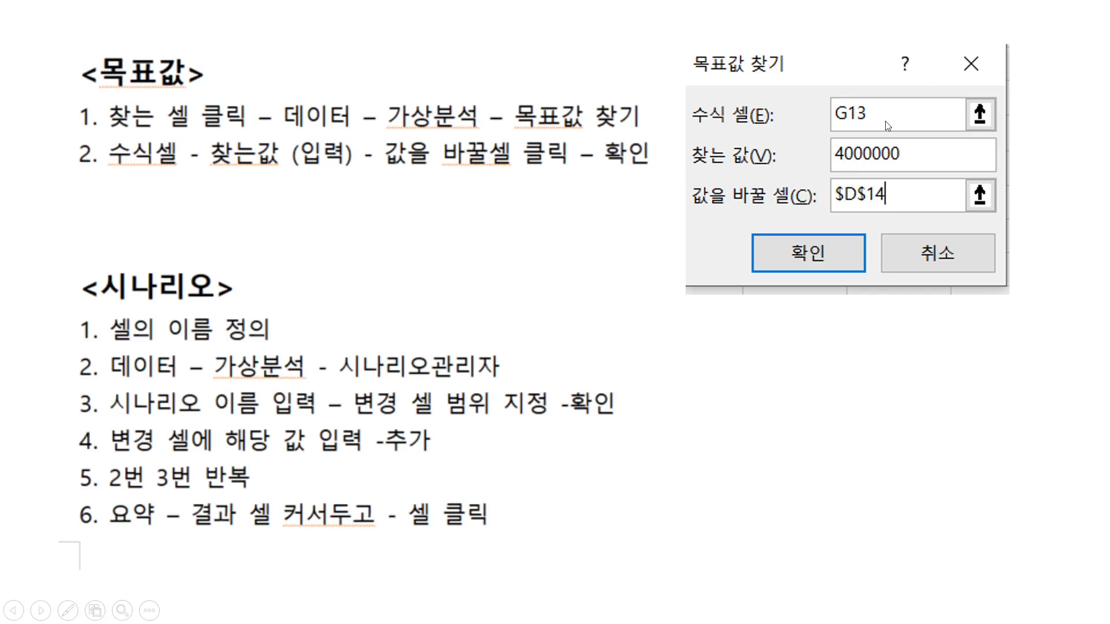
right_click(752, 310)
mouse_move(829, 473)
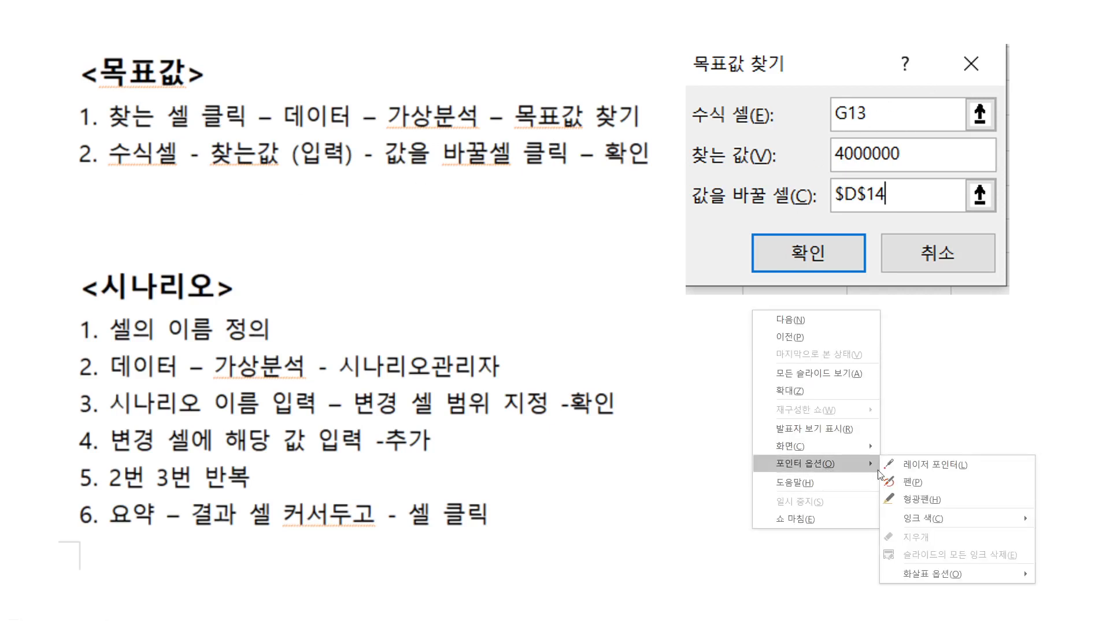
click(920, 499)
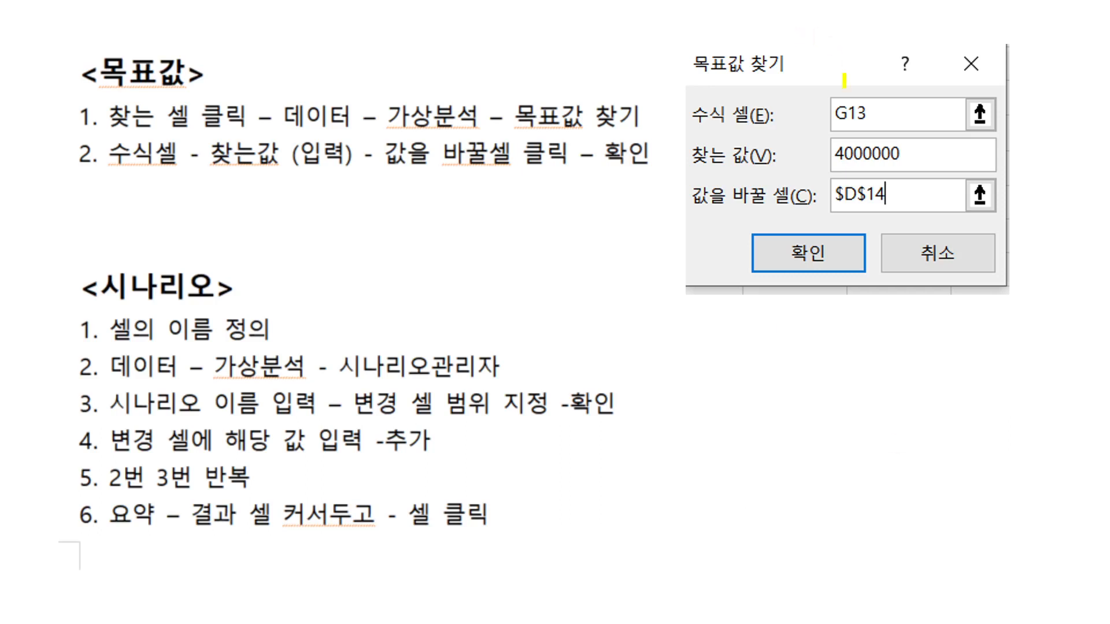
mouse_move(867, 120)
mouse_down()
mouse_move(824, 91)
mouse_move(870, 121)
mouse_move(658, 41)
mouse_move(347, 29)
mouse_move(222, 95)
mouse_move(254, 109)
mouse_up()
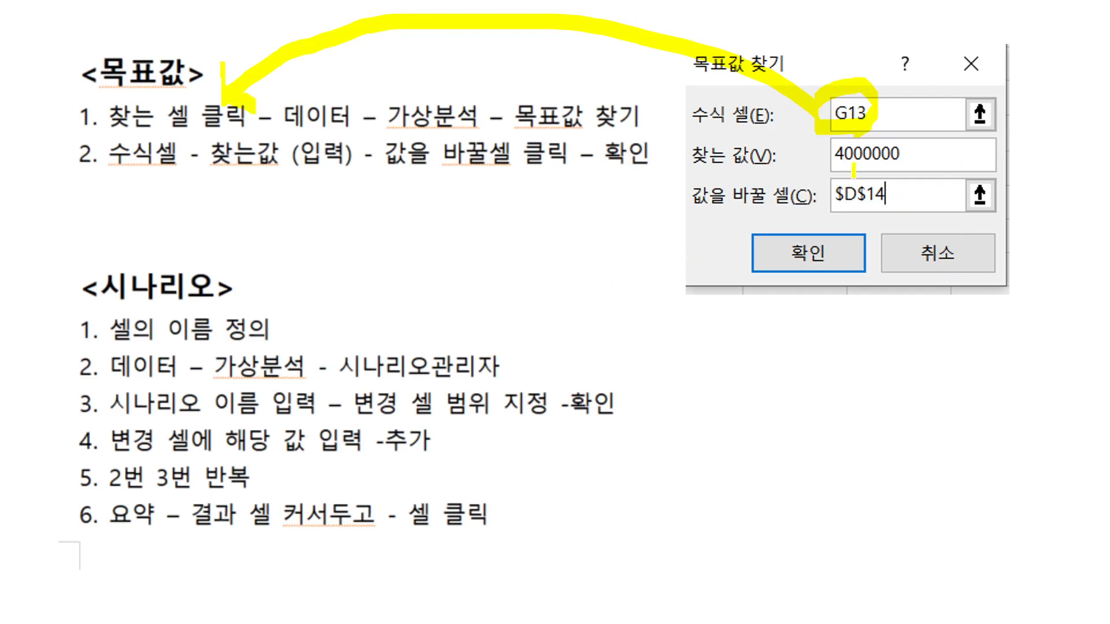
mouse_move(839, 166)
mouse_down()
mouse_move(916, 157)
mouse_move(890, 138)
mouse_move(832, 144)
mouse_move(833, 169)
mouse_move(472, 237)
mouse_move(279, 187)
mouse_move(281, 162)
mouse_move(273, 184)
mouse_move(318, 185)
mouse_up()
Highlight $D$14 and 바꿀셀 클릭, connect them with an arrow, and end the slide show keeping the ink annotations
mouse_move(880, 219)
mouse_down()
mouse_move(880, 207)
mouse_move(841, 218)
mouse_move(838, 186)
mouse_move(888, 175)
mouse_move(886, 205)
mouse_up()
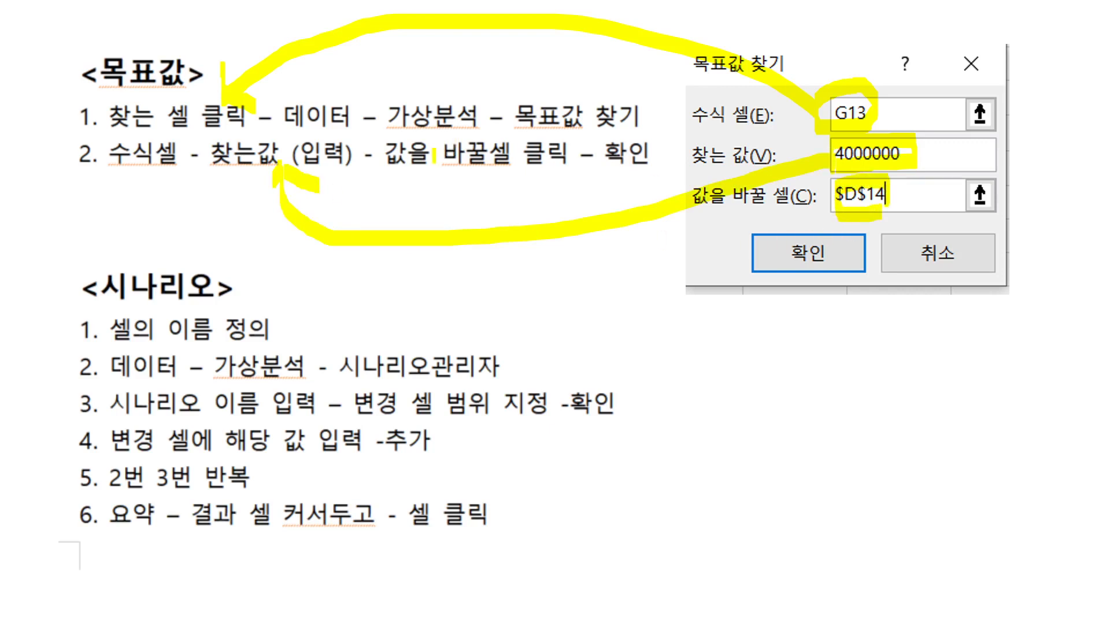
drag(407, 164, 501, 168)
mouse_move(518, 172)
mouse_down()
mouse_move(558, 261)
mouse_move(832, 310)
mouse_move(853, 217)
mouse_move(816, 237)
mouse_up()
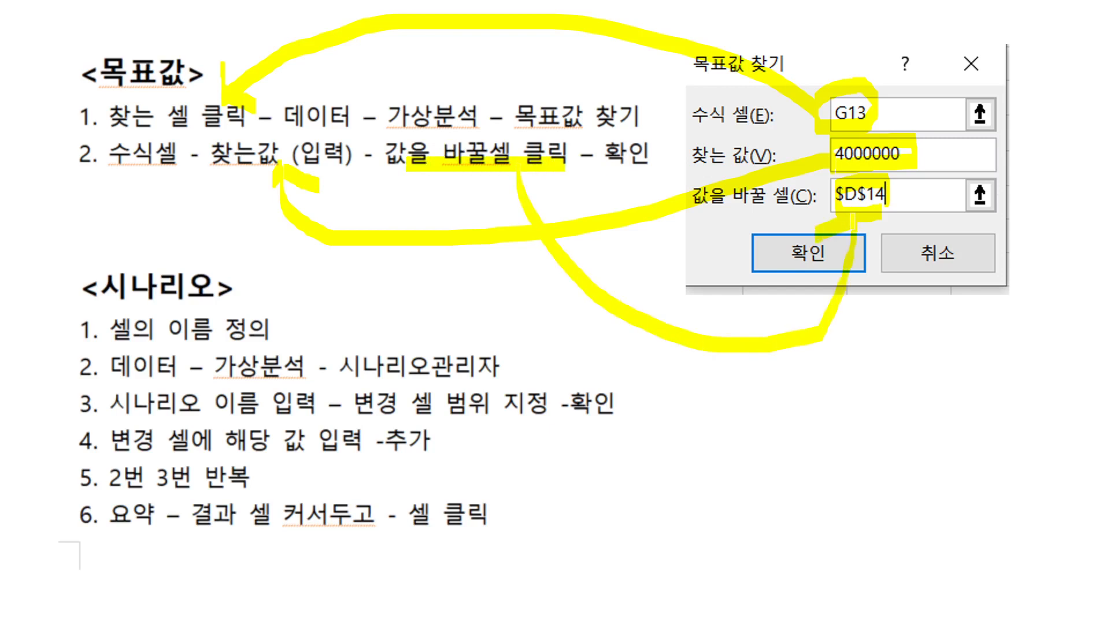
drag(997, 466, 997, 479)
right_click(813, 396)
click(851, 387)
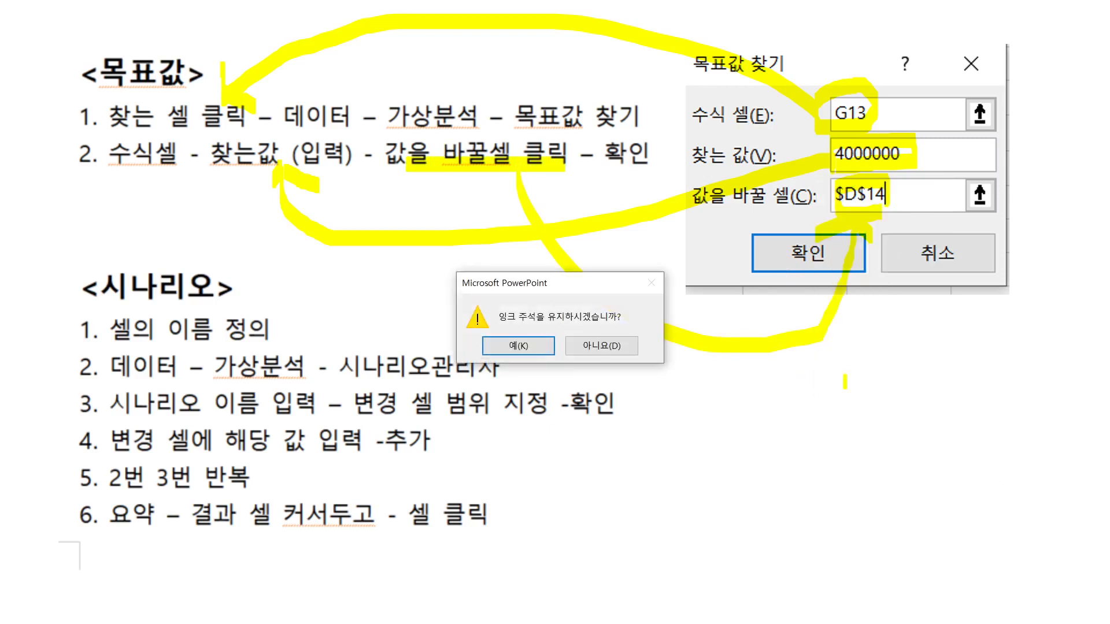
click(525, 347)
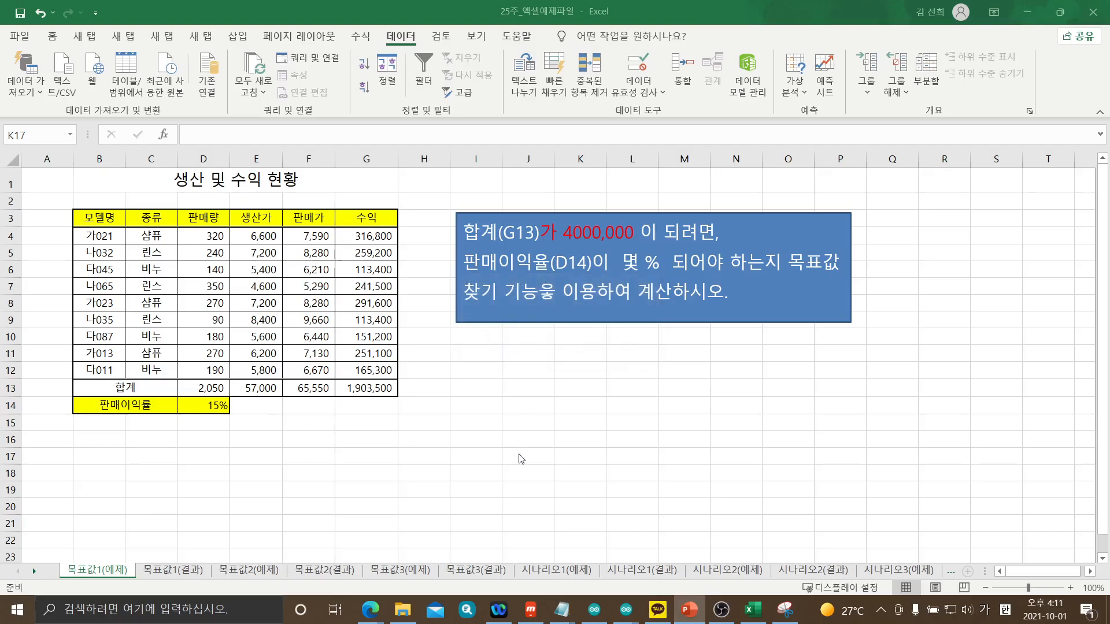
On the 목표값1(예제) sheet, run Goal Seek for G13 with target 4000000 by changing D14, and keep the solution
click(242, 572)
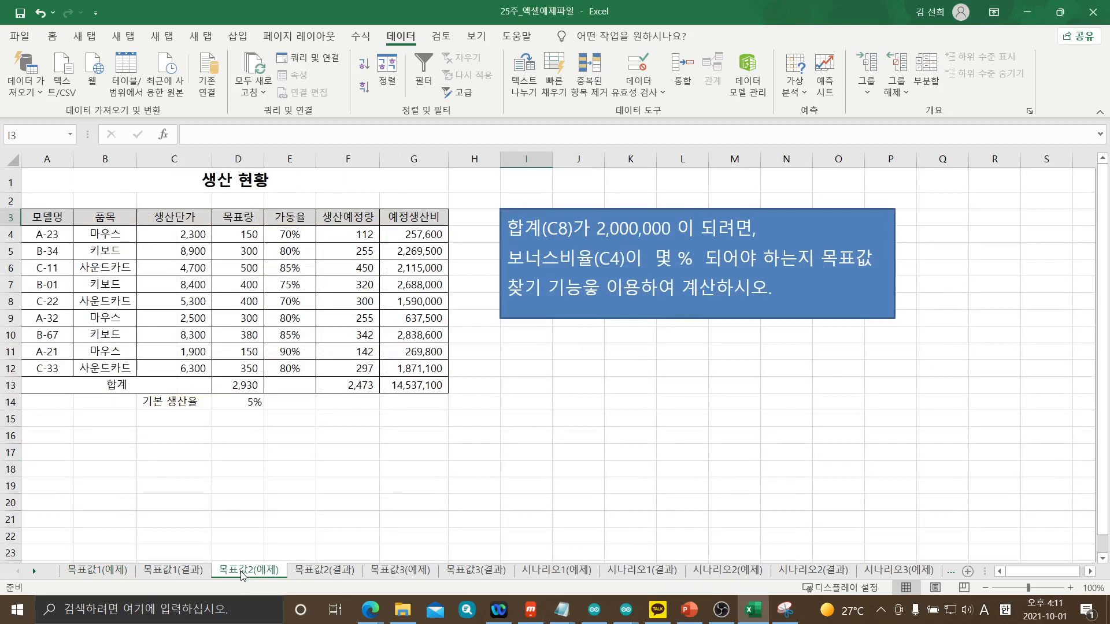
click(125, 570)
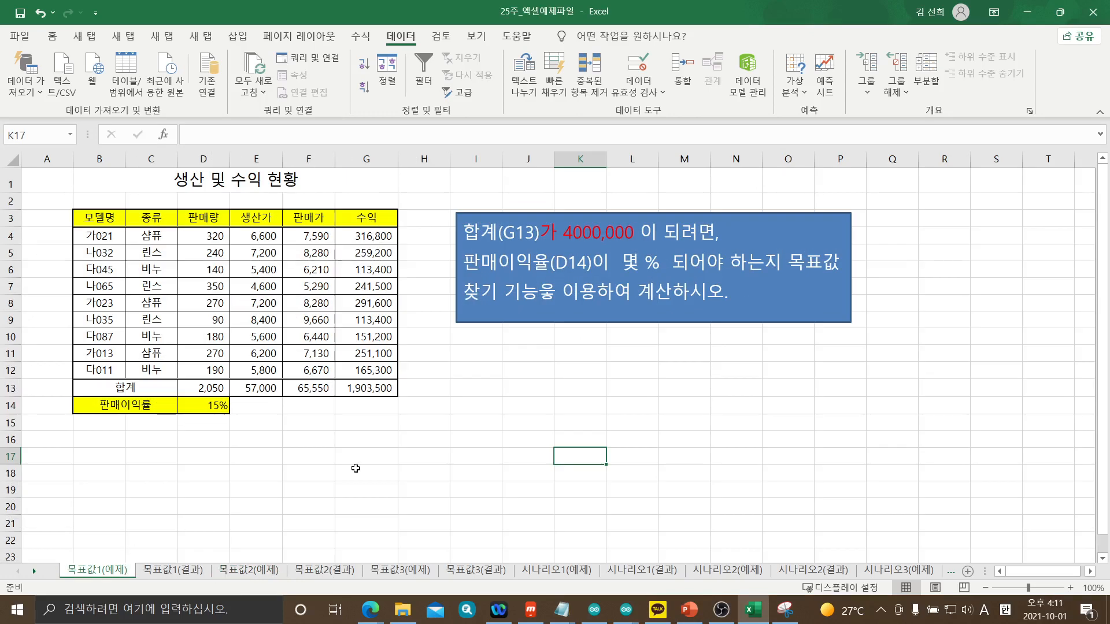
click(362, 389)
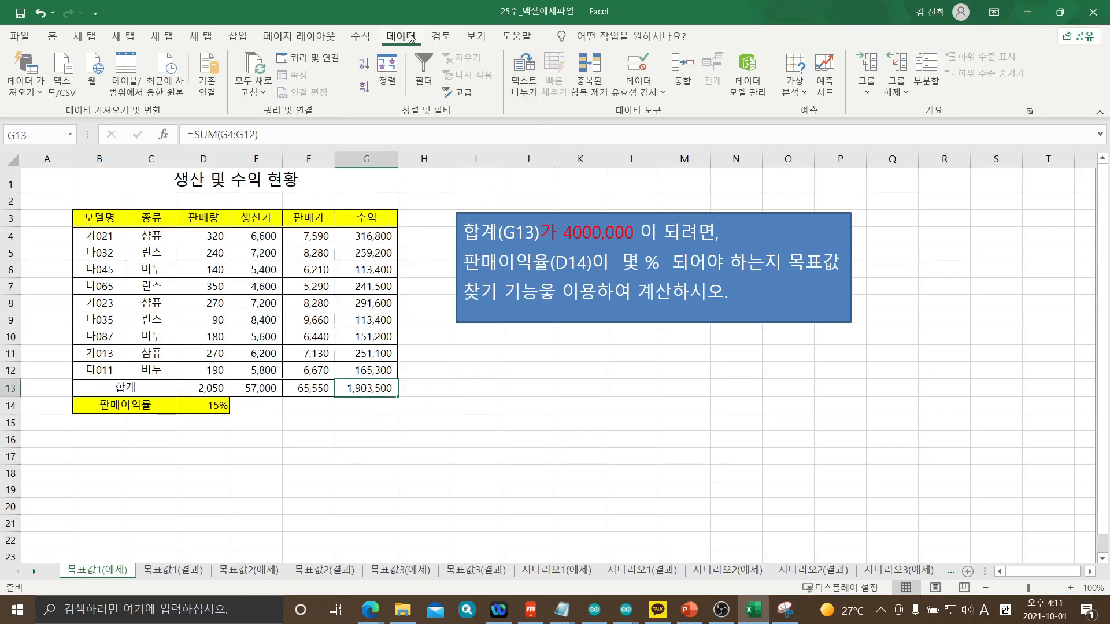
click(796, 91)
click(838, 133)
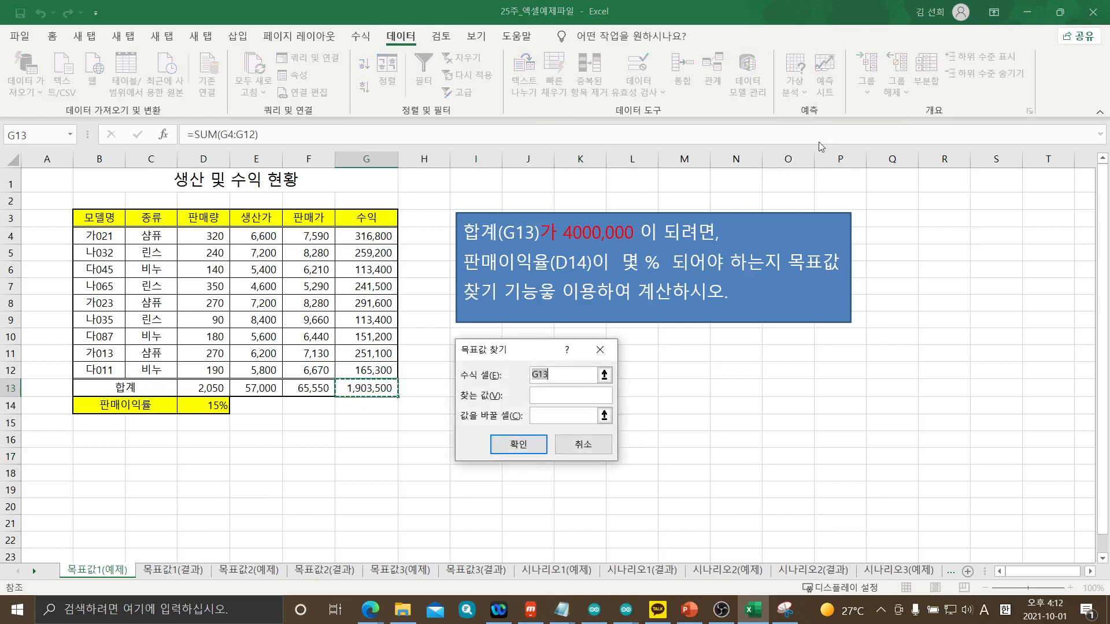
click(556, 394)
text(4000000)
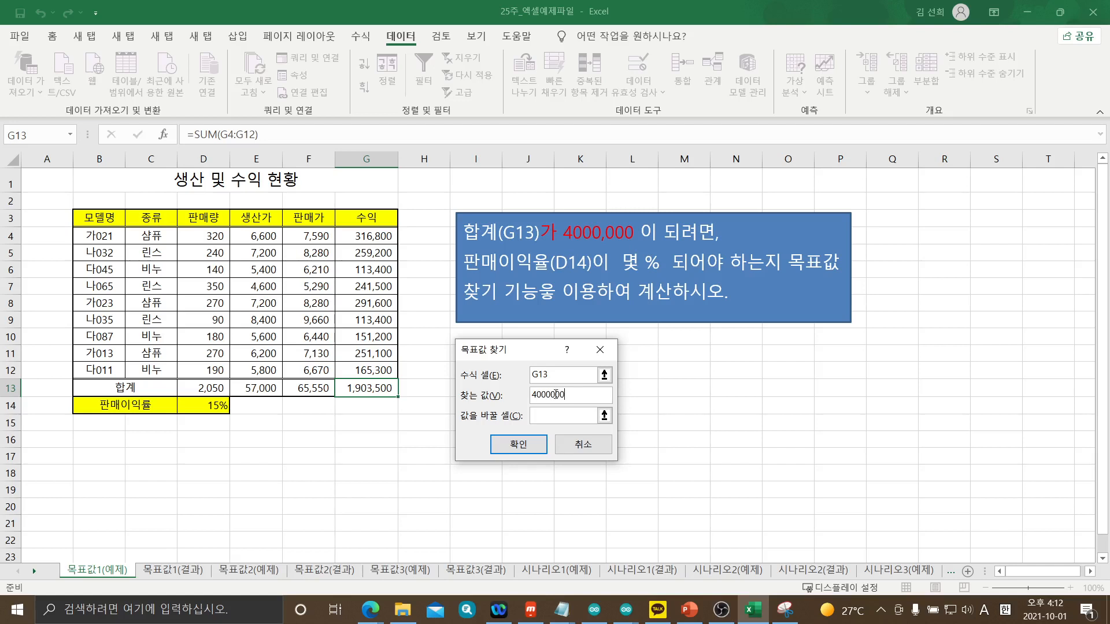
key(Tab)
click(552, 415)
click(207, 408)
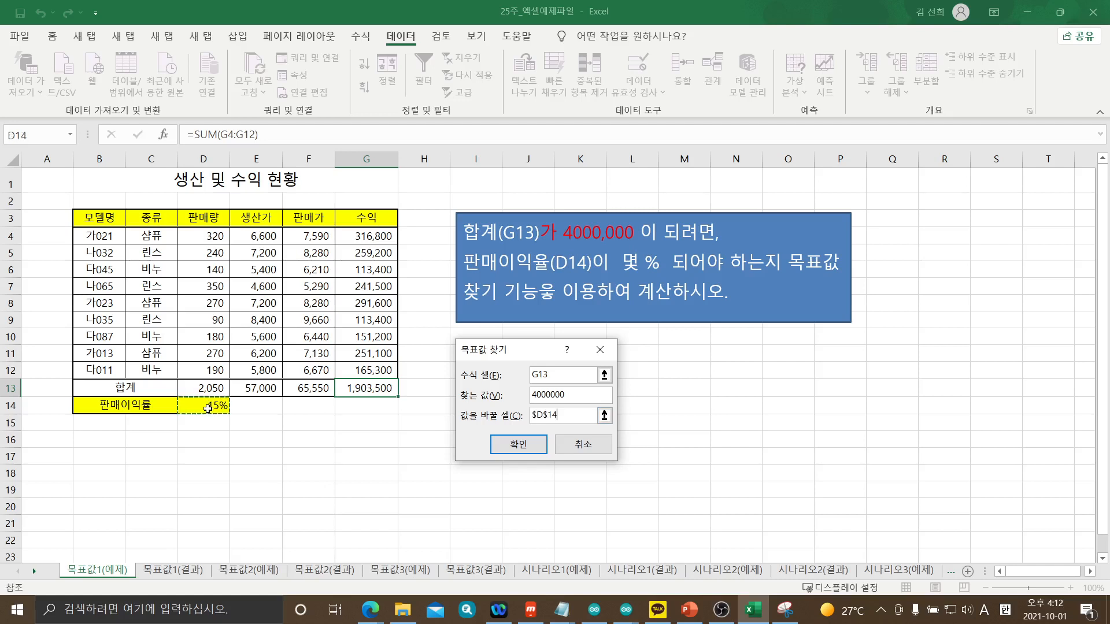
click(519, 445)
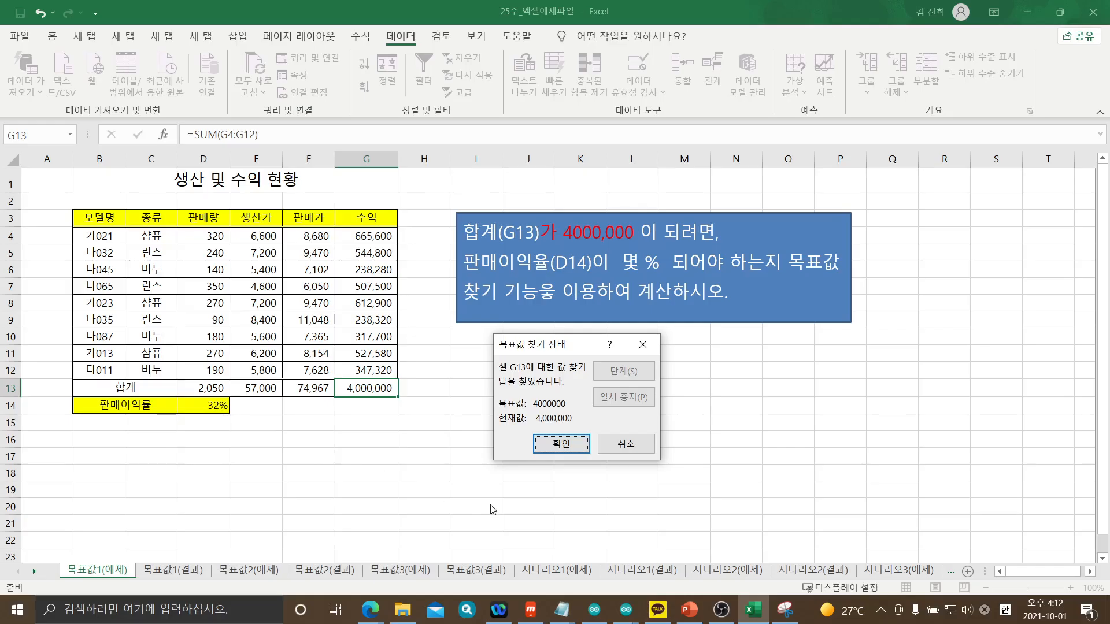
click(574, 452)
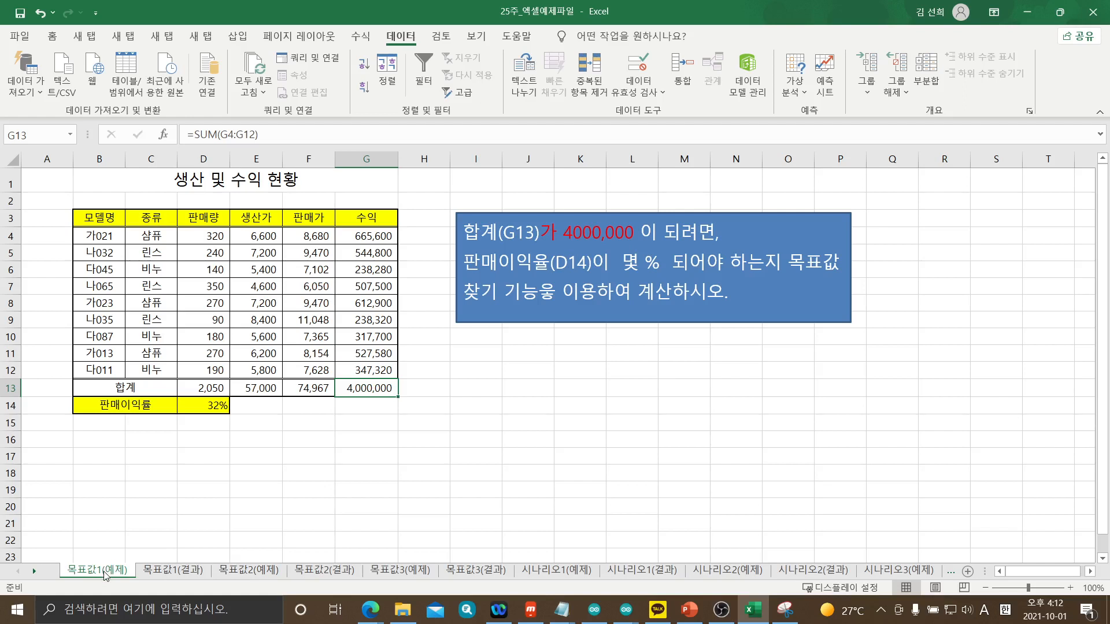
Compare the solved 목표값1(예제) sheet with 목표값1(결과), and go to the 목표값2(예제) sheet
click(169, 572)
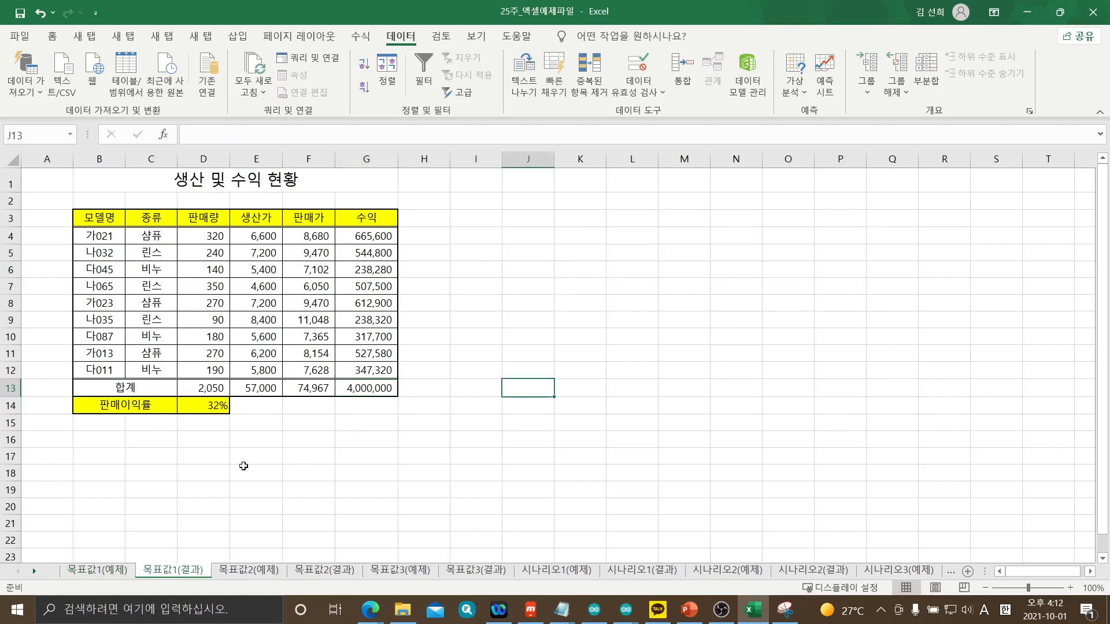
click(115, 571)
click(169, 571)
click(115, 571)
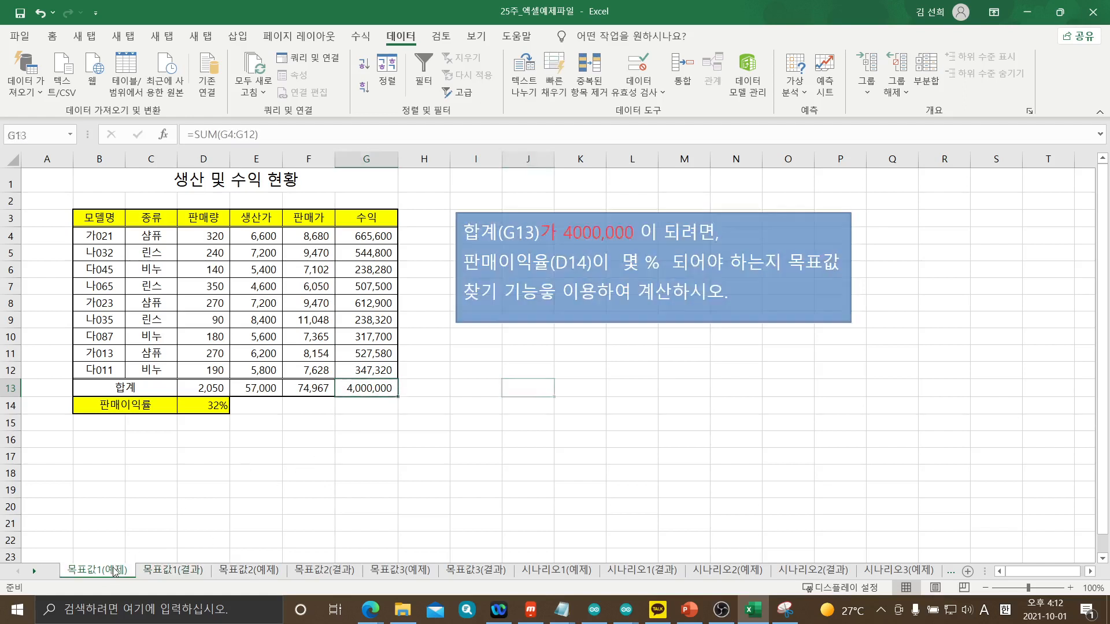
click(249, 571)
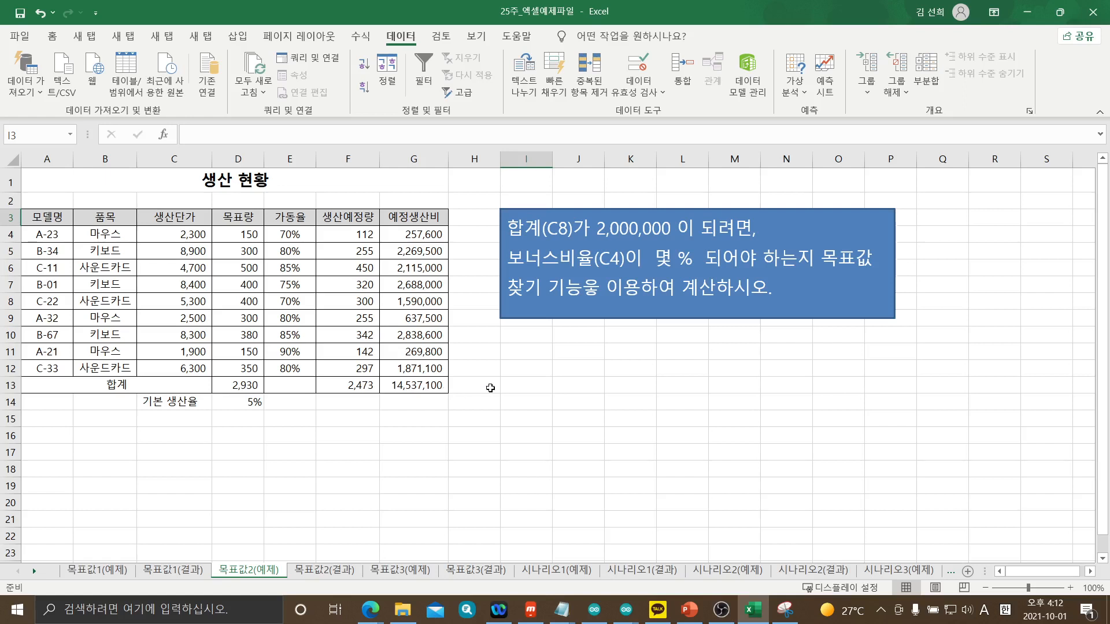
Compare the production table on the 목표값2(예제) sheet with the one on the 목표값2(결과) sheet
click(353, 574)
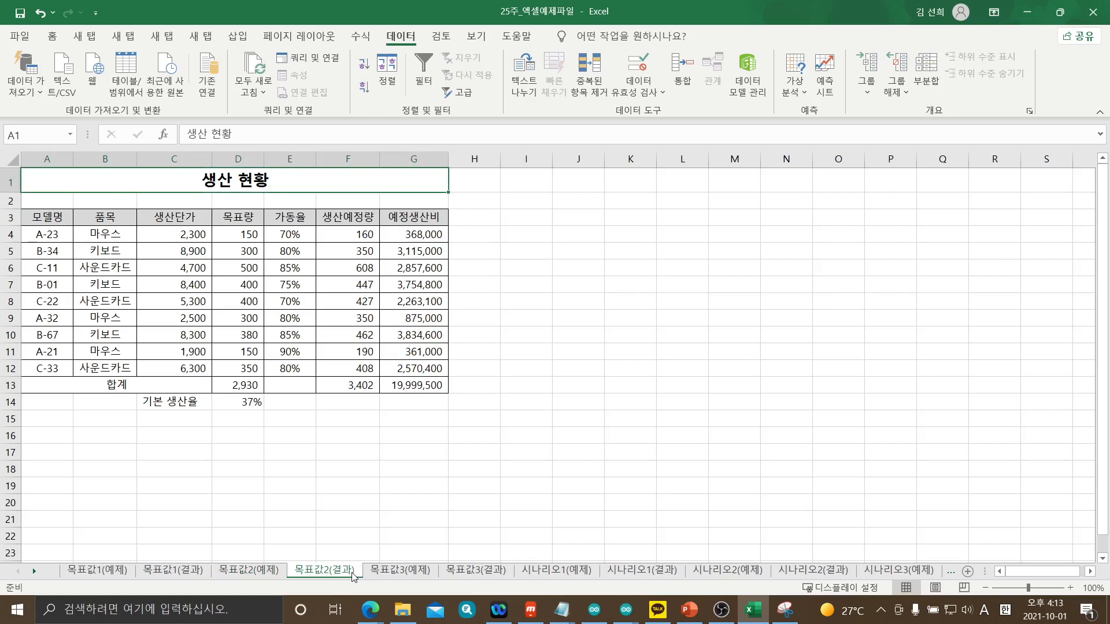
click(258, 574)
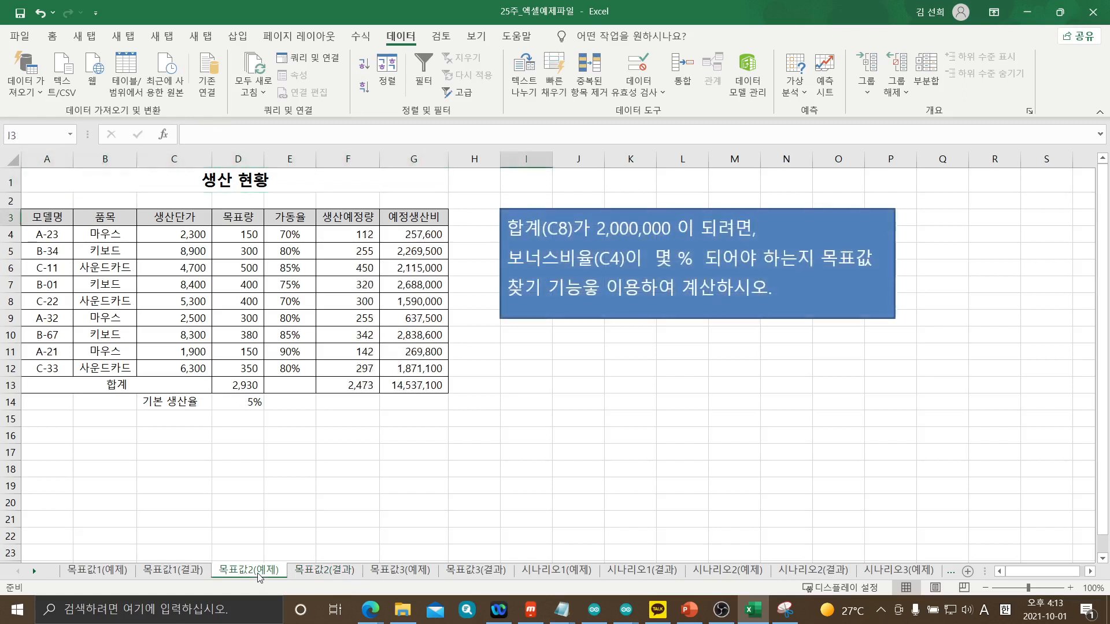
click(307, 576)
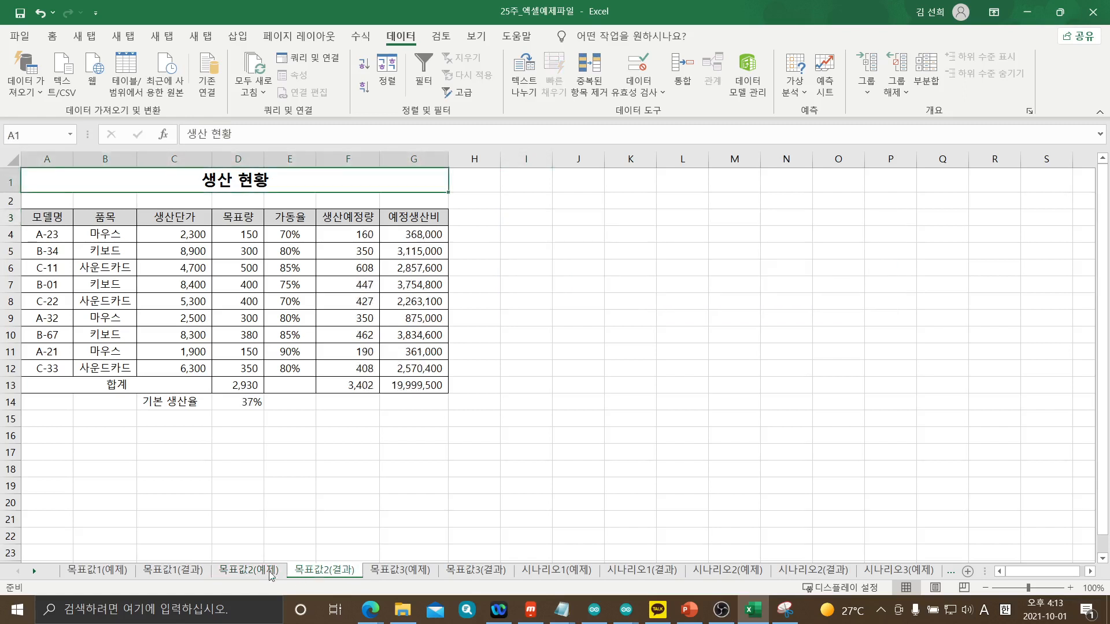
click(238, 572)
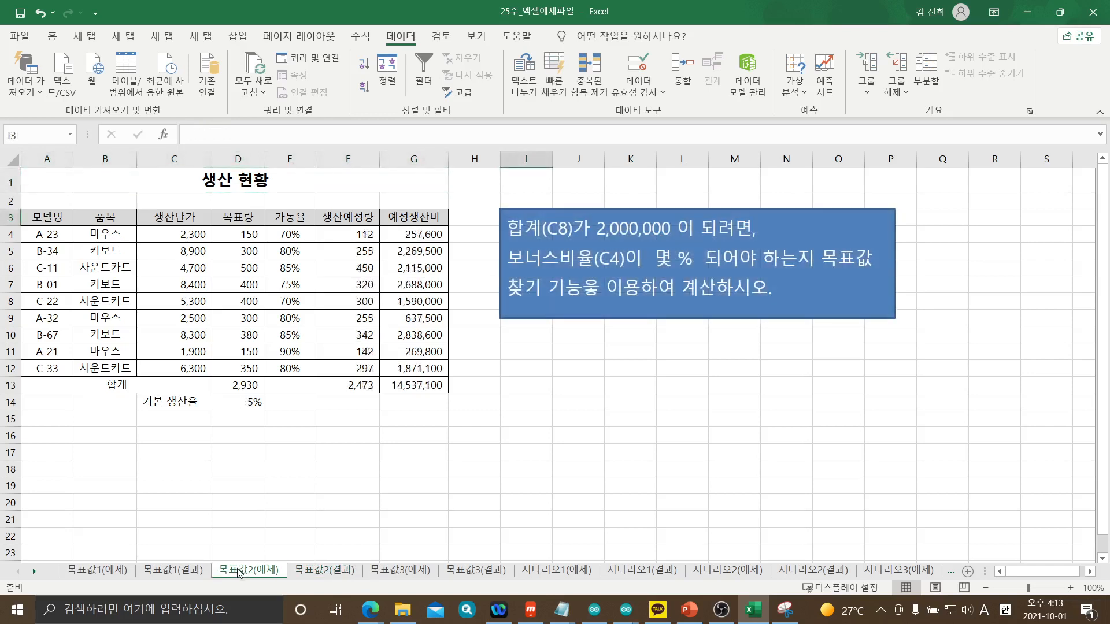
click(311, 573)
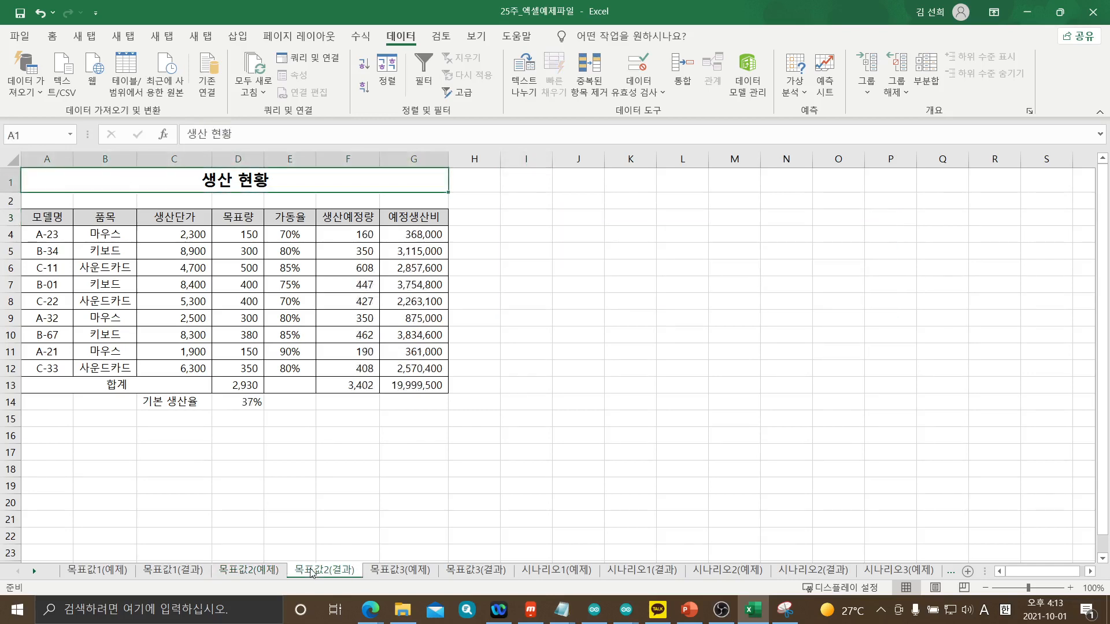
click(250, 573)
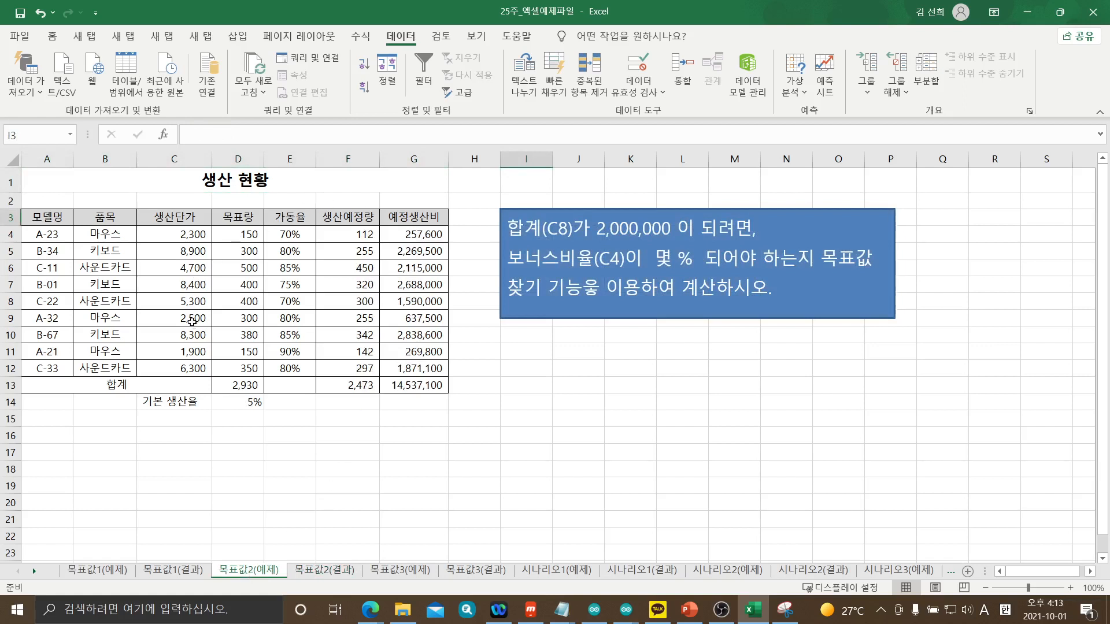
click(324, 571)
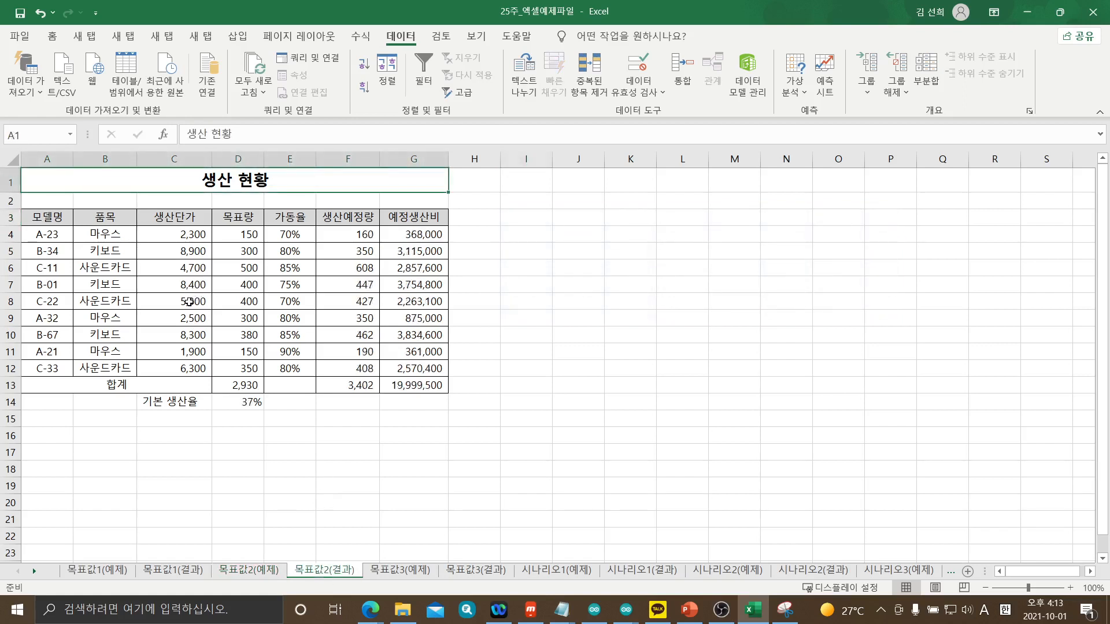
click(264, 572)
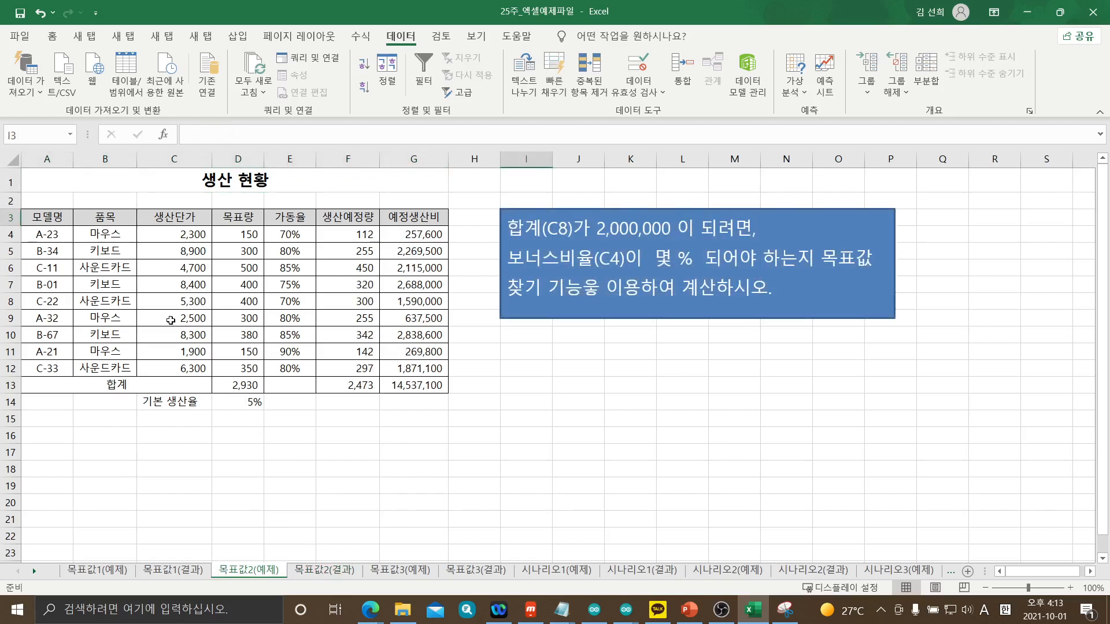
Inspect cells C8 and G8 on 목표값2(예제) and G8 on 목표값2(결과), and return to the 목표값2(예제) sheet
click(176, 301)
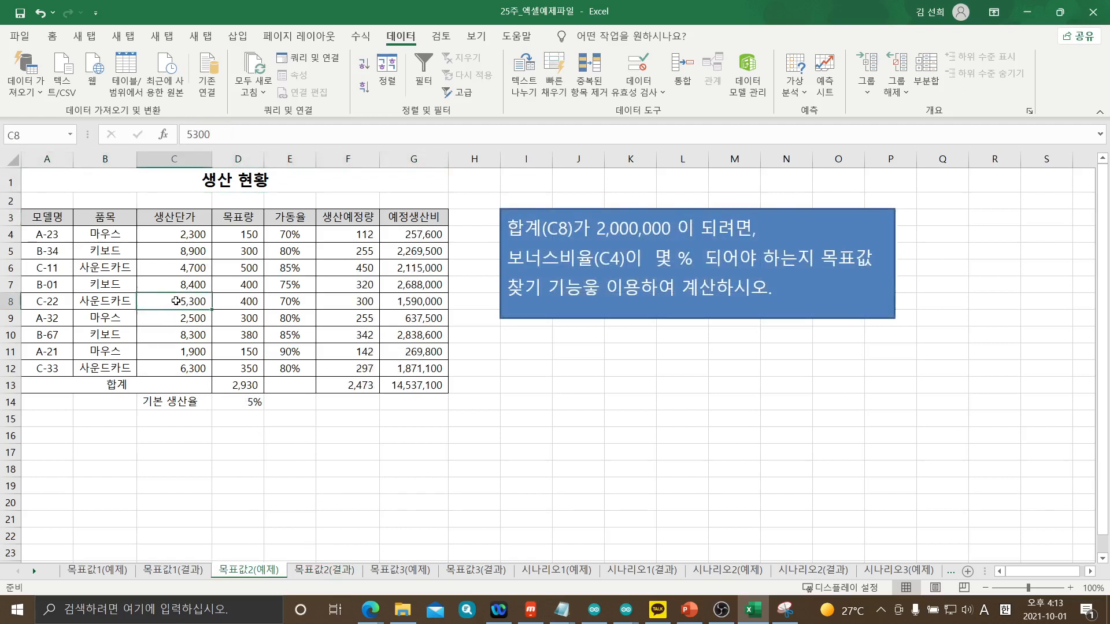
click(327, 571)
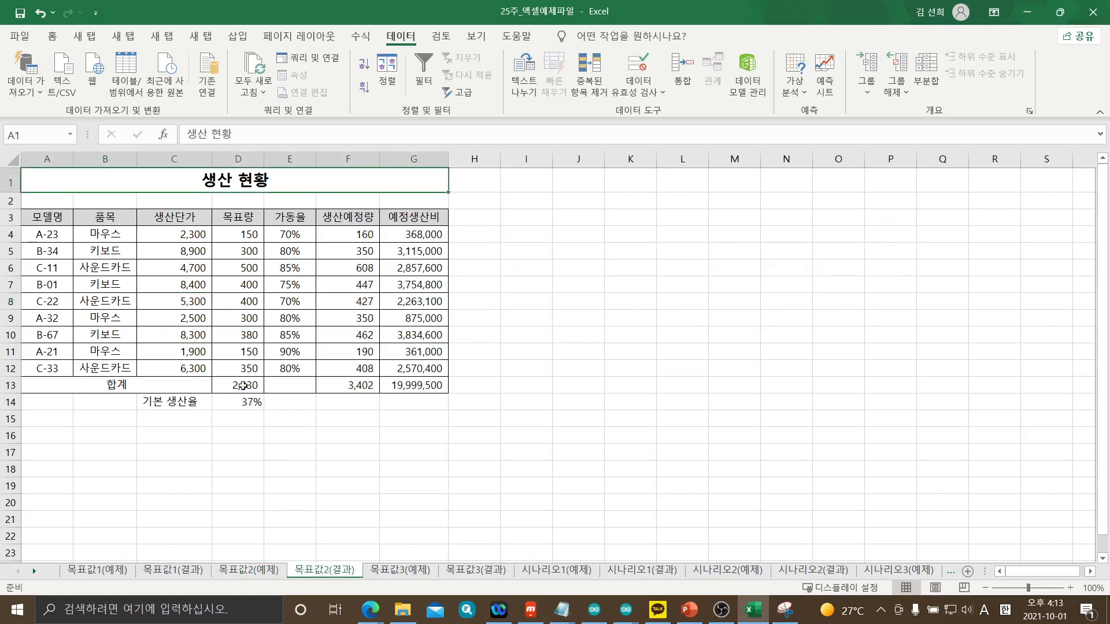
click(253, 571)
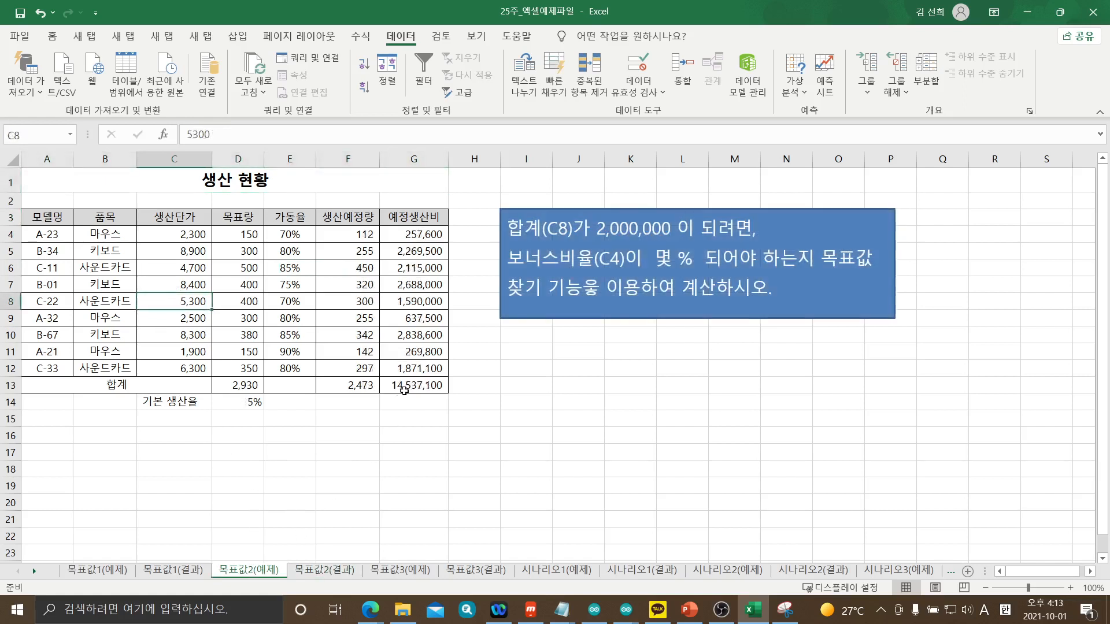
click(416, 301)
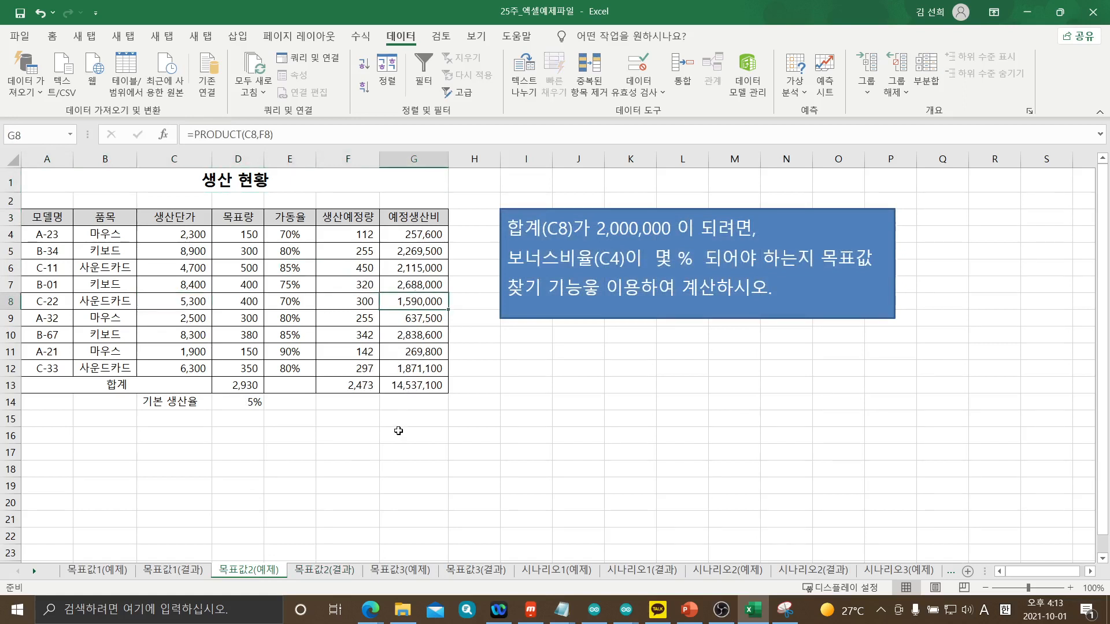
click(340, 571)
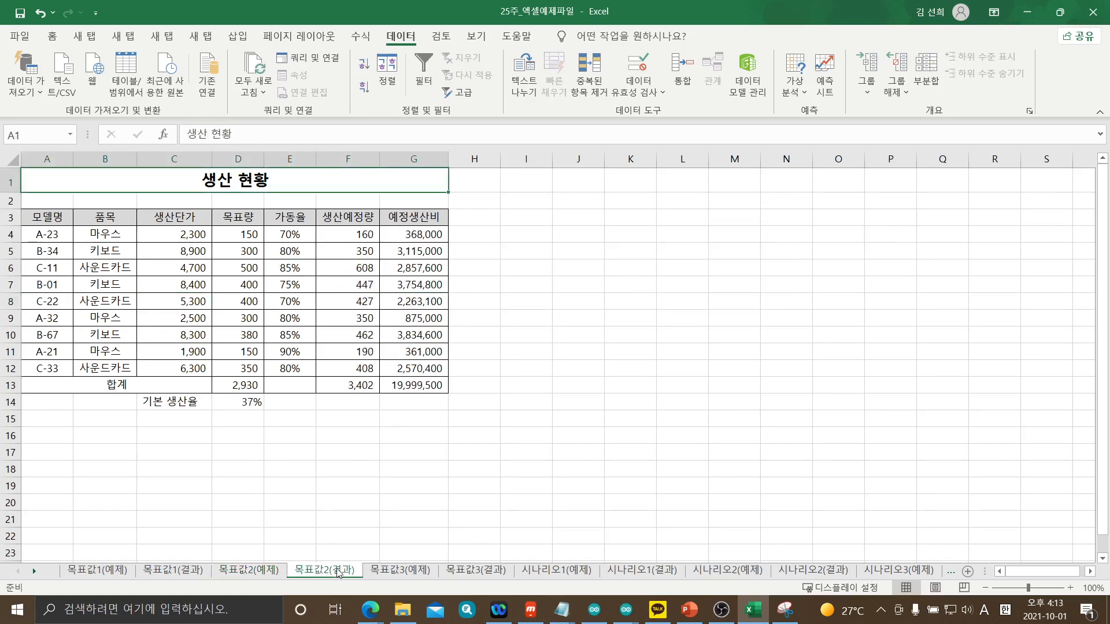
click(404, 304)
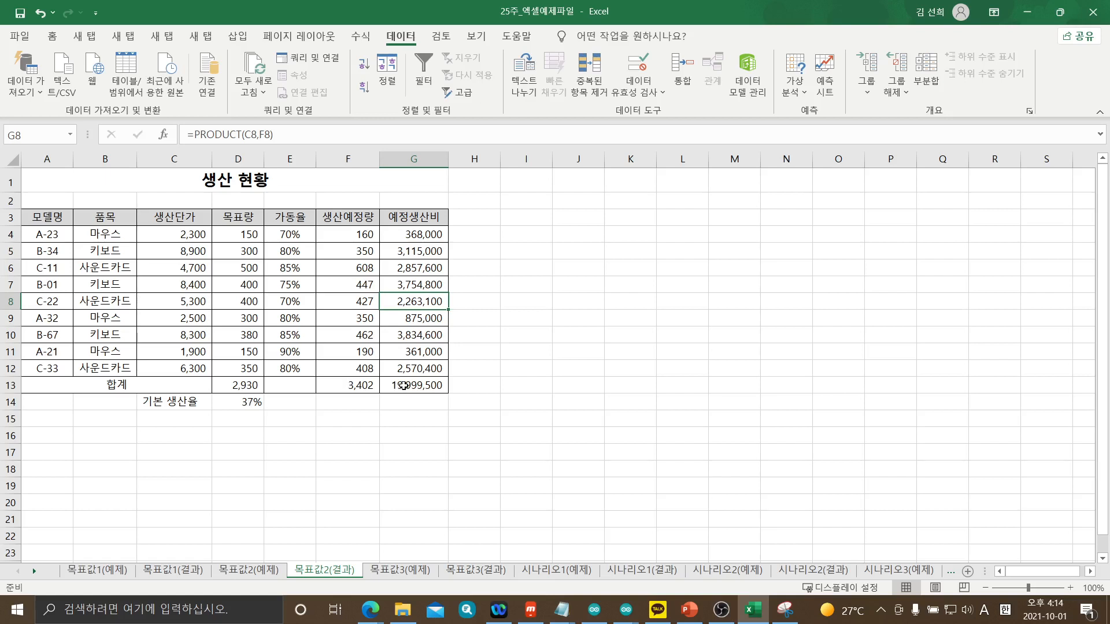
click(250, 573)
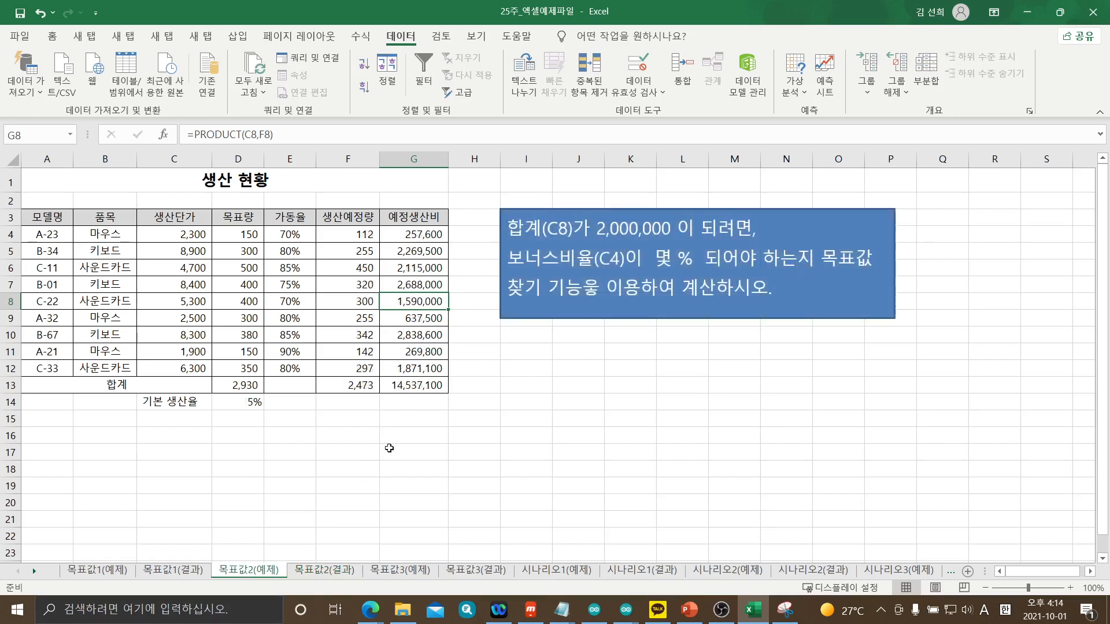
Check the total cell's formula and correct the 합계 cell reference in the blue problem box to G13
click(415, 387)
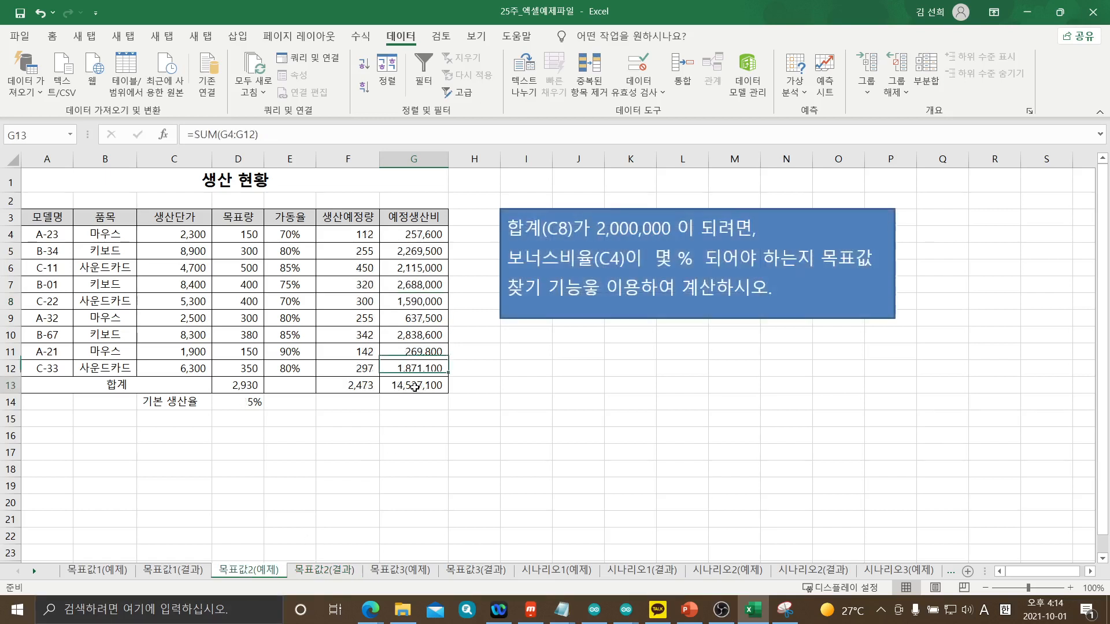
click(571, 227)
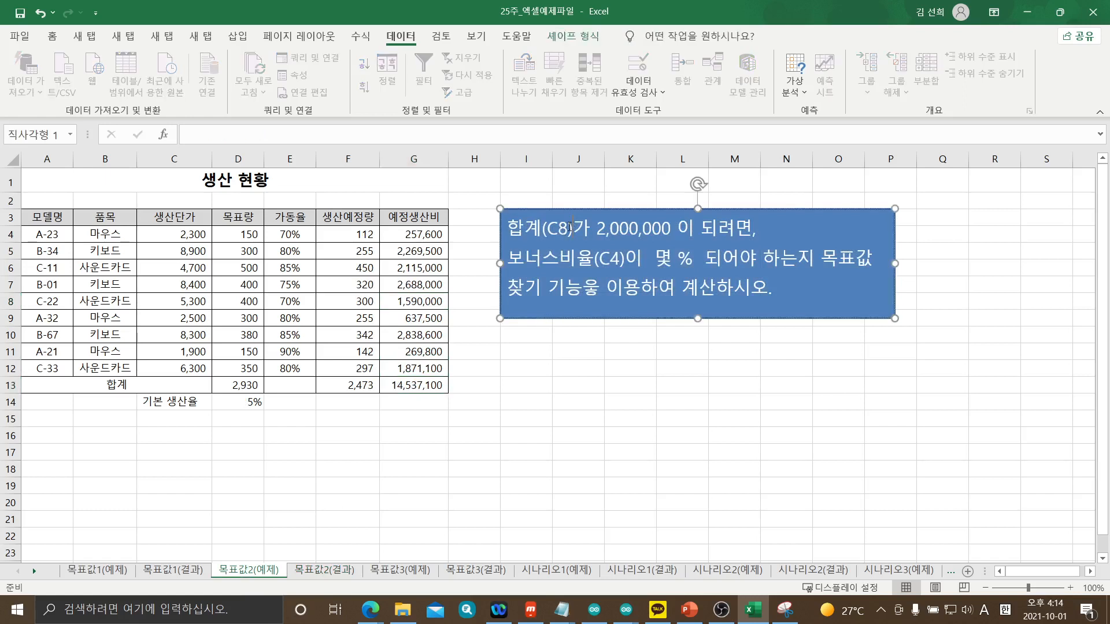
key(BackSpace)
key(BackSpace)
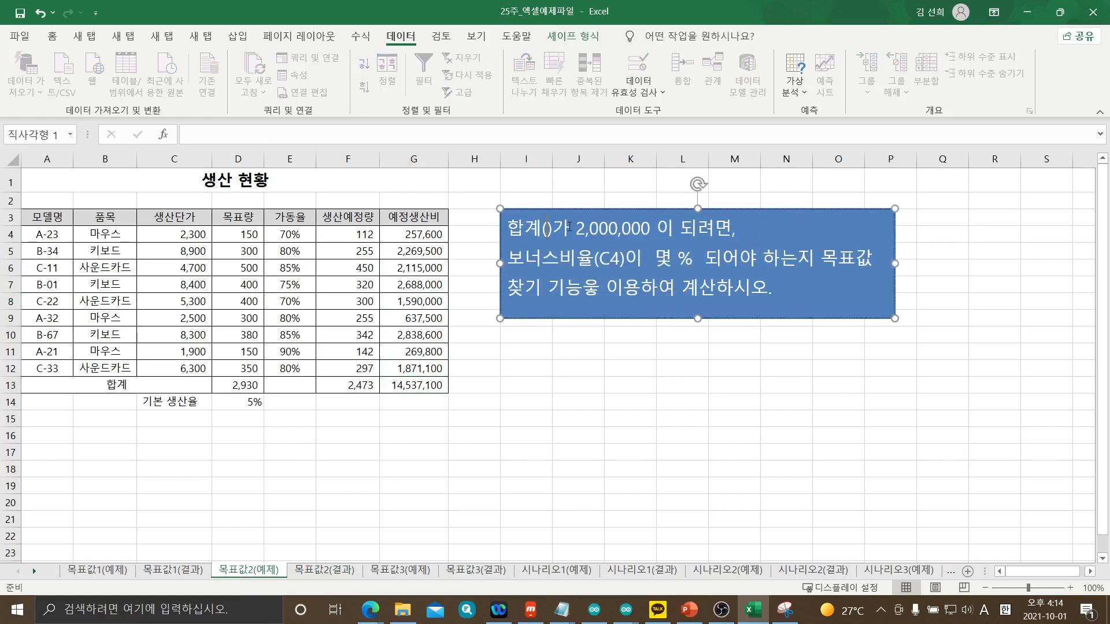
key(Hangul)
text(ㅎ)
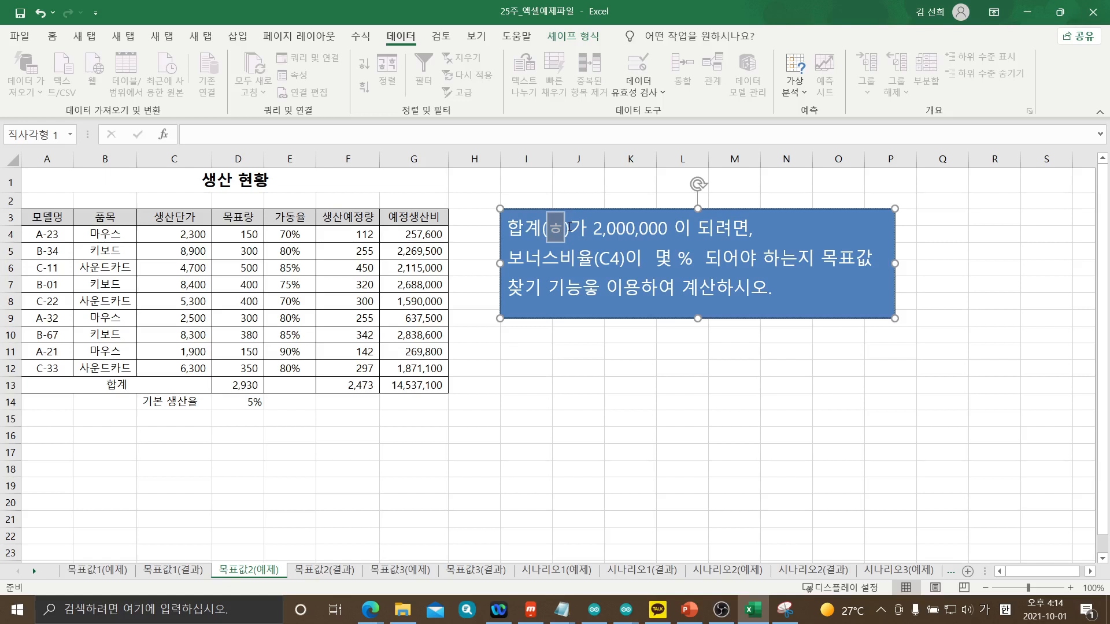
key(BackSpace)
key(Hangul)
text(G)
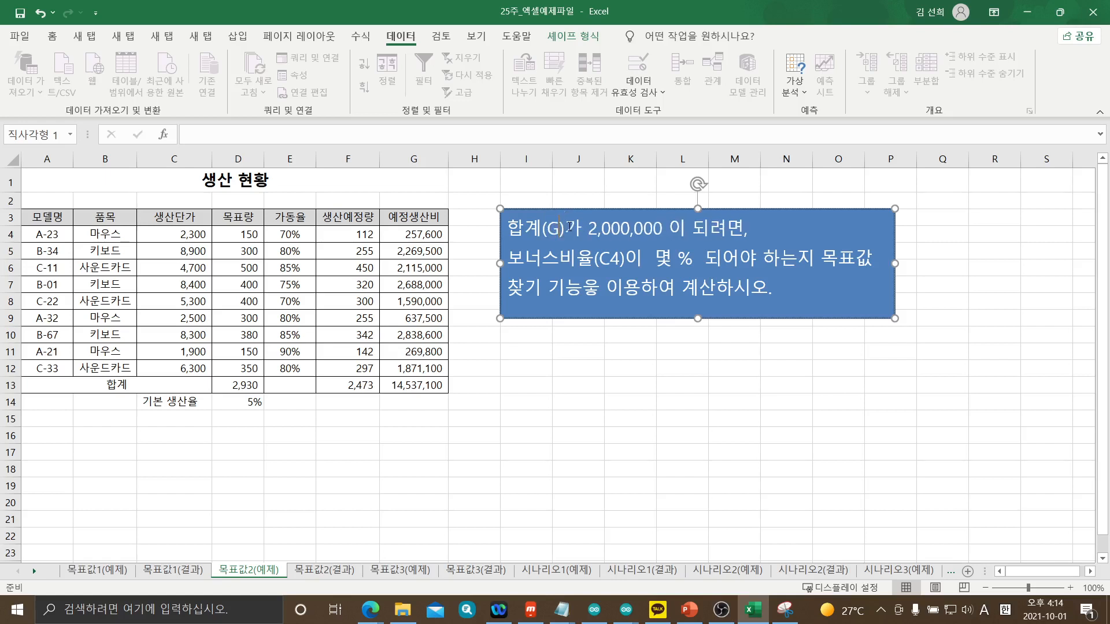
text(13)
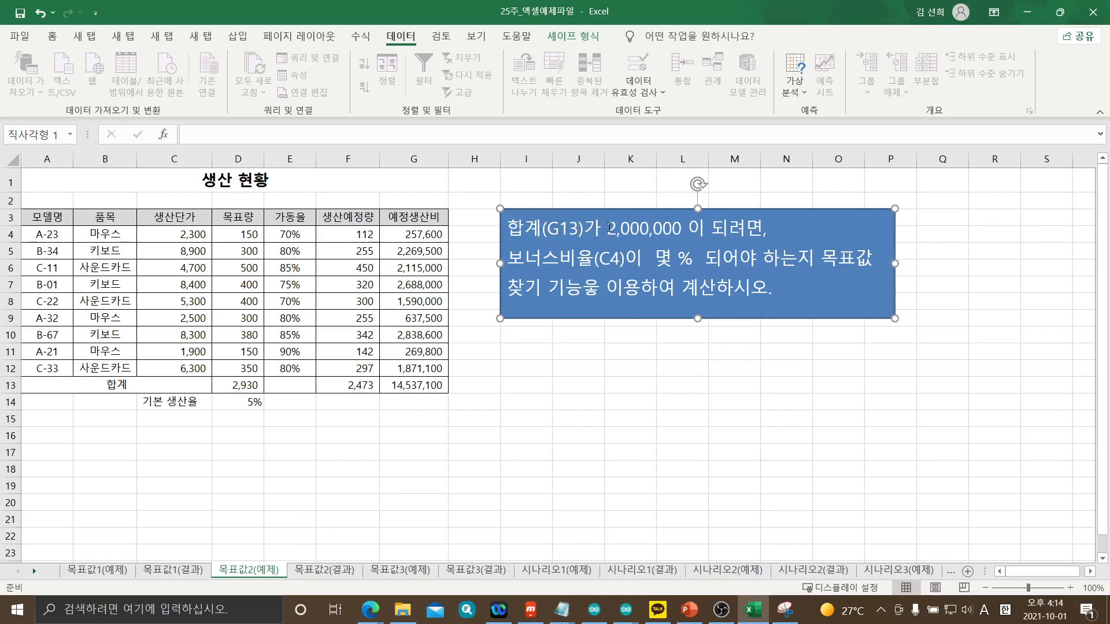
Replace the target amount in the first line of the problem box with 19,999,500
key(Delete)
key(Delete)
key(Delete)
key(Delete)
key(Delete)
key(Delete)
key(Delete)
key(Delete)
key(Delete)
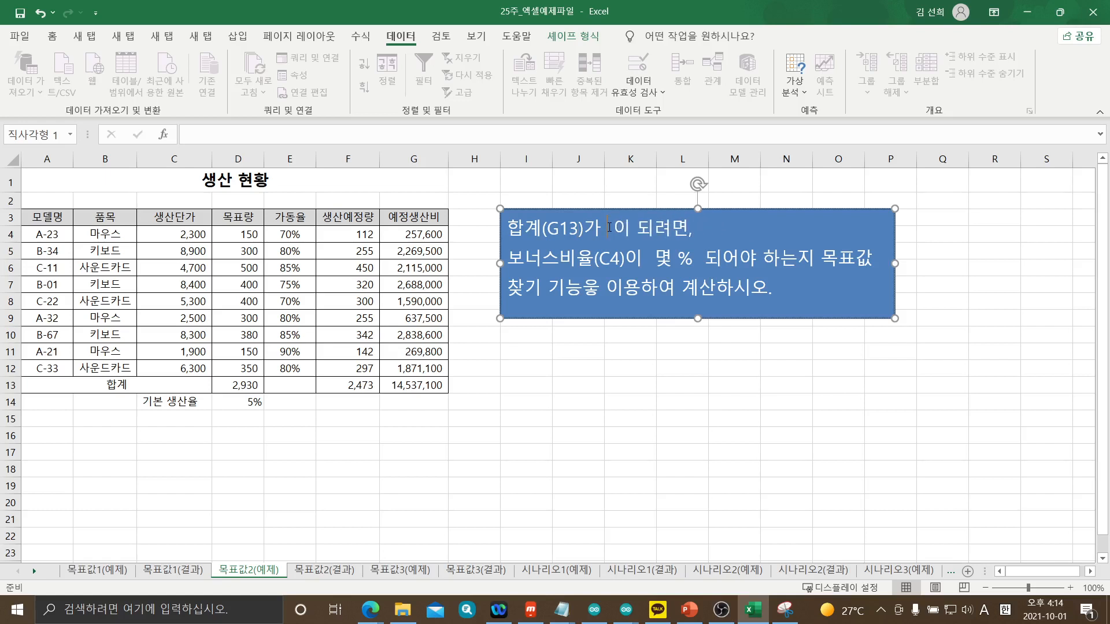
text(1 )
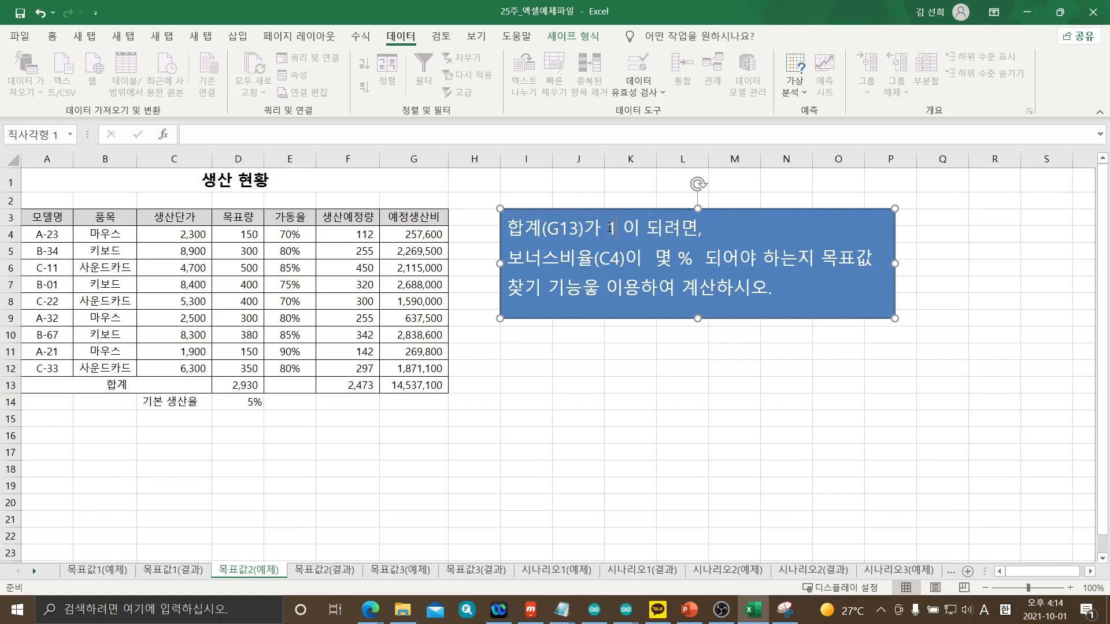
text(9,)
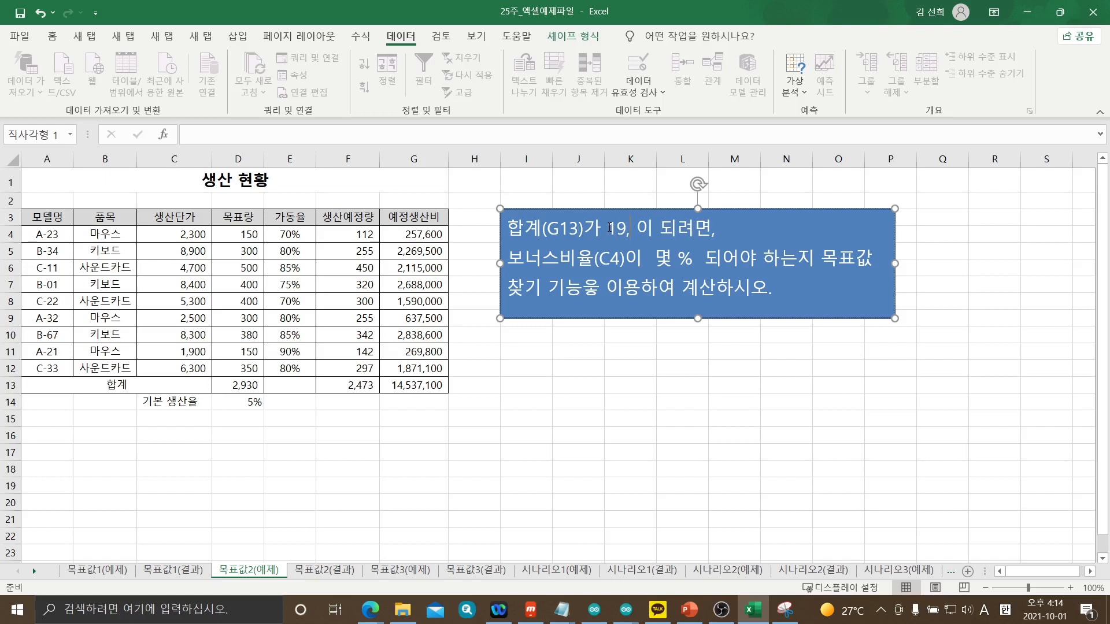
text(999)
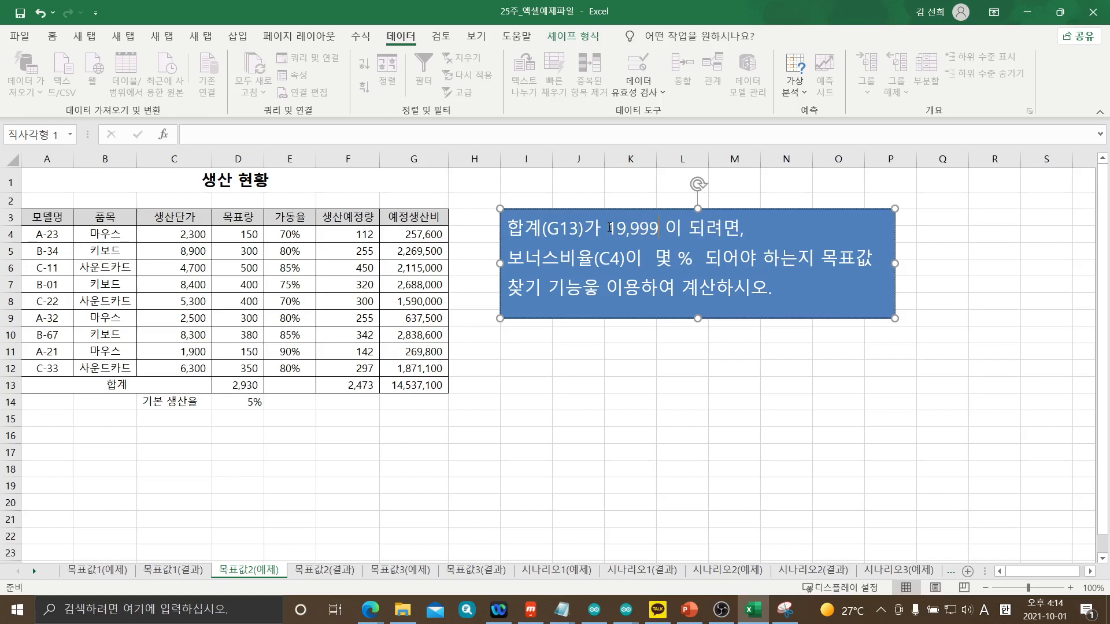
text(,)
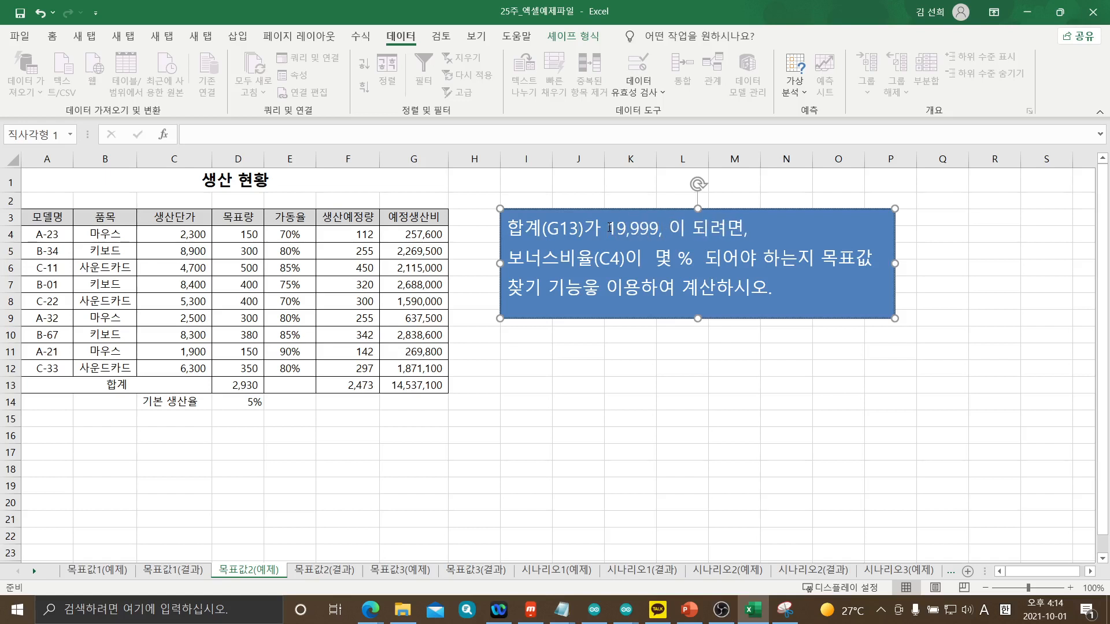
text(500)
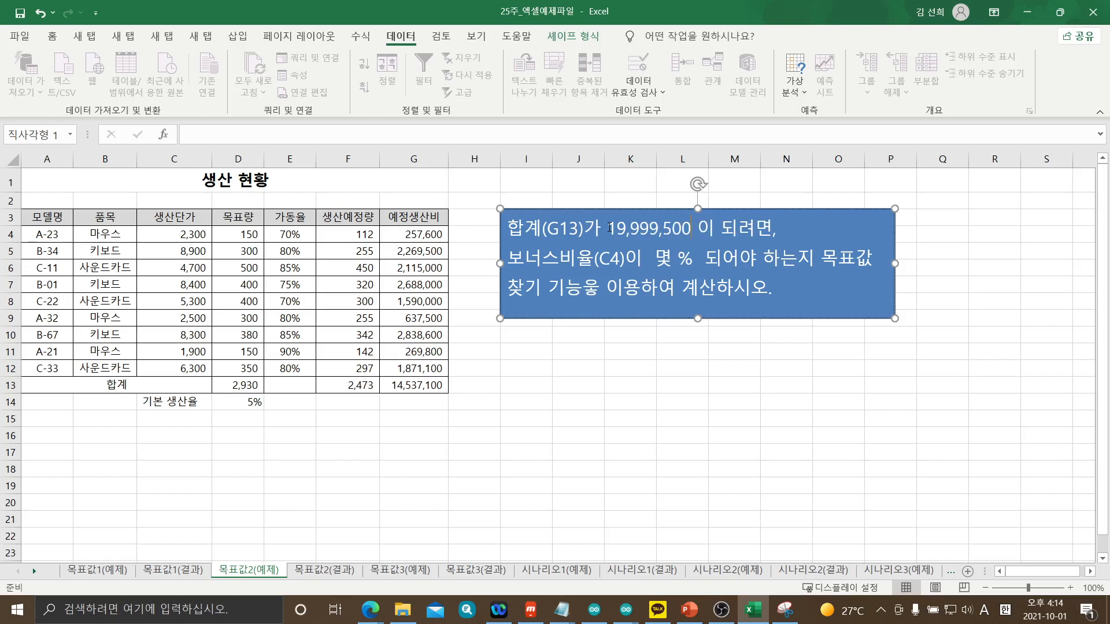
Replace the term 보너스비율 in the second line of the problem box with 생산율
click(553, 258)
key(BackSpace)
key(BackSpace)
key(BackSpace)
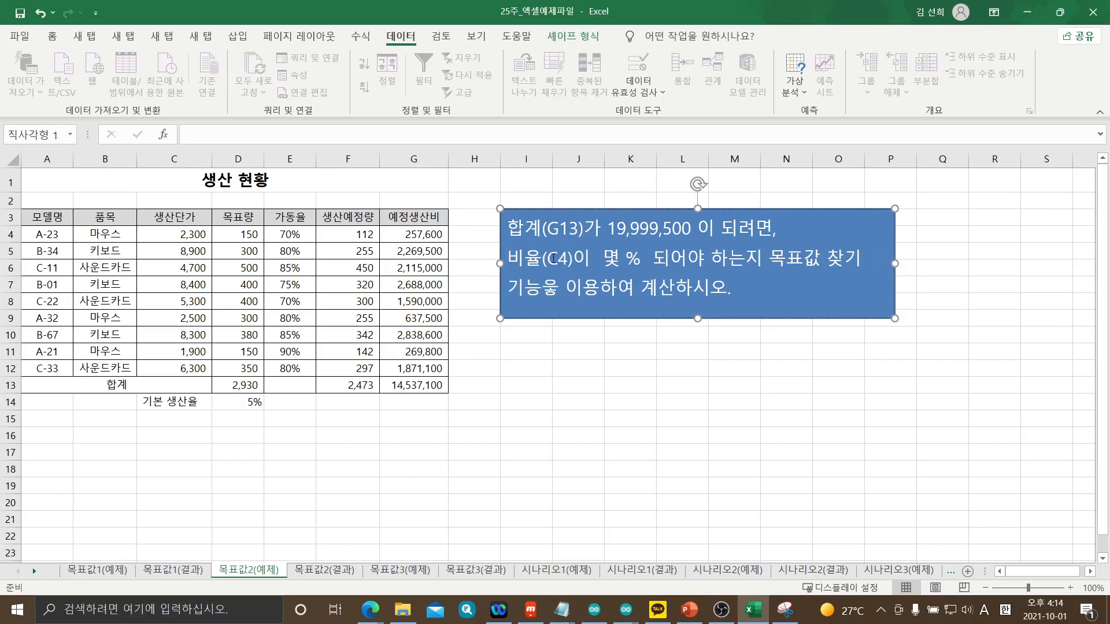
text(TI)
key(BackSpace)
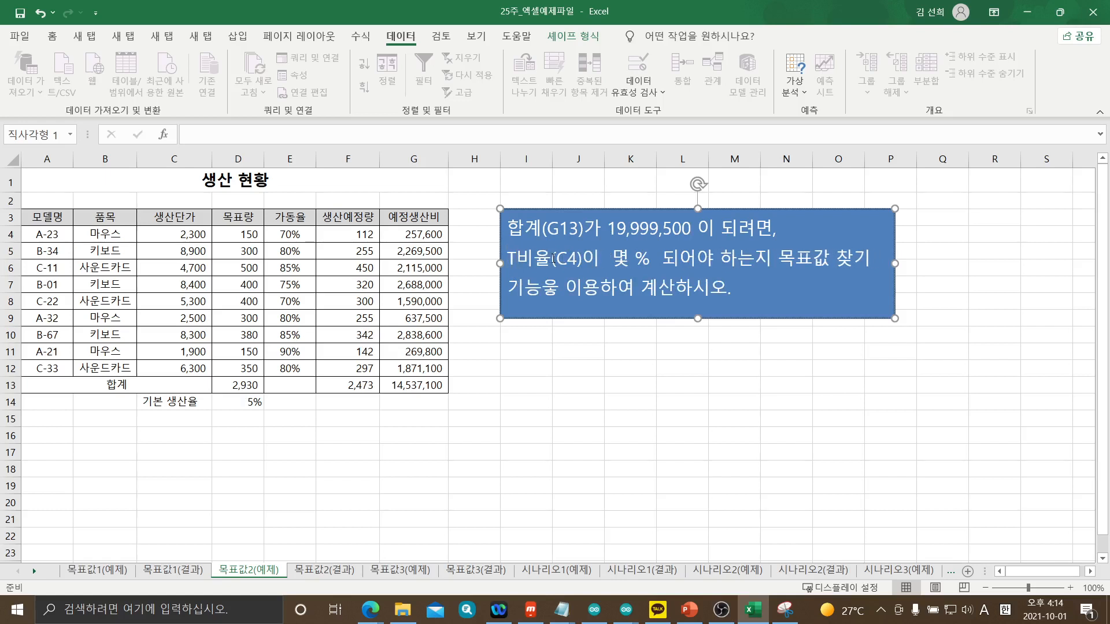
text(O)
key(BackSpace)
key(BackSpace)
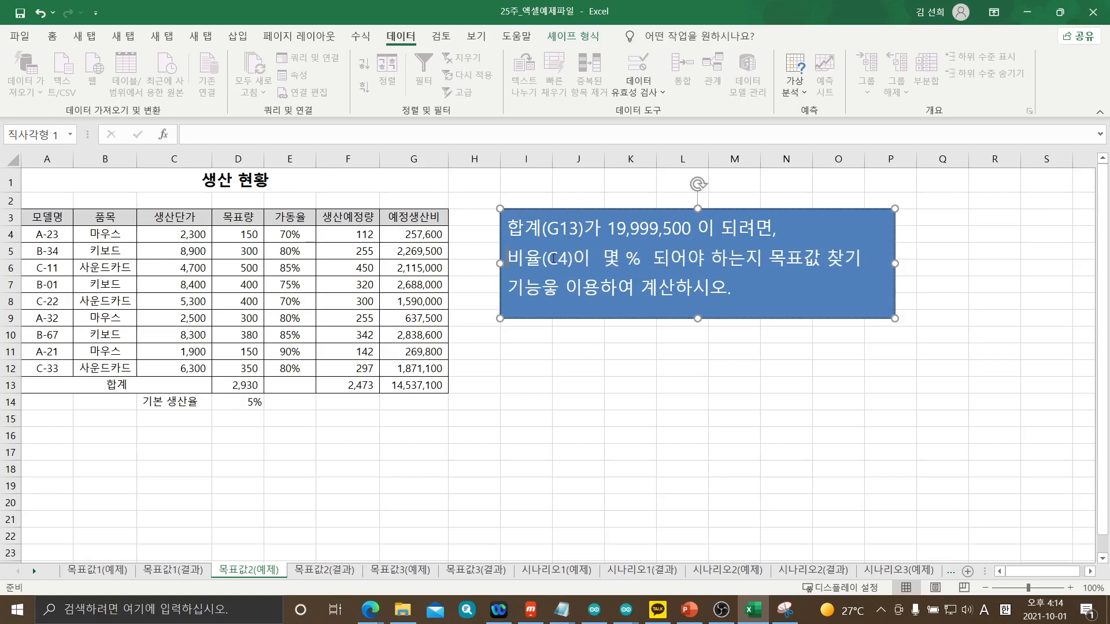
key(Hangul)
text(생산 ㅇ)
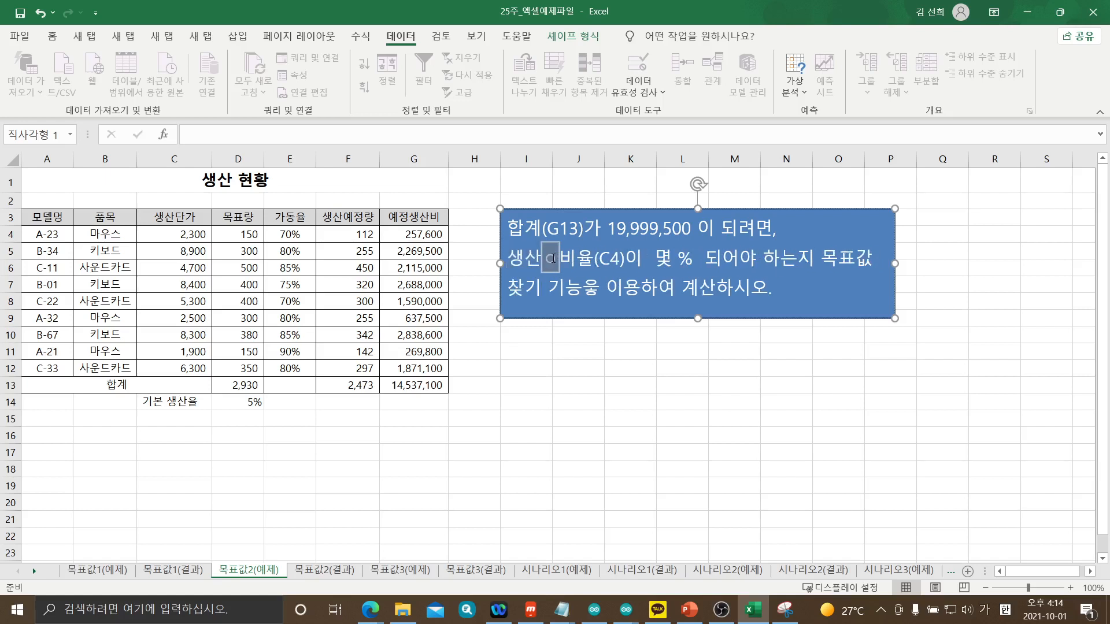
text(ㅠㄹ)
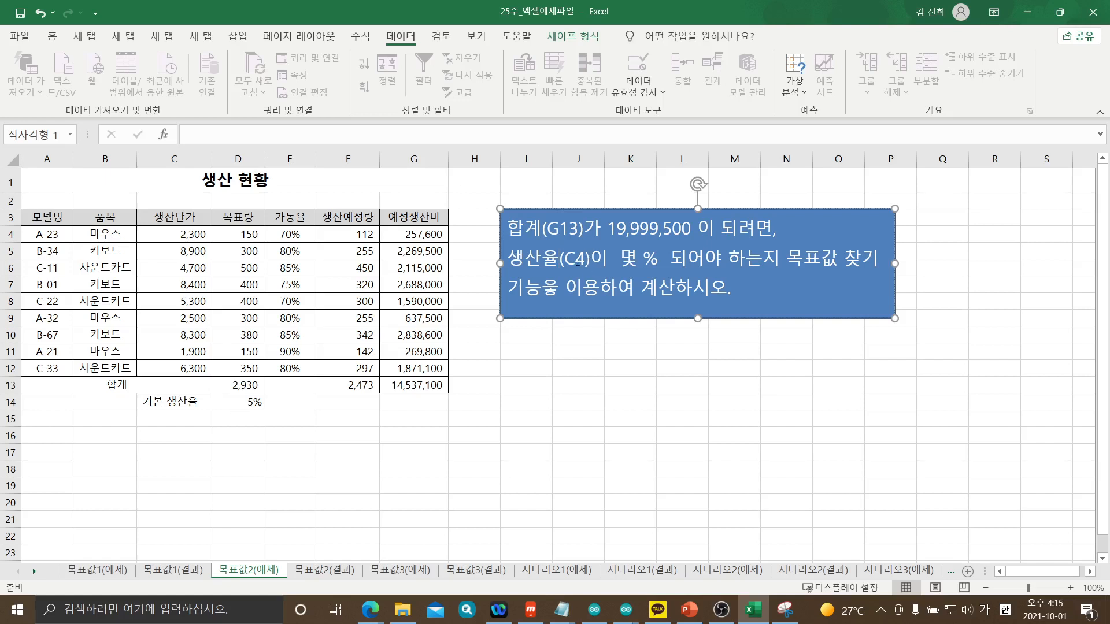
Change the cell reference after 생산율 in the problem box to D14 and finish editing the text
key(BackSpace)
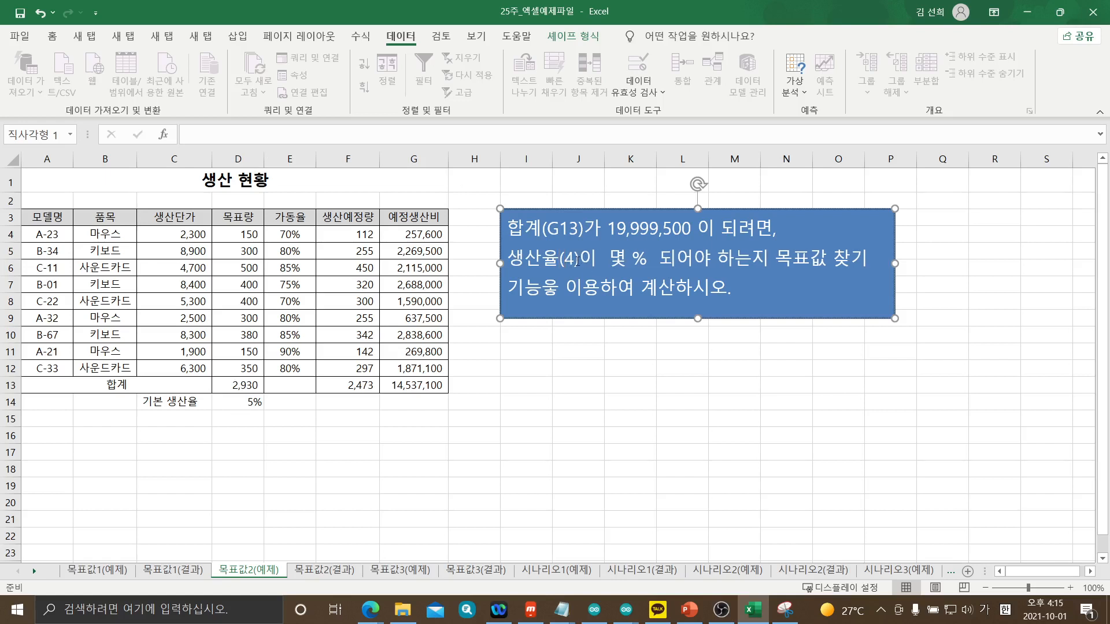
key(Hangul)
text(D1)
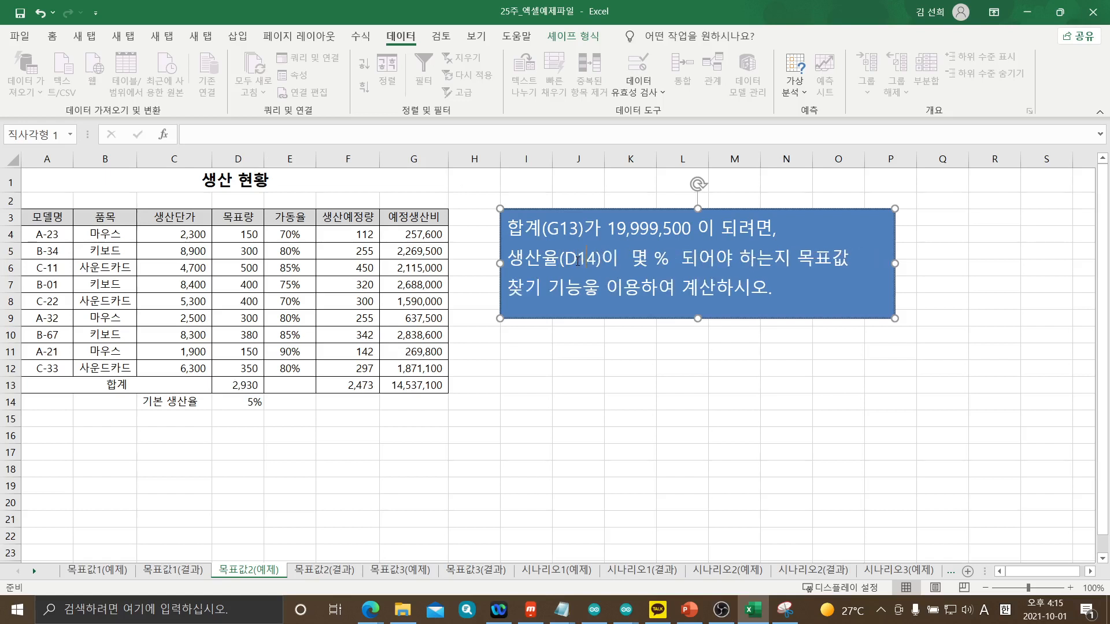
click(577, 376)
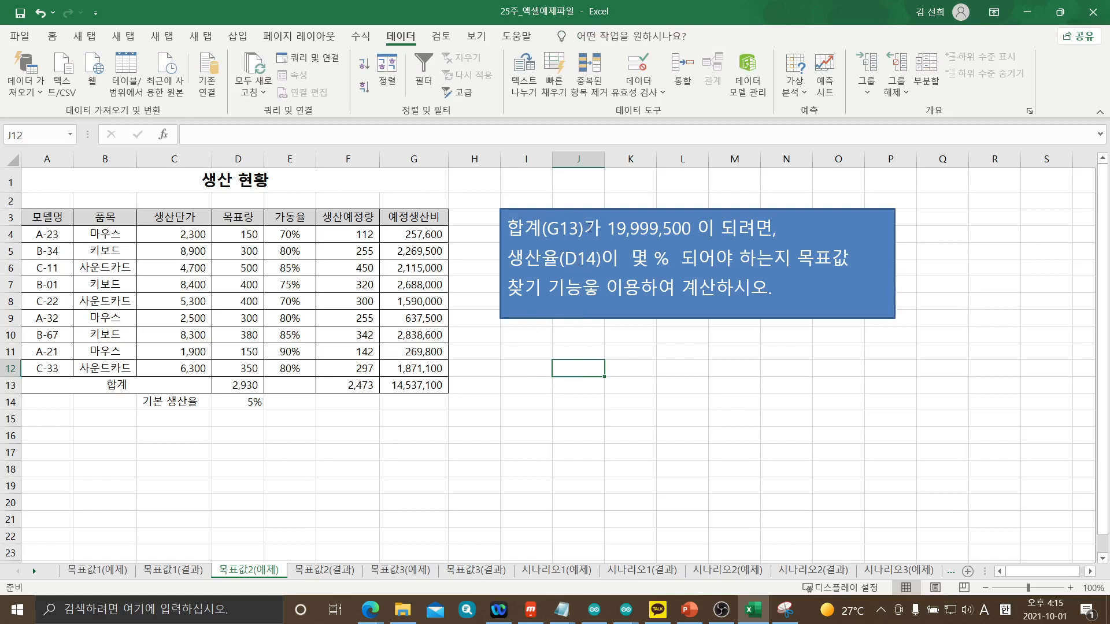
Start a Goal Seek on the 합계 cell G13 with 19999500 as the value to reach
drag(585, 228, 508, 228)
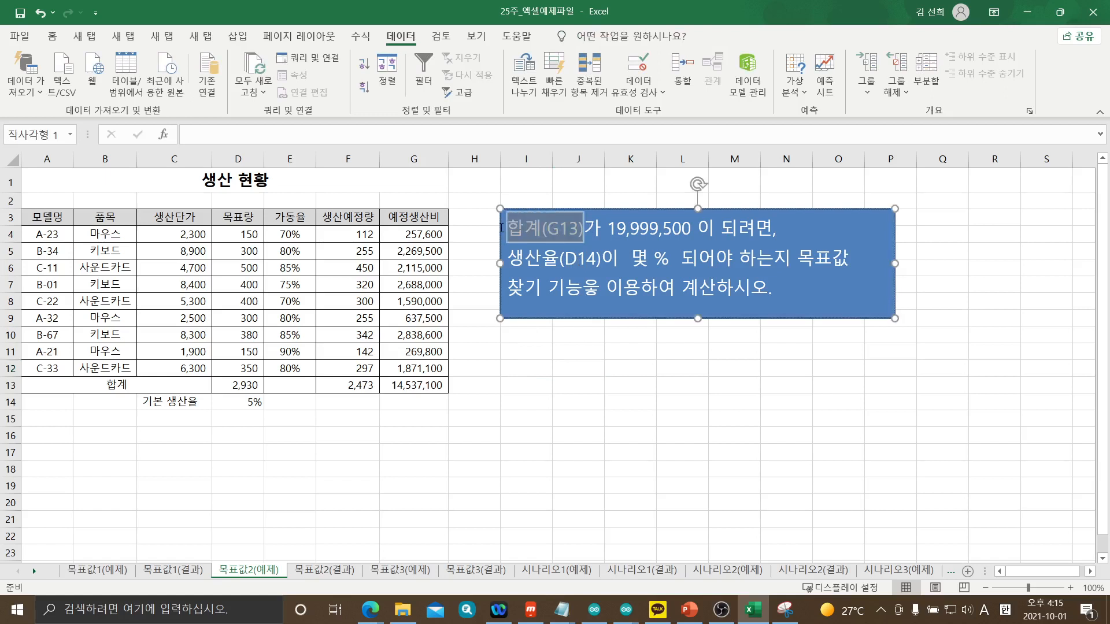
click(409, 387)
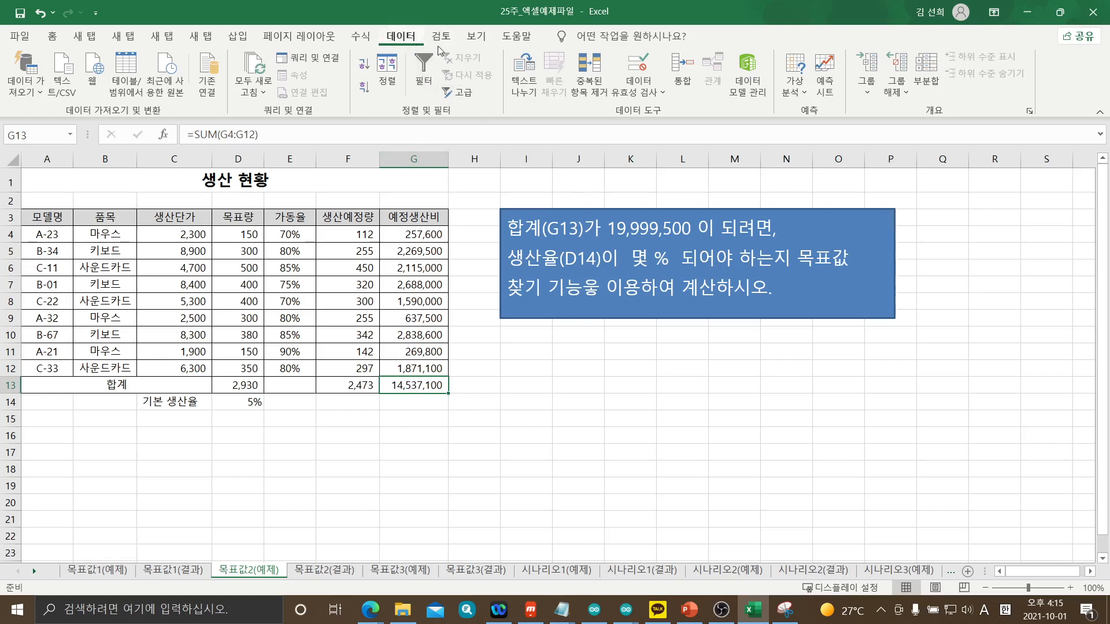
click(794, 90)
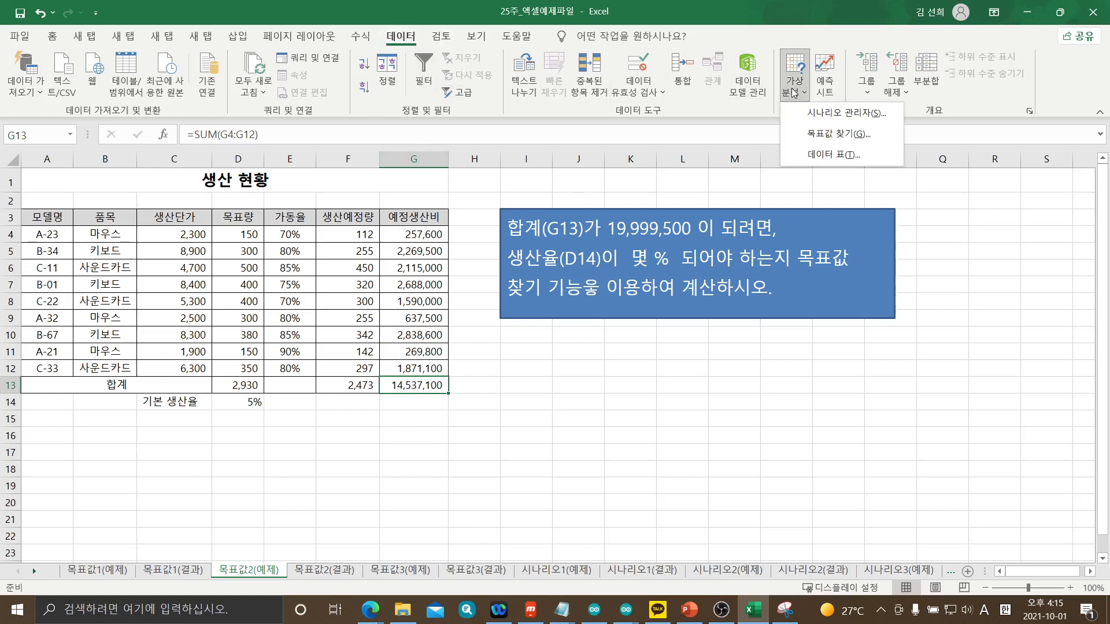
click(824, 138)
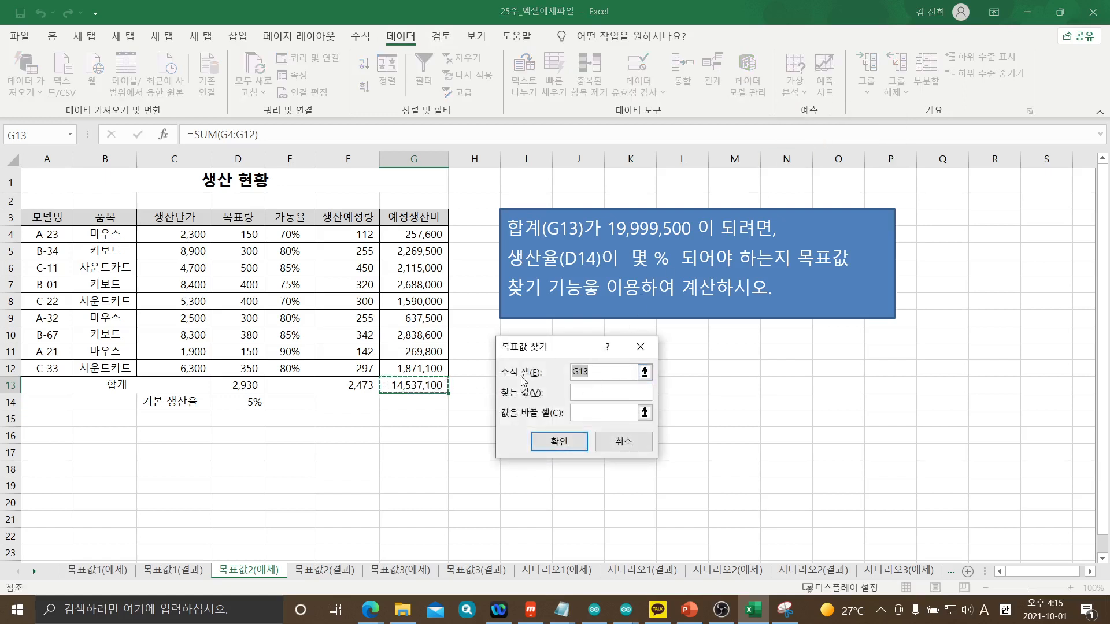
click(593, 395)
text(1999)
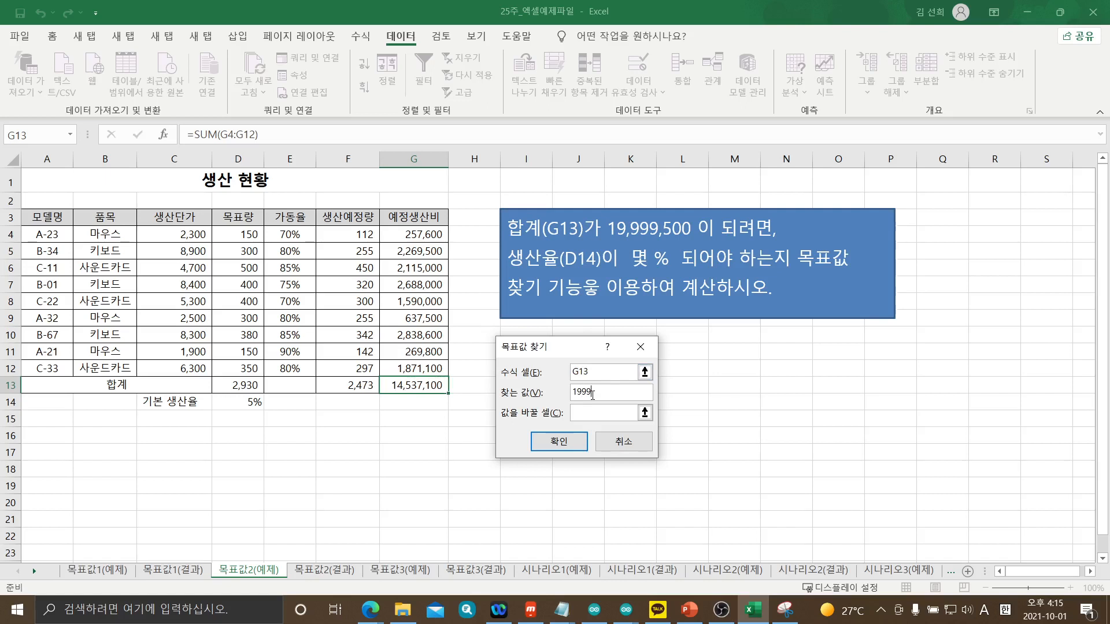
text(9500)
Use the 기본 생산율 cell D14 as the changing cell, run the Goal Seek and keep its solution
click(609, 414)
click(248, 403)
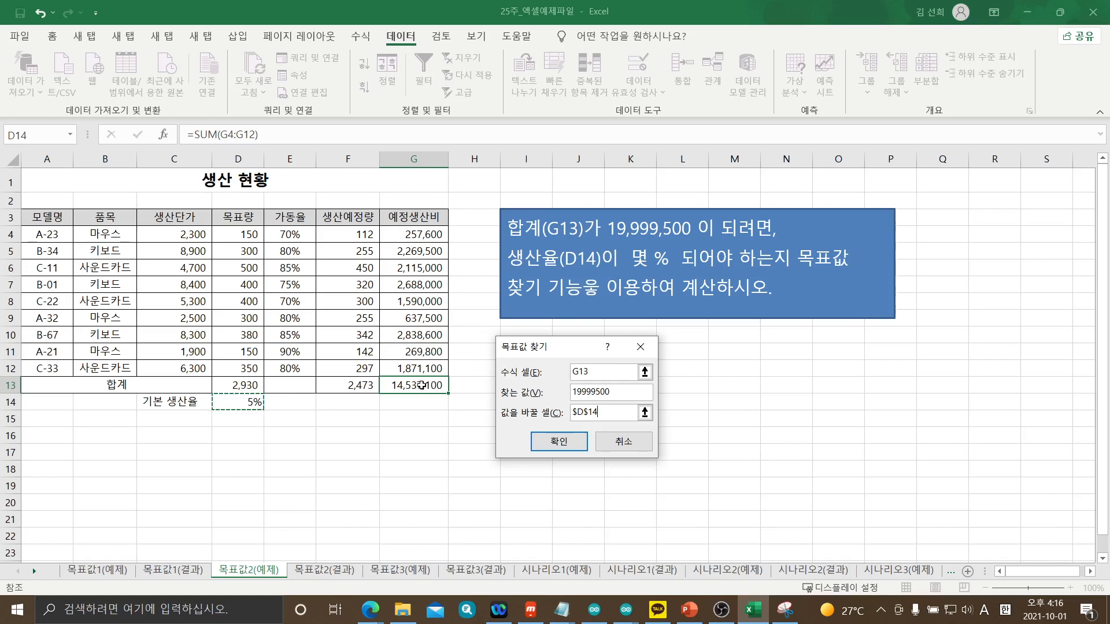
click(552, 441)
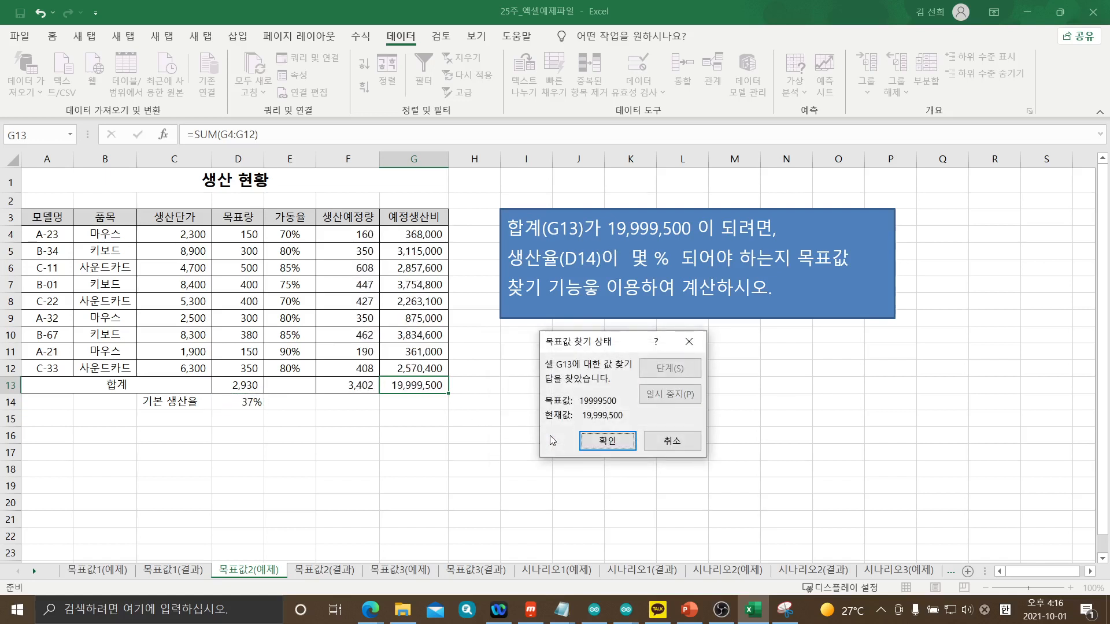
click(589, 439)
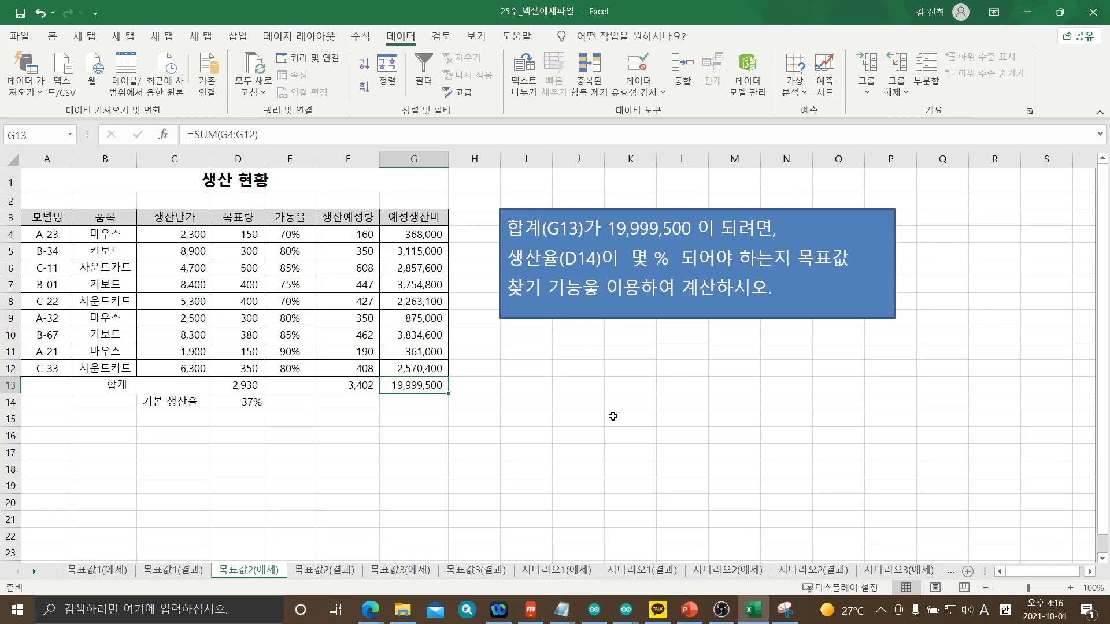
On the 목표값3(예제) sheet, start a Goal Seek on 월평균급여 cell C8 with 2000000 as the value to reach
click(397, 571)
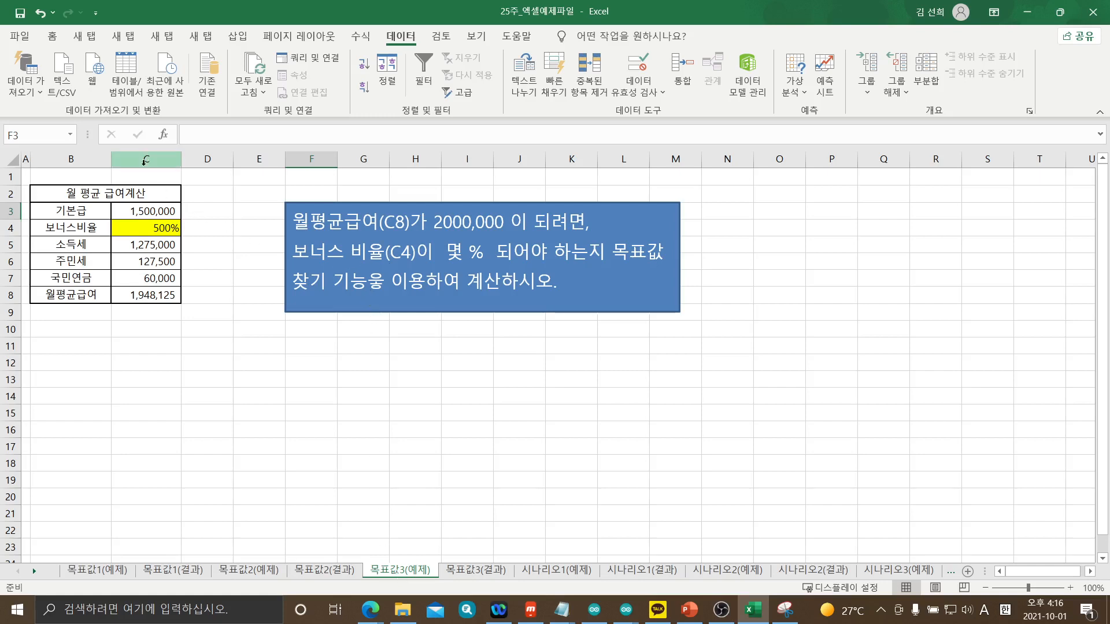
click(143, 295)
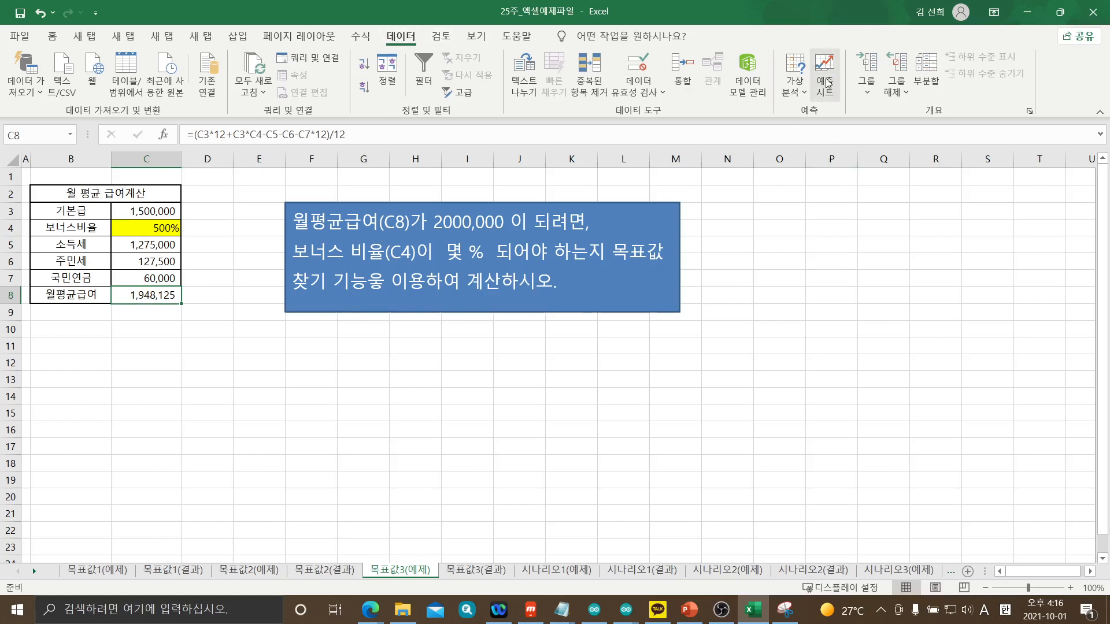
click(801, 90)
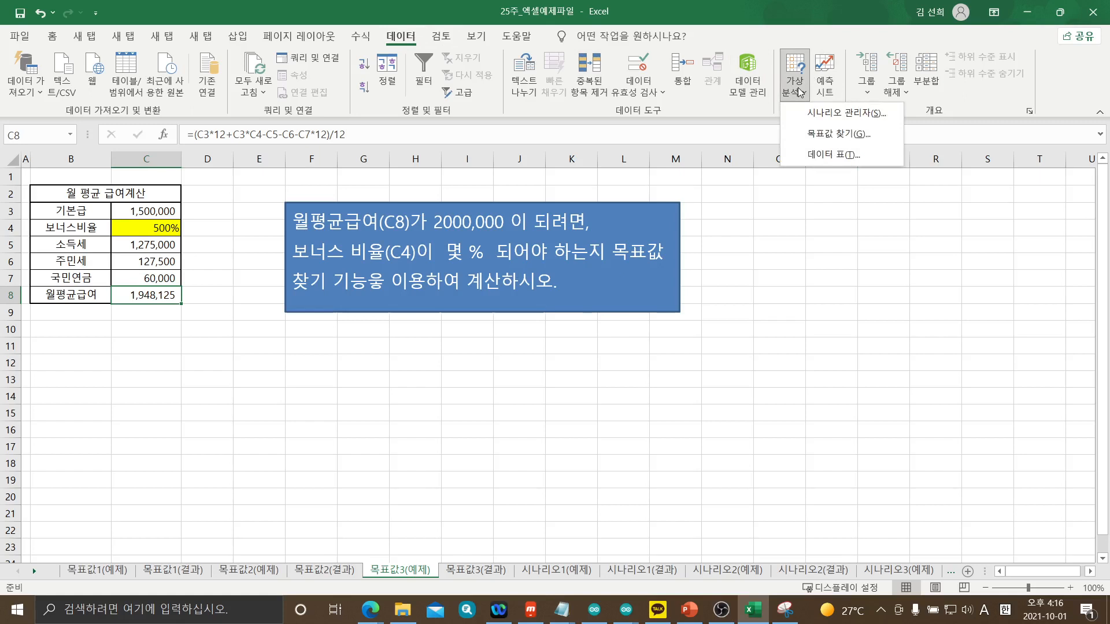
click(822, 135)
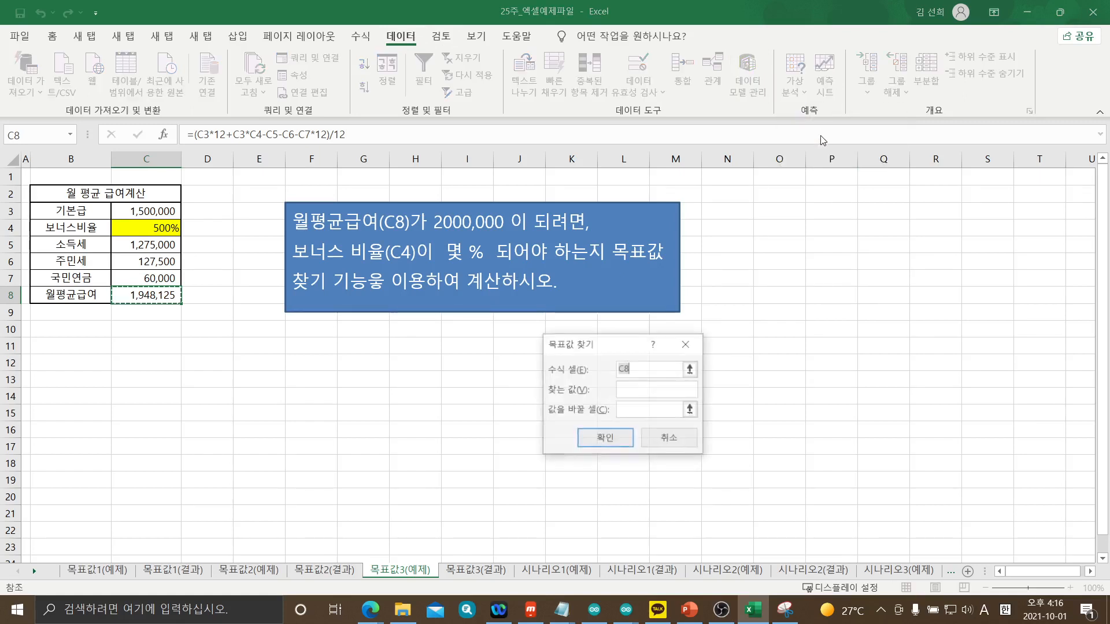
click(639, 391)
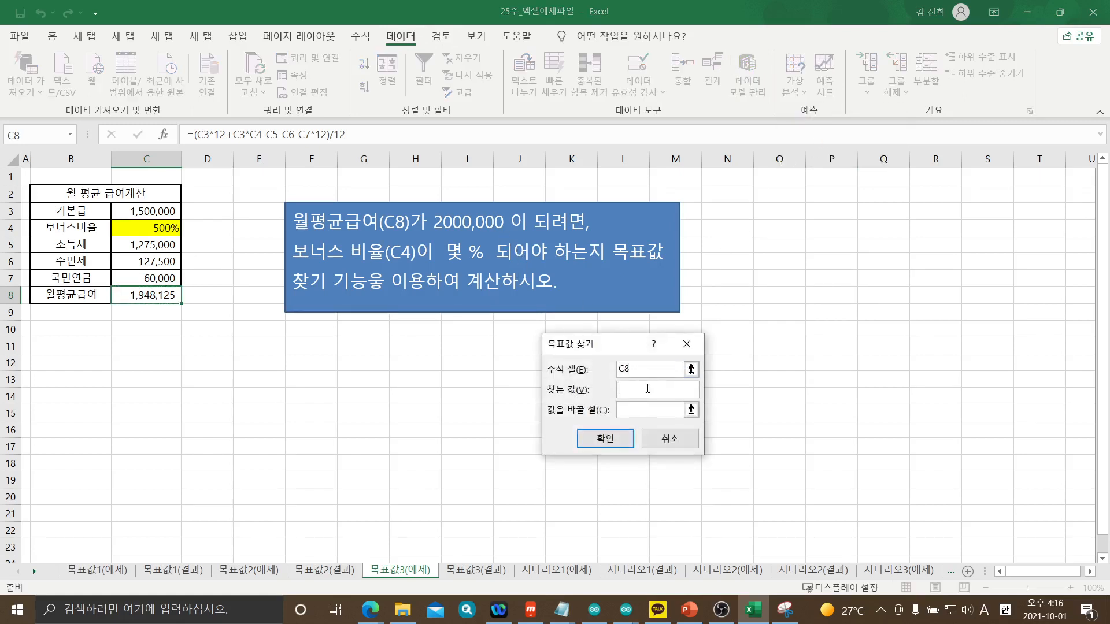
text(2000000)
drag(595, 345, 361, 351)
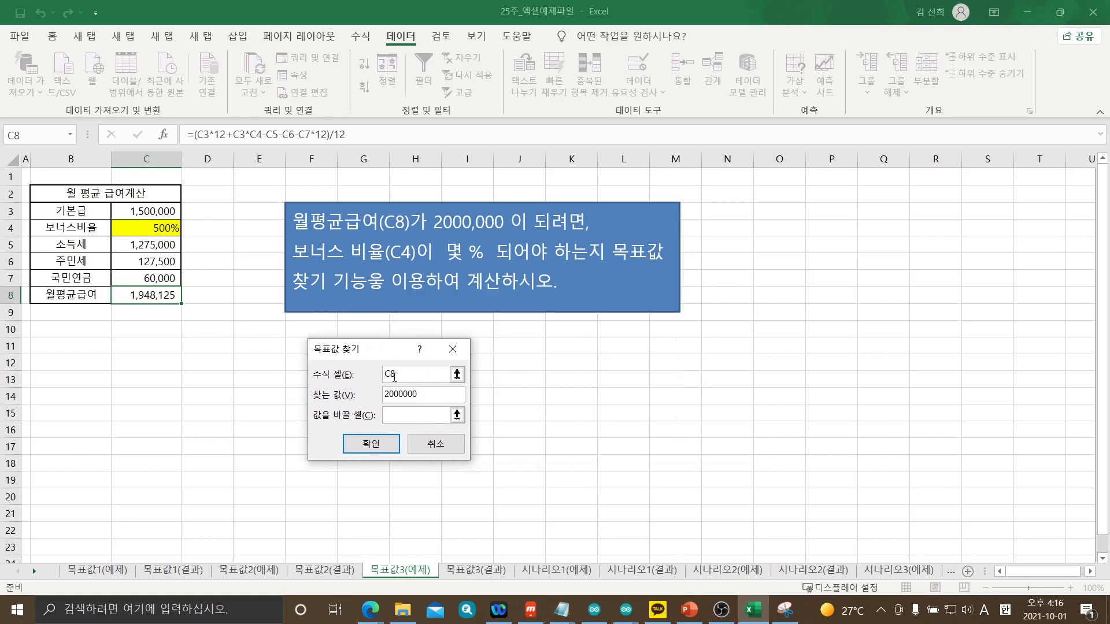
Use the 보너스비율 cell C4 as the changing cell, run the Goal Seek and keep its solution
double_click(414, 394)
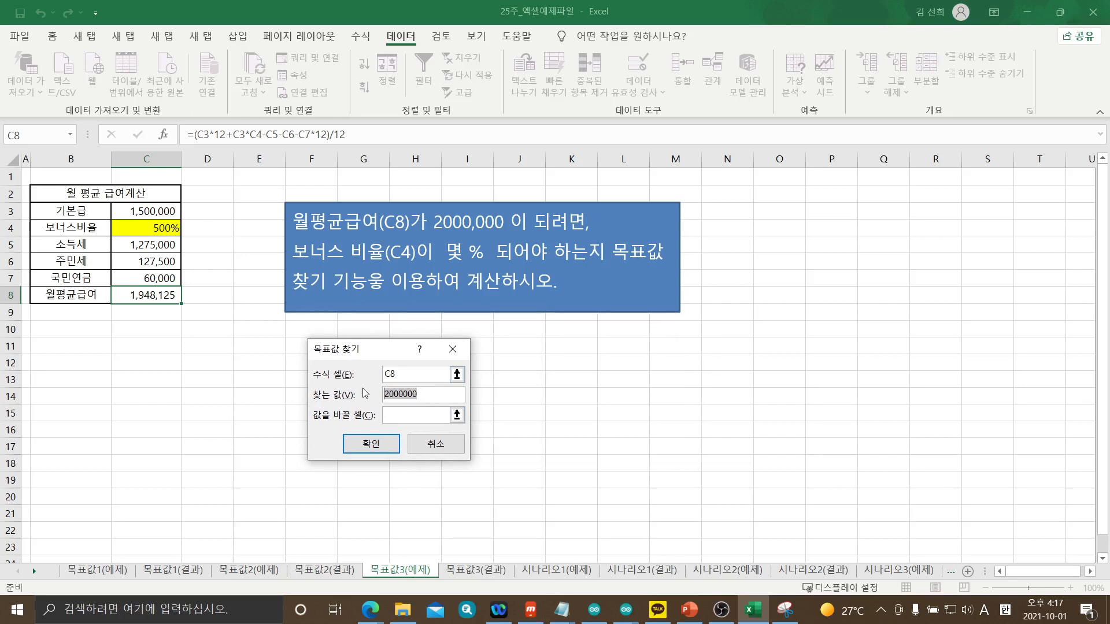
click(394, 411)
click(396, 415)
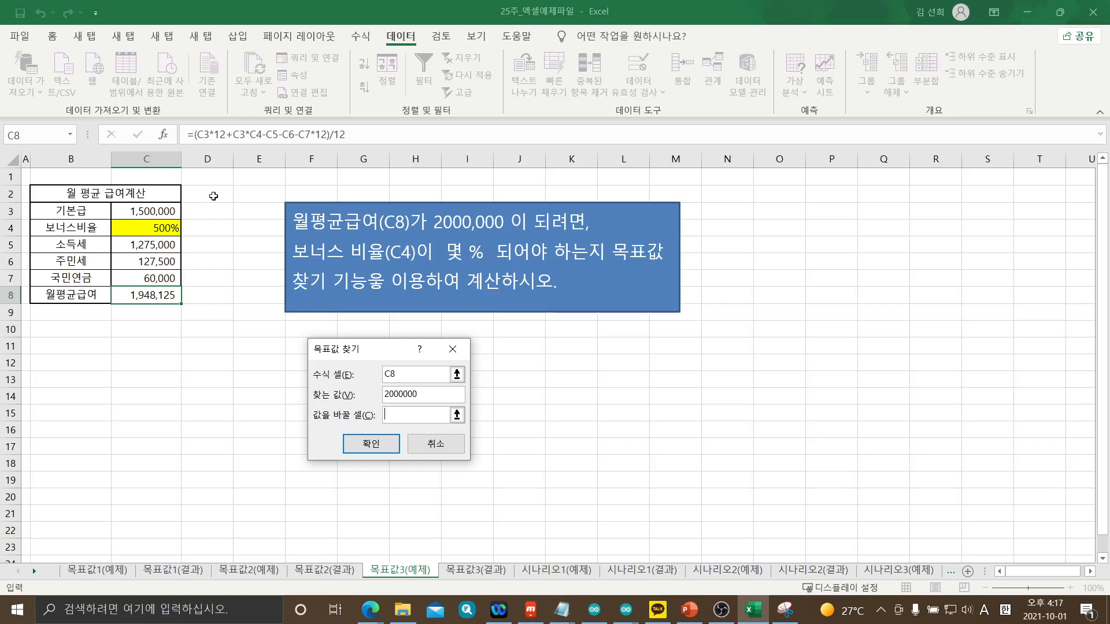
click(154, 231)
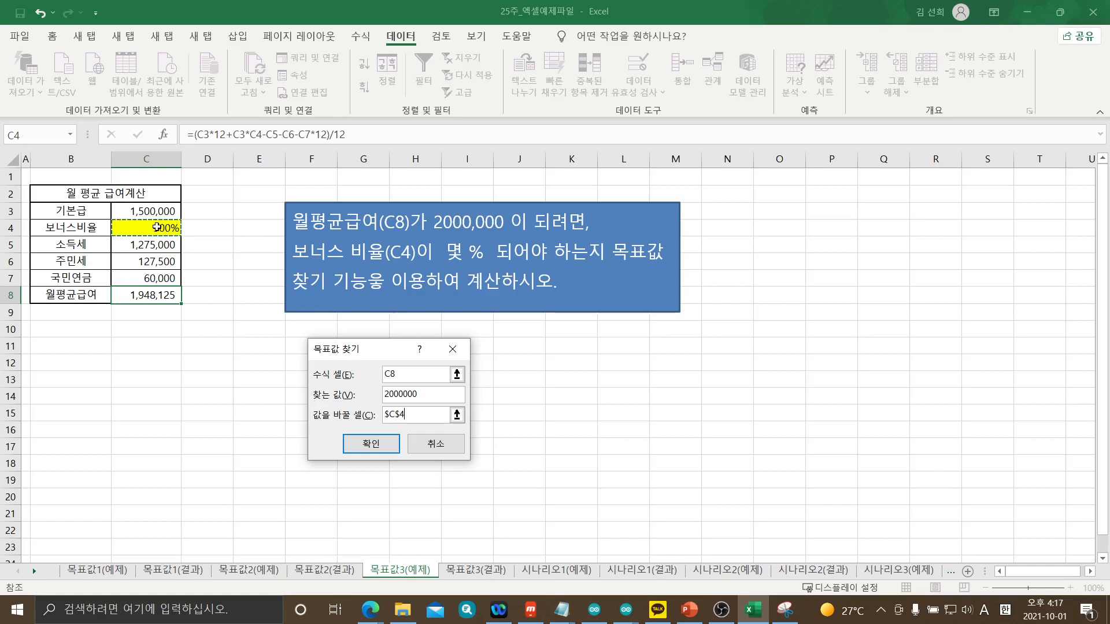
click(385, 447)
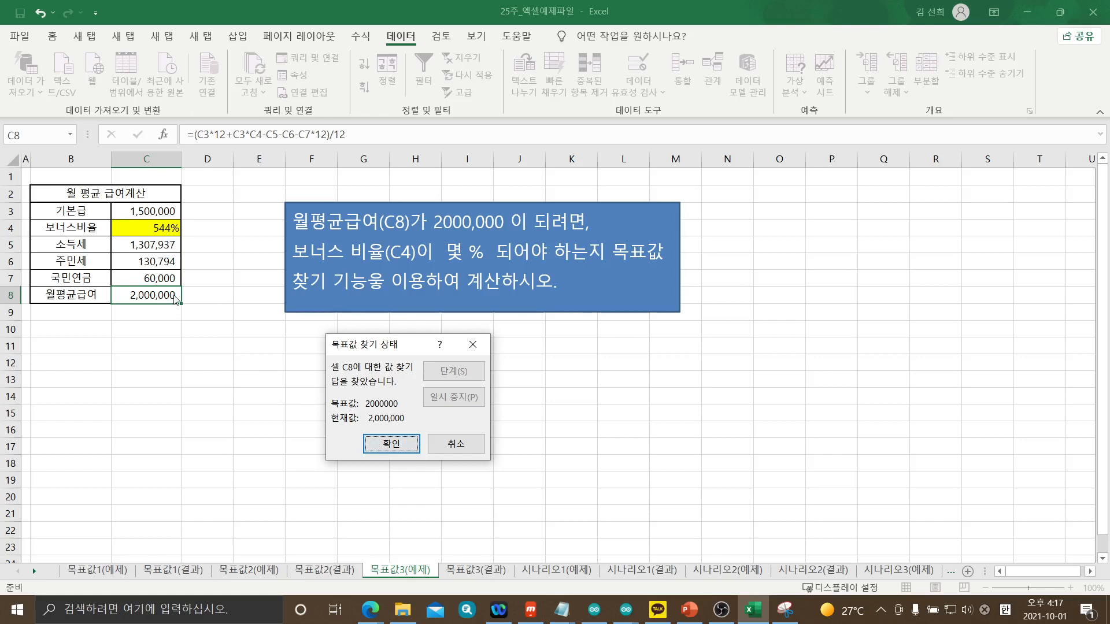
click(385, 446)
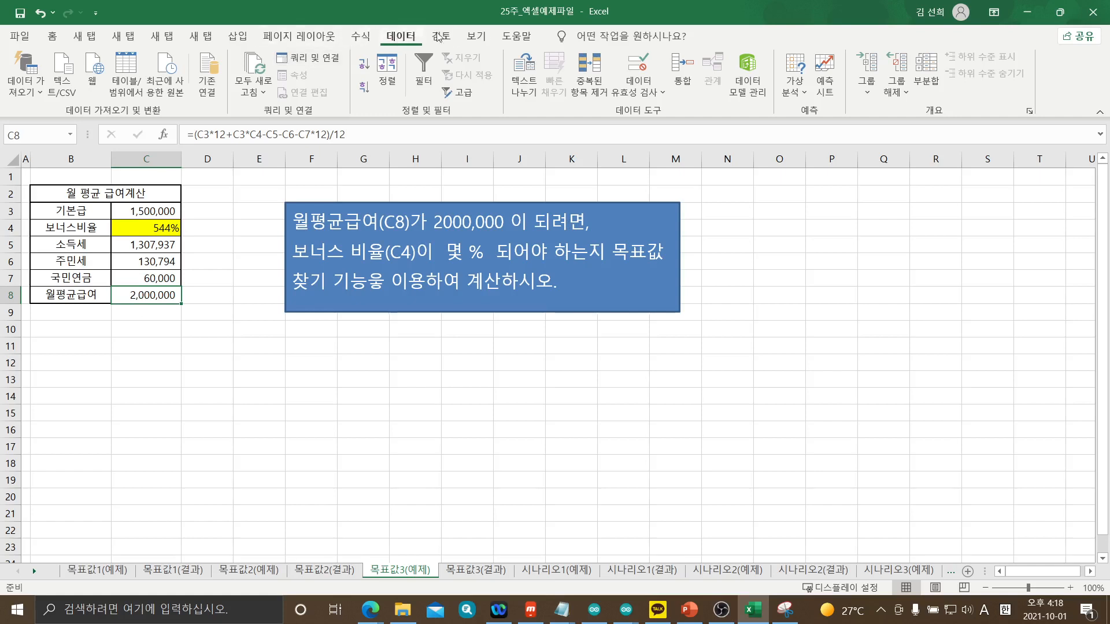
click(795, 81)
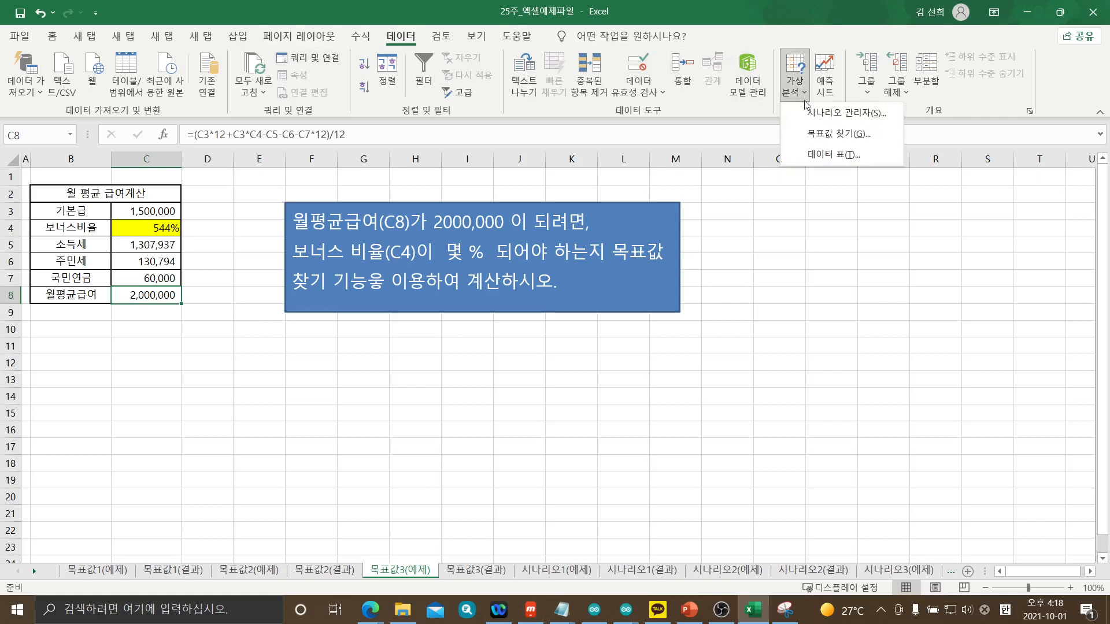
click(821, 139)
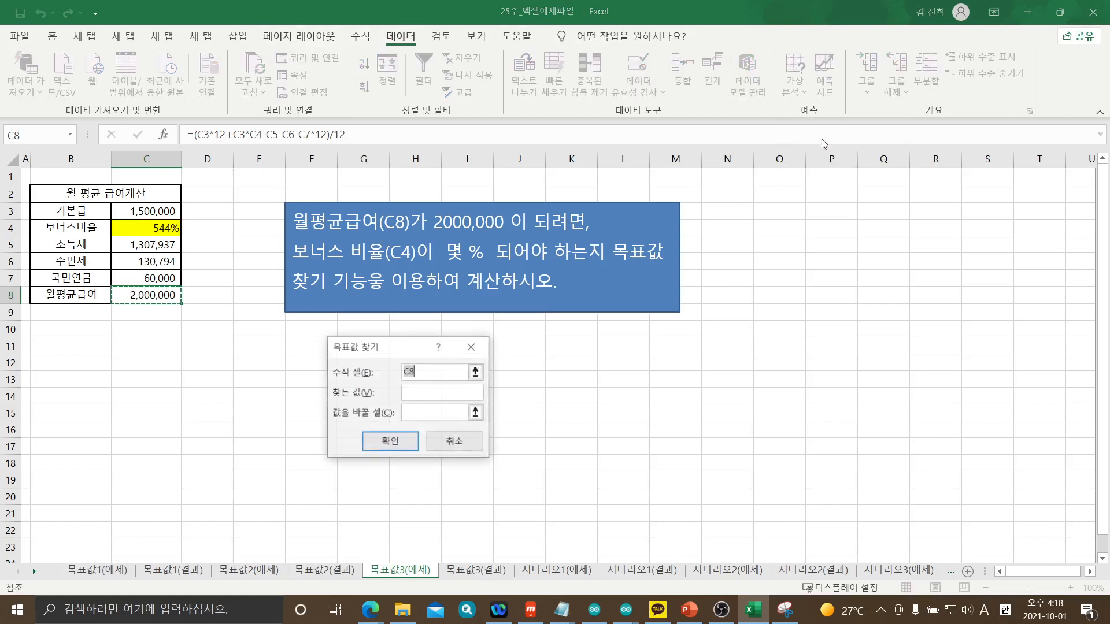
click(422, 392)
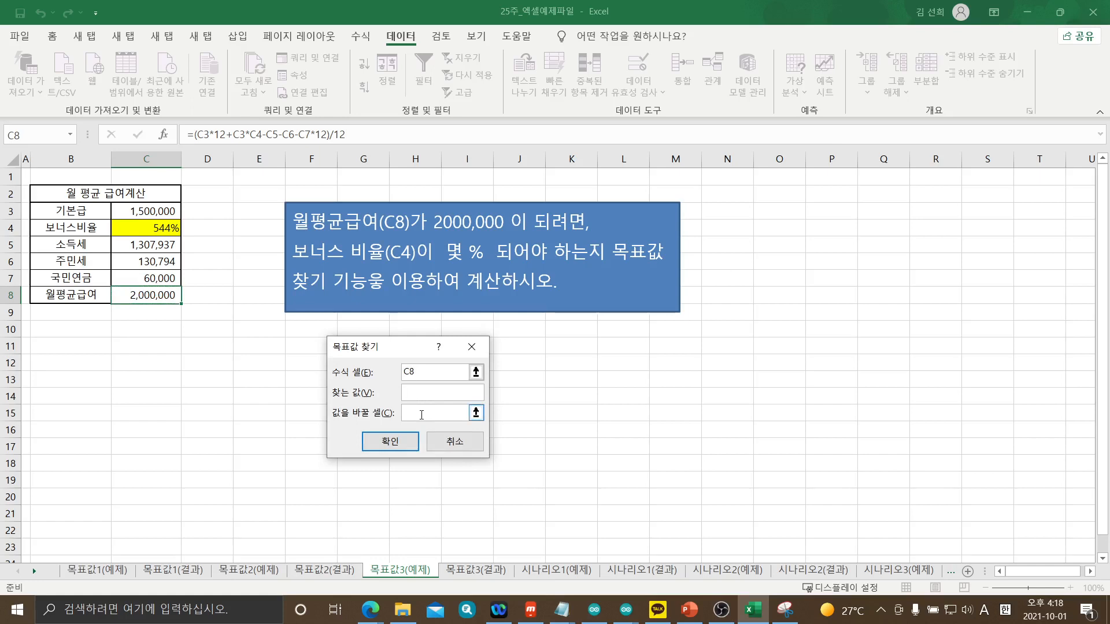
click(422, 415)
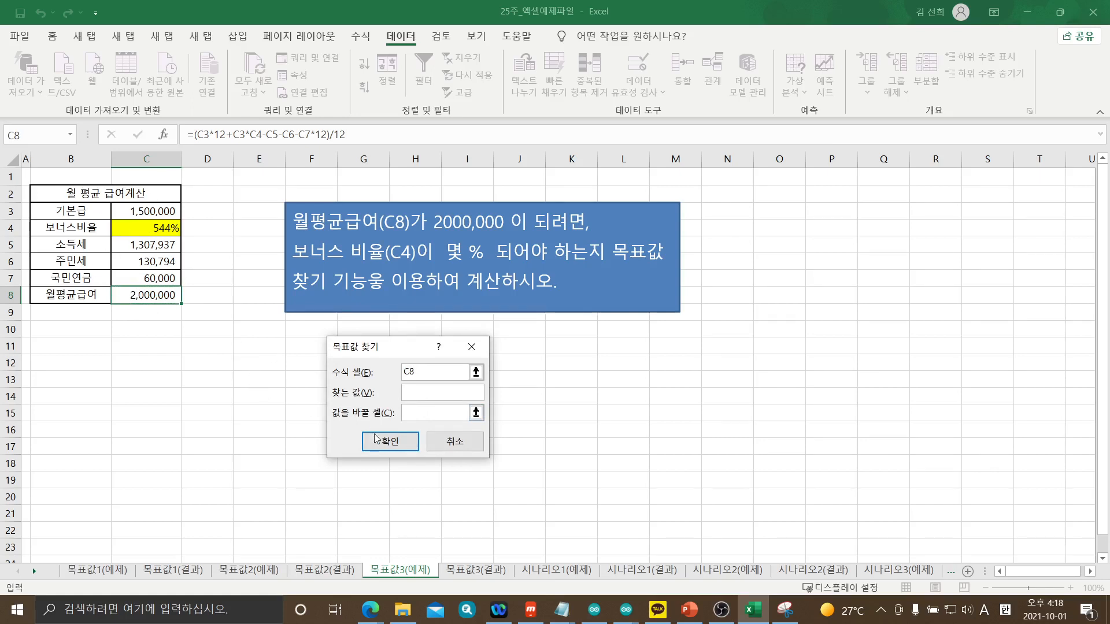
click(461, 443)
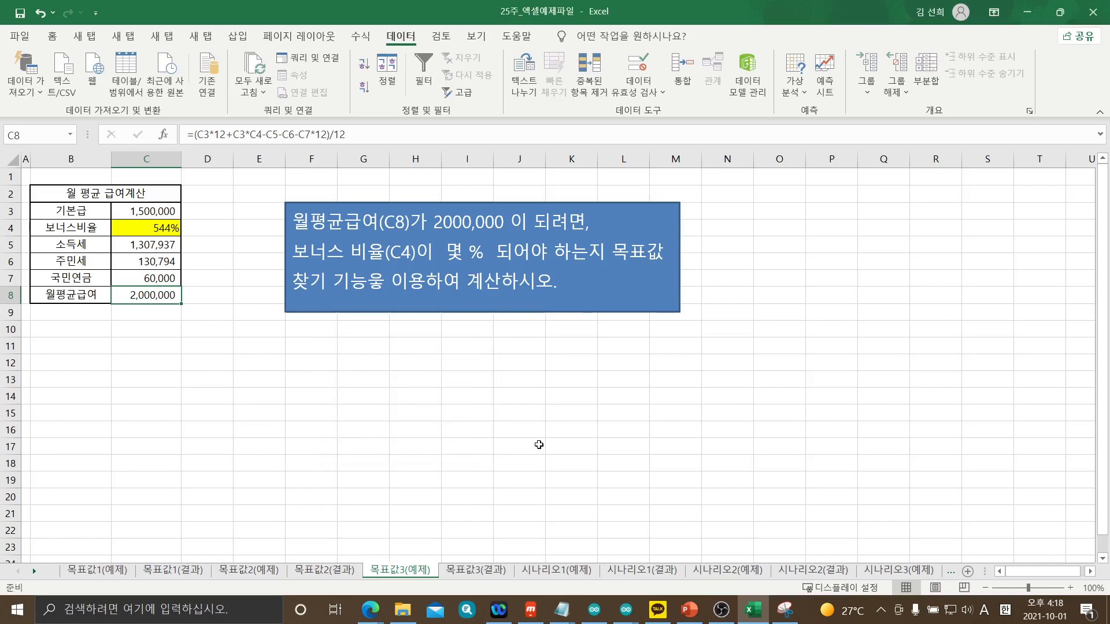
Open the 시나리오1(예제) sheet, then review the <시나리오> procedure slide in PowerPoint and end the slide show
click(557, 571)
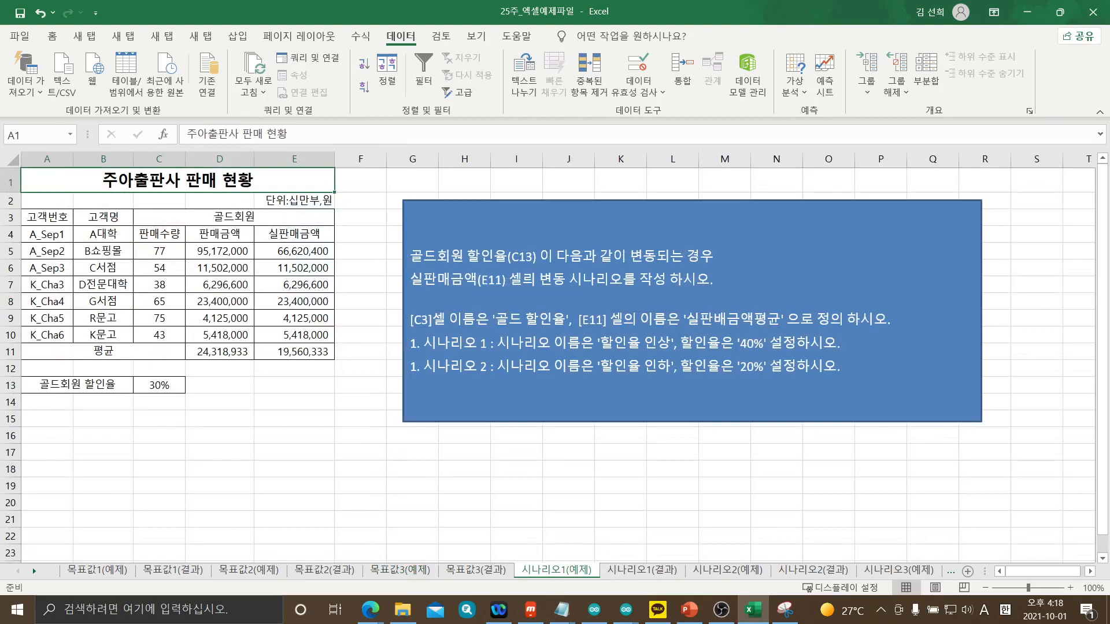
key(alt+Tab)
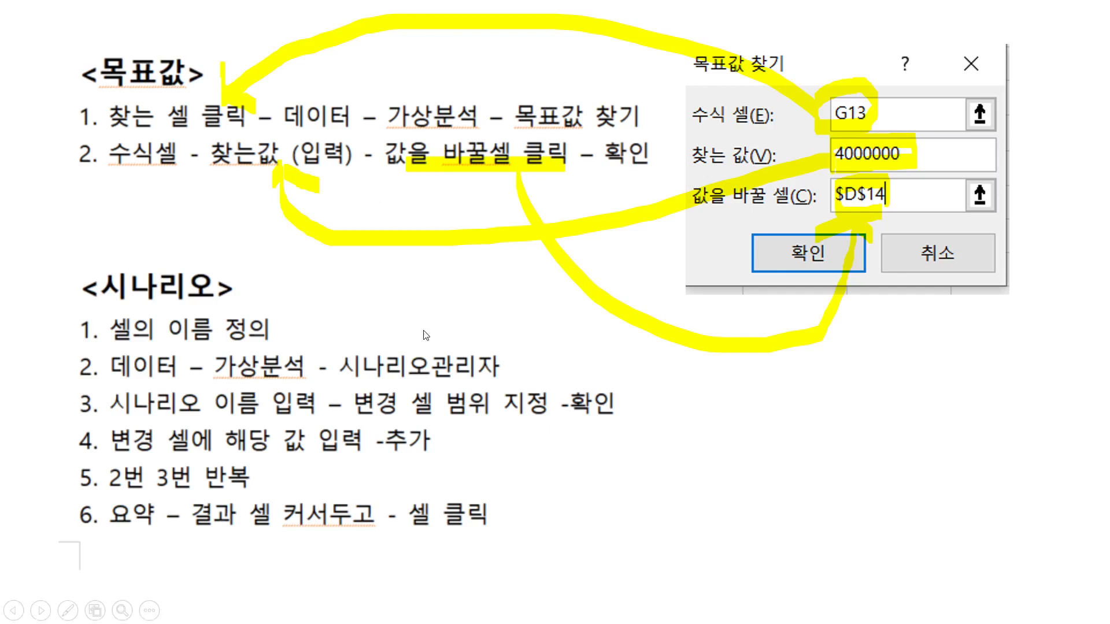
right_click(512, 345)
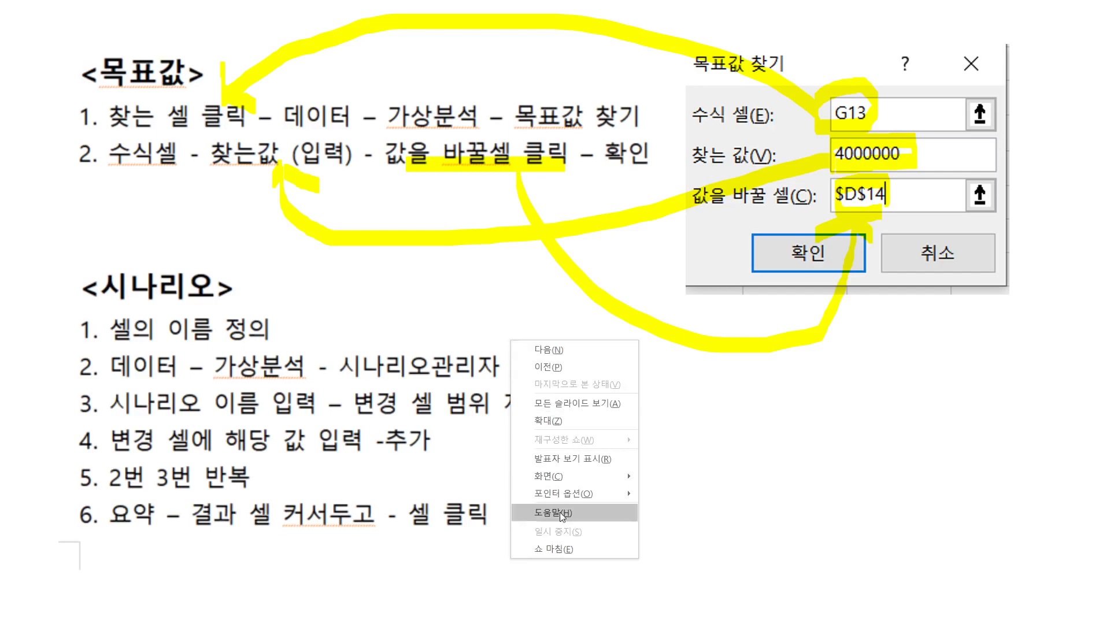
click(559, 550)
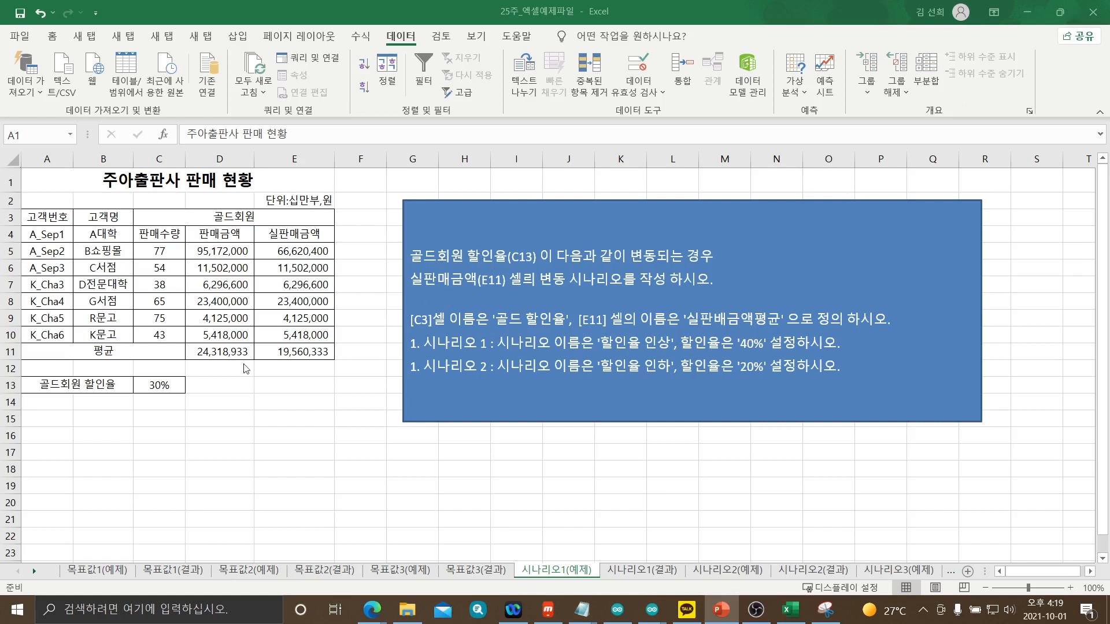
Examine how the discount rate in C13 relates to the 실판매금액 average in E11 and the two scenario rates in the problem box
click(160, 385)
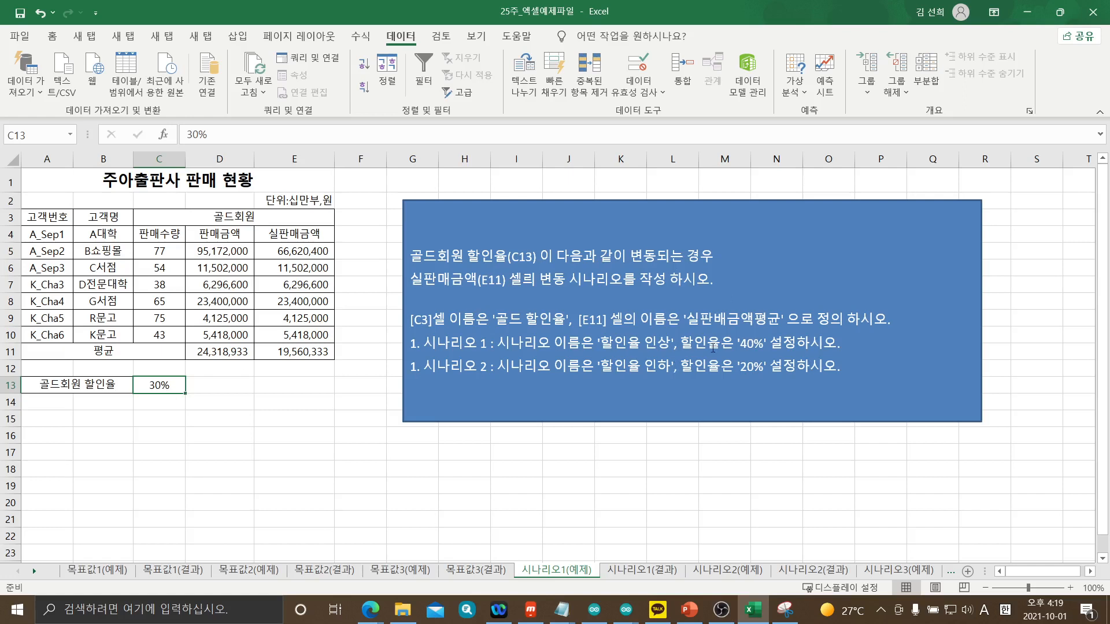
click(738, 345)
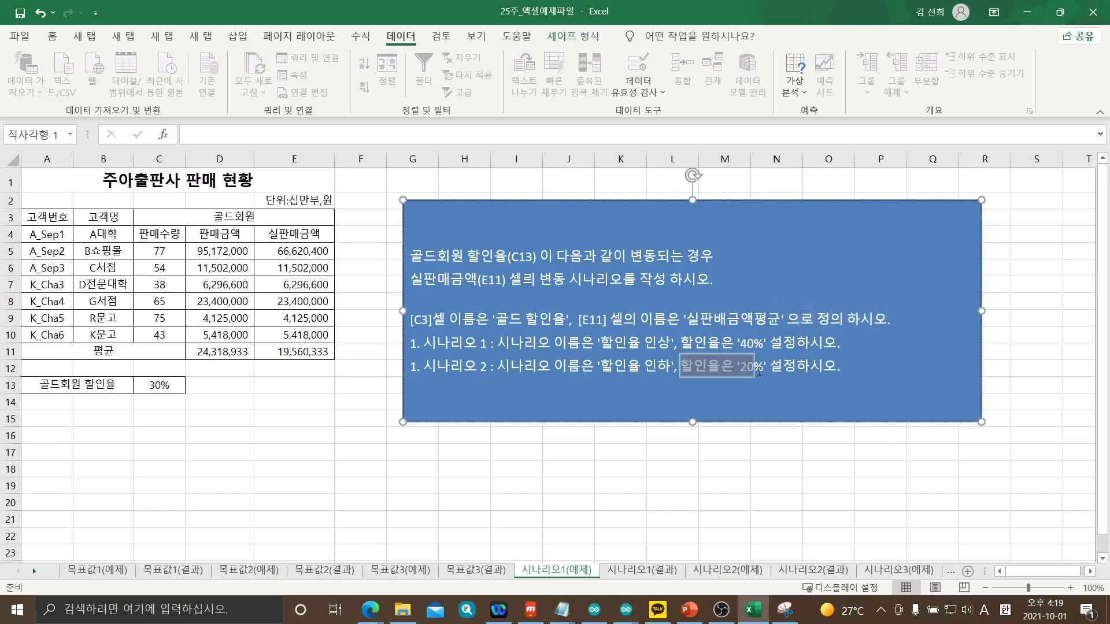
drag(680, 365, 754, 366)
click(294, 351)
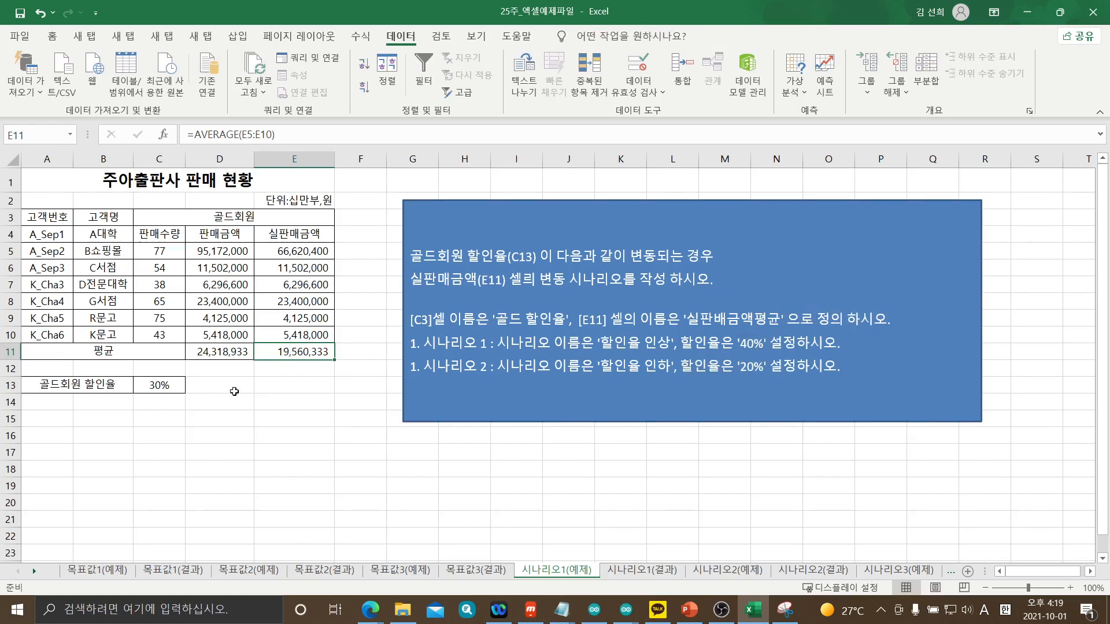
click(161, 386)
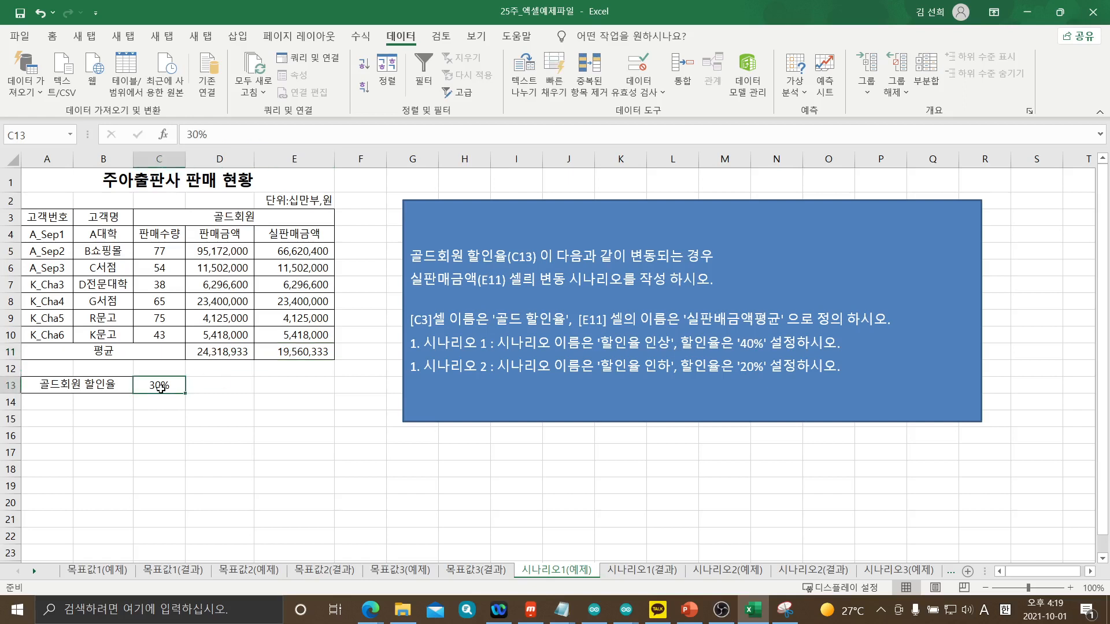
click(295, 354)
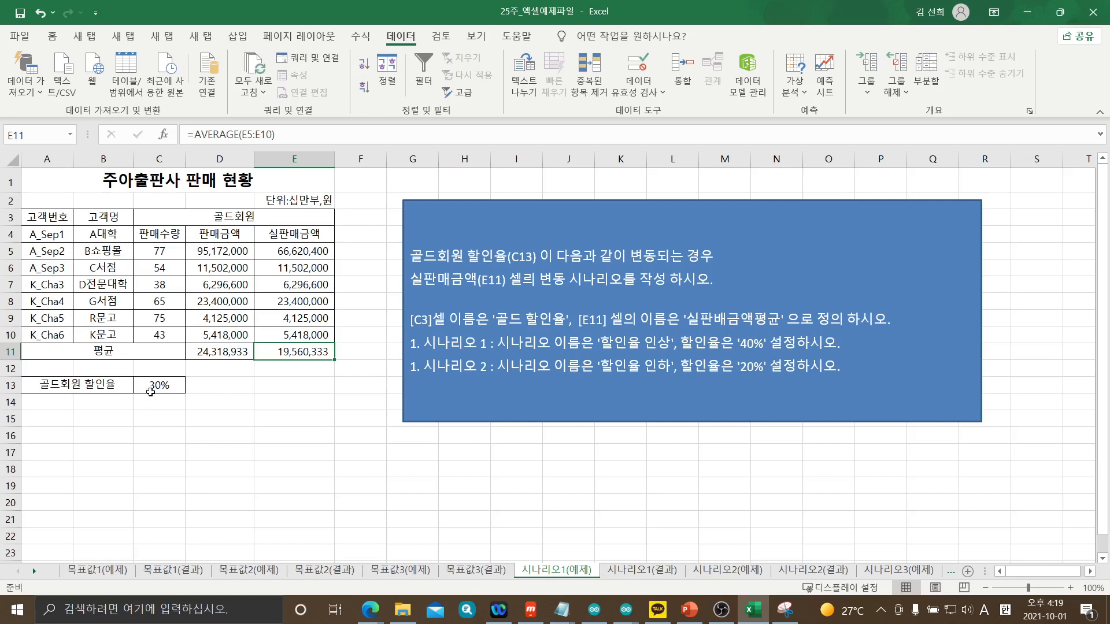
click(151, 392)
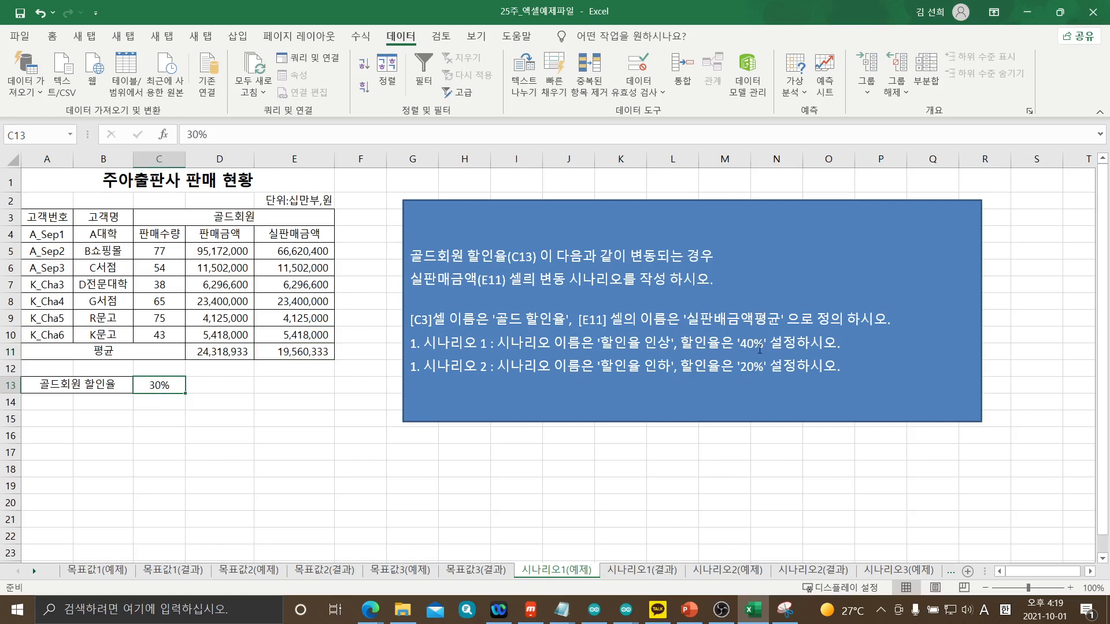
click(306, 353)
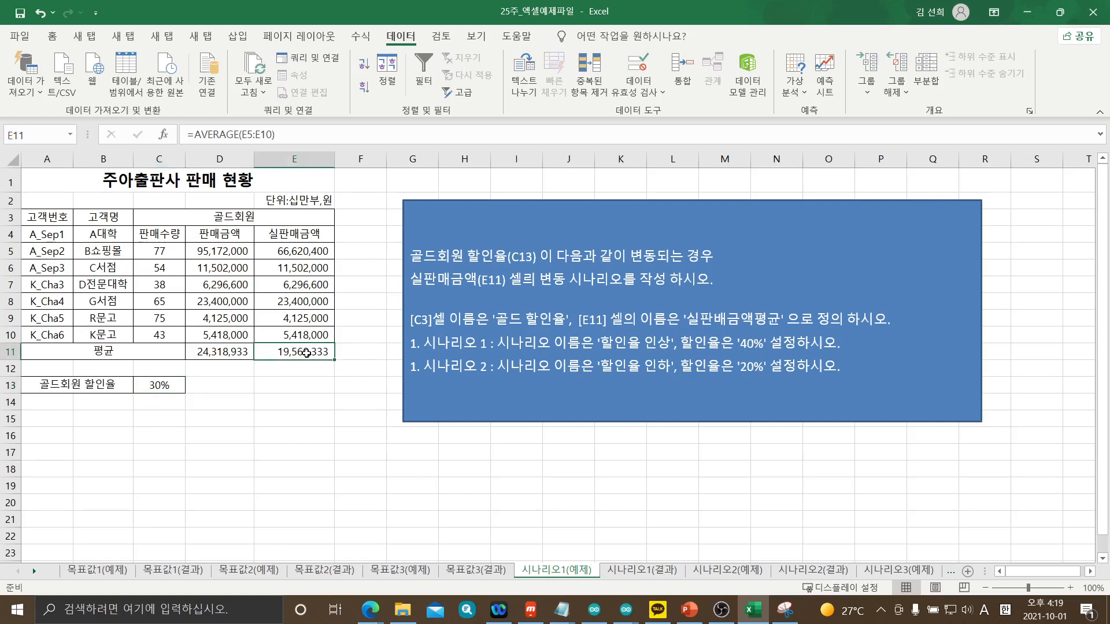
Review the discount rate in C13, the 할인율 인하 condition and the E11 average, then check the <시나리오> procedure slide and end the slide show
click(141, 386)
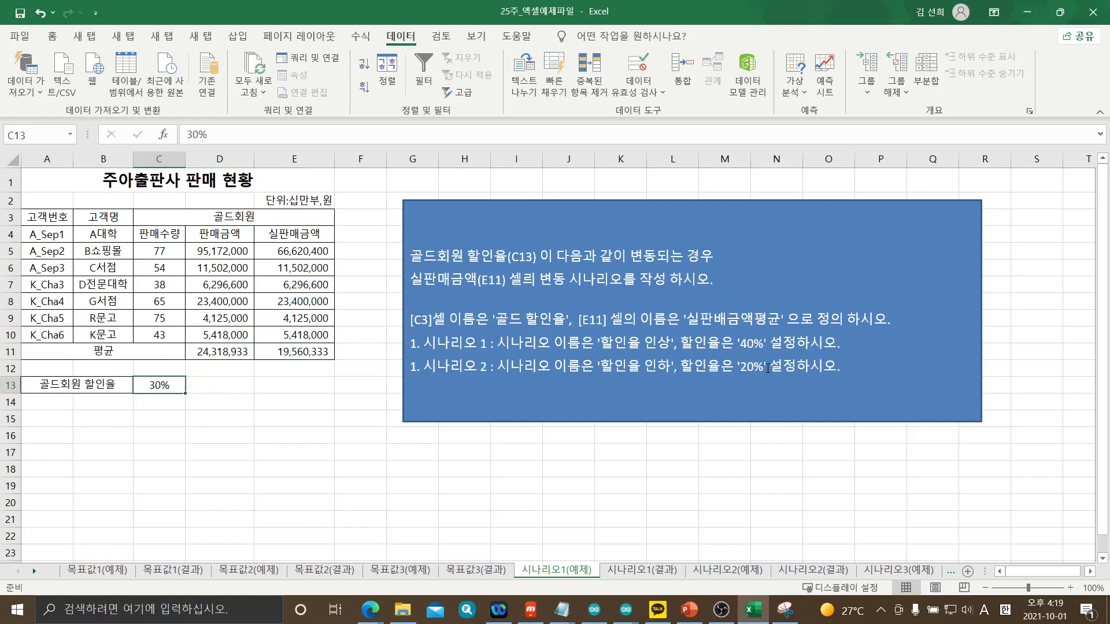
drag(767, 369, 681, 367)
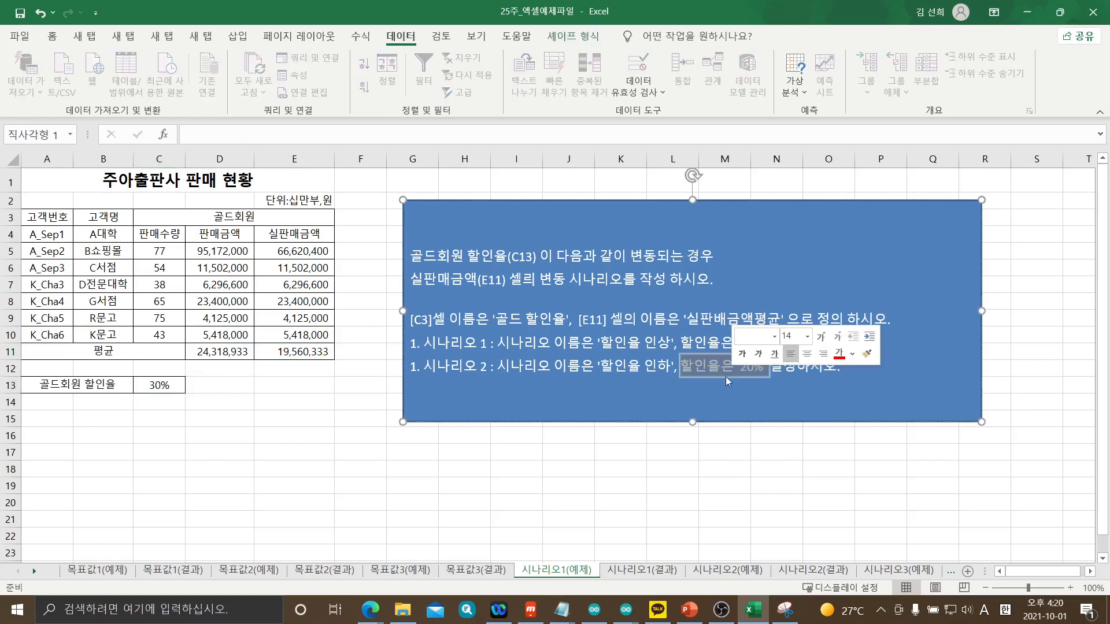
click(311, 354)
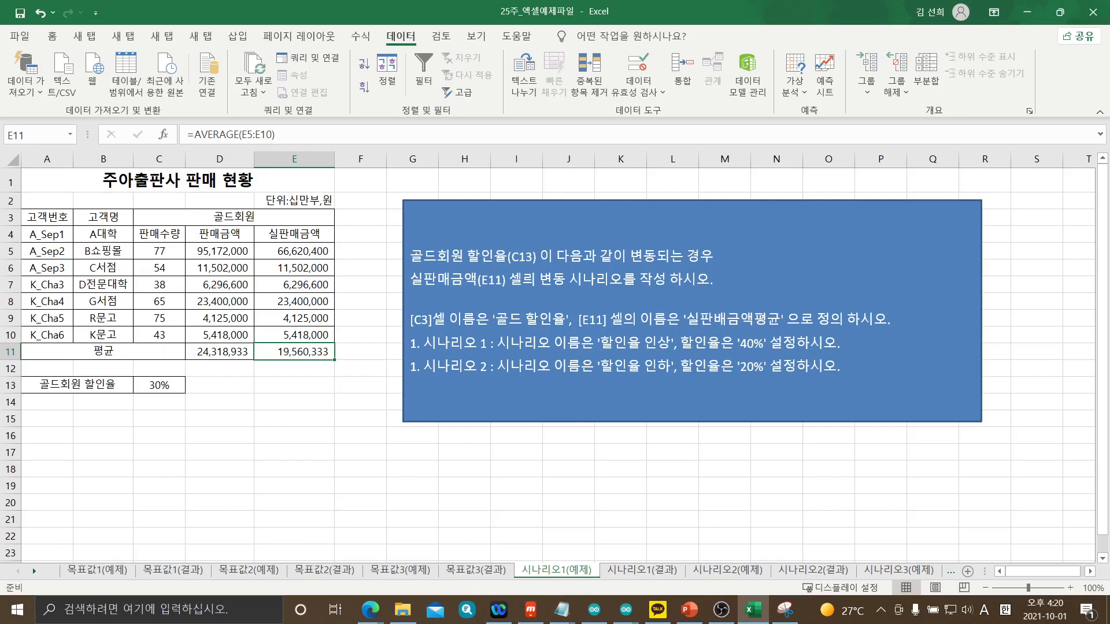
key(alt+Tab)
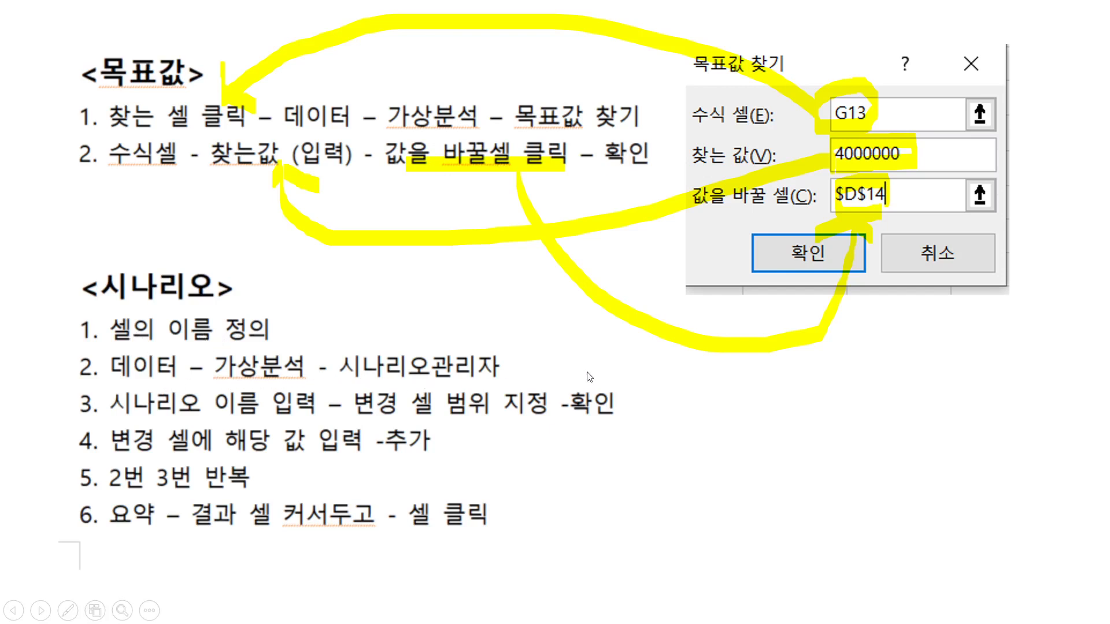
right_click(615, 377)
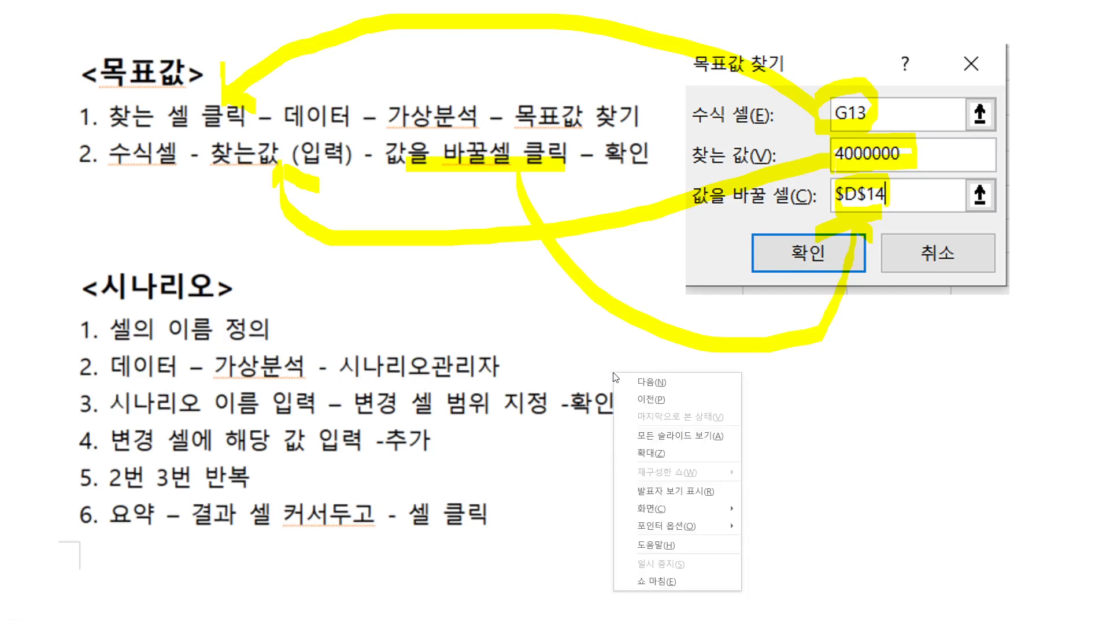
click(655, 584)
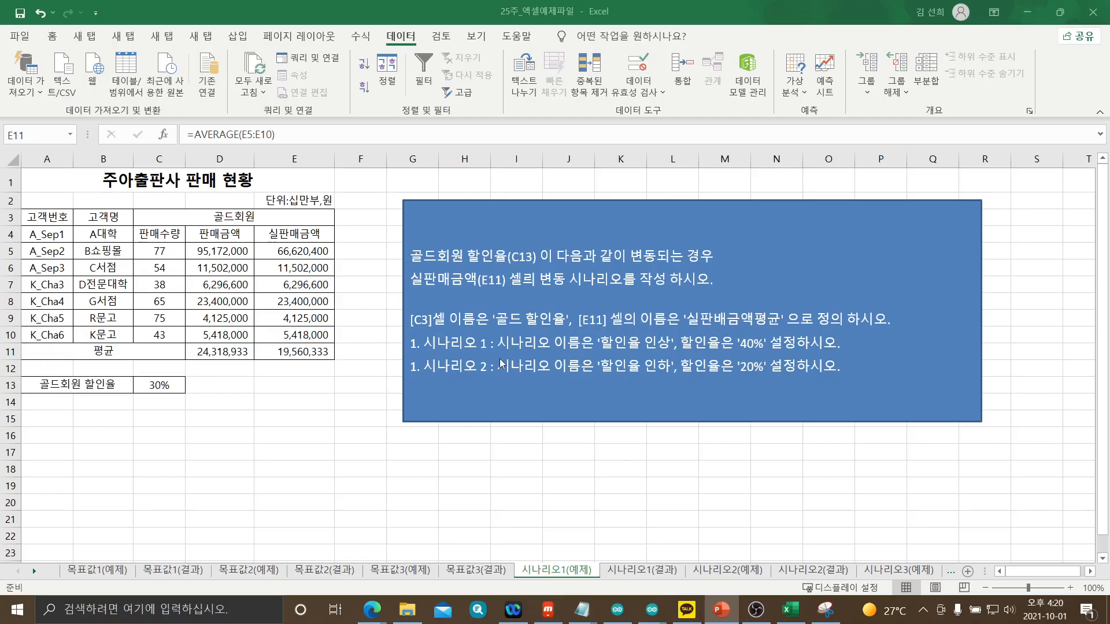
Insert a blank line between the cell-naming instruction and the two scenario conditions in the problem box
click(892, 320)
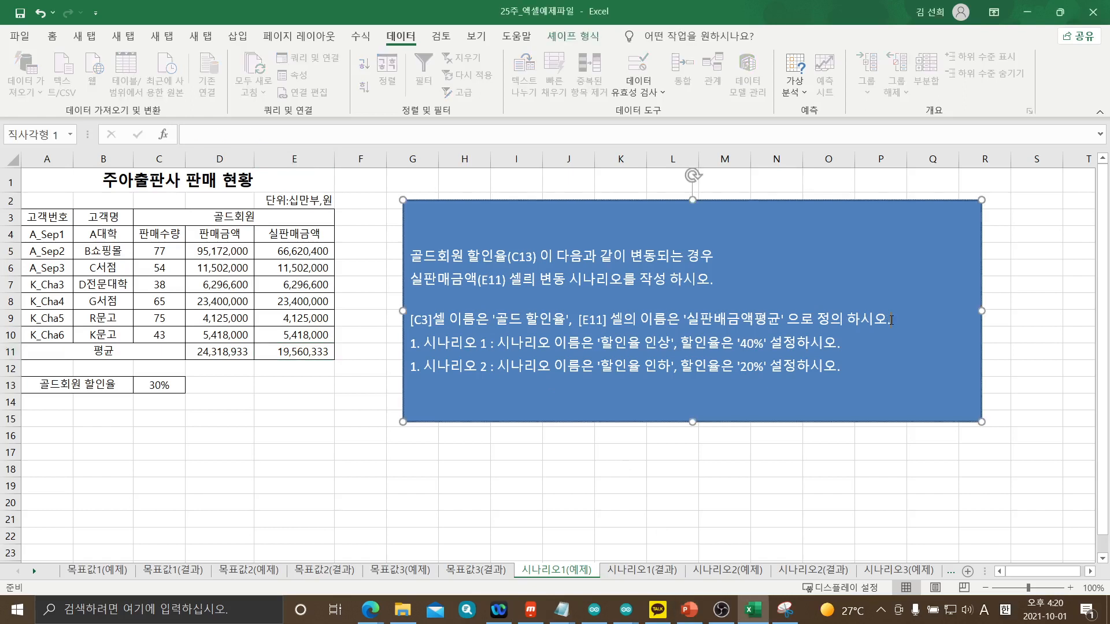
key(Return)
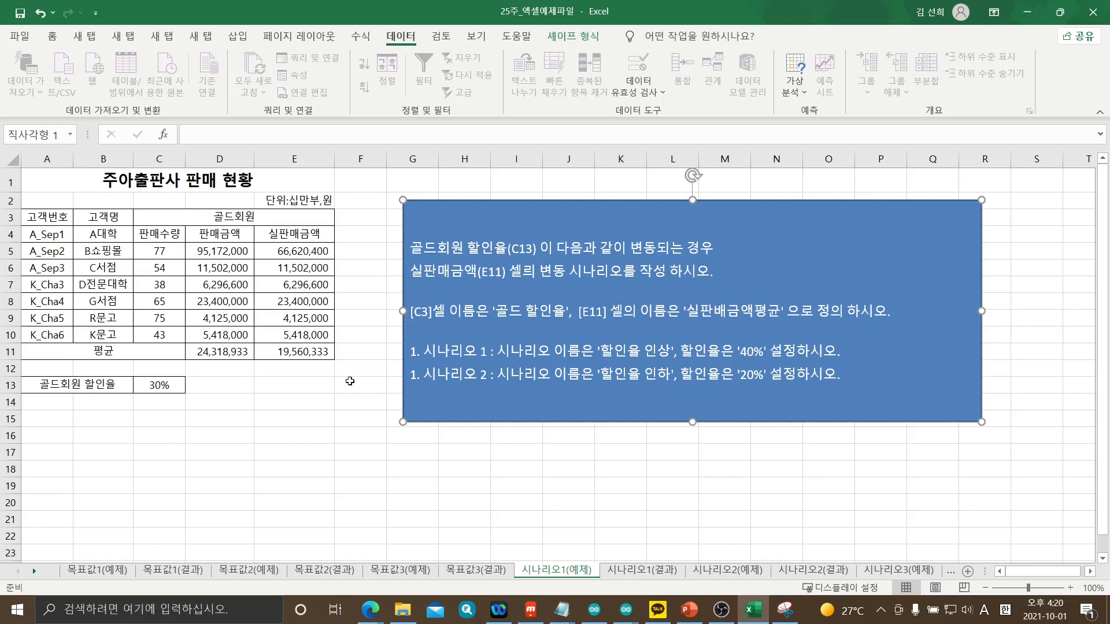
Try to define the name 골드 할인율 for the discount rate cell C13
click(166, 382)
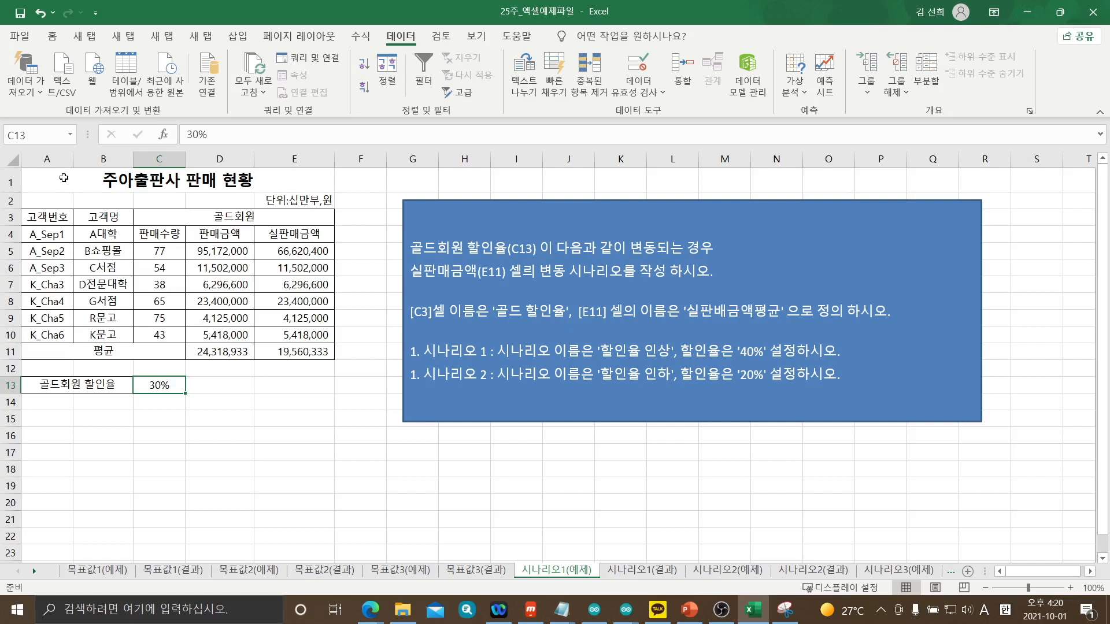
click(49, 132)
text(RHD)
key(BackSpace)
text(F)
key(BackSpace)
key(BackSpace)
key(BackSpace)
key(Hangul)
text(고ㄹ드 ㅎㅏㄹ인율)
click(787, 616)
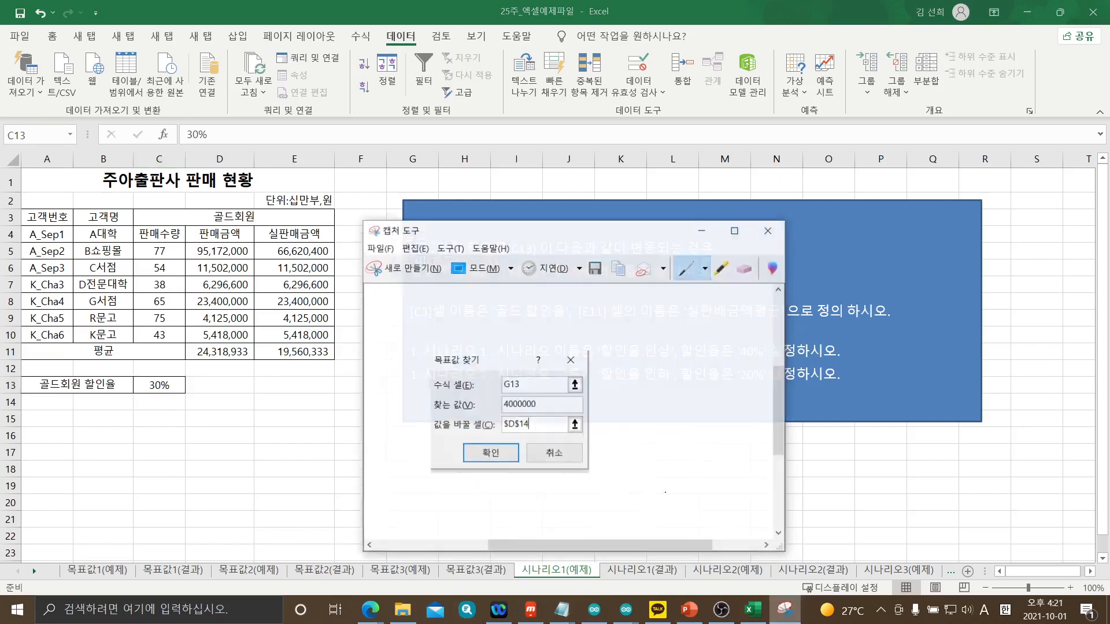
click(385, 266)
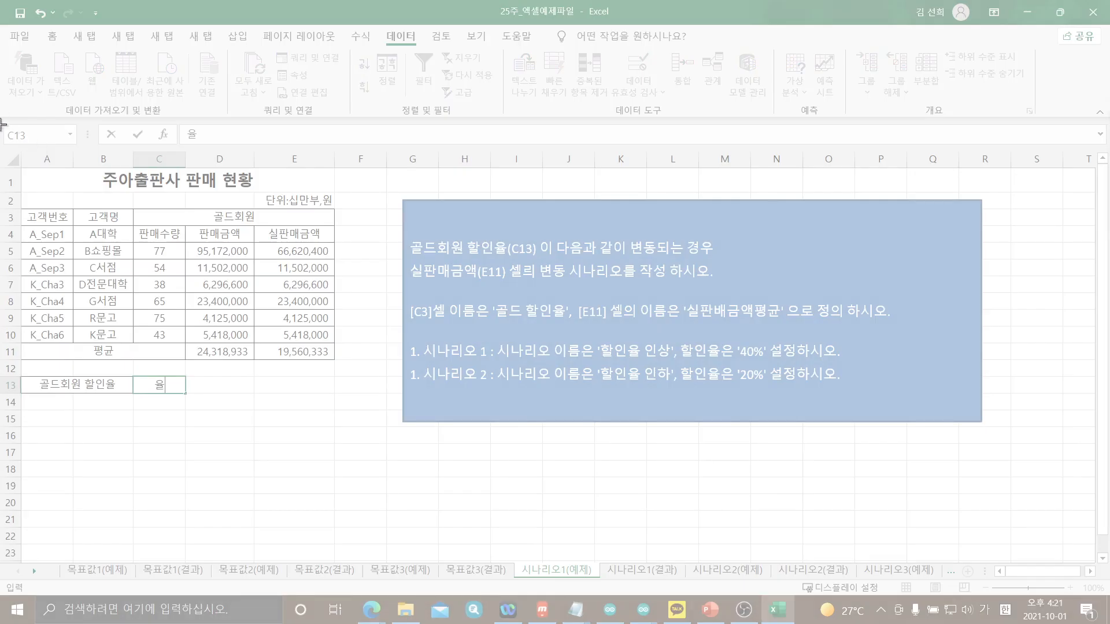
drag(1, 115, 365, 429)
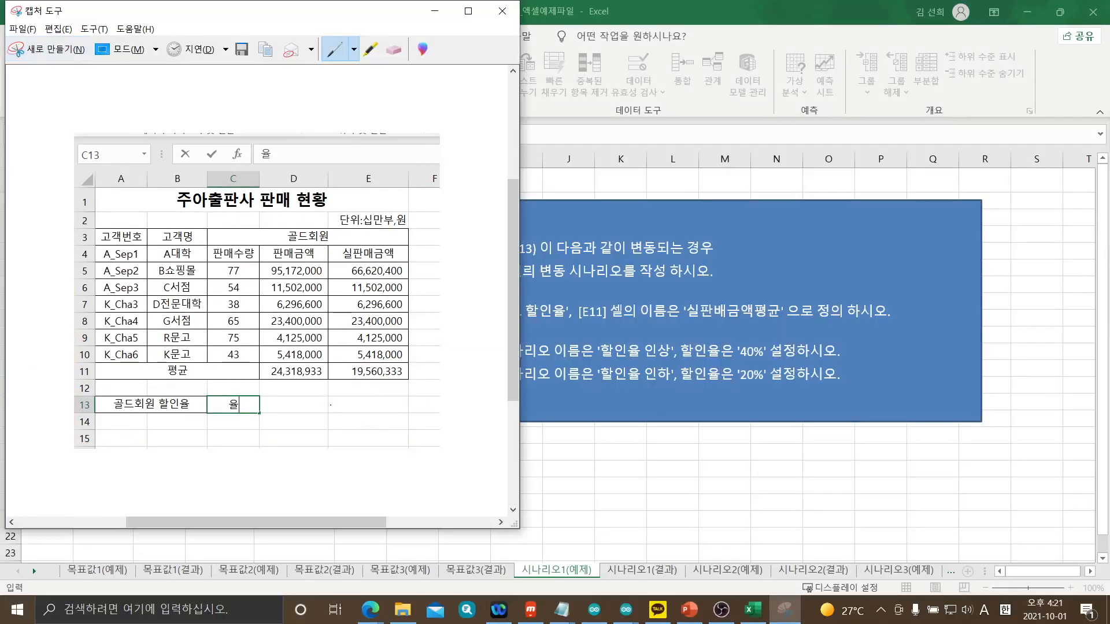
click(435, 11)
key(Escape)
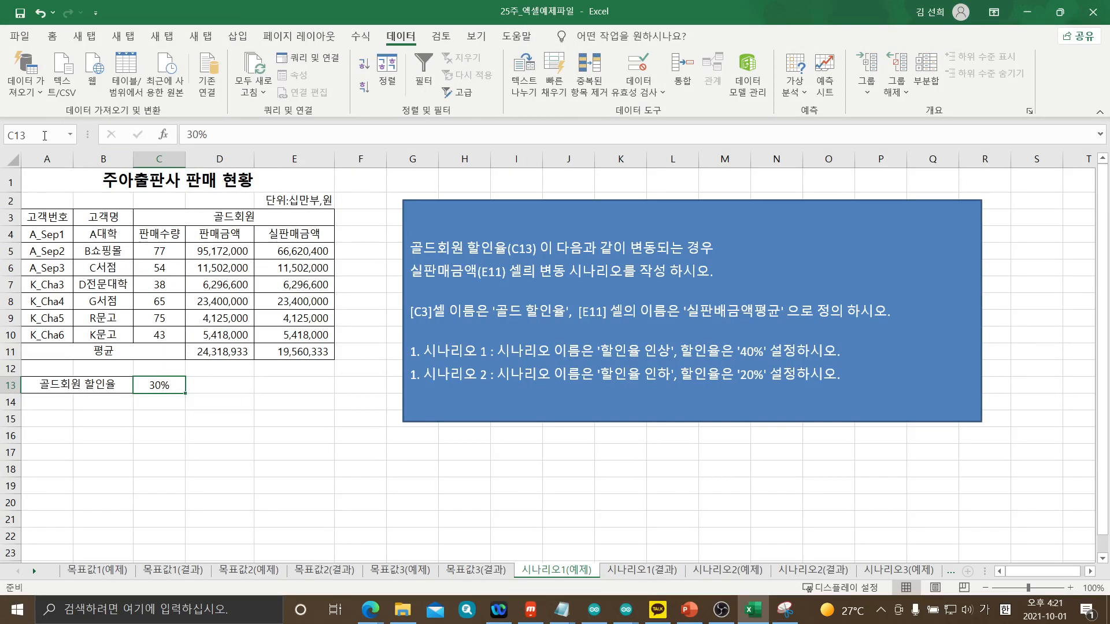
Switch to the Snipping Tool, capture the name box and sales table with C13 selected, and return to Excel
click(20, 135)
click(785, 610)
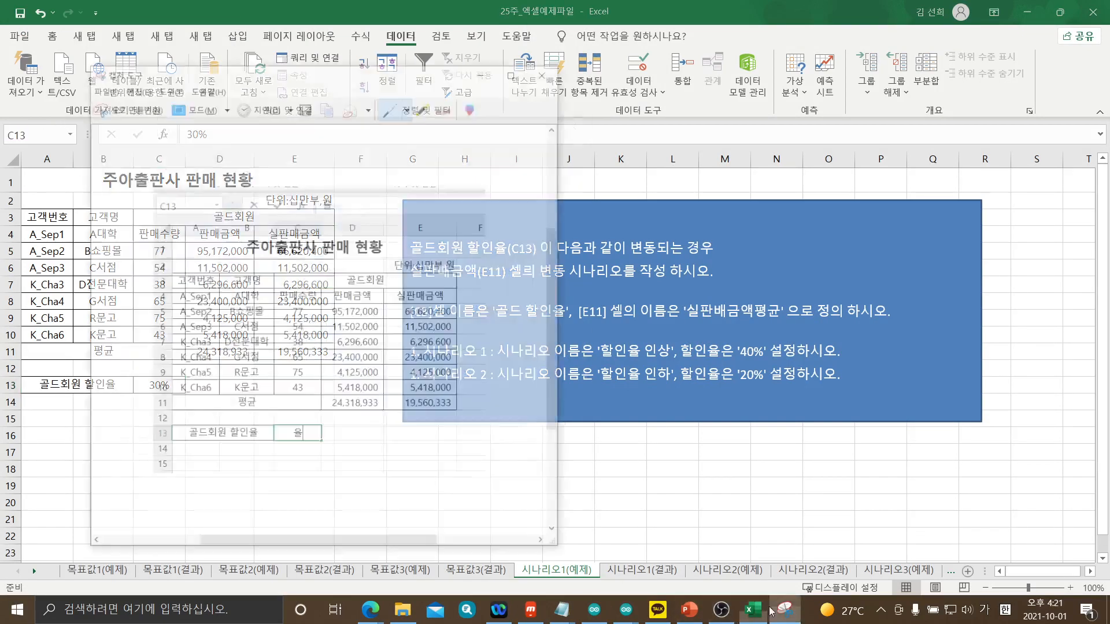
click(33, 51)
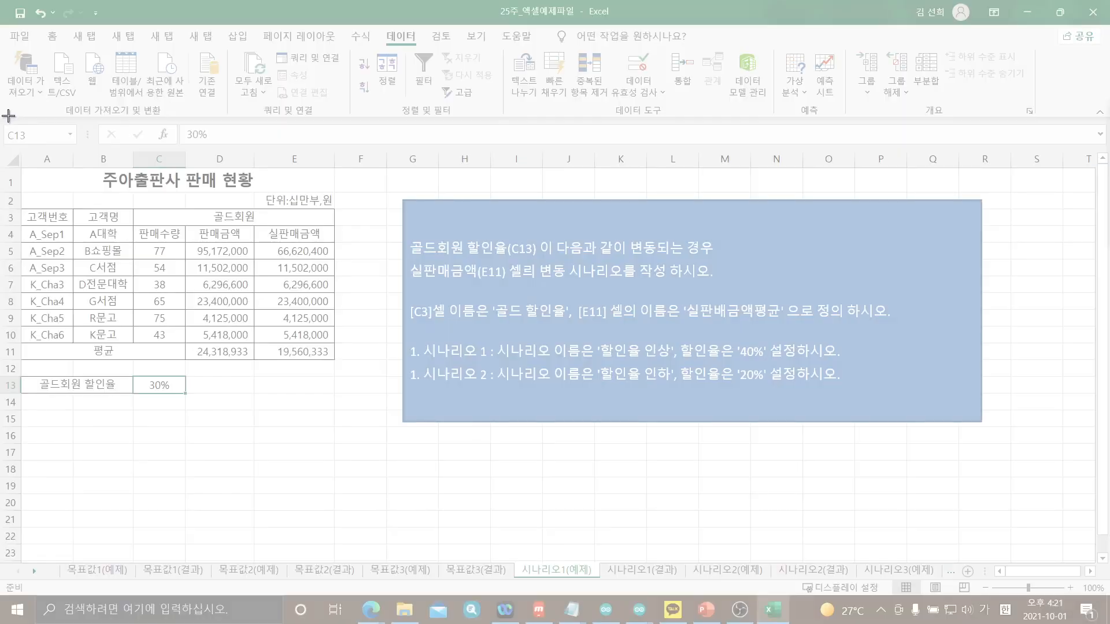
drag(8, 116, 360, 421)
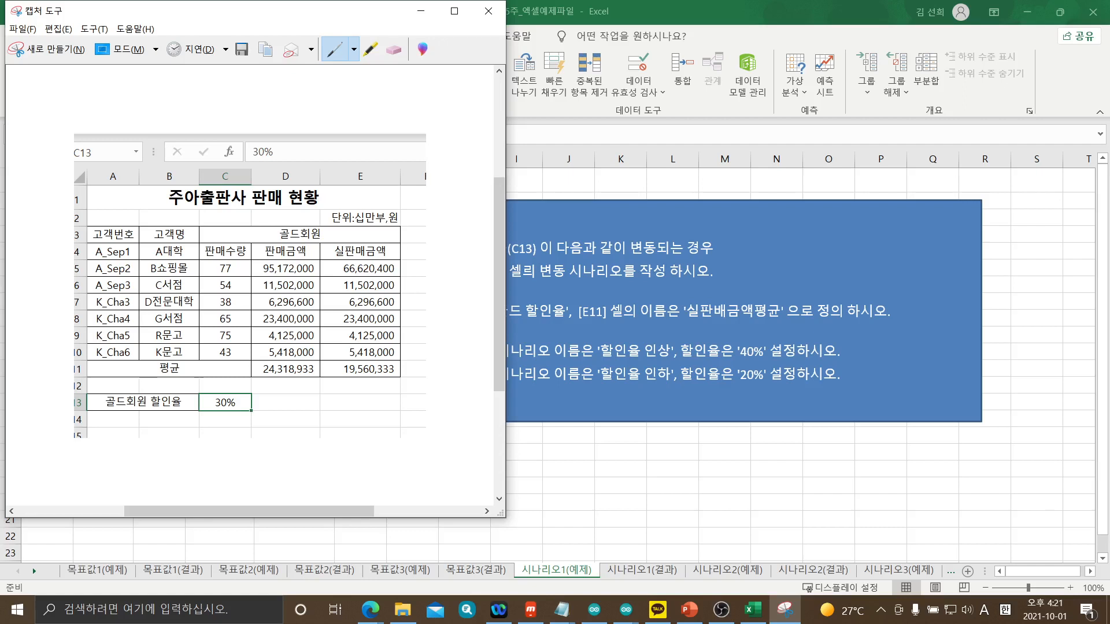
click(689, 610)
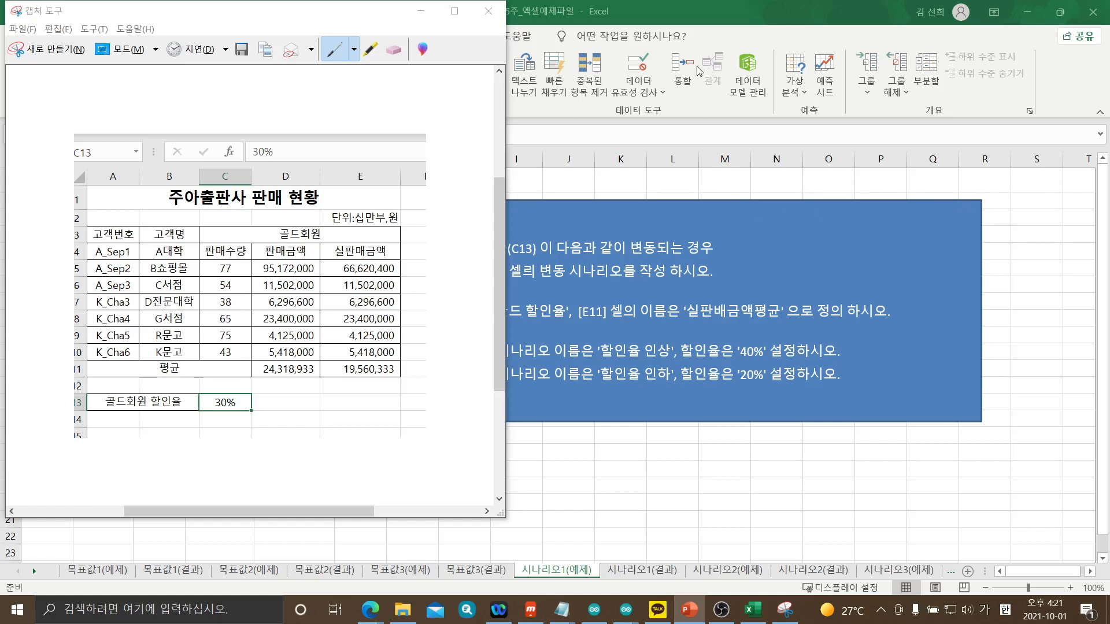
click(752, 609)
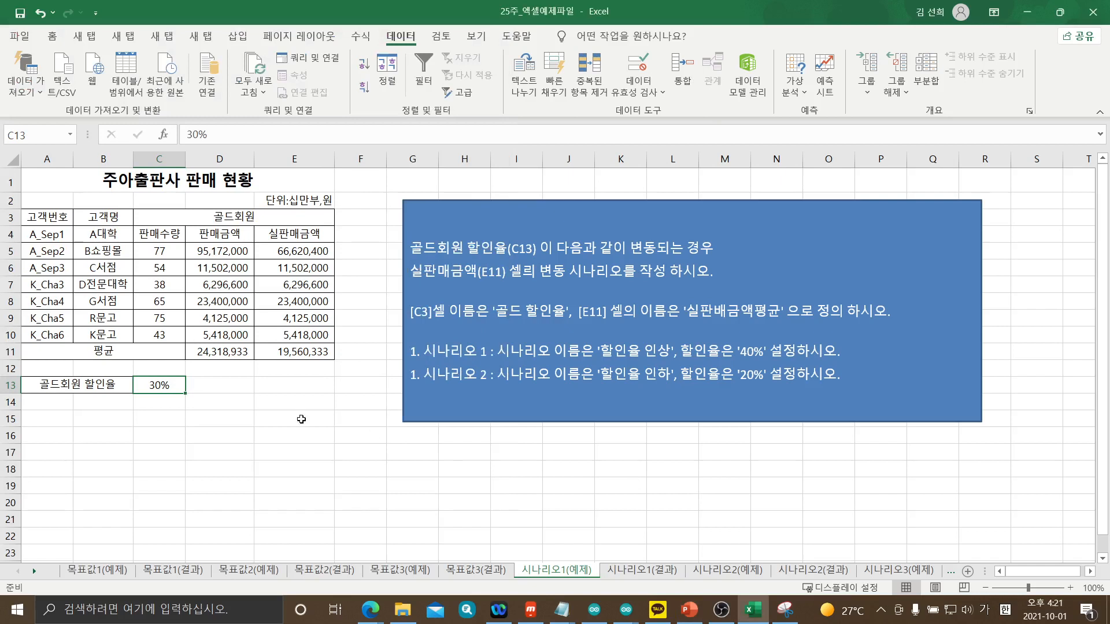
Try to name cell C13 골드 할인율, with a space between the words
click(38, 132)
text(골드 할인율)
key(Return)
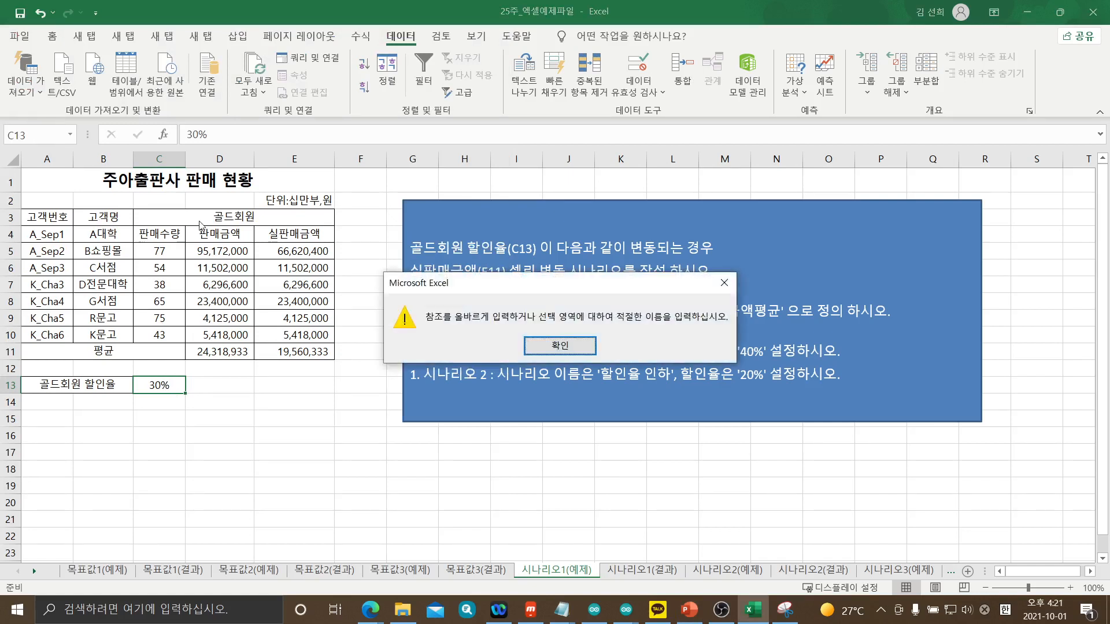
click(561, 349)
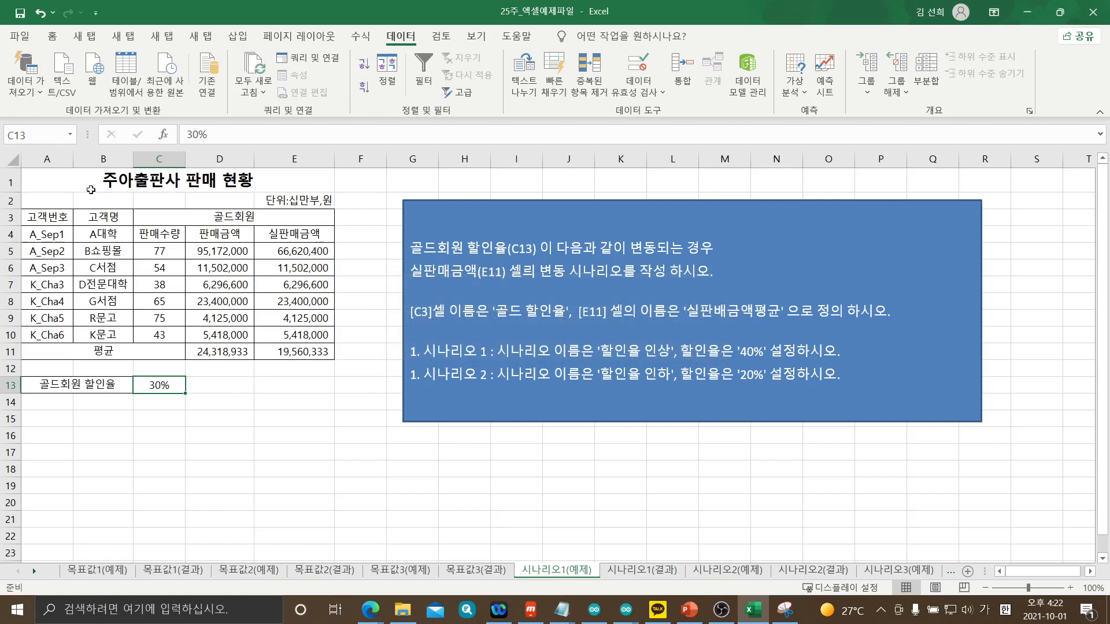
Name cell C13 골드할인율 without a space, and remove the space from that name in the problem box
click(31, 134)
text(고드할인유ㄹ)
key(Return)
click(525, 313)
key(BackSpace)
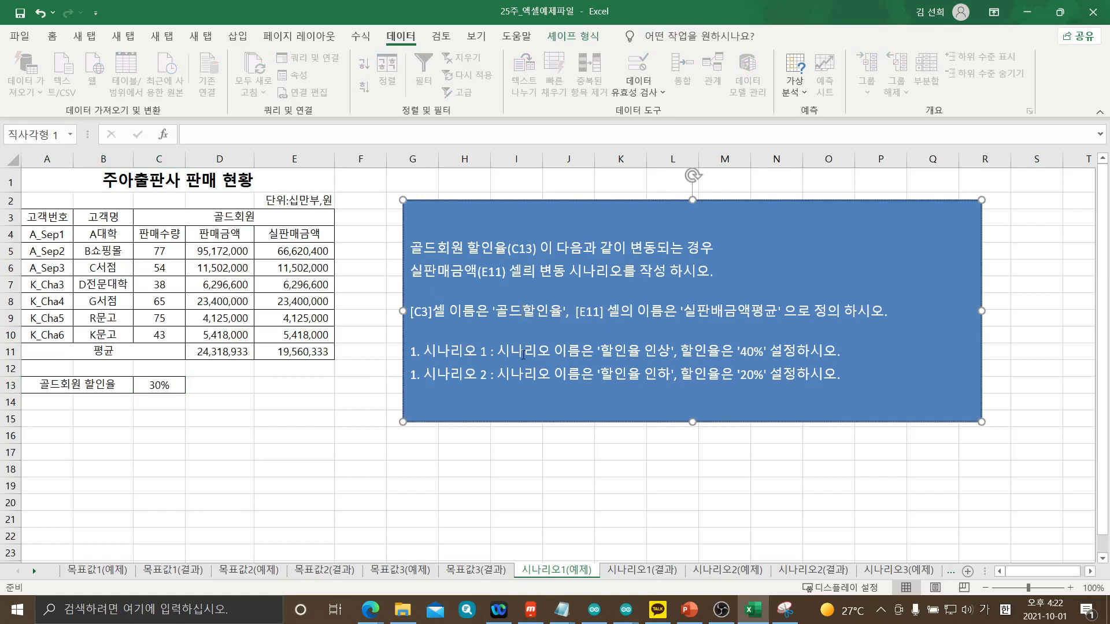
Define the name 실판매금액평균 for the average cell E11
drag(585, 312, 600, 312)
click(314, 350)
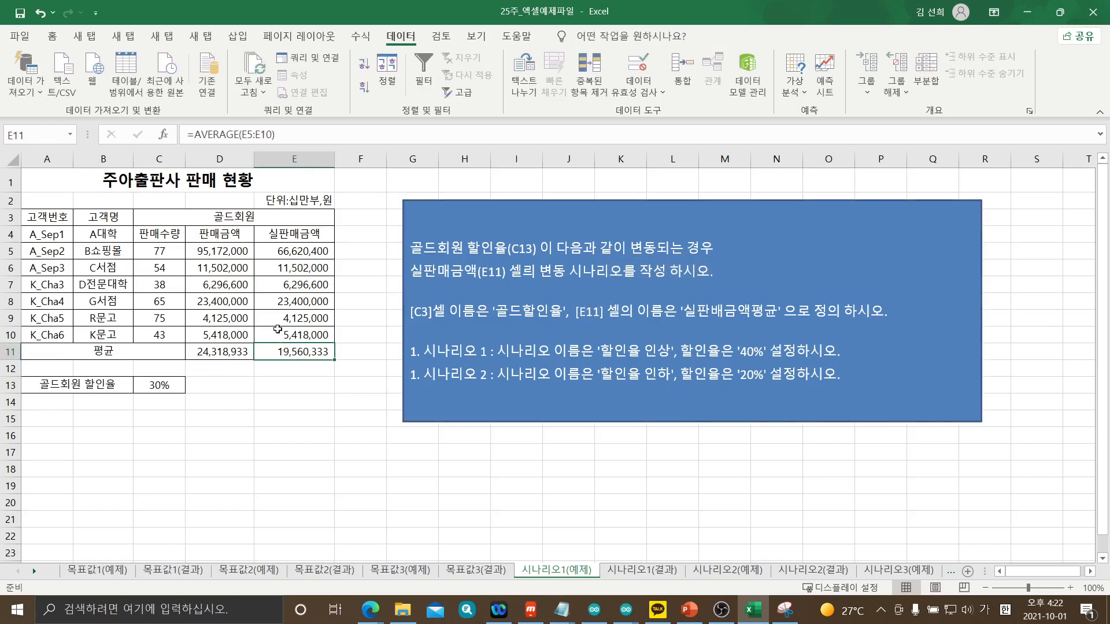
click(40, 137)
text(실판ㅁㅐ금ㅇㅐㄱ평균)
key(Return)
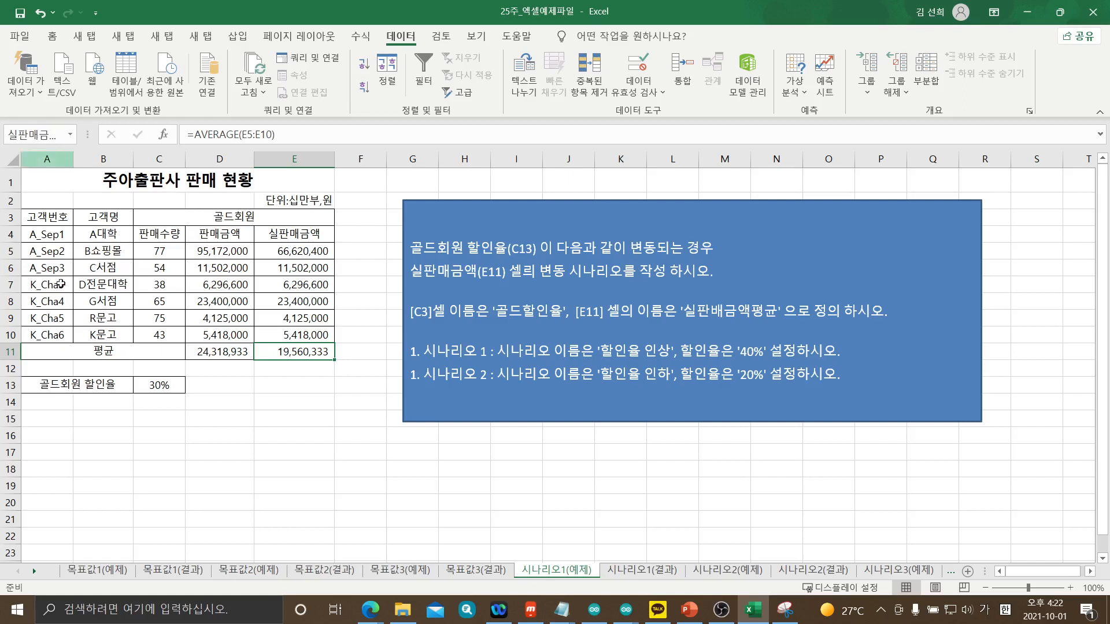
Check the names defined for the discount rate cell C13 and the average cell E11, including the list of defined names
click(238, 432)
click(163, 383)
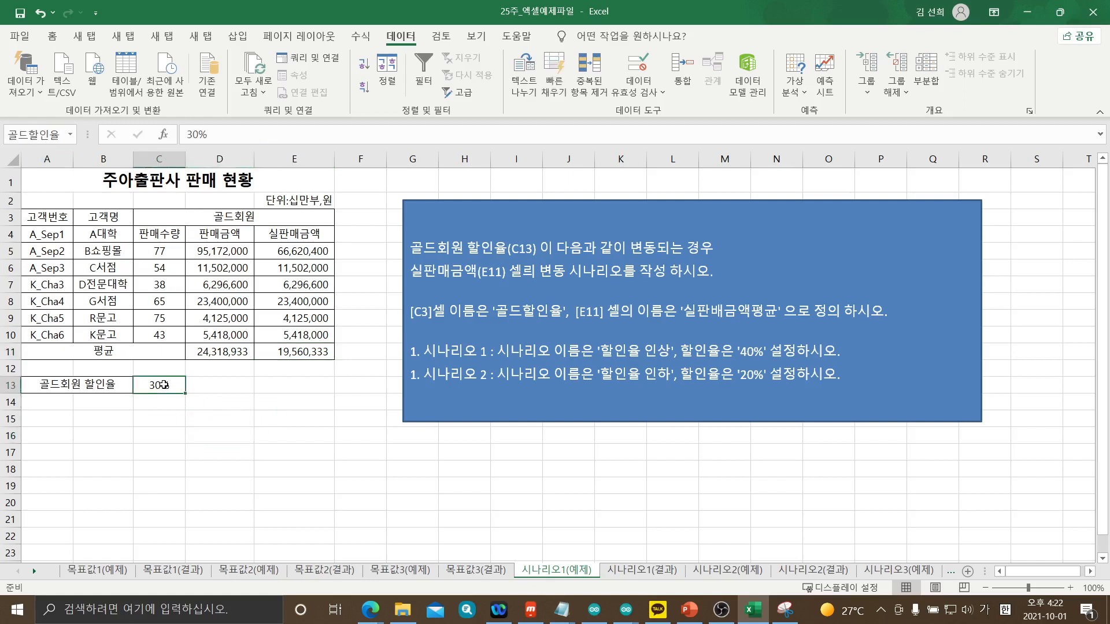
click(315, 351)
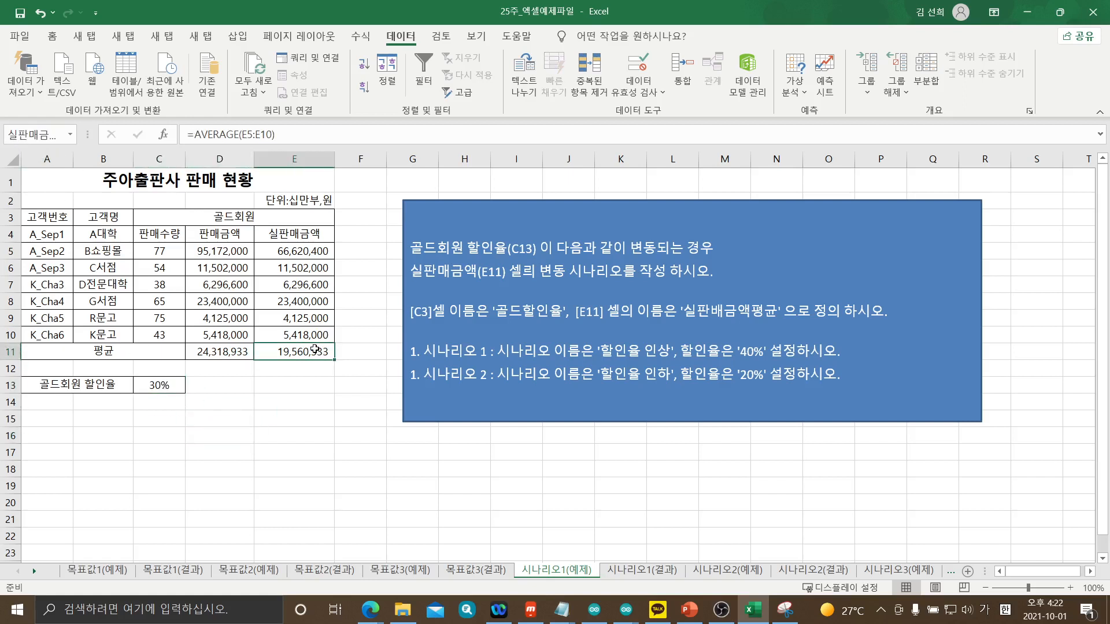
click(70, 135)
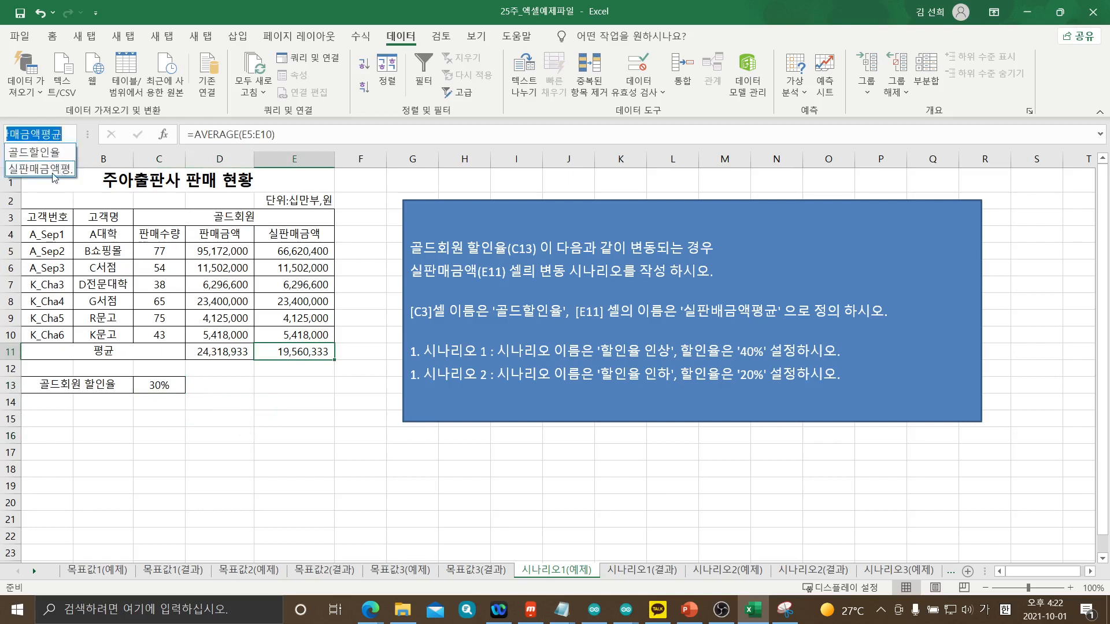
click(293, 416)
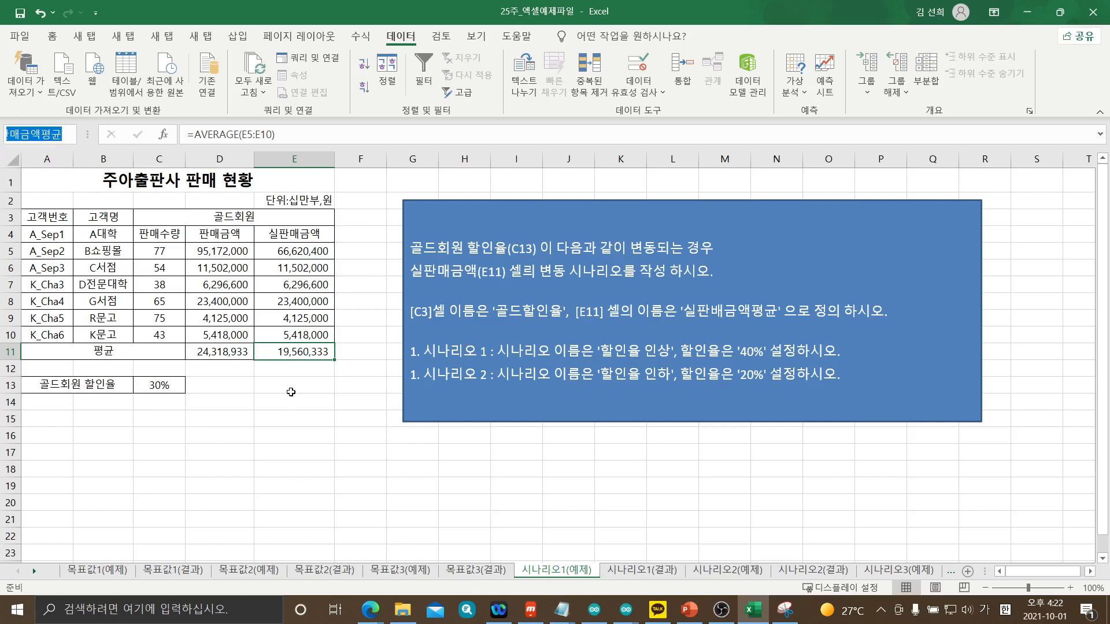
click(291, 393)
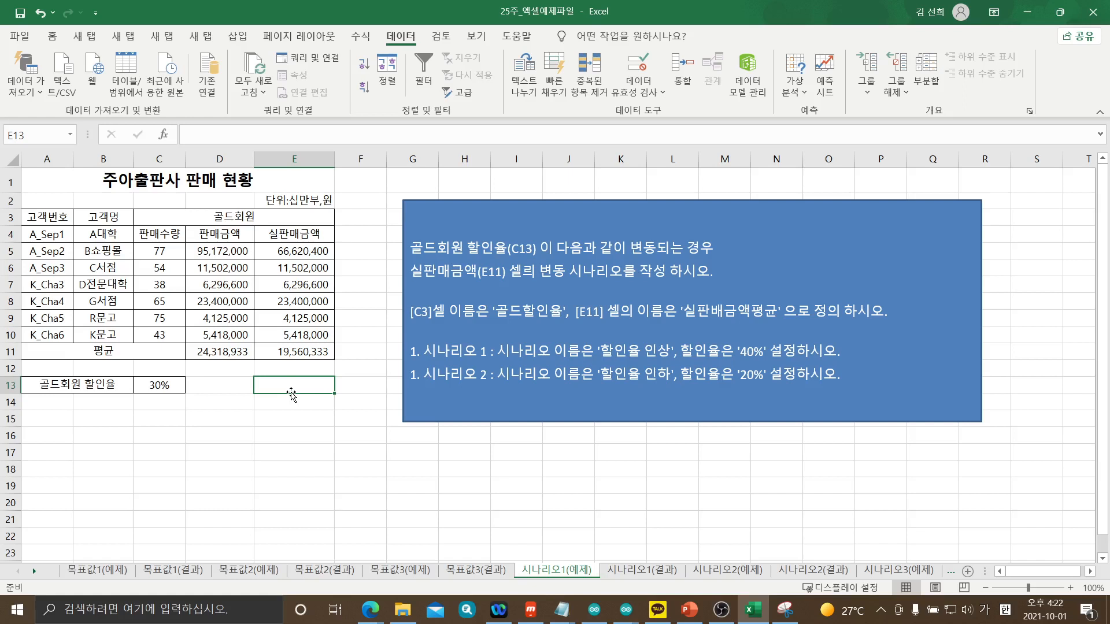
click(168, 387)
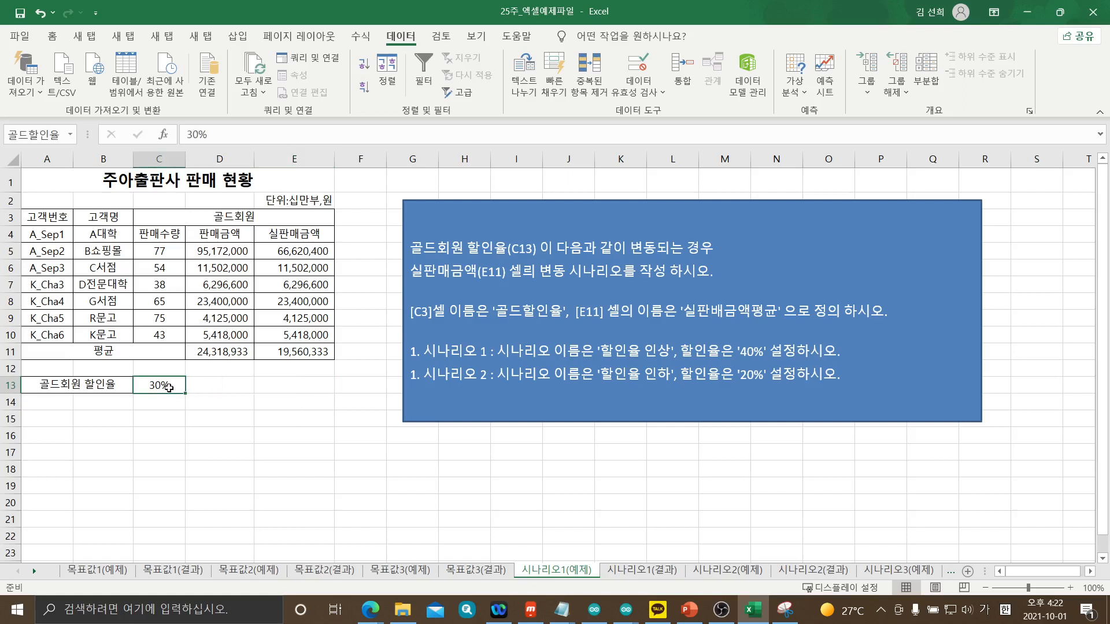
click(311, 352)
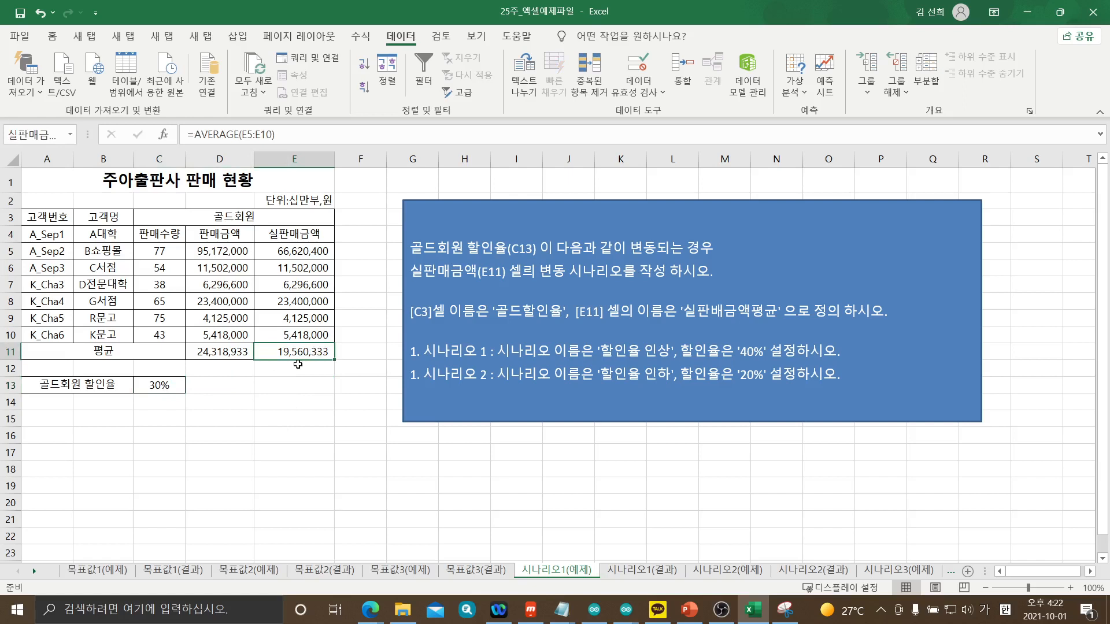
click(155, 384)
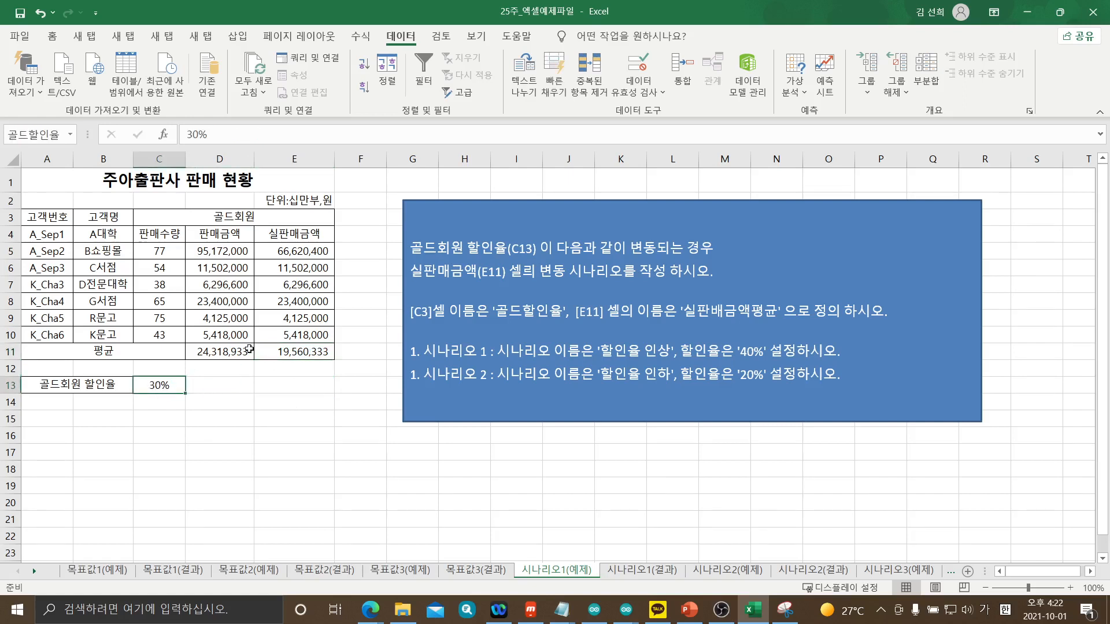
click(291, 355)
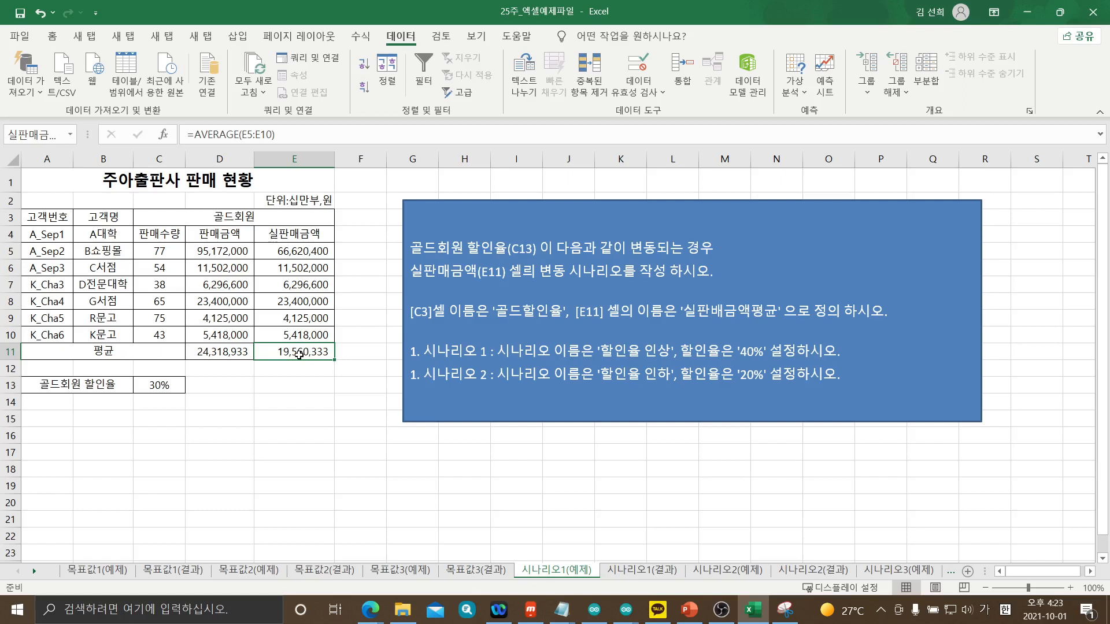
click(796, 93)
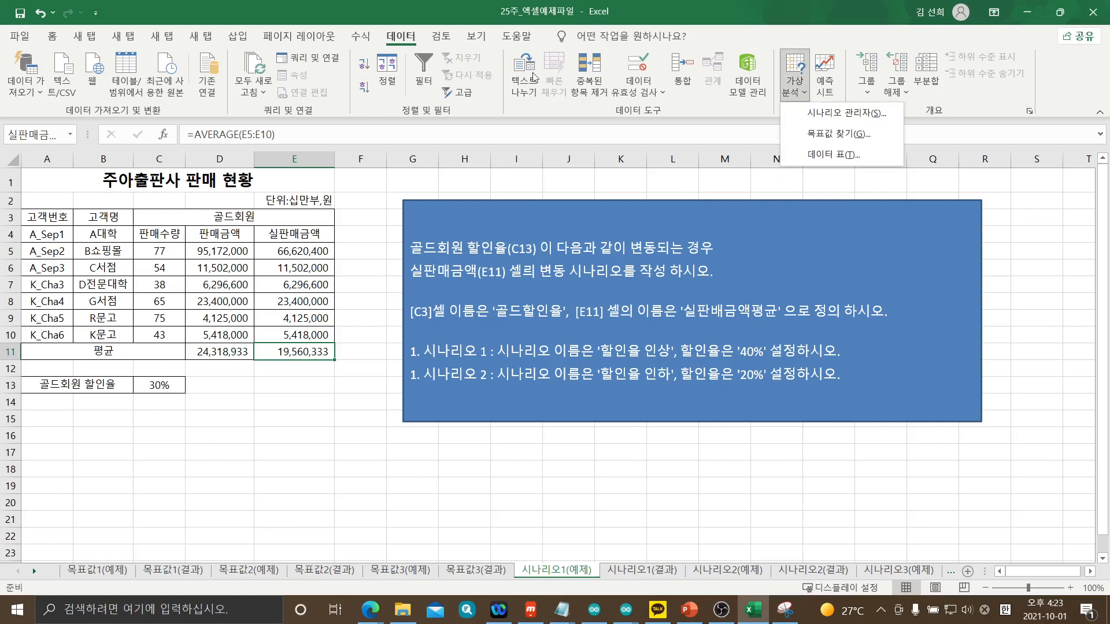
click(402, 41)
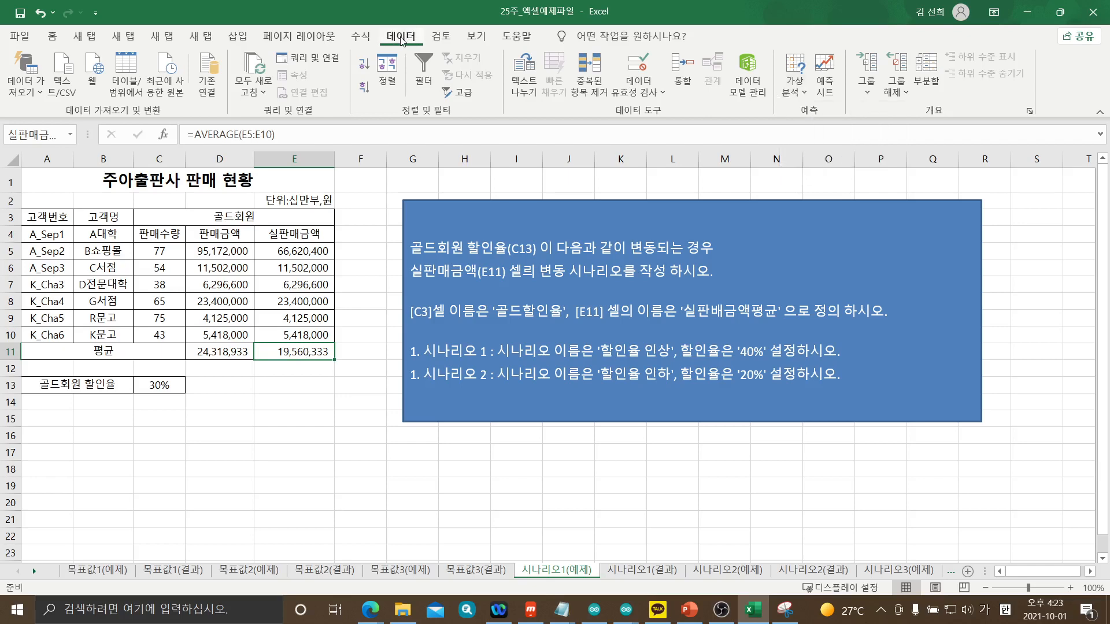
double_click(402, 41)
click(401, 39)
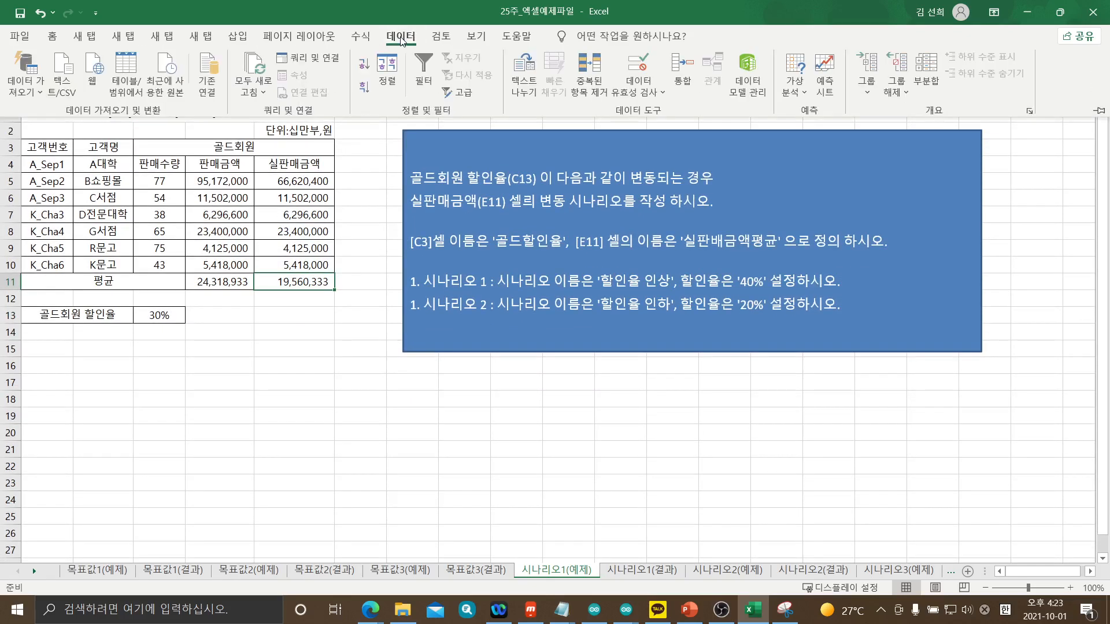
Start a new scenario named 할인율 인상 in the Scenario Manager on the 시나리오1(예제) sheet
click(801, 93)
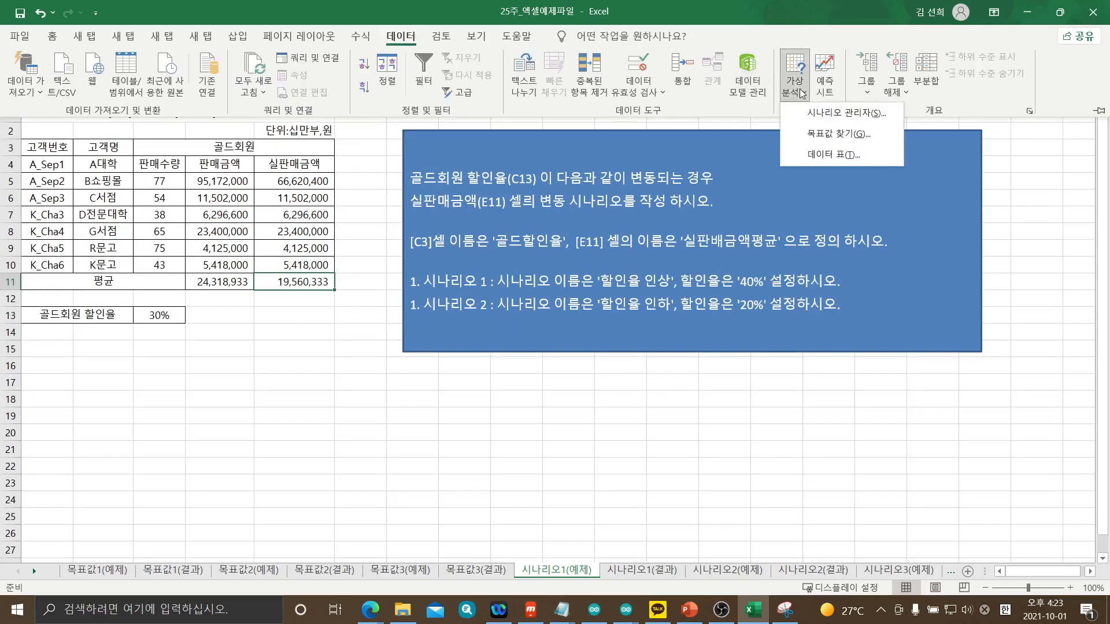
click(824, 117)
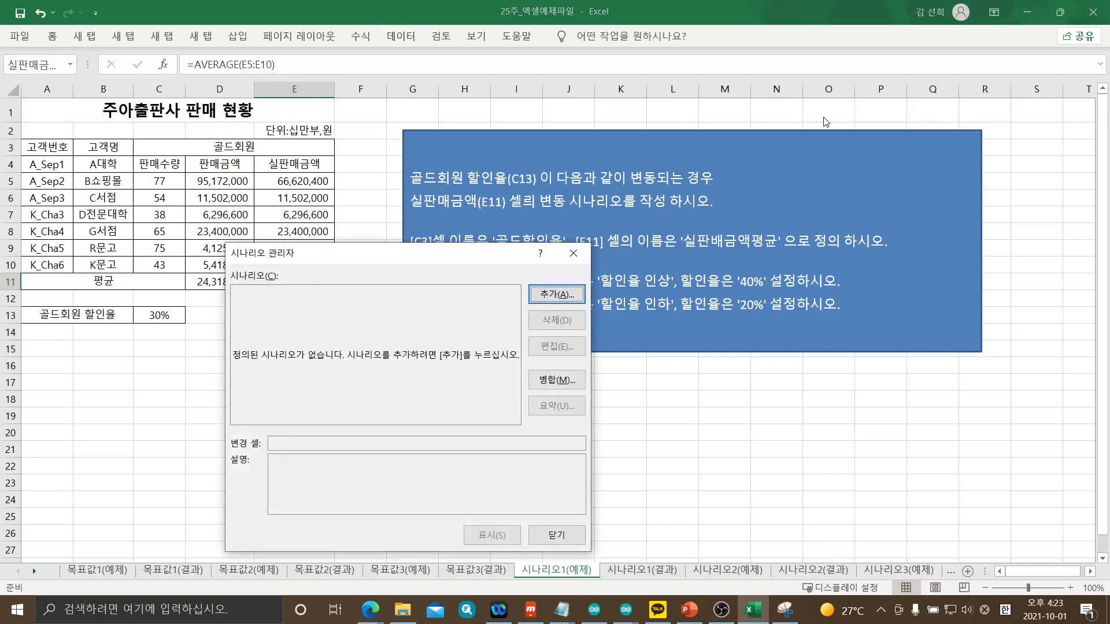
drag(456, 265, 612, 155)
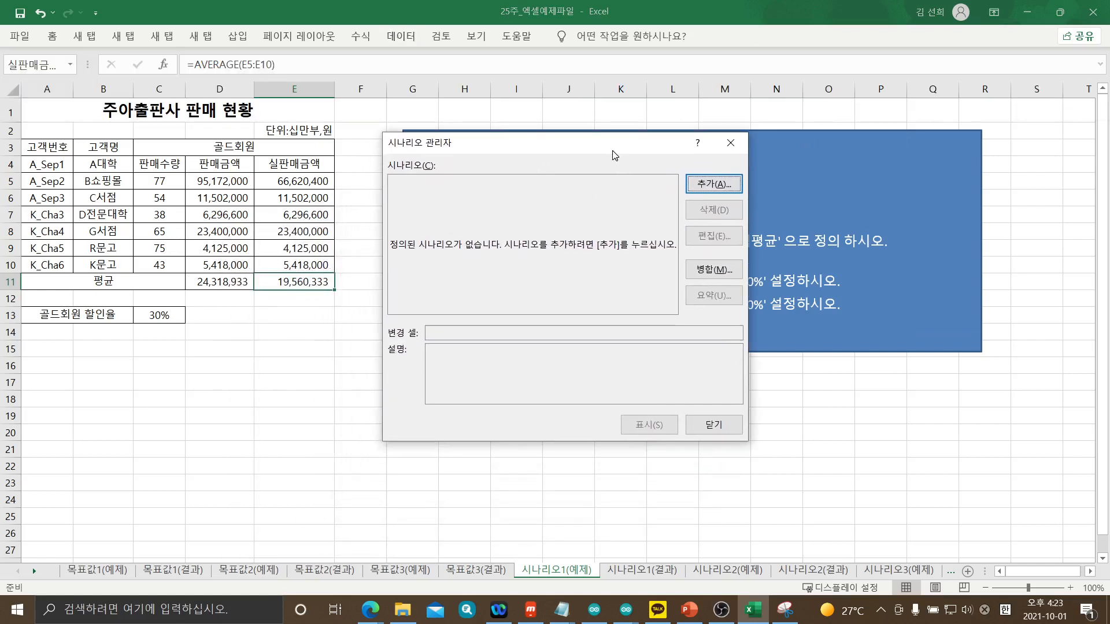
click(702, 185)
drag(624, 163, 332, 187)
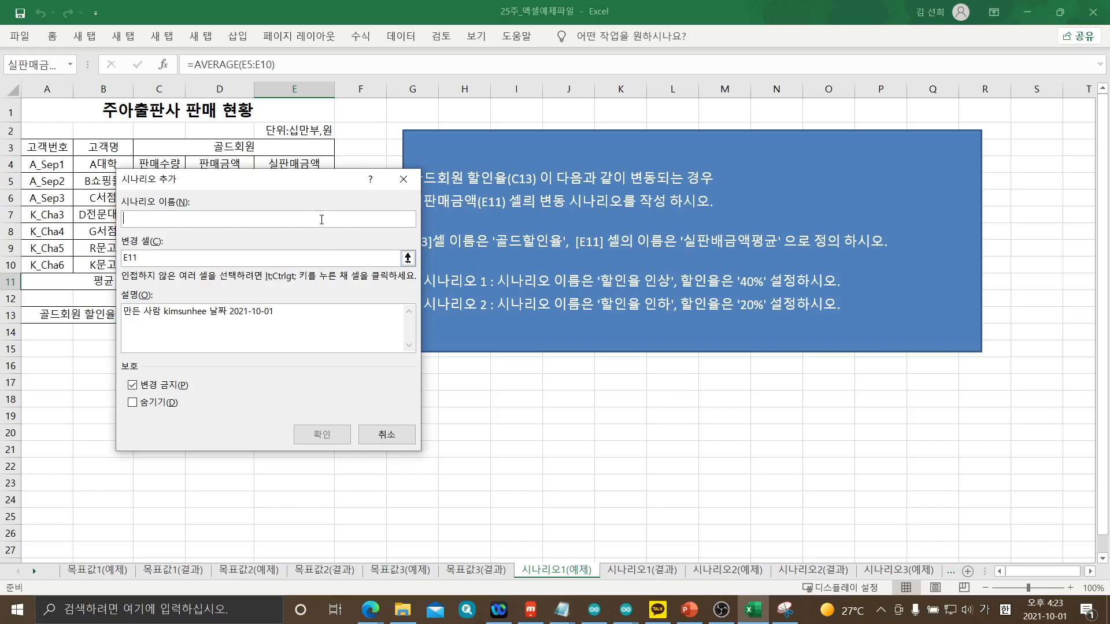
text(ㅎ)
text(인율 인)
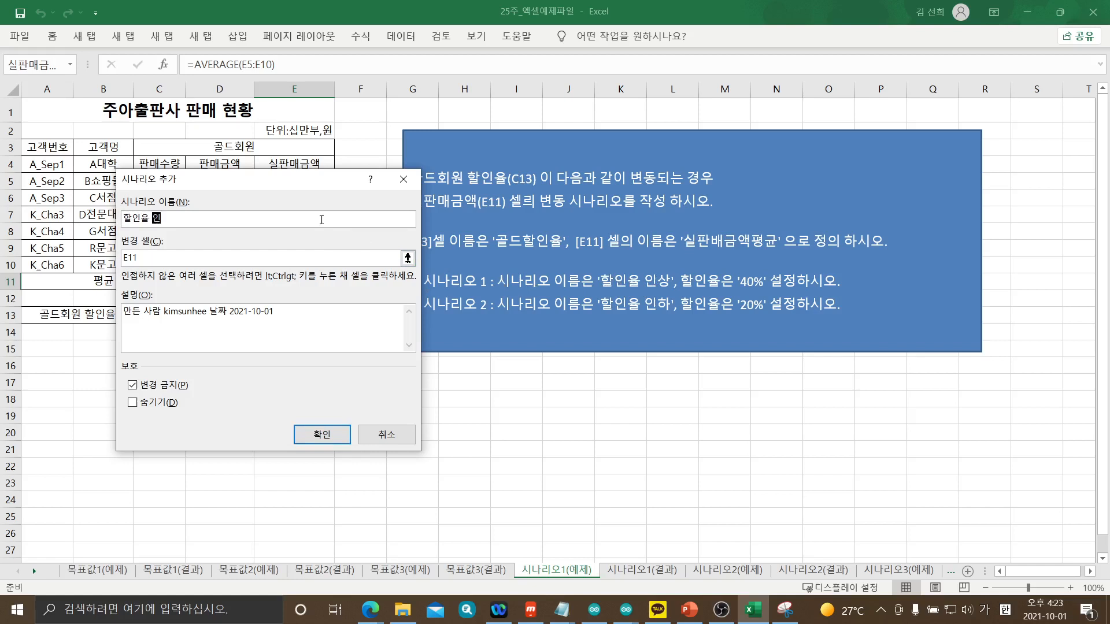
text(사)
Make C13 the changing cell of the 할인율 인상 scenario and set its value to 40%
click(192, 256)
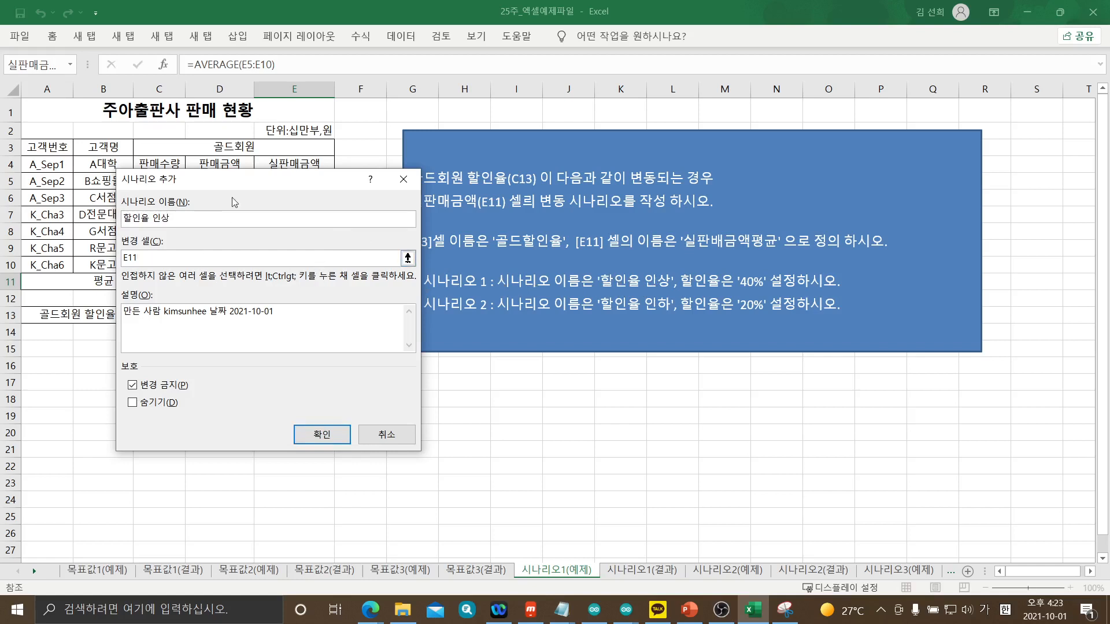
drag(243, 183, 554, 362)
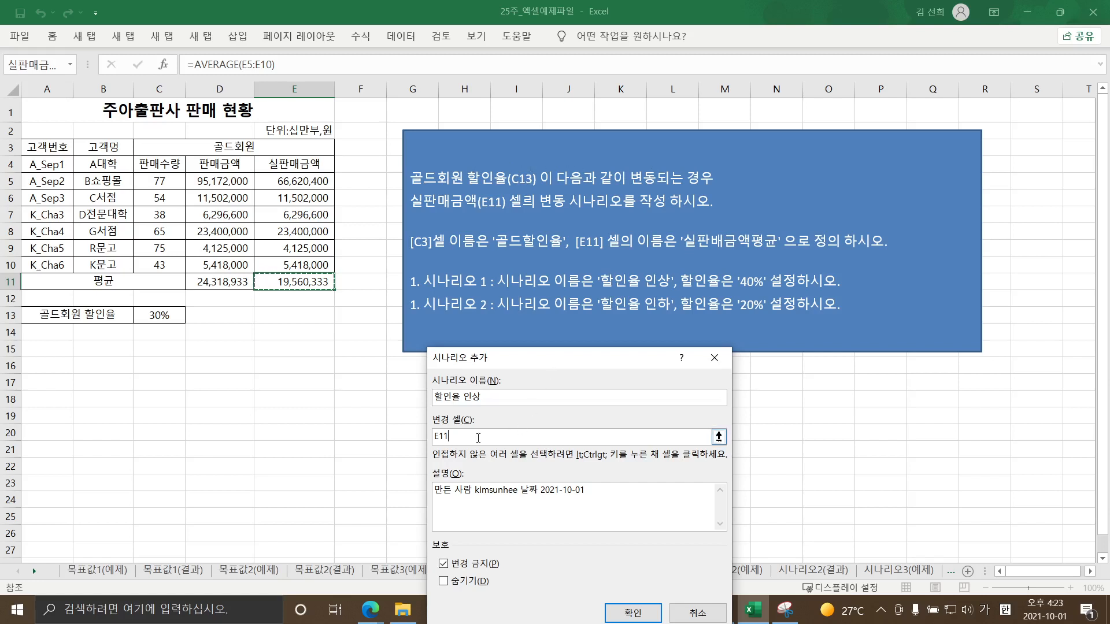
drag(454, 437, 437, 435)
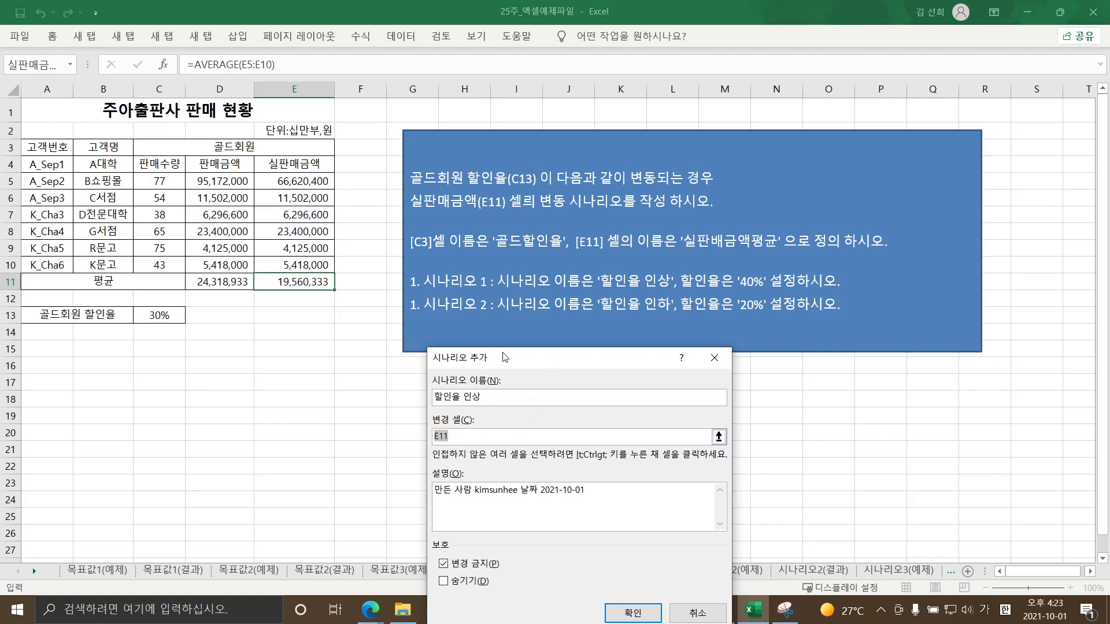
drag(506, 357, 450, 237)
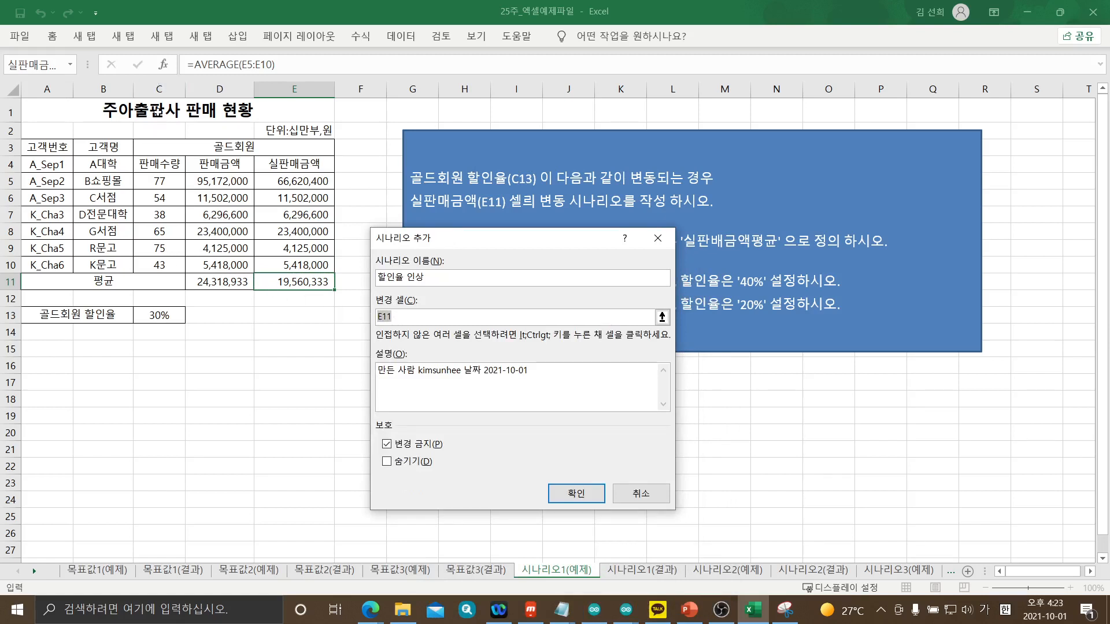
click(151, 316)
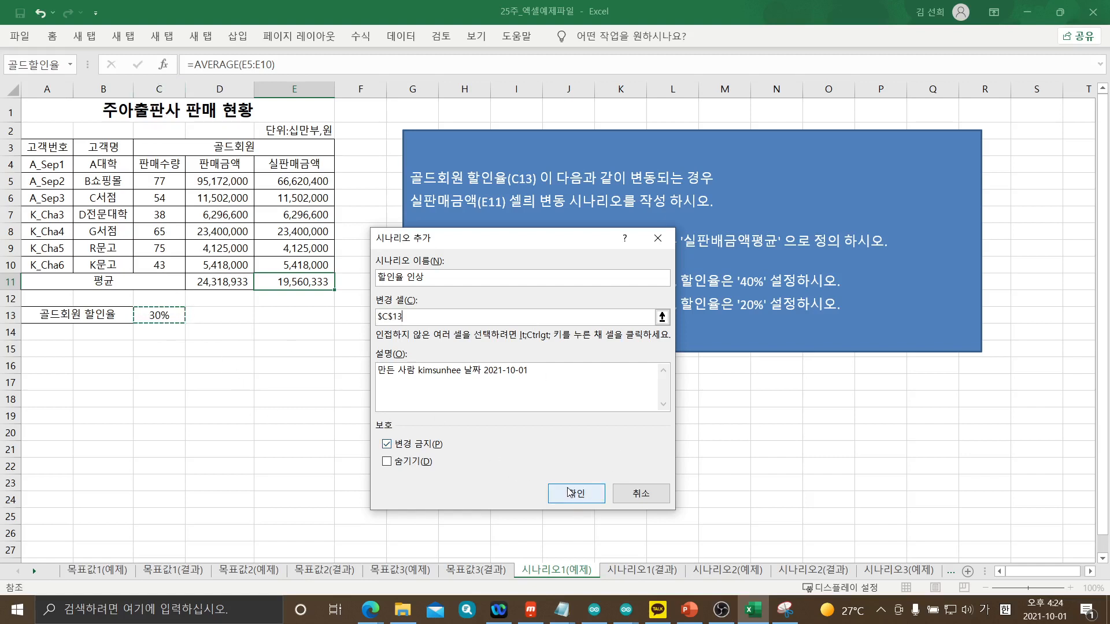
click(543, 493)
drag(542, 326, 305, 291)
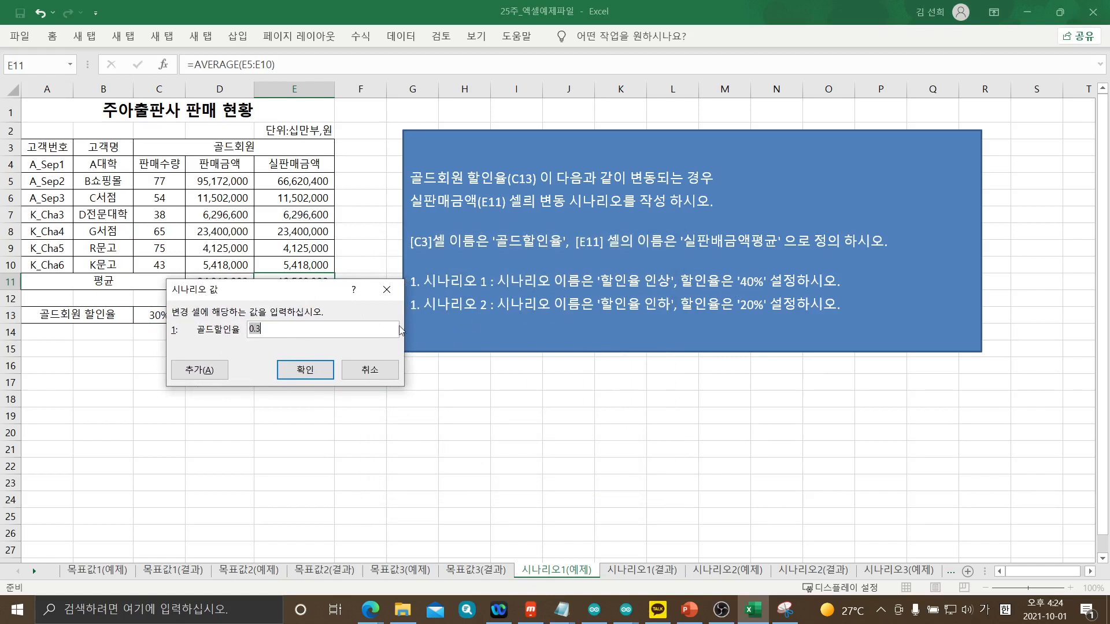
text(40%)
click(300, 370)
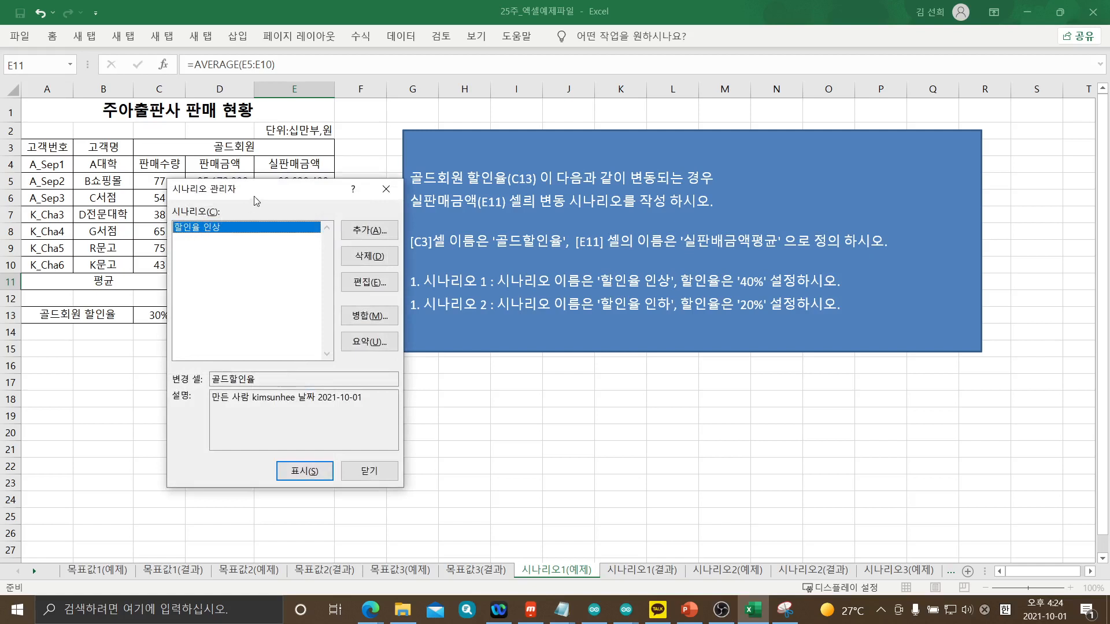
Add a second scenario named 할인율 인하 for changing cell C13 with the value 20%
drag(253, 199, 247, 190)
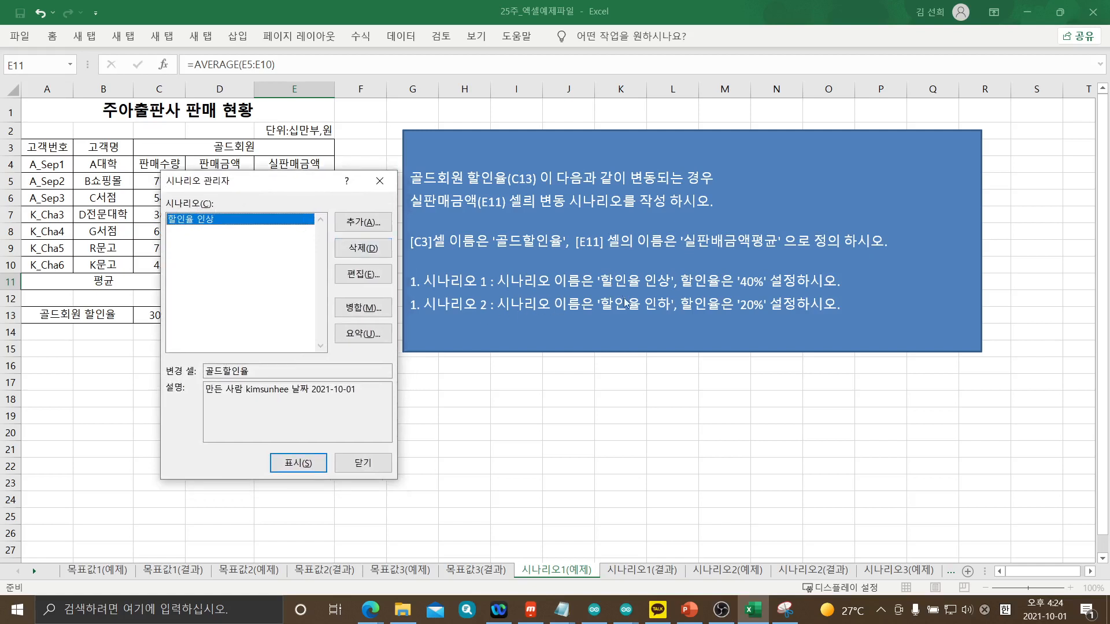
click(358, 223)
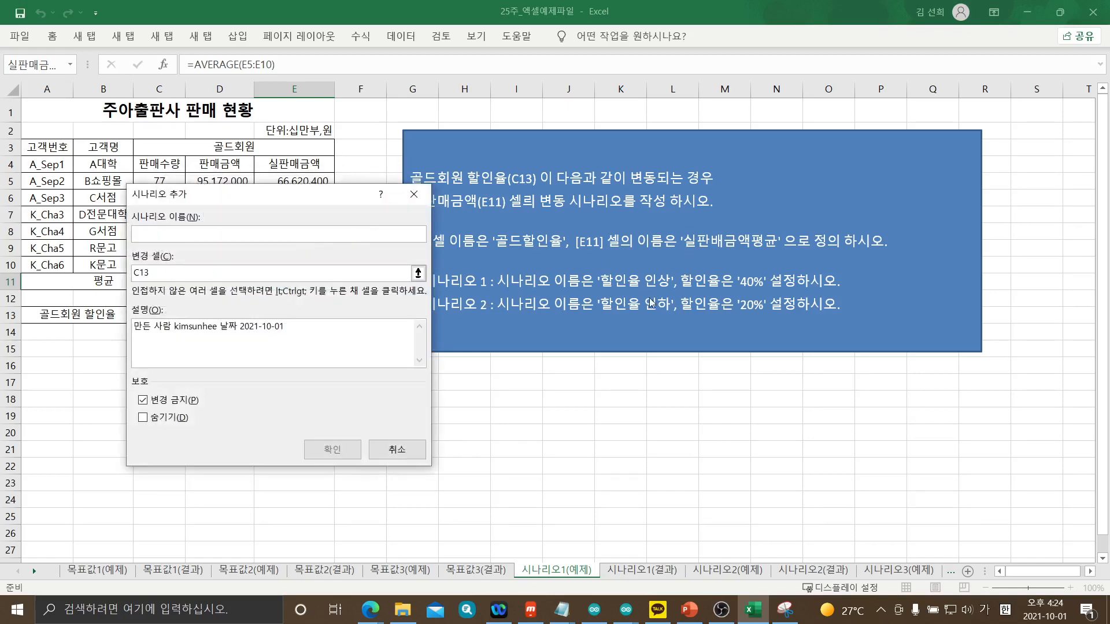
text(ㅎ인유)
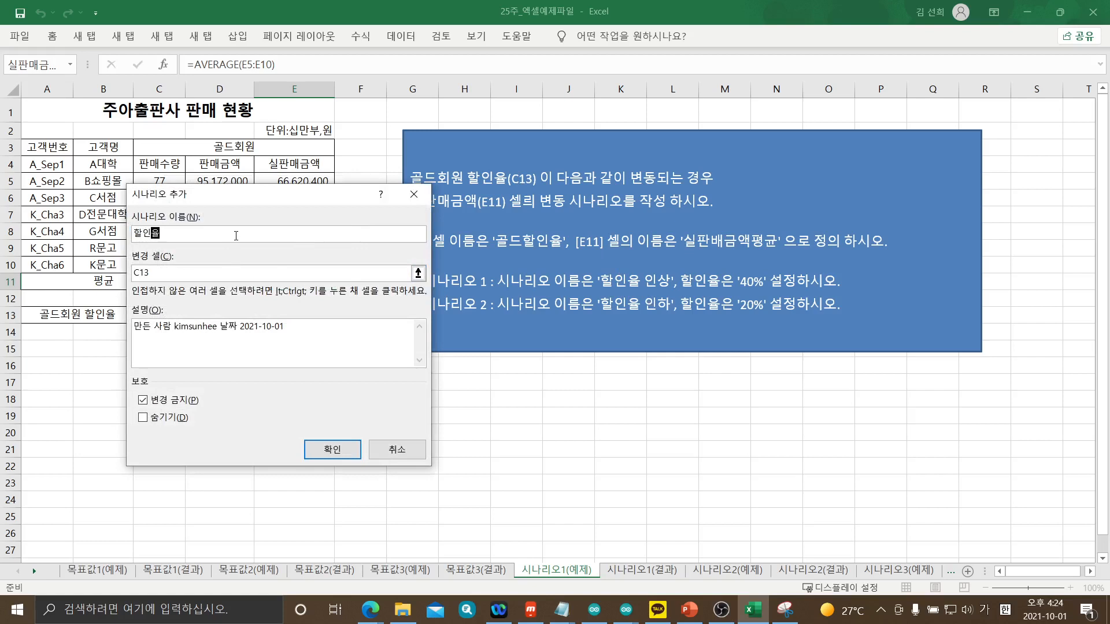
text( 이ㄴ하)
drag(207, 200, 284, 316)
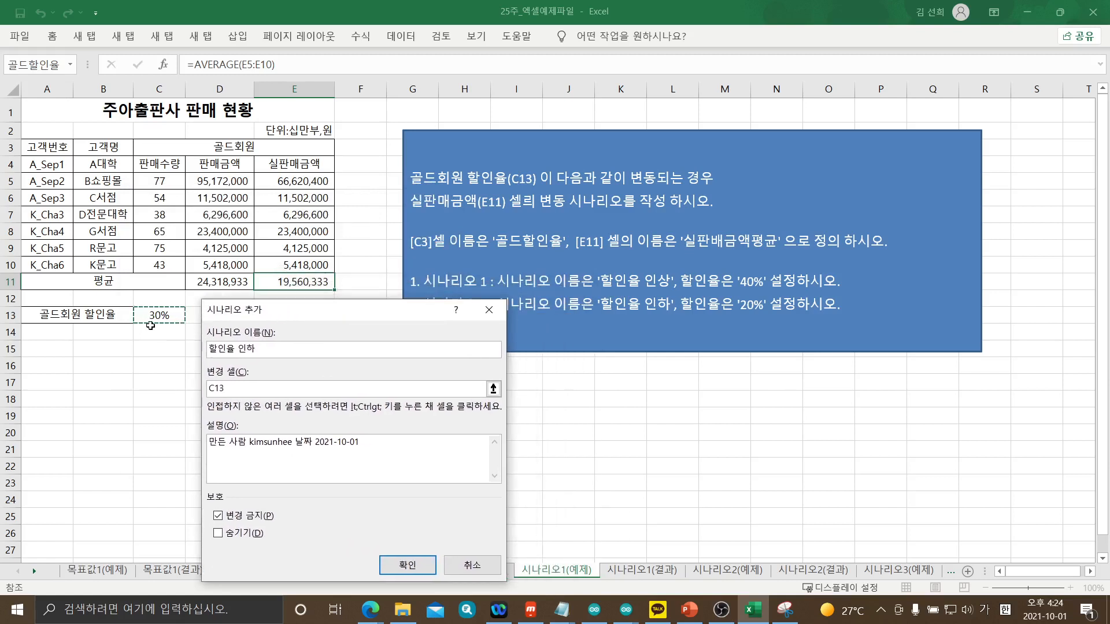
click(396, 564)
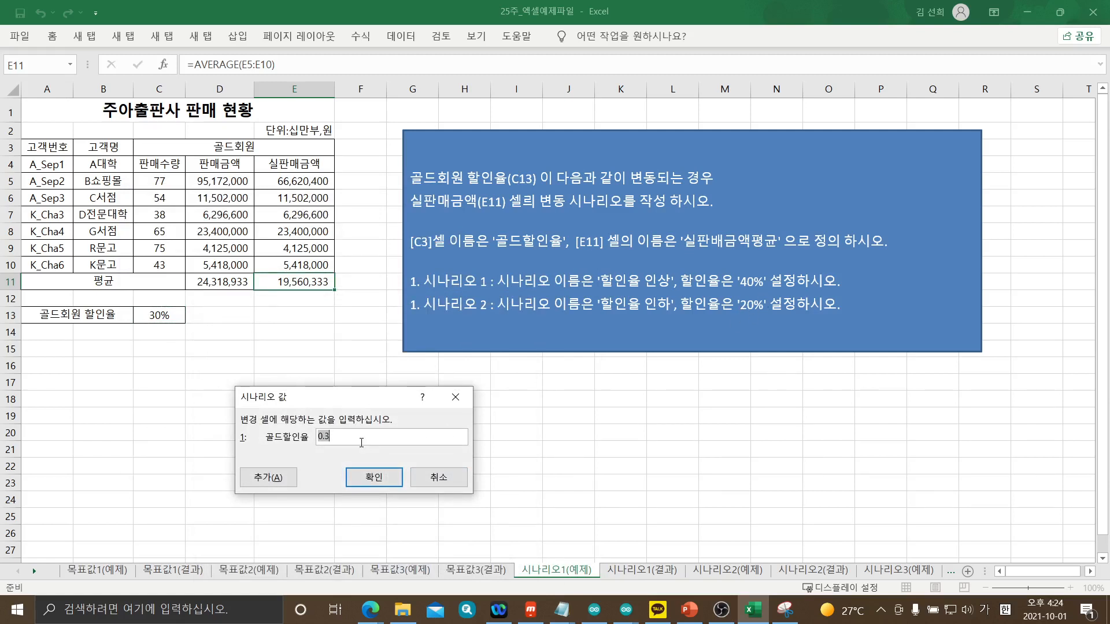
text(20%)
click(384, 479)
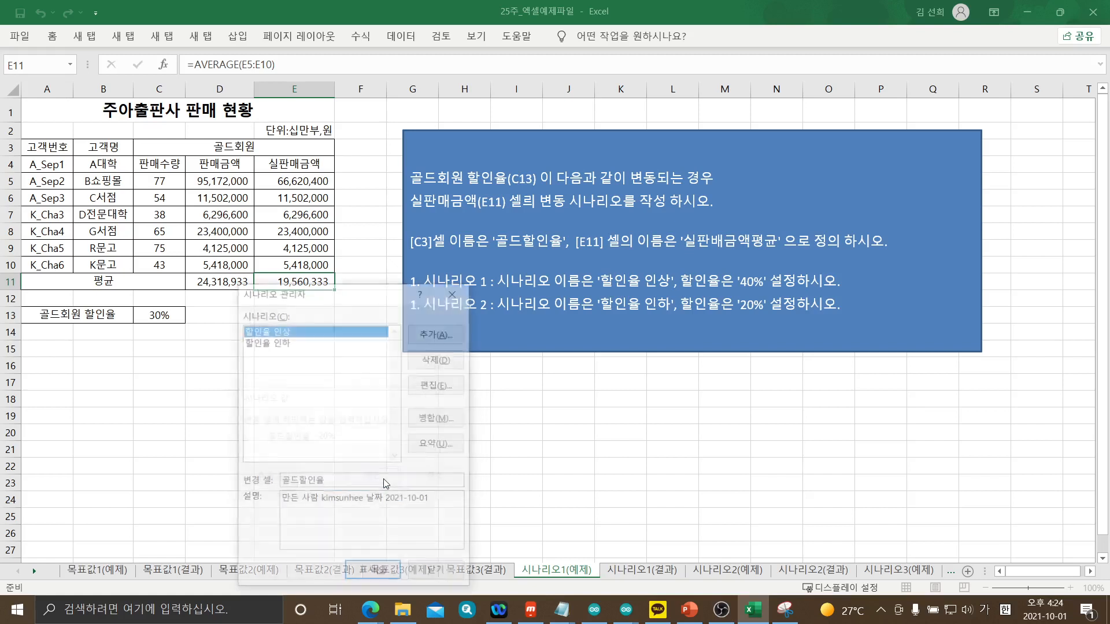
Create a scenario summary report with result cell E11, and compare it with the 시나리오1(예제) sheet
drag(363, 294, 467, 144)
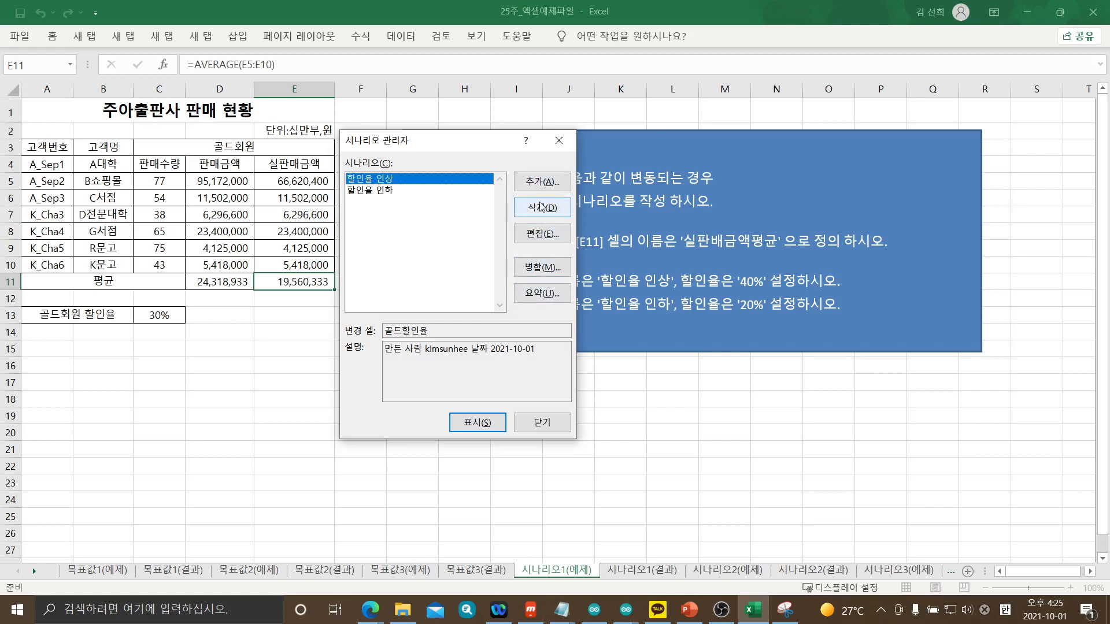
click(541, 295)
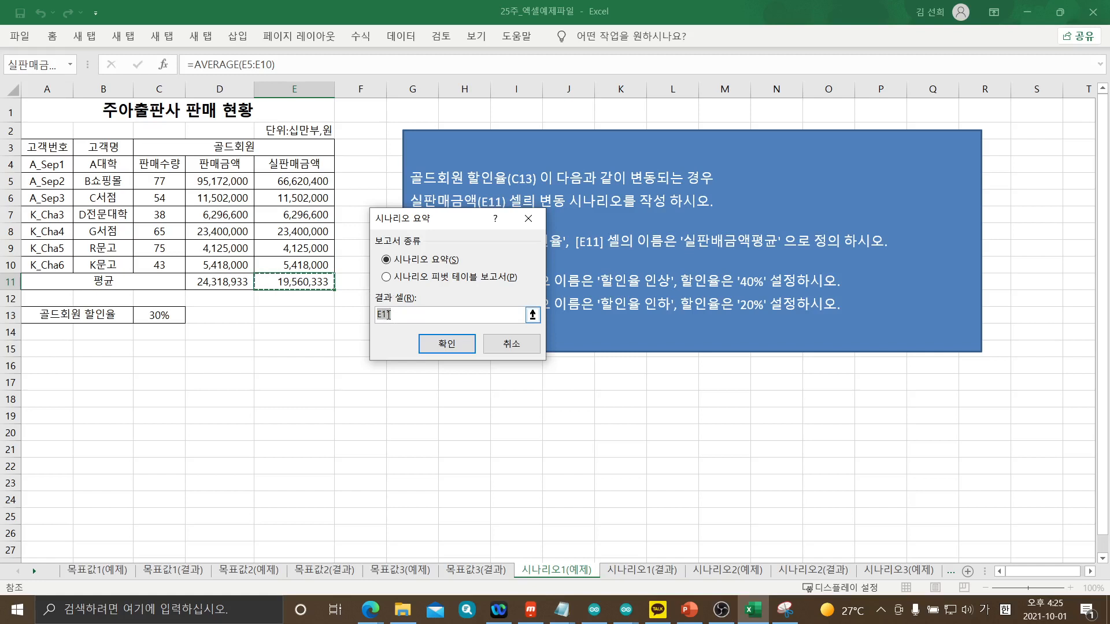
click(316, 284)
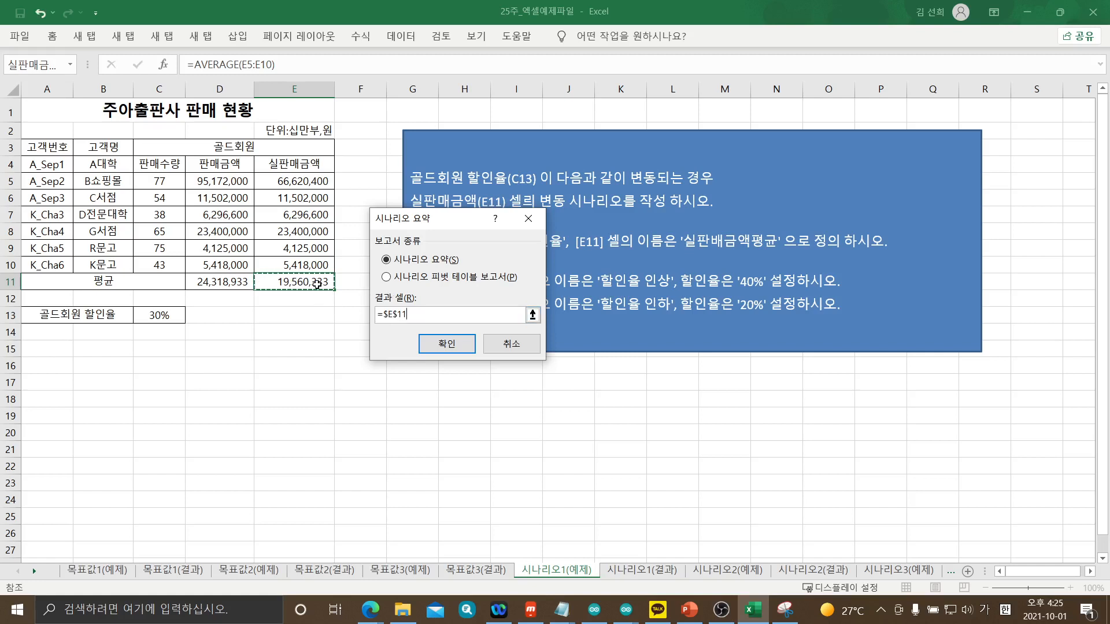
click(446, 343)
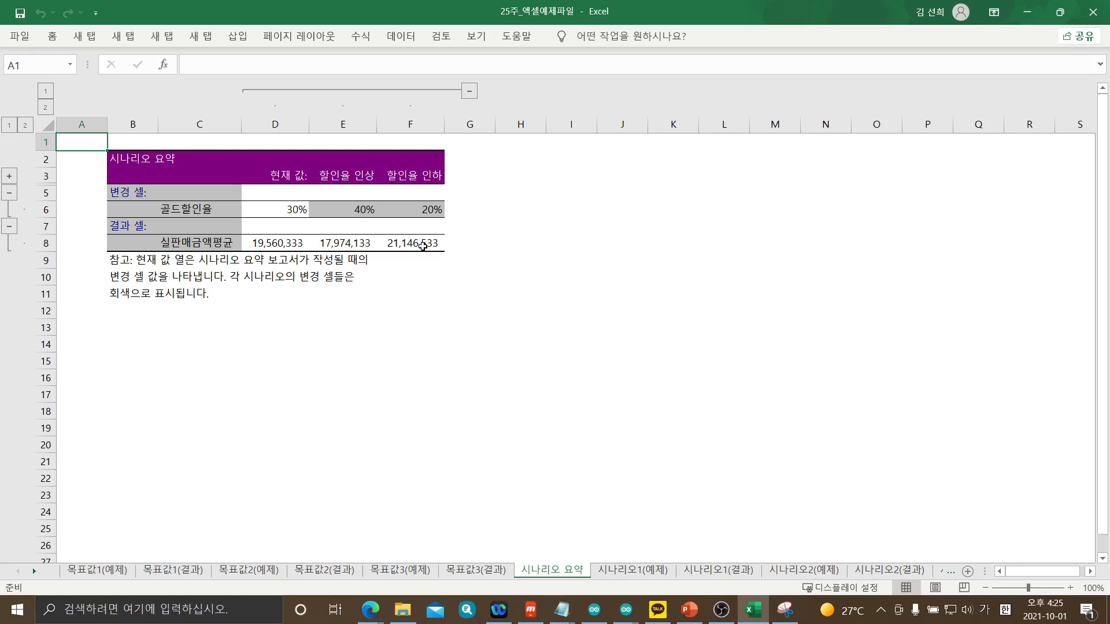
click(627, 571)
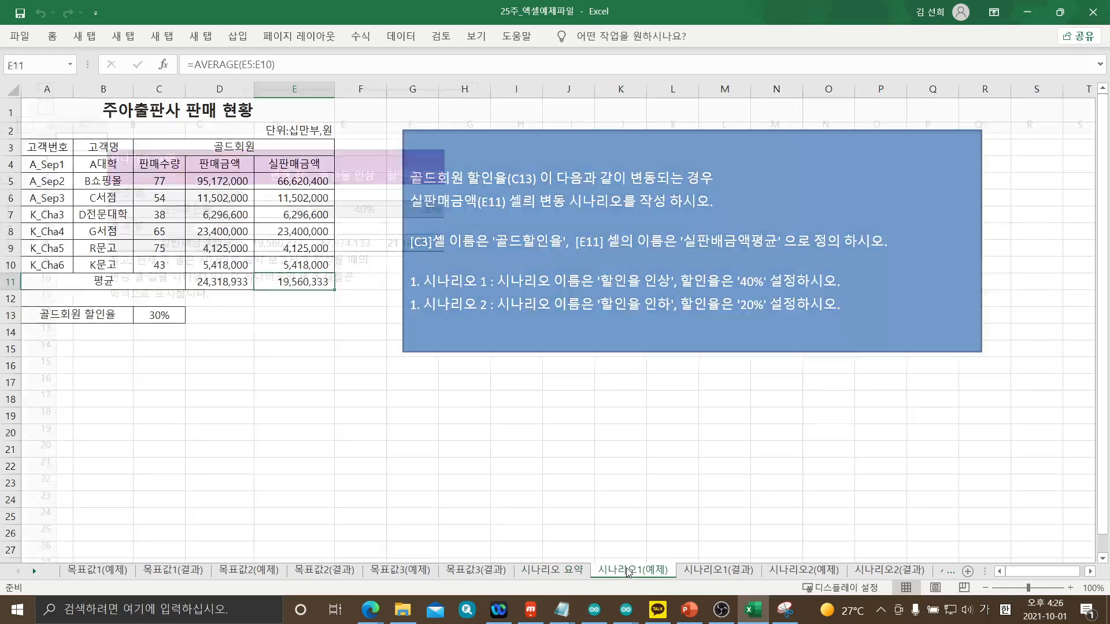
click(566, 573)
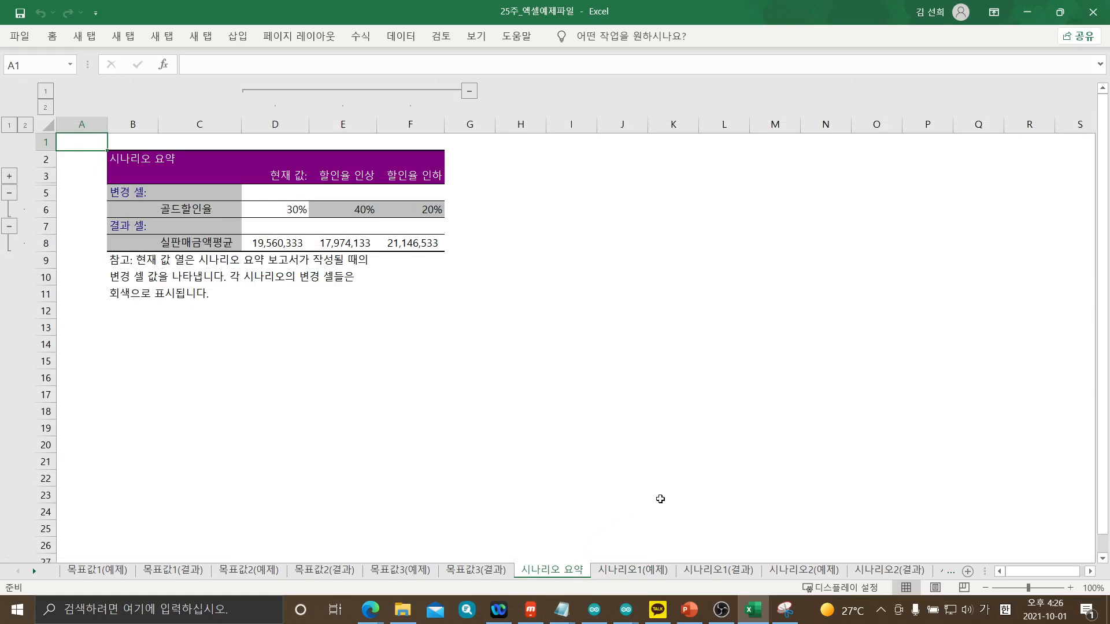
Examine the 시나리오2(예제) problem, relating the rate cells A13 and B13 to the totals in E10 and F10
click(809, 572)
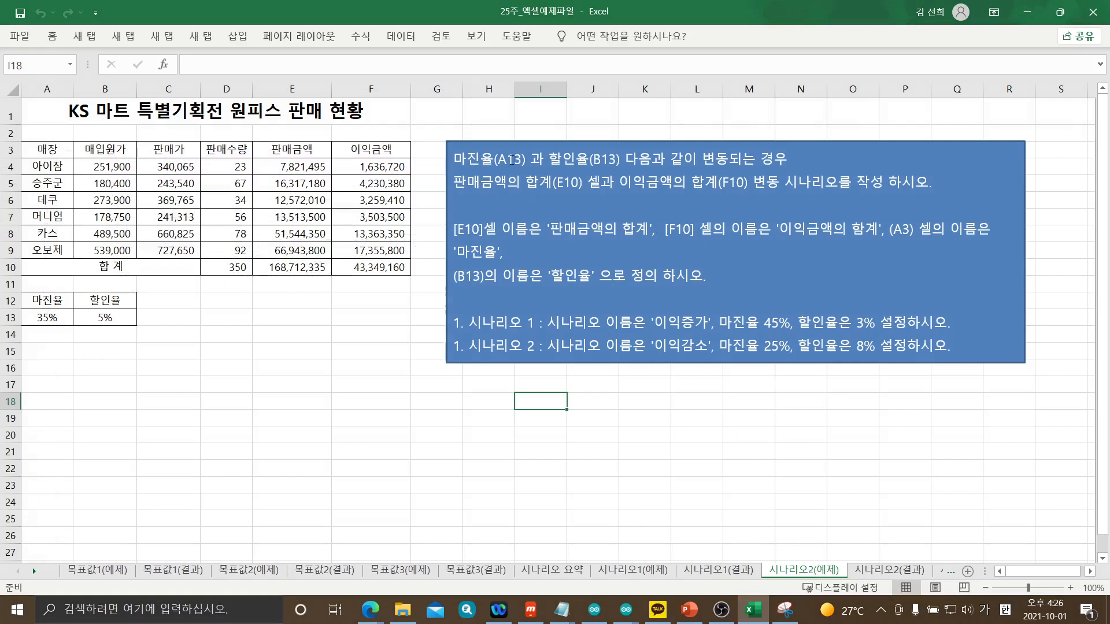
click(43, 318)
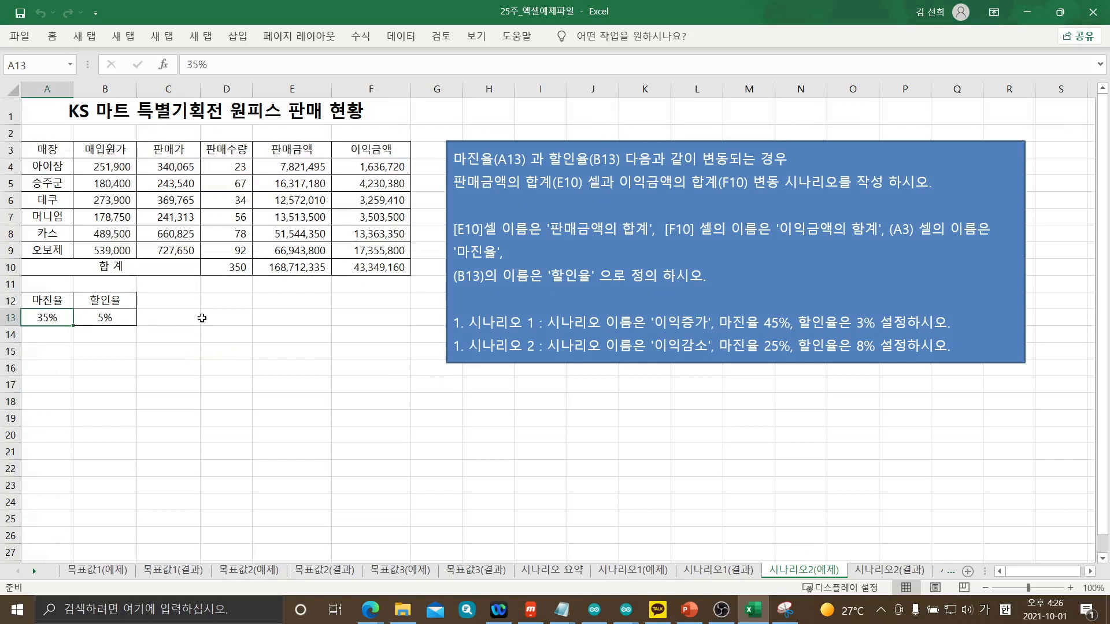
mouse_move(46, 318)
mouse_down()
mouse_move(106, 318)
mouse_move(48, 320)
mouse_move(85, 318)
mouse_up()
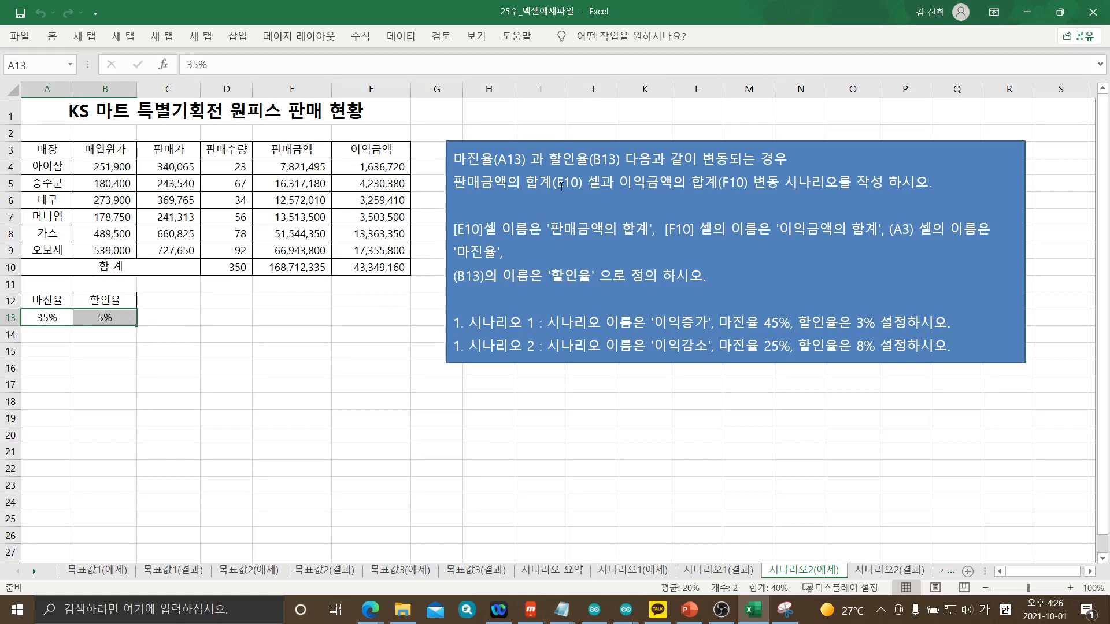
click(280, 269)
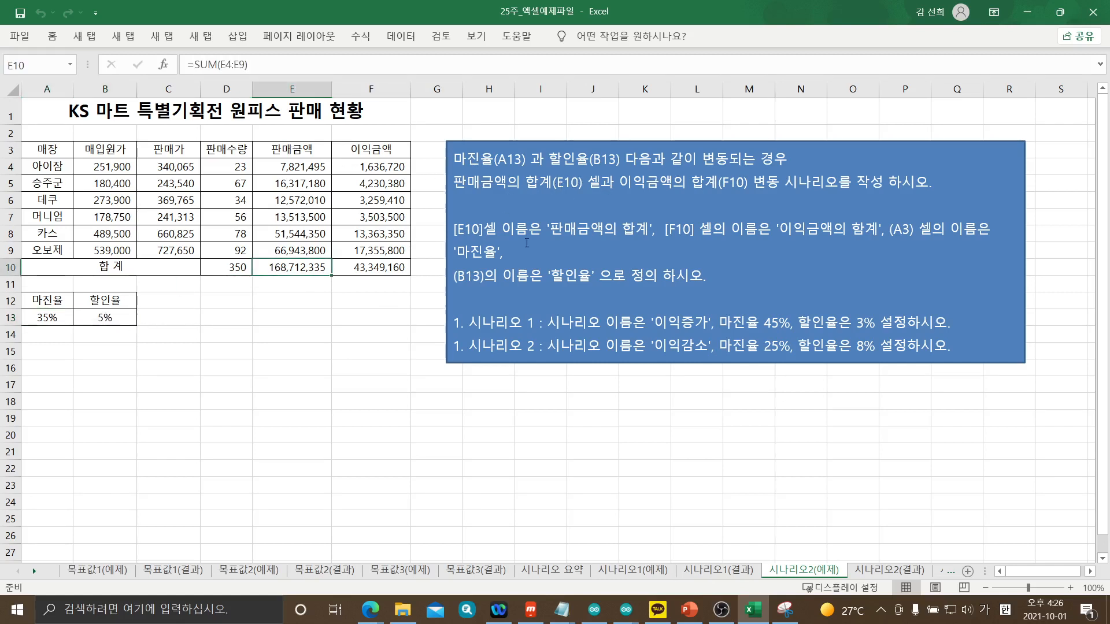
click(381, 269)
click(308, 268)
drag(308, 268, 352, 267)
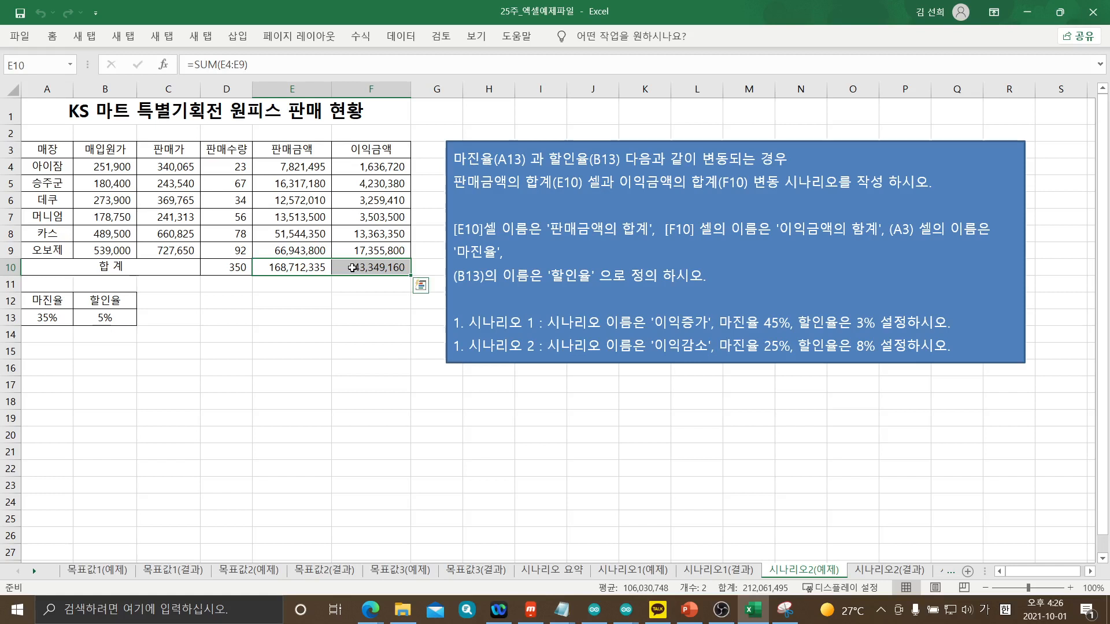
drag(36, 321, 95, 319)
drag(291, 264, 370, 264)
click(38, 317)
drag(37, 317, 95, 317)
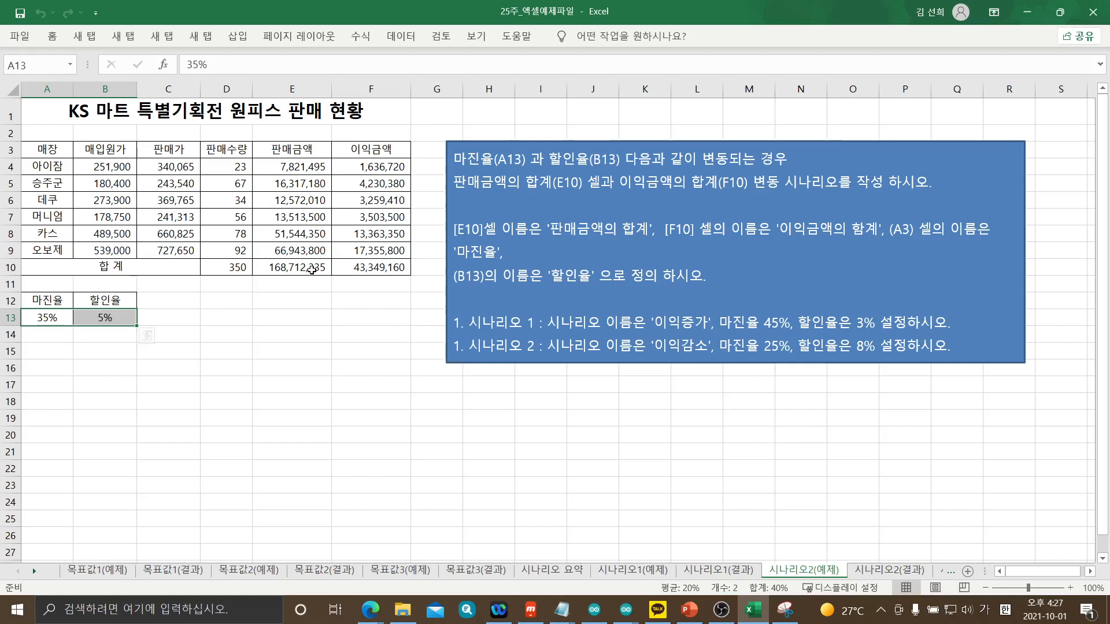
drag(312, 269, 351, 269)
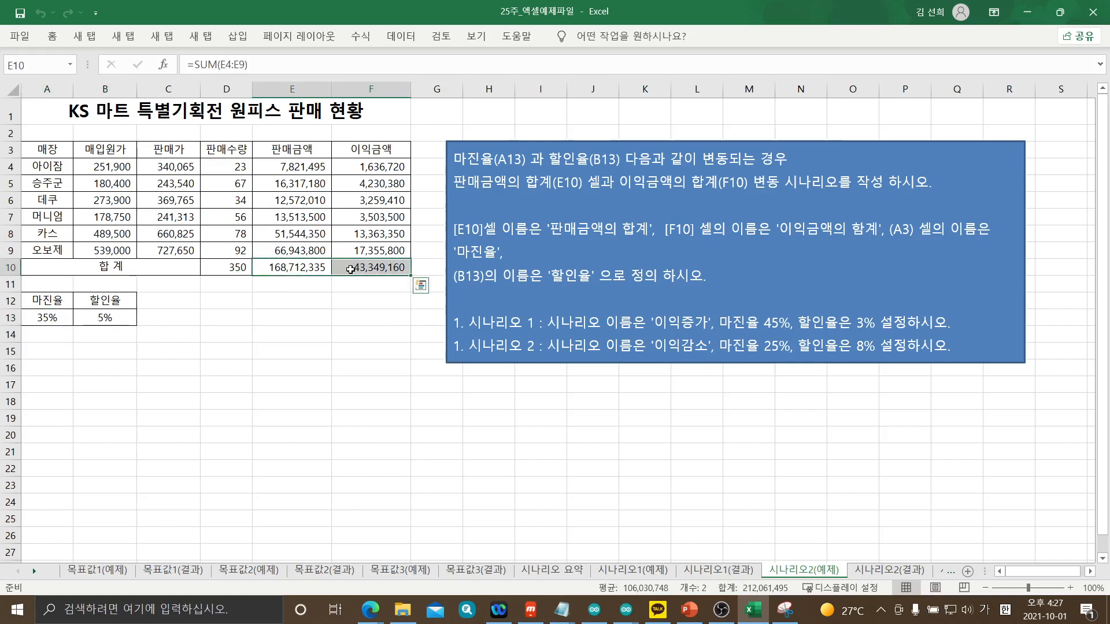
click(342, 314)
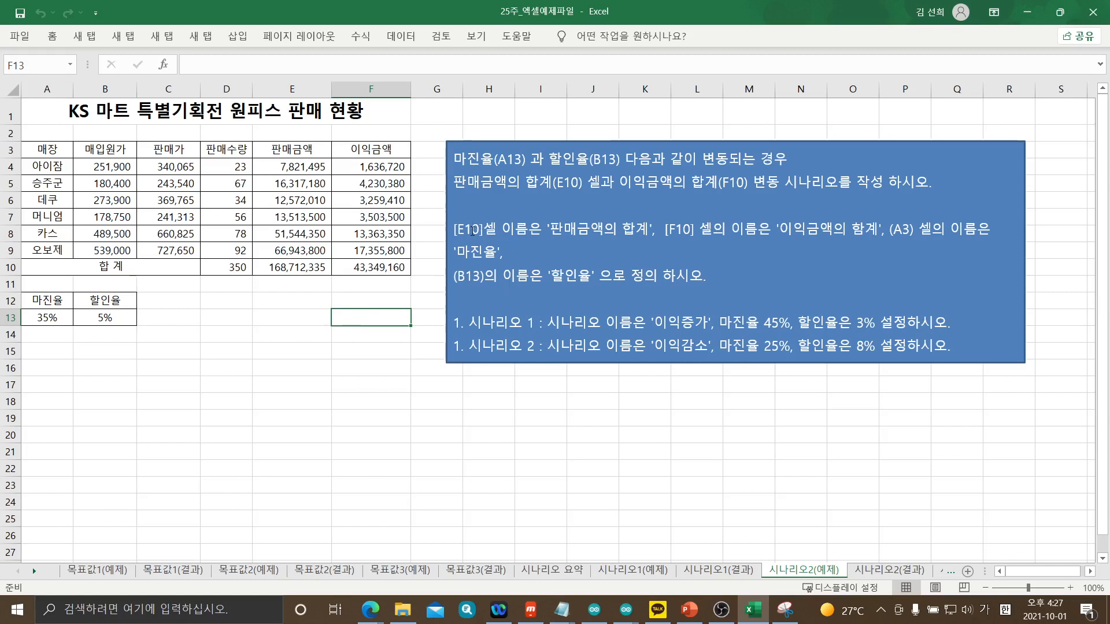
Name the sales total cell E10 판매금액의합계, without spaces
click(302, 268)
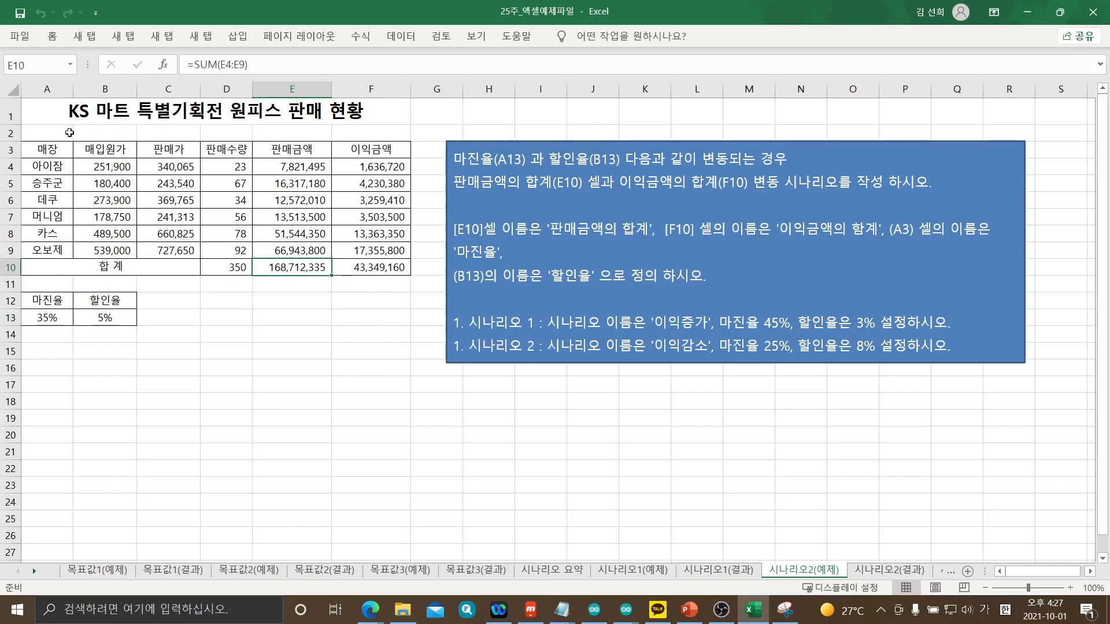
click(42, 68)
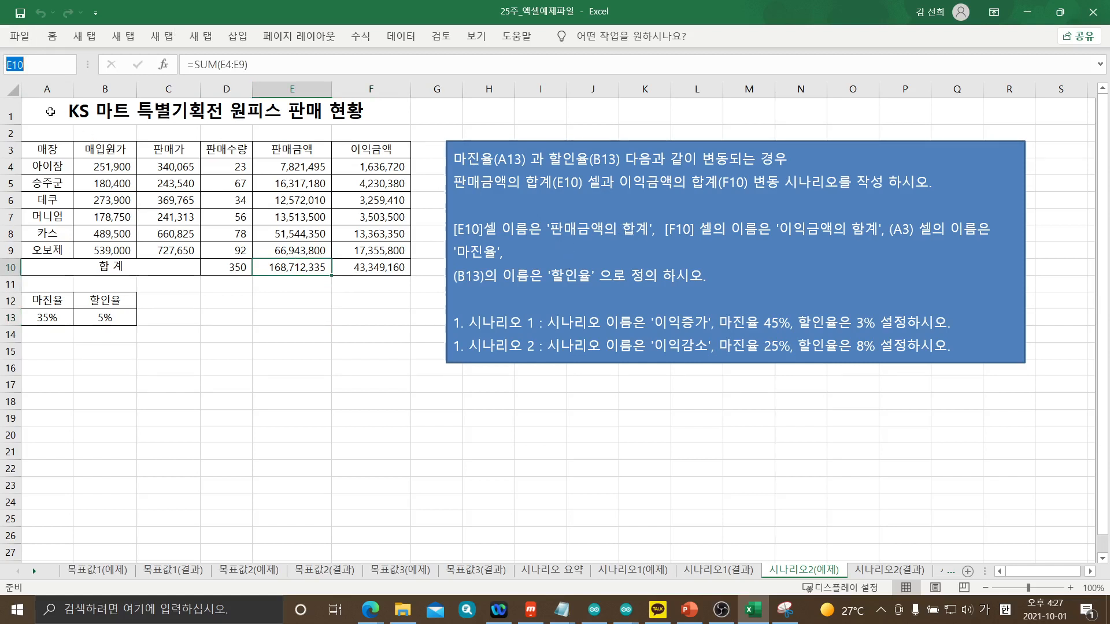
text(파매금애의 ㅎ)
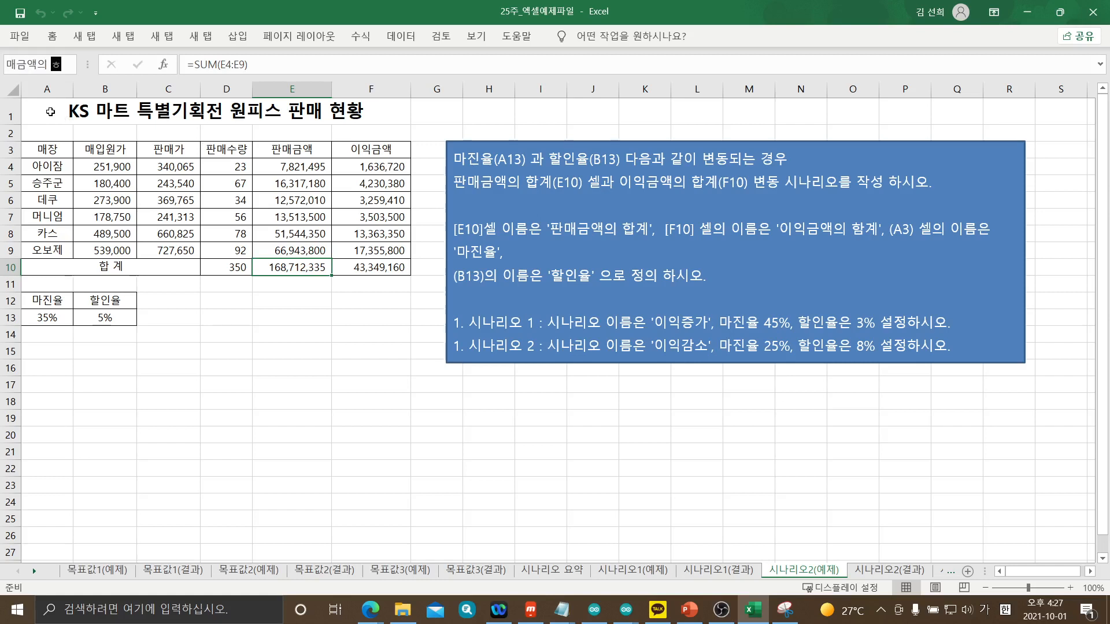
key(BackSpace)
text(합계)
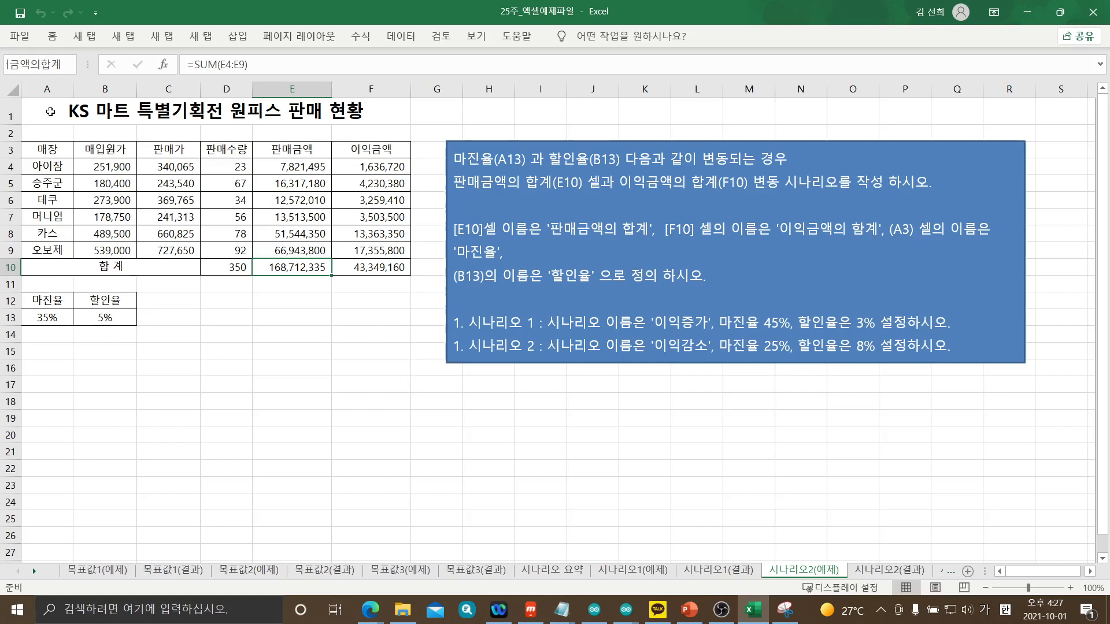
Define the name 판매금액의합계 for cell E10 and the name 이익금액의합계 for cell F10
key(Return)
click(368, 266)
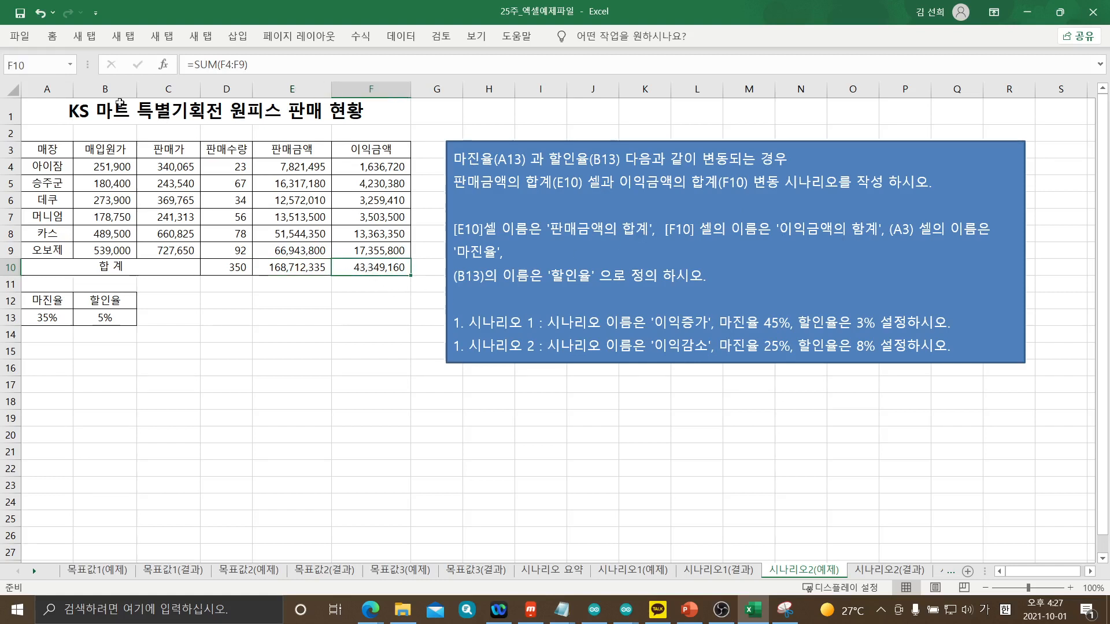
click(29, 64)
text(이익ㄱ)
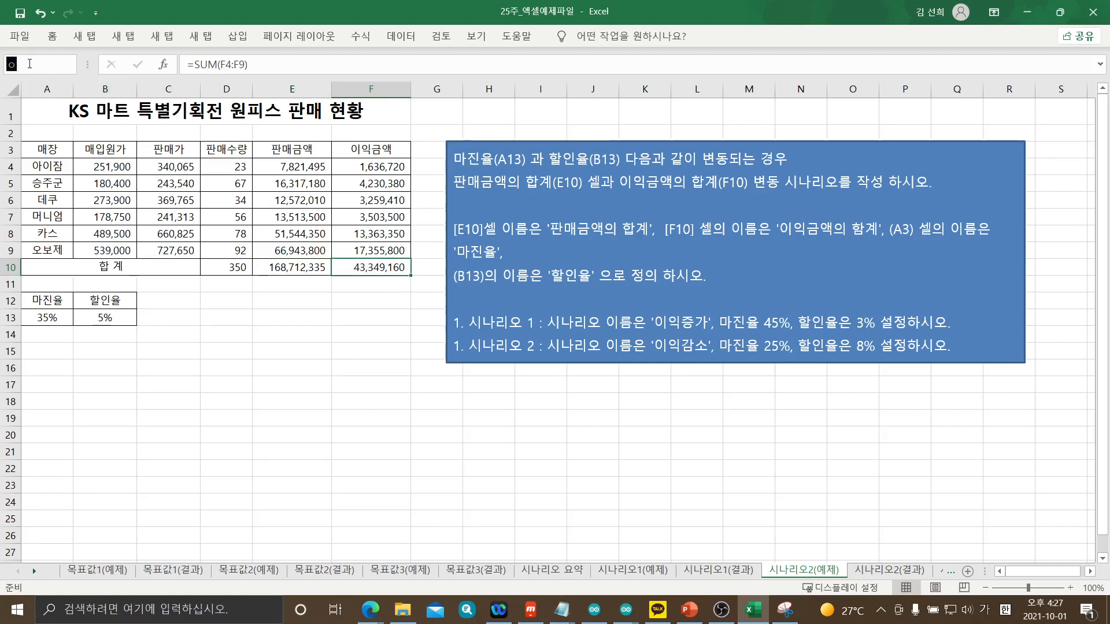
text(금액의합계)
key(Return)
Correct the cell reference for 마진율 in the blue instruction box to A13
drag(890, 229, 485, 270)
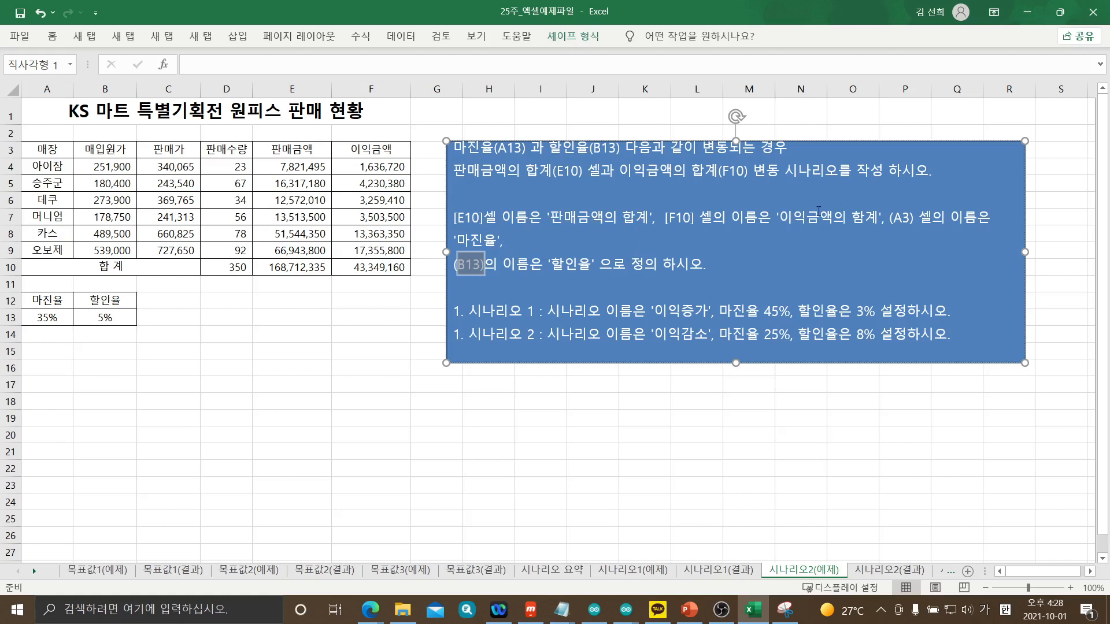
click(889, 231)
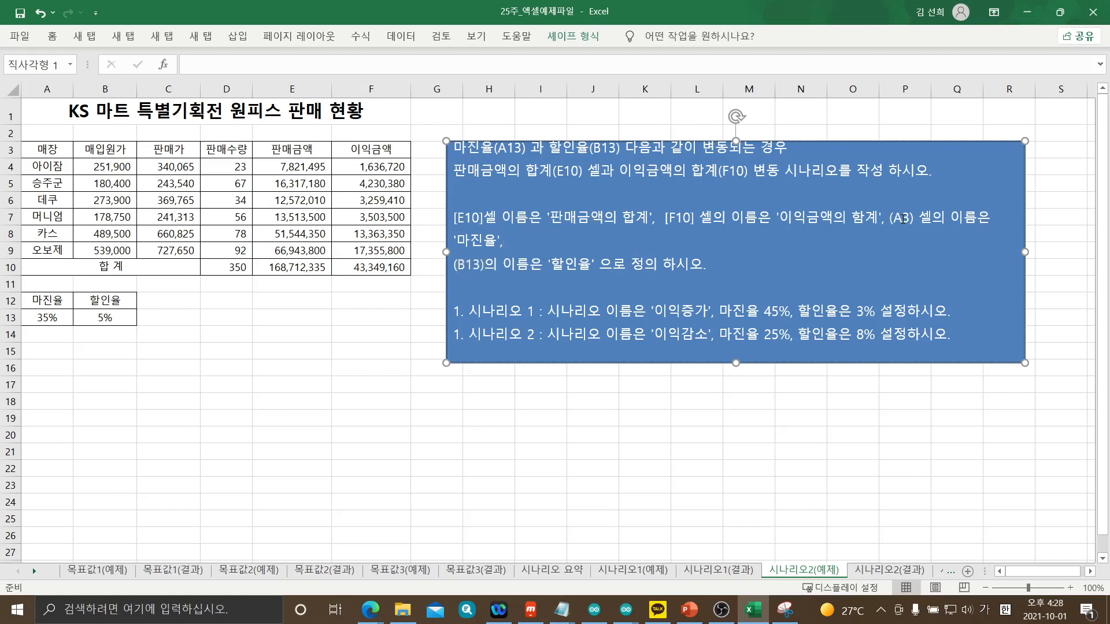
text(1)
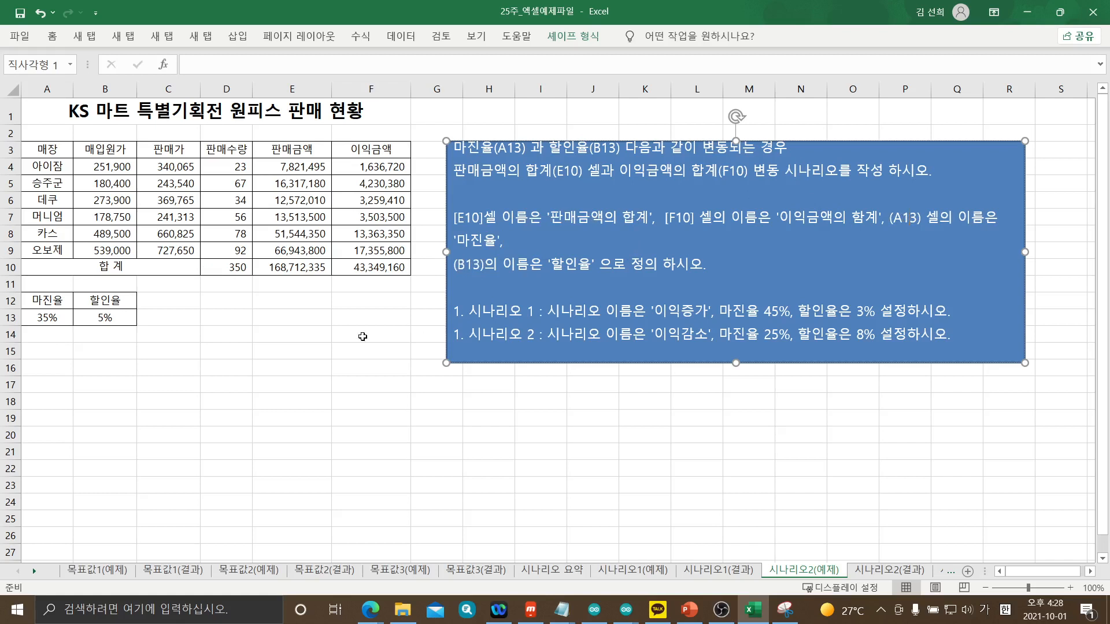
Define the name 마진율 for cell A13
click(103, 319)
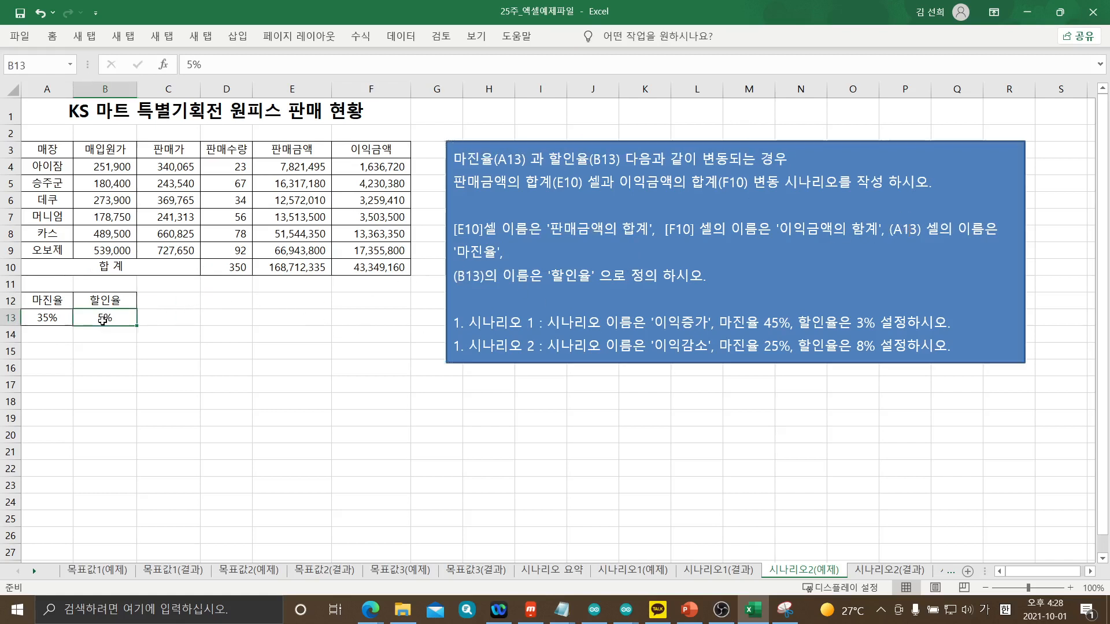
click(55, 321)
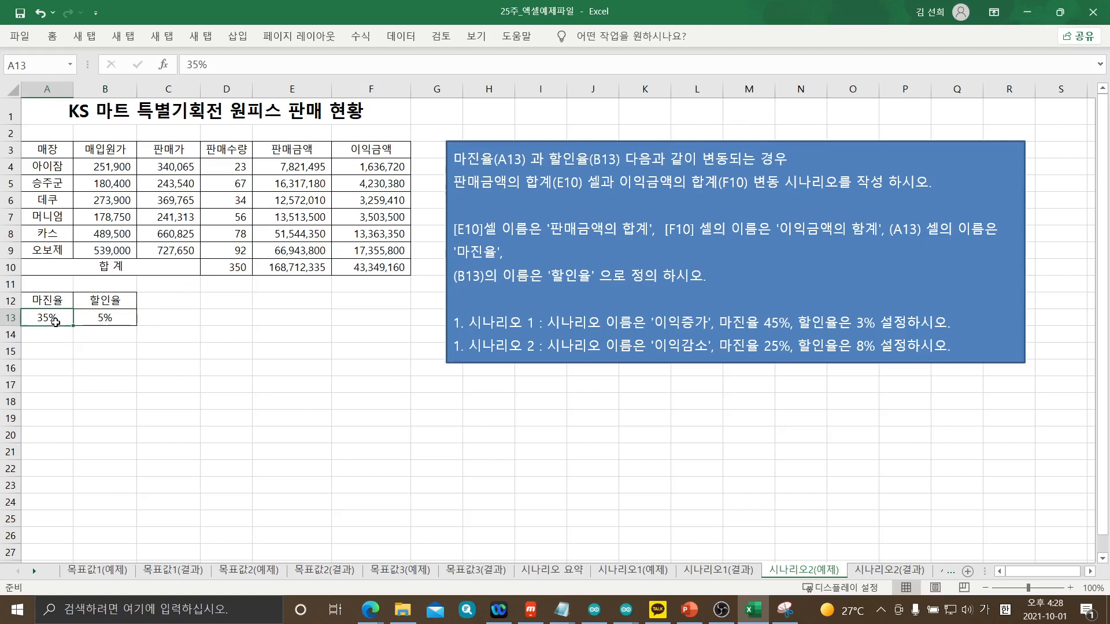
click(37, 65)
text(마진율)
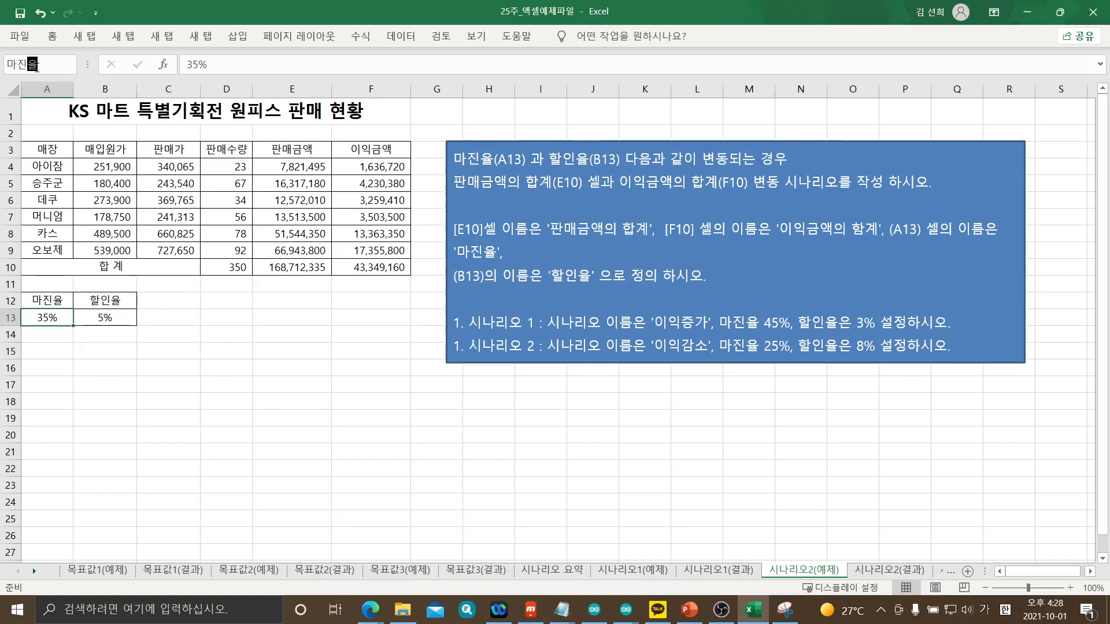
key(Return)
Define the name 할인율 for cell B13
click(88, 317)
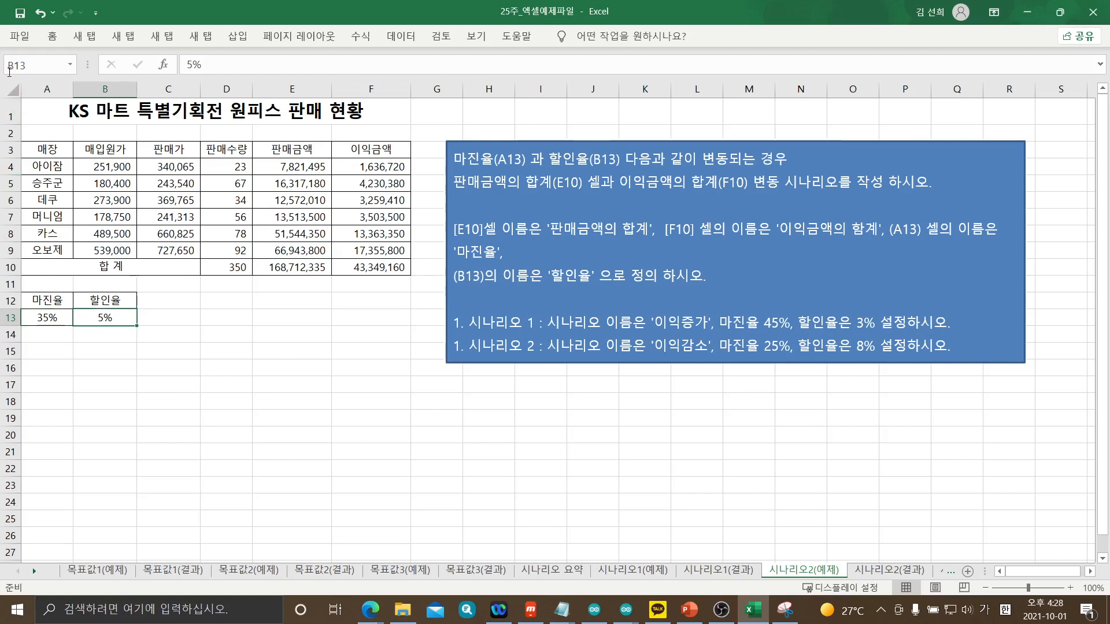
click(36, 66)
text(할ㅇㅇ)
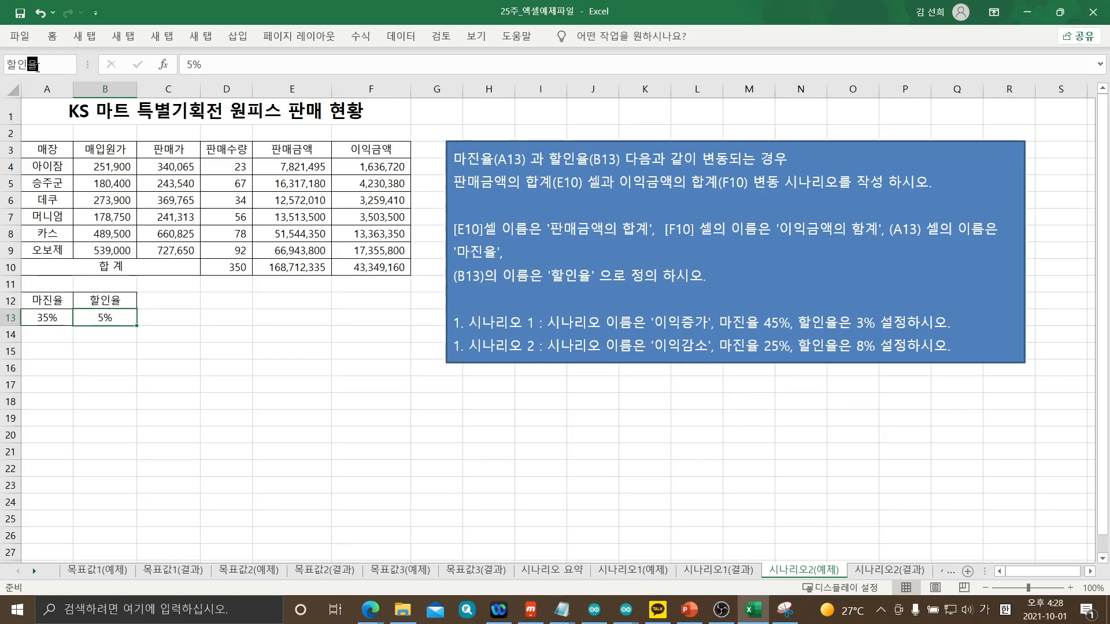
text(ㅠㄹ)
key(Return)
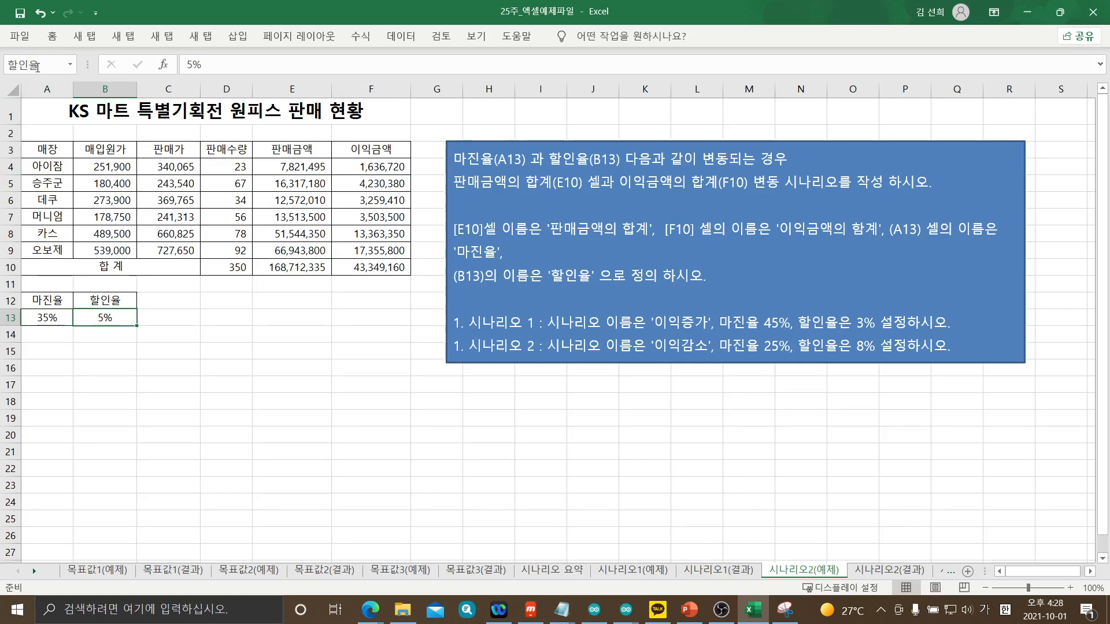
click(273, 349)
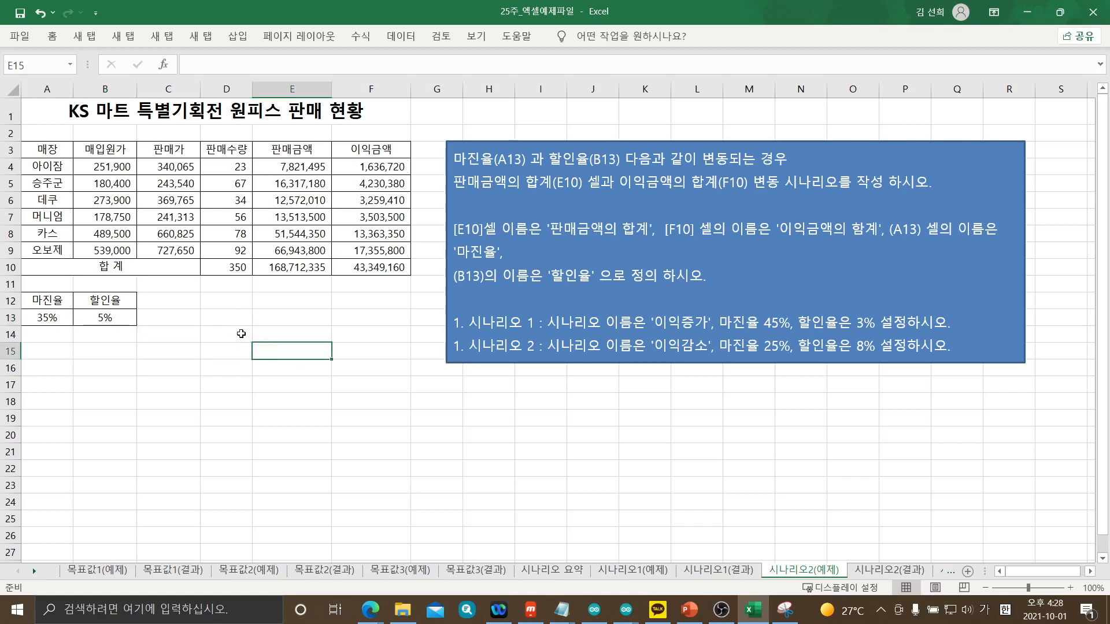
drag(59, 320, 96, 318)
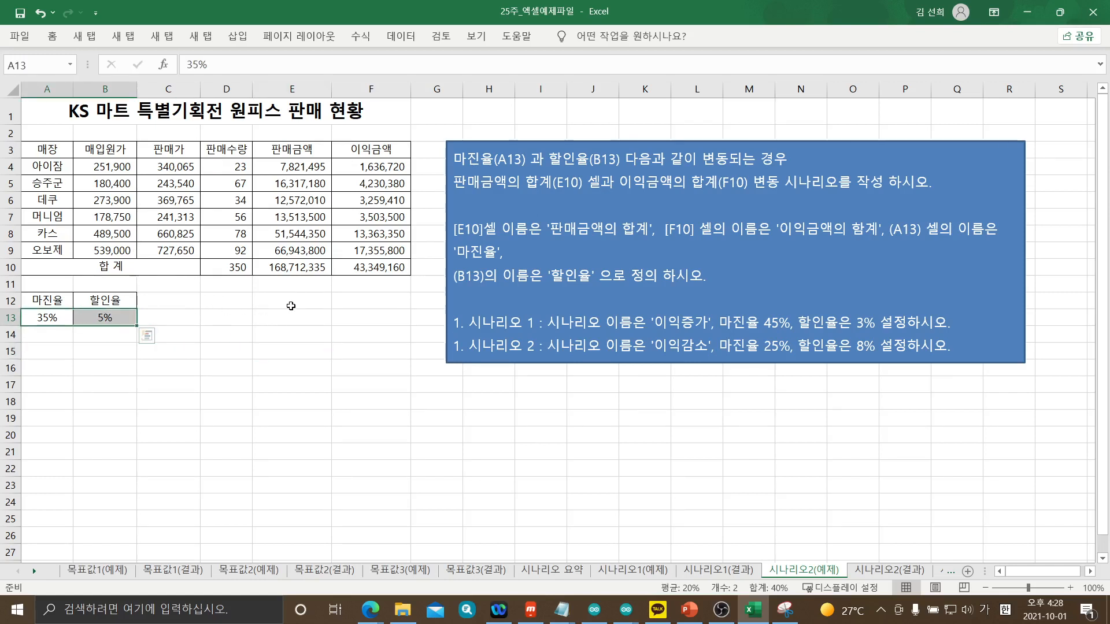
drag(292, 267, 348, 267)
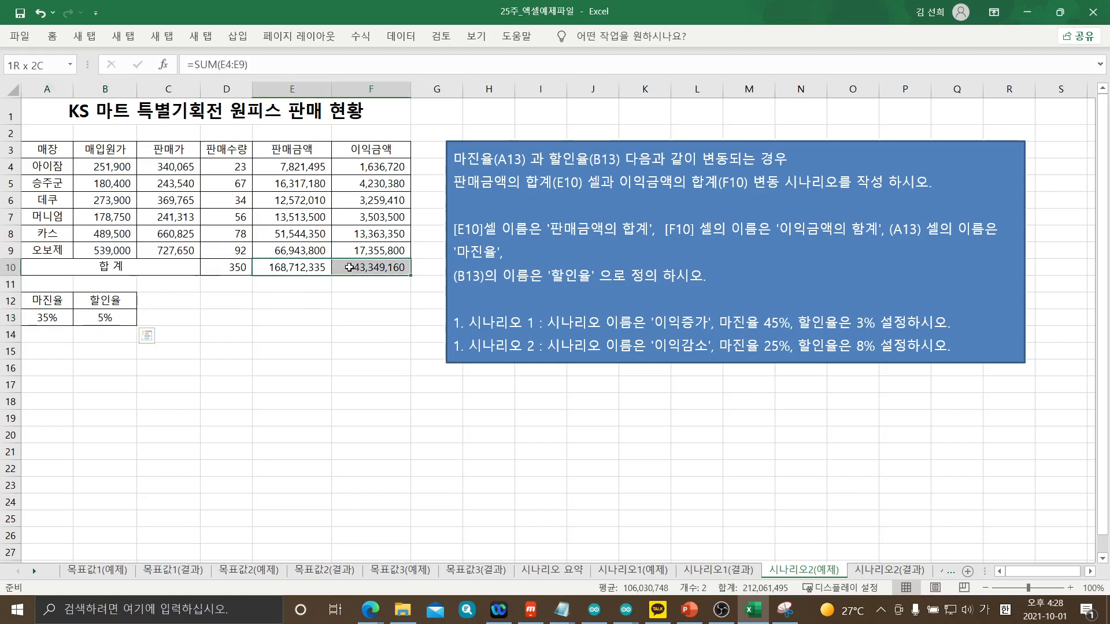
drag(45, 317, 81, 317)
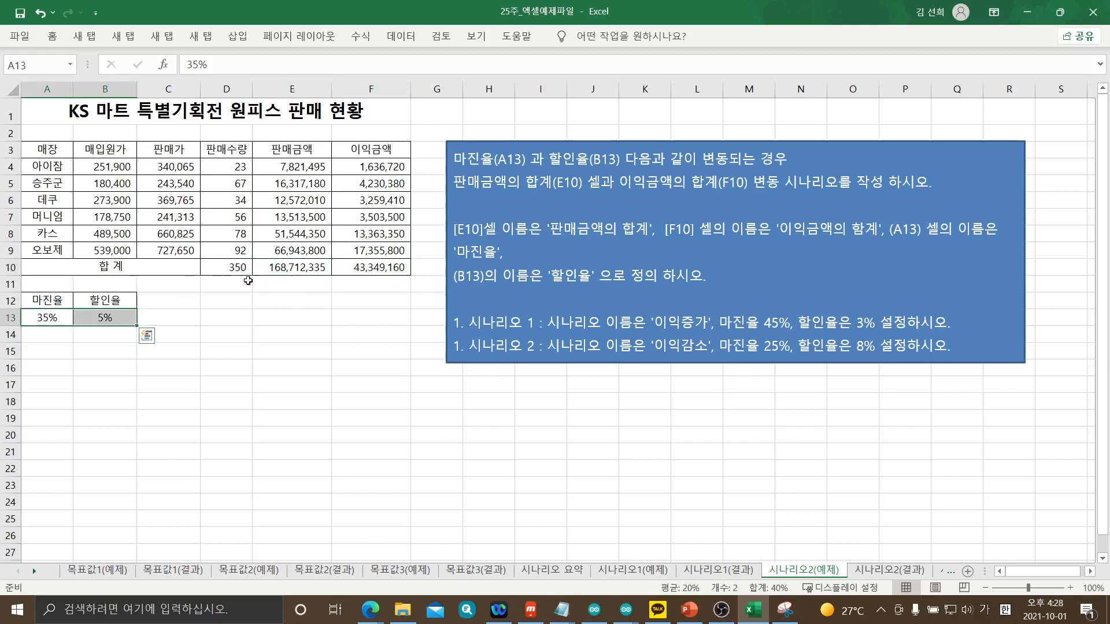
drag(271, 268, 335, 266)
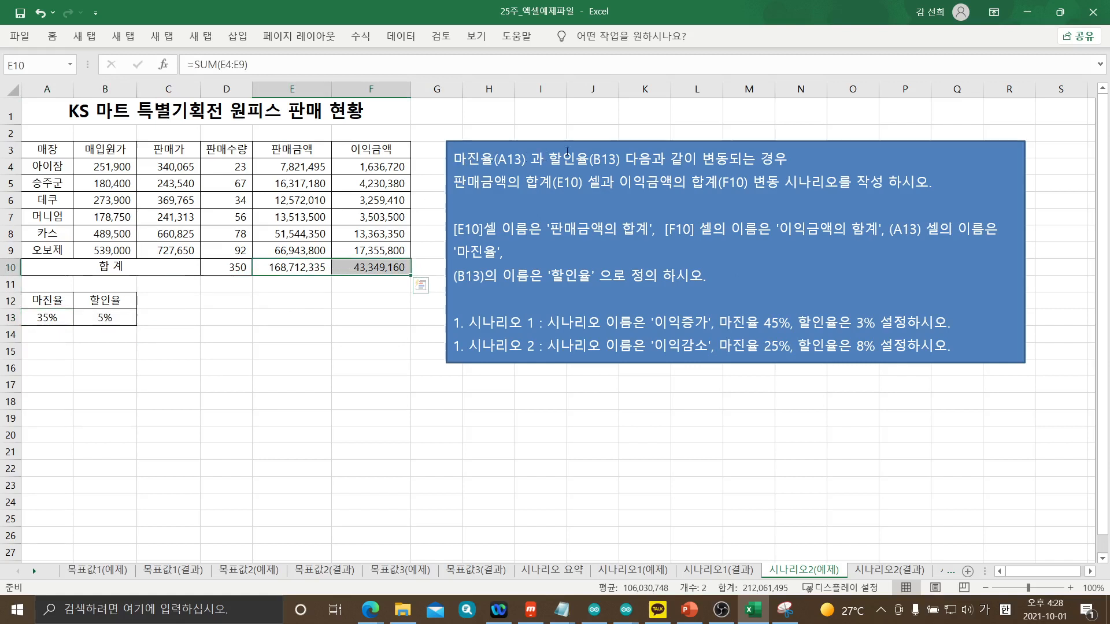
drag(525, 193, 588, 185)
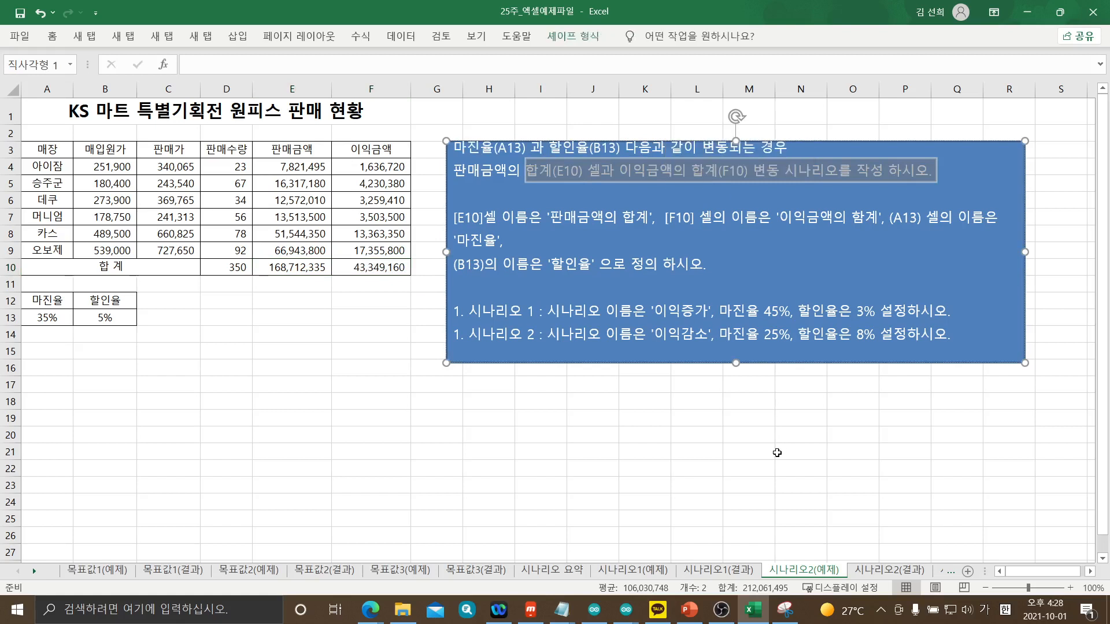
click(347, 419)
With the totals E10:F10 selected, add a scenario named 이익증가 in the Scenario Manager, using A13:B13 as its changing cells
drag(293, 267, 370, 267)
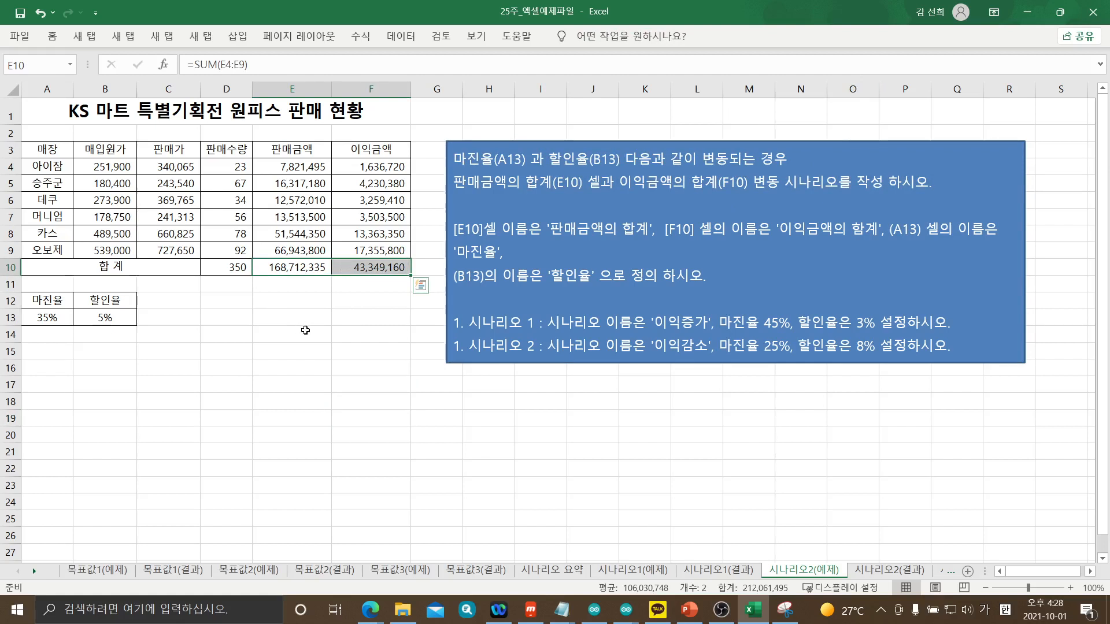
click(409, 39)
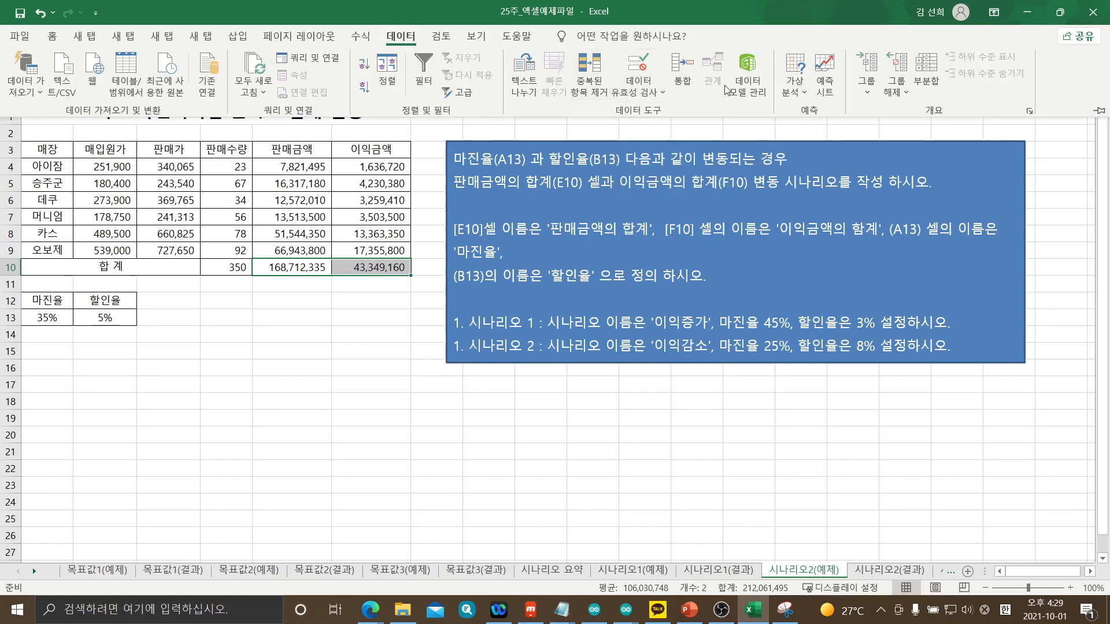
click(801, 93)
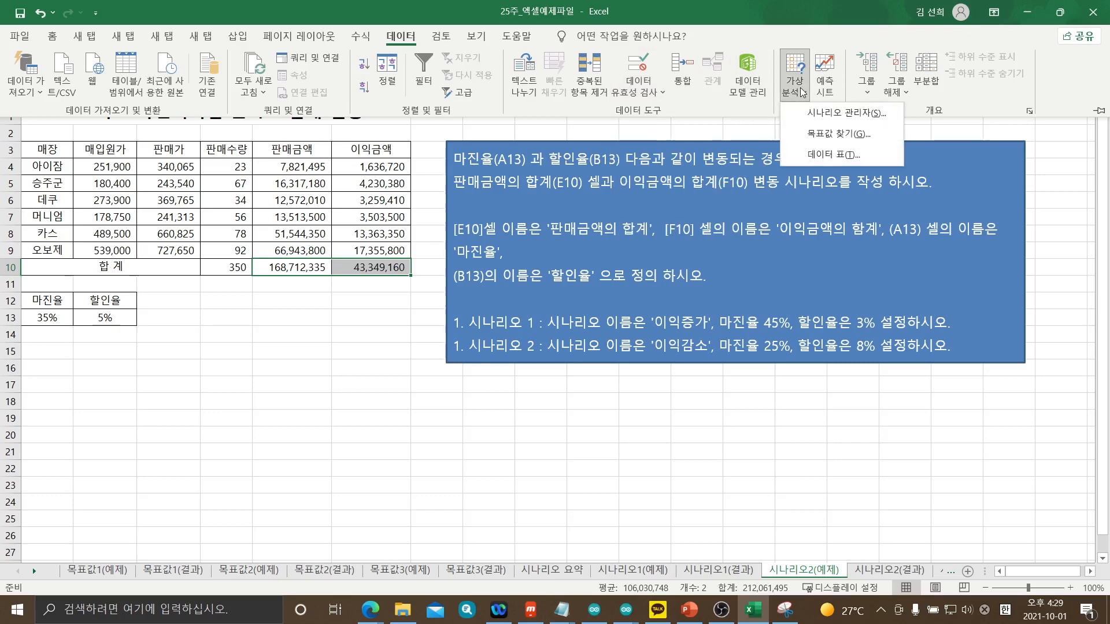
click(820, 115)
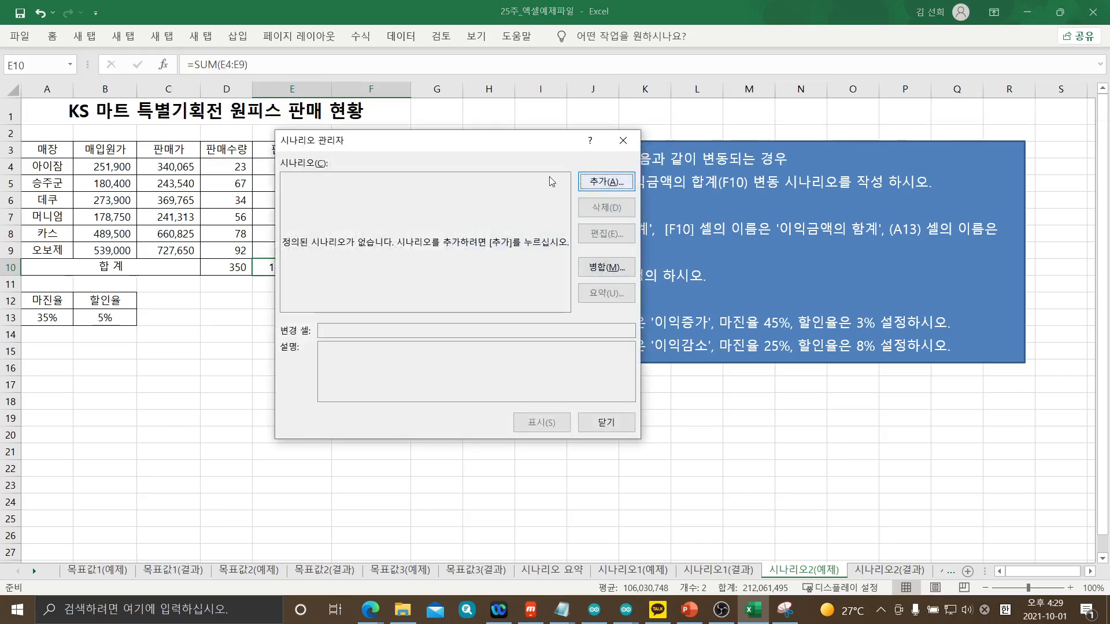
drag(526, 153, 340, 211)
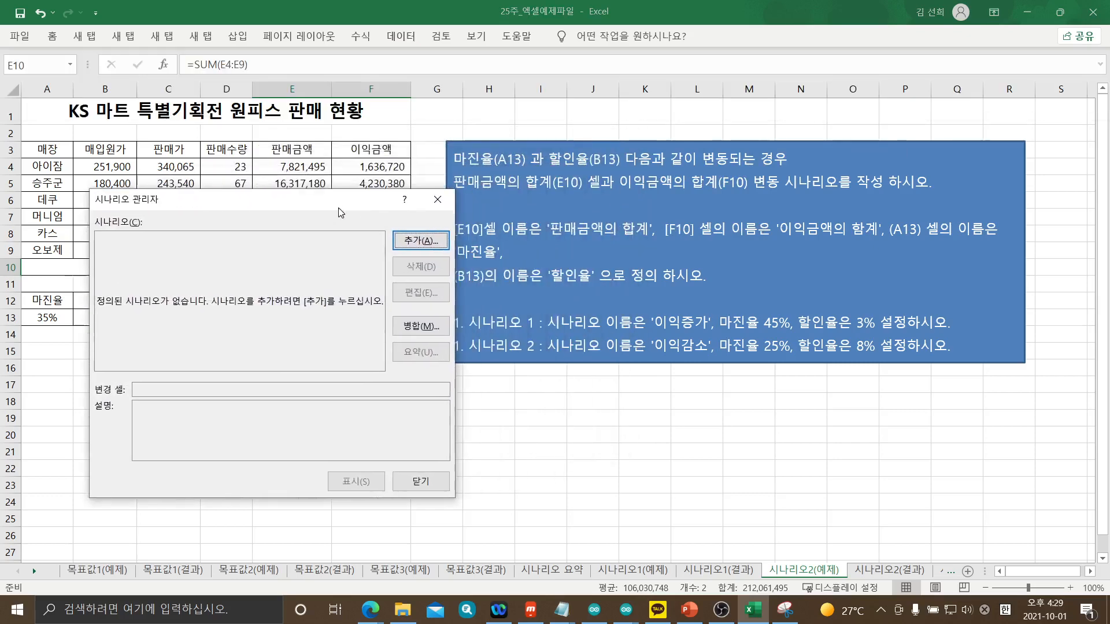
click(407, 245)
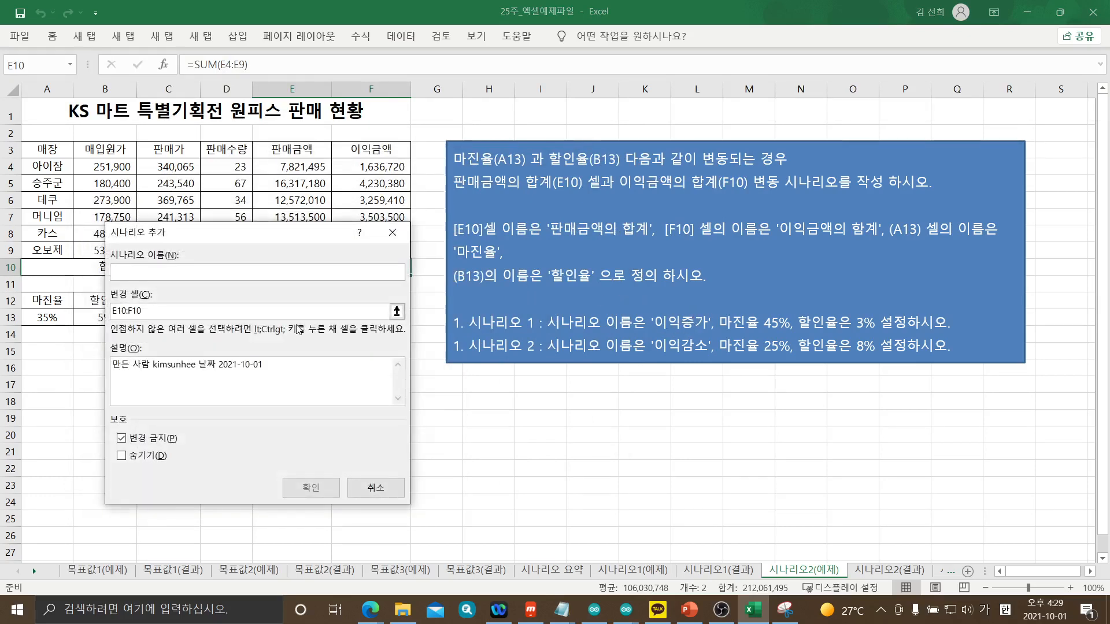
text(이)
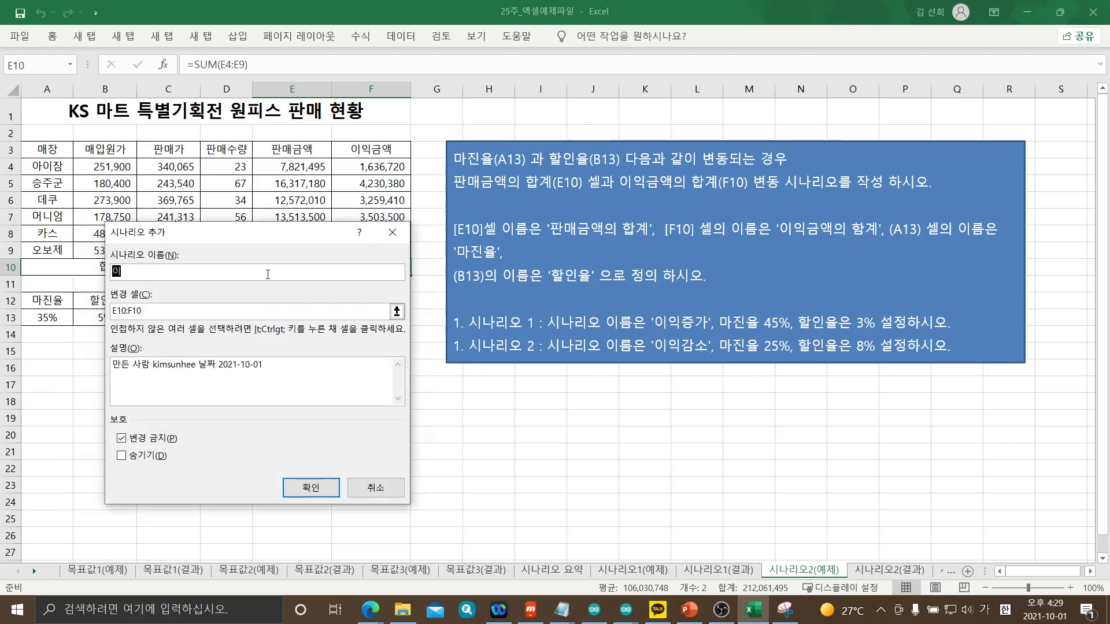
text(익ㅈ가)
click(191, 314)
drag(191, 241, 330, 341)
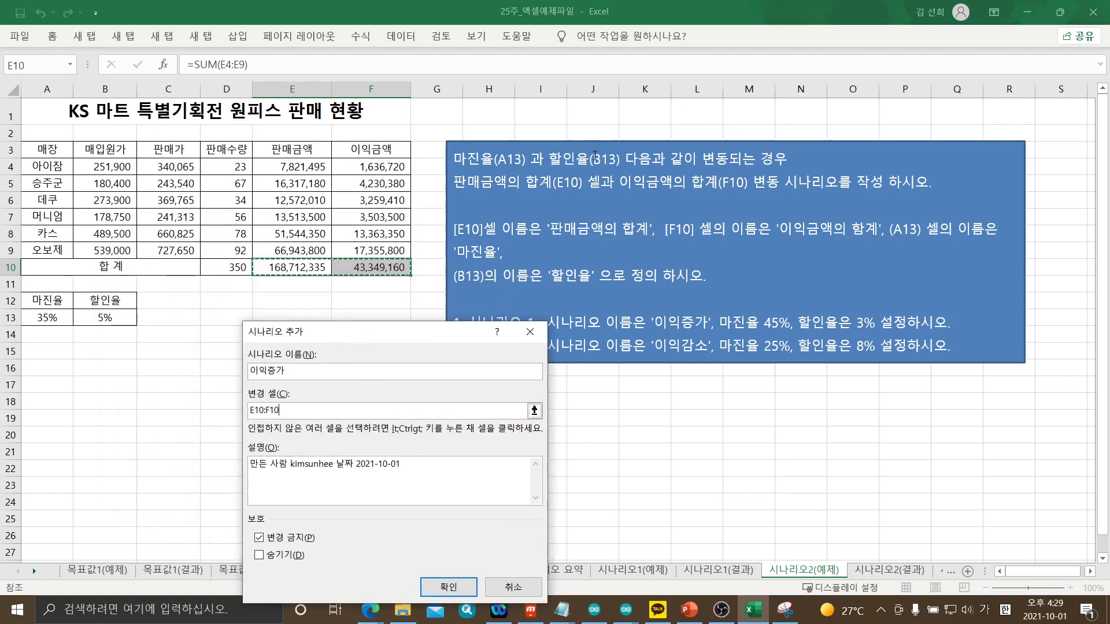
drag(56, 319, 93, 317)
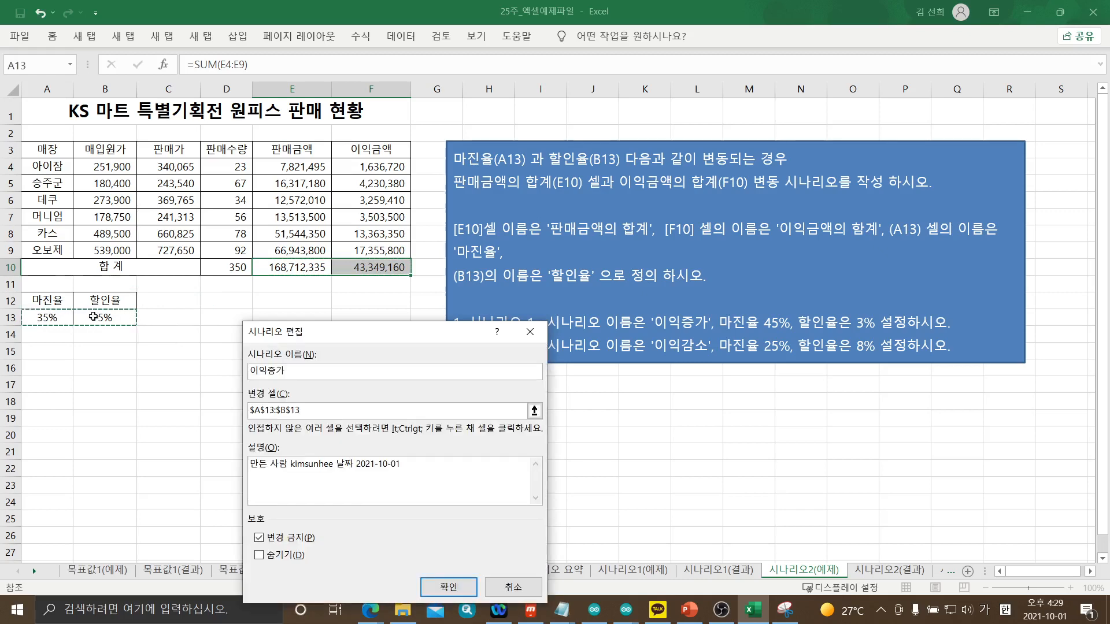
click(457, 590)
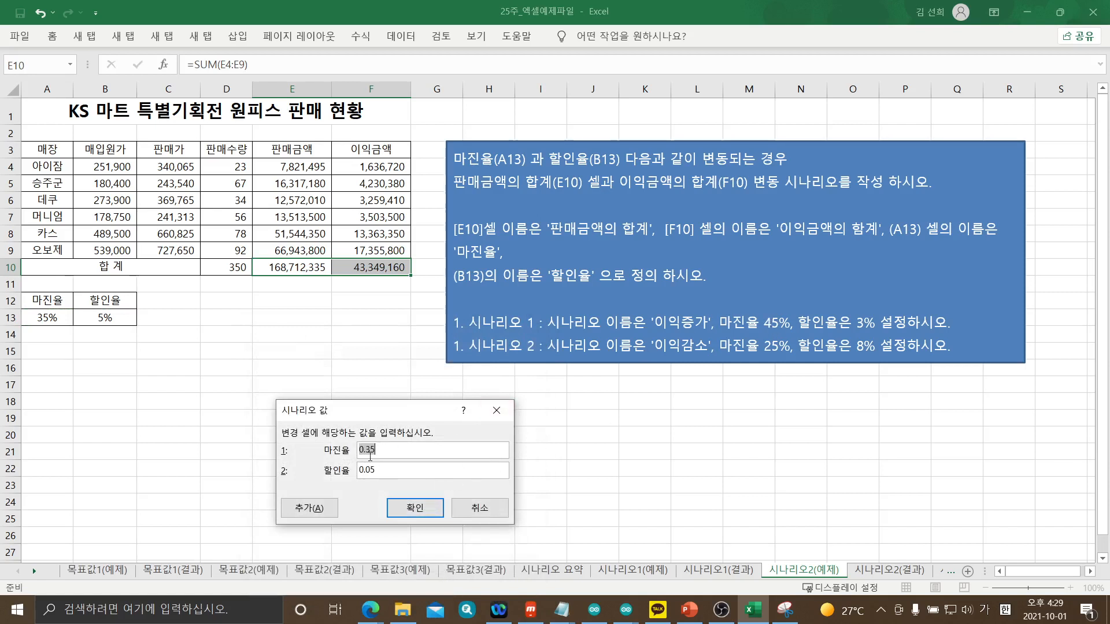
Set the 이익증가 scenario's values to 45% for 마진율 and 3% for 할인율
text(45)
double_click(379, 470)
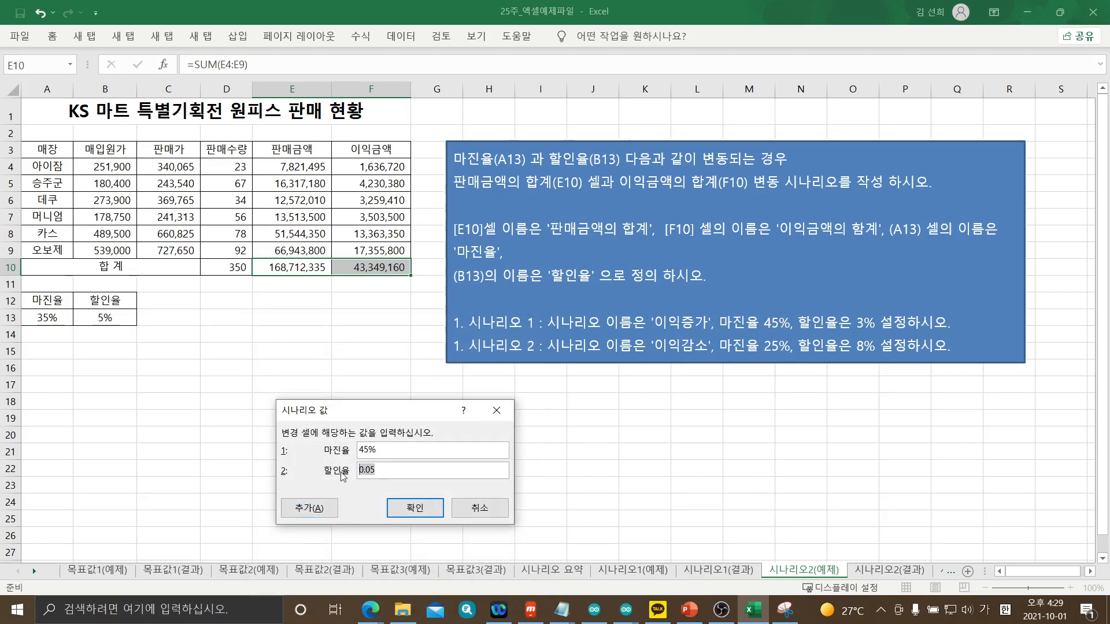
text(3%)
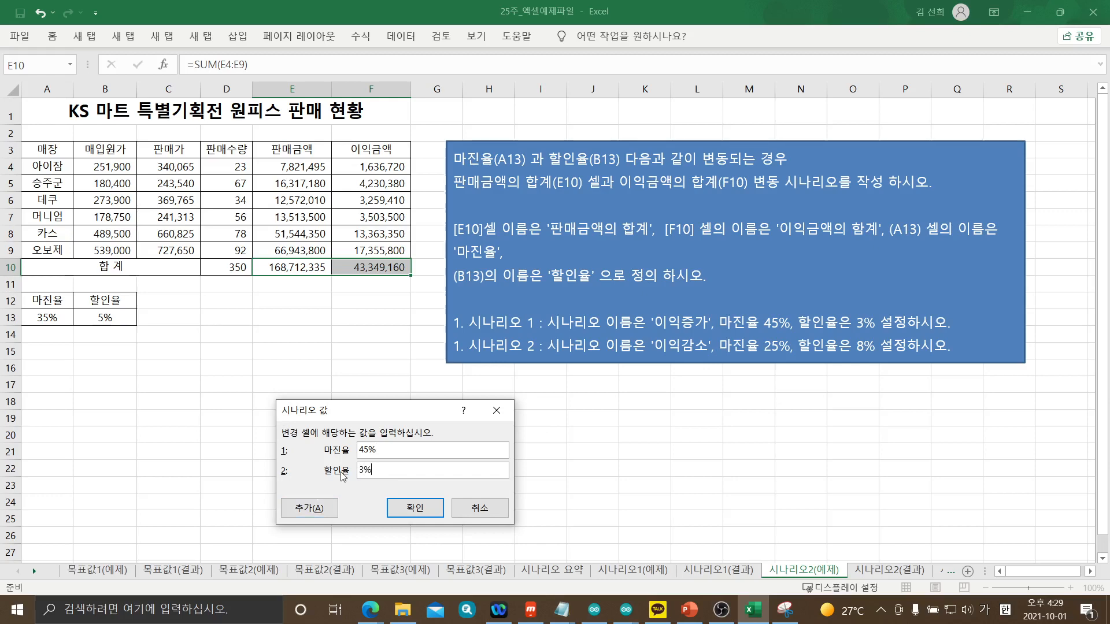
click(415, 507)
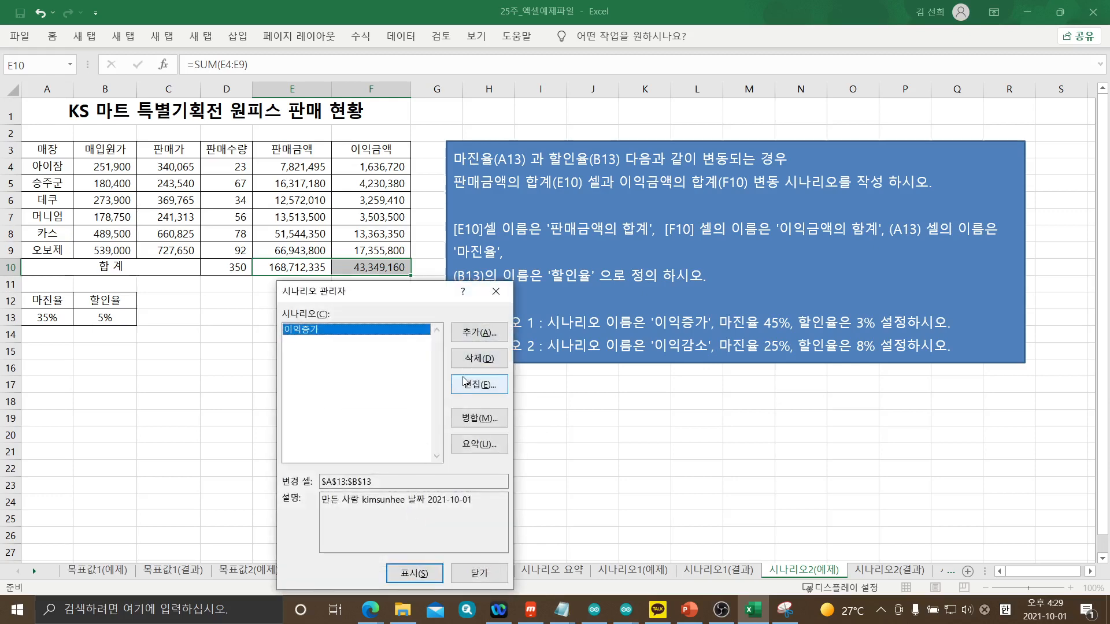
Add a second scenario named 이익감소 in the Scenario Manager, with A13:B13 as its changing cells
click(466, 337)
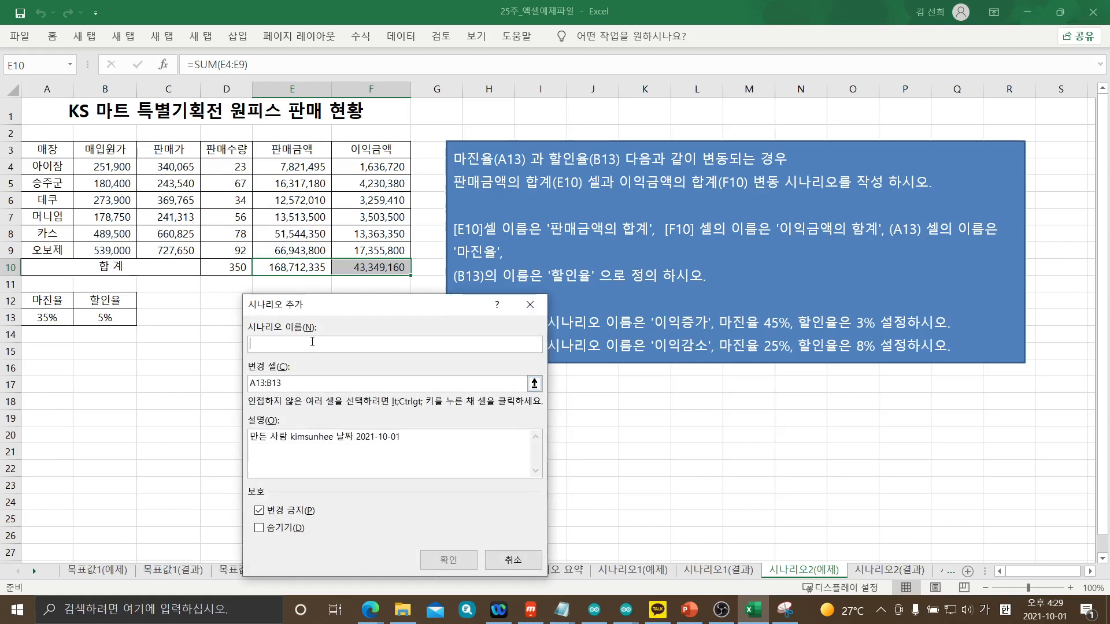
text(이익감ㅅ)
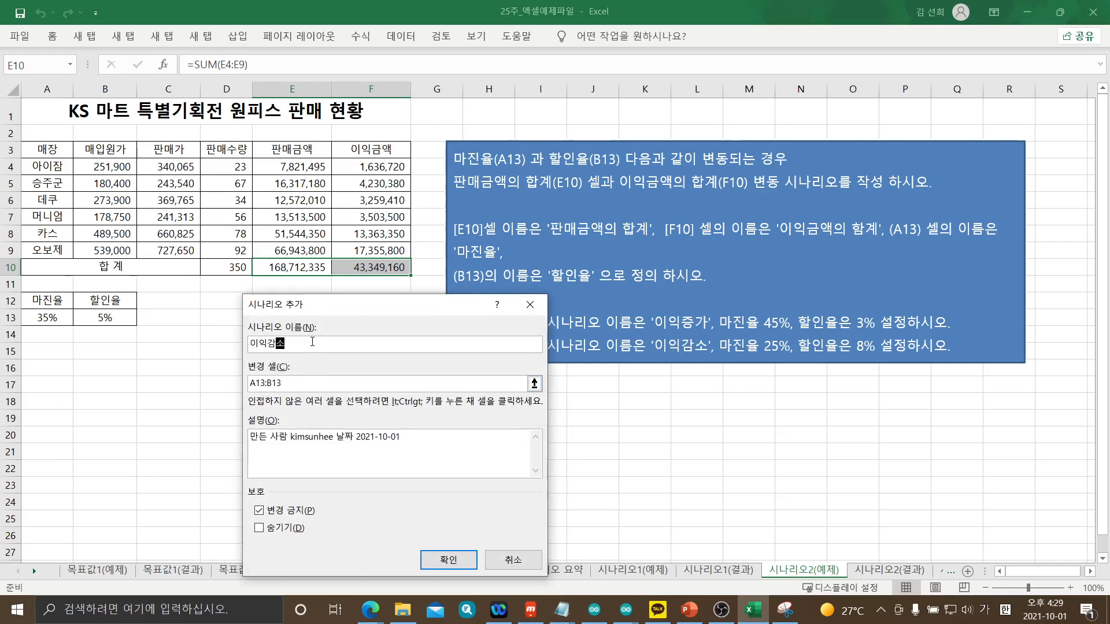
click(313, 378)
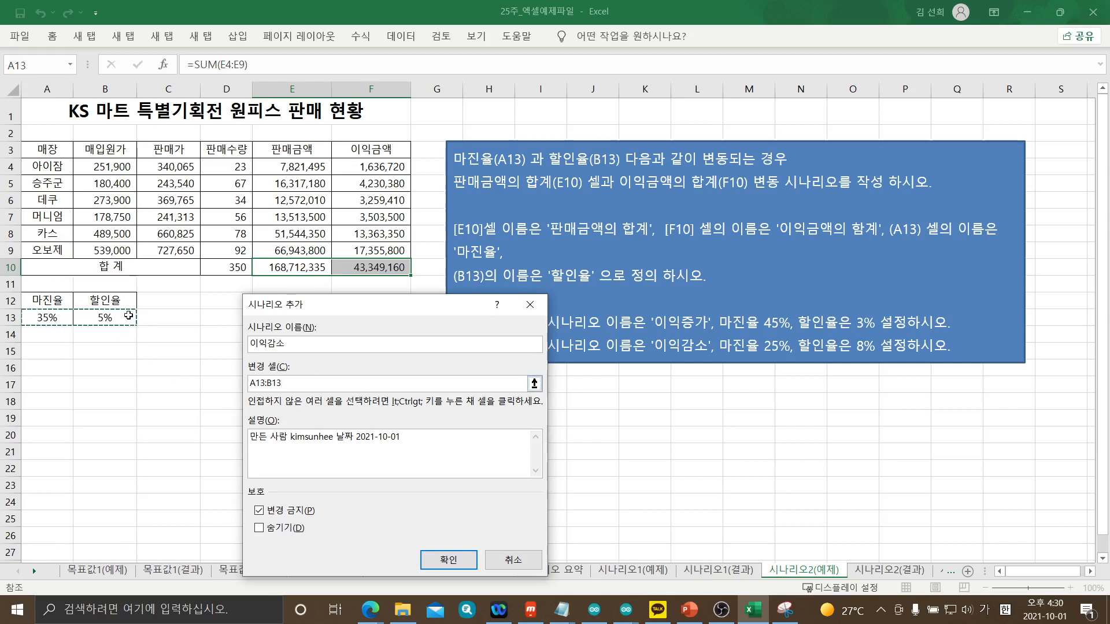
click(448, 560)
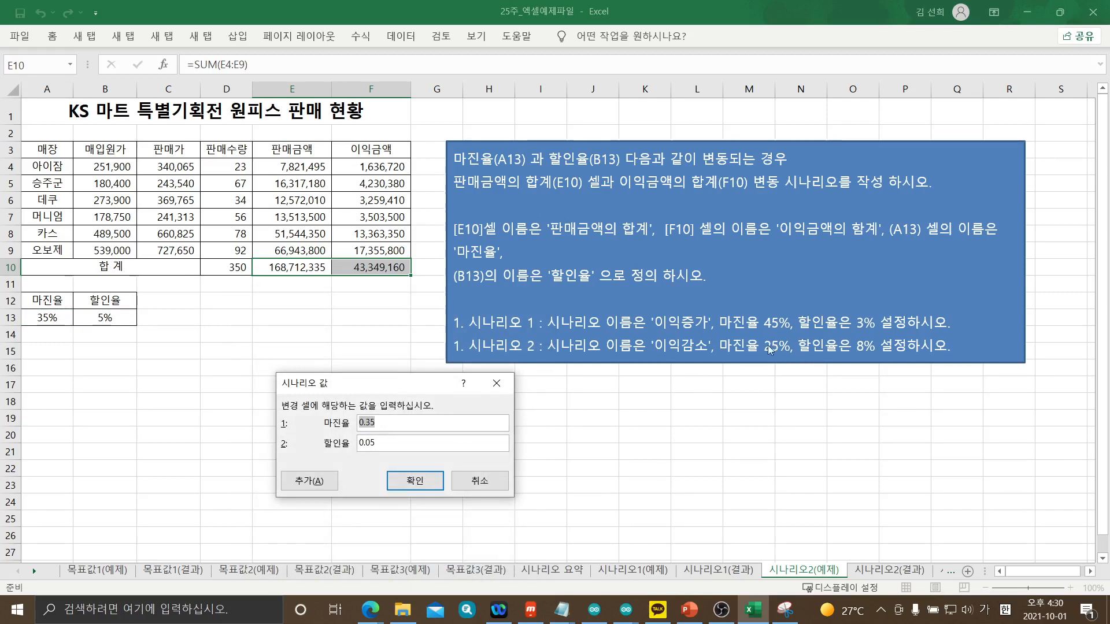
Set the 이익감소 scenario's values to 25% for 마진율 and 8% for 할인율
text(25)
key(Tab)
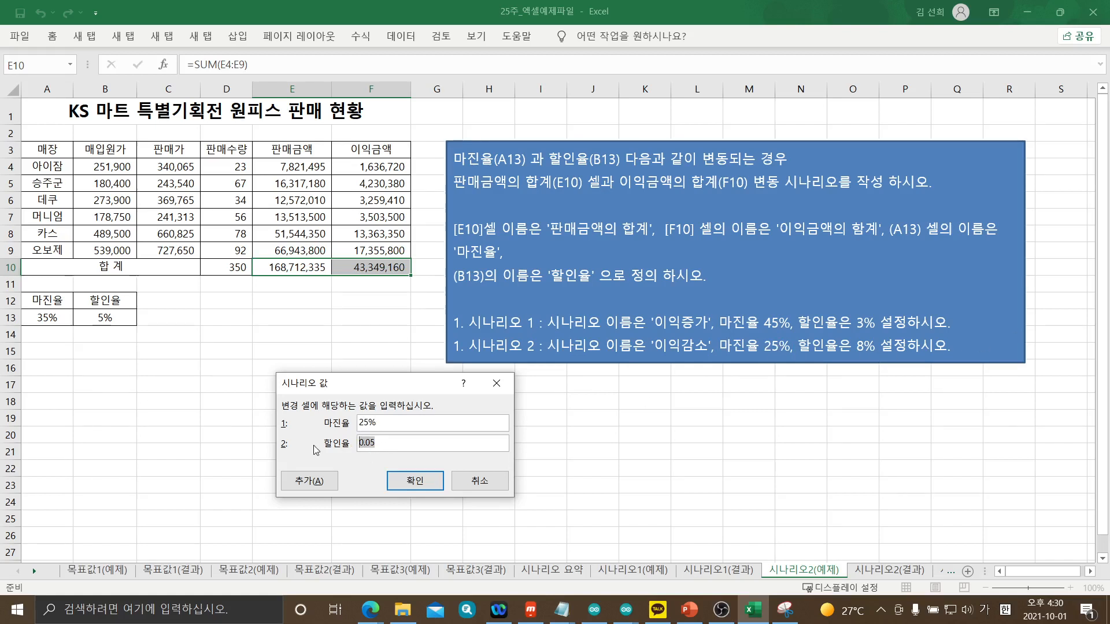
text(8%)
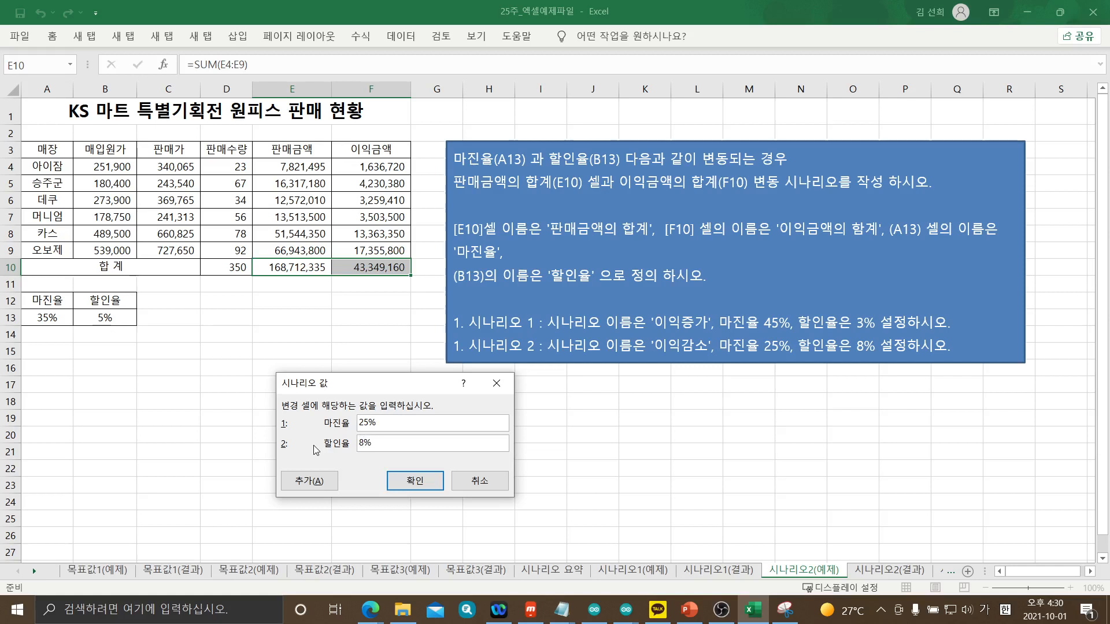
click(394, 484)
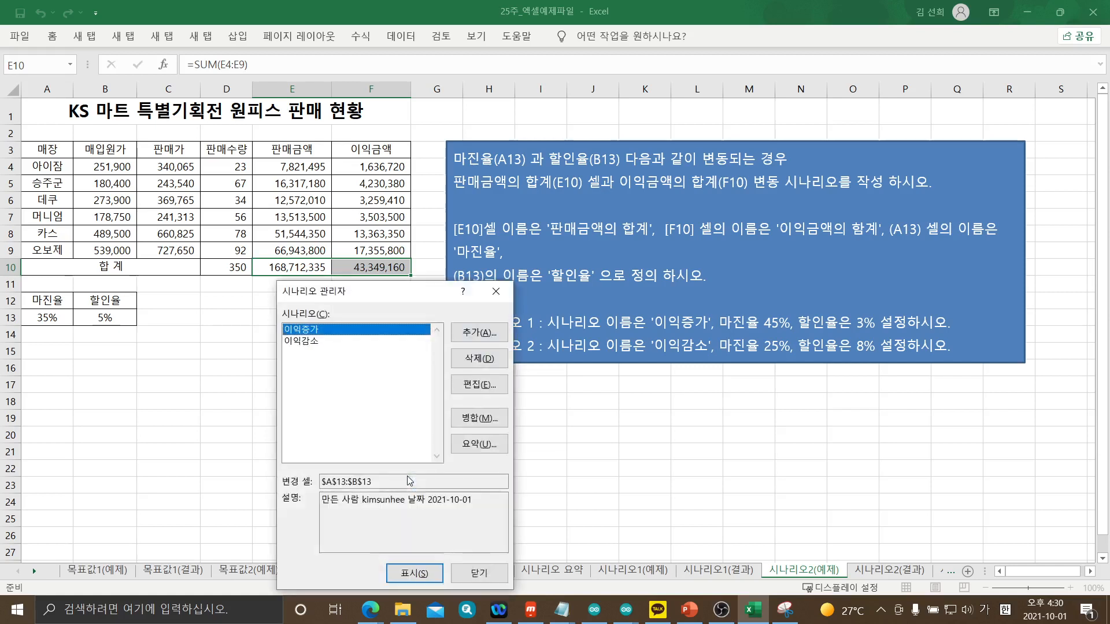
Create a scenario summary report (시나리오 요약) with E10:F10 as the result cells
click(478, 449)
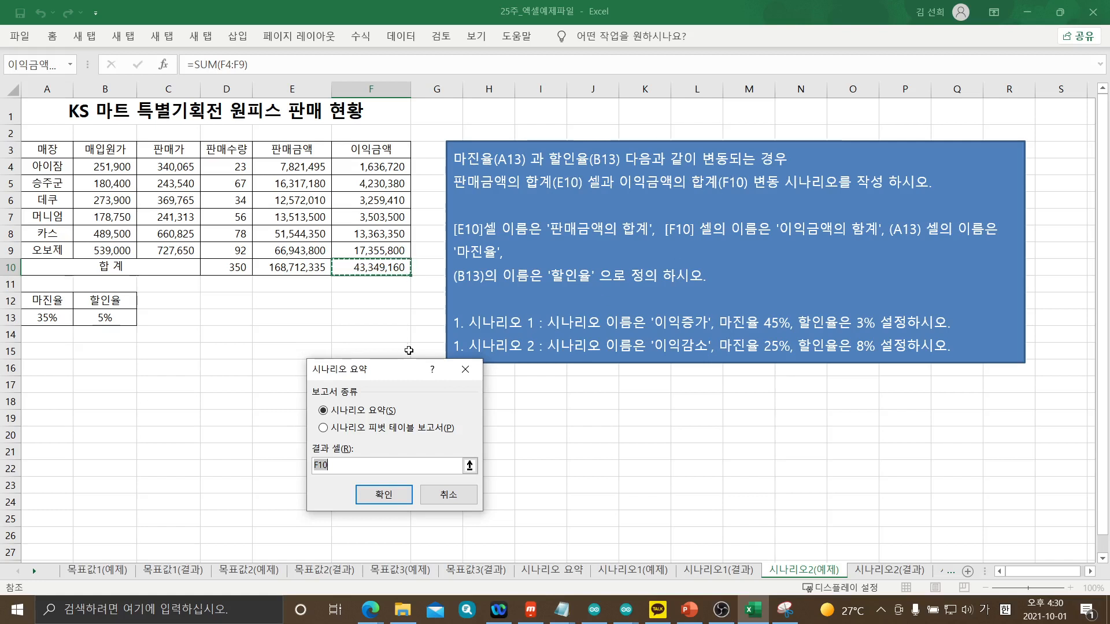
click(281, 268)
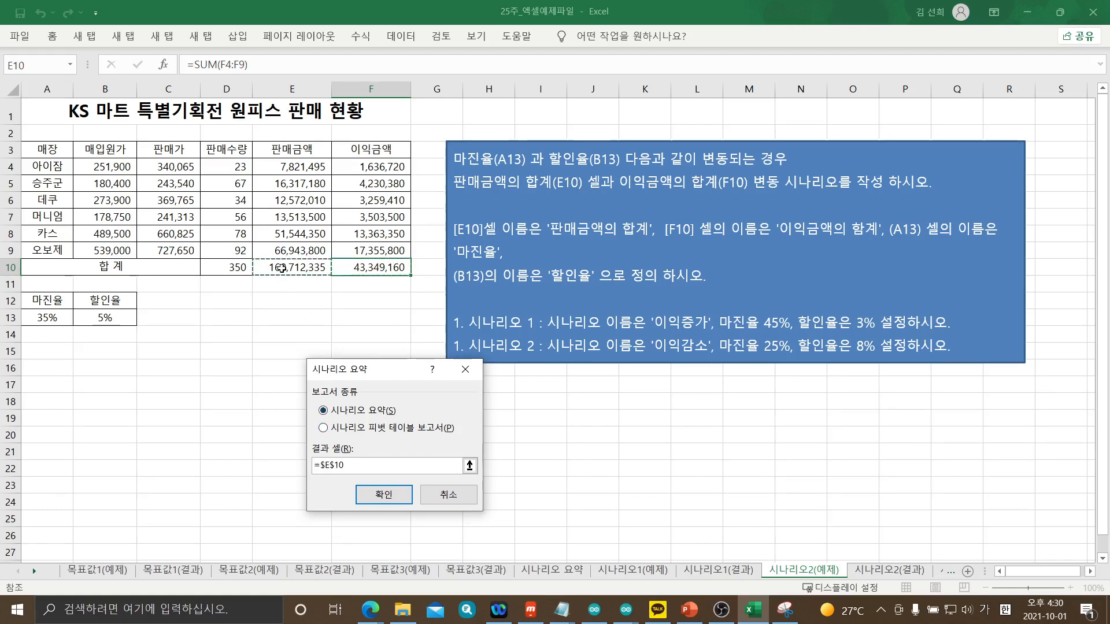
drag(282, 268, 364, 262)
drag(284, 271, 370, 268)
drag(278, 268, 359, 267)
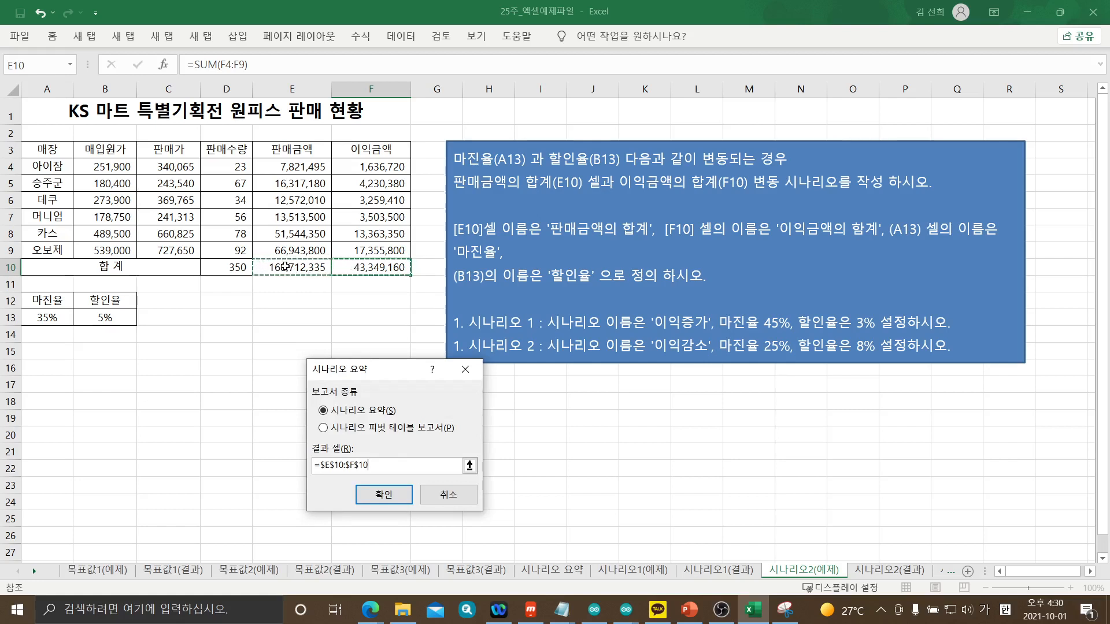
drag(285, 266, 347, 268)
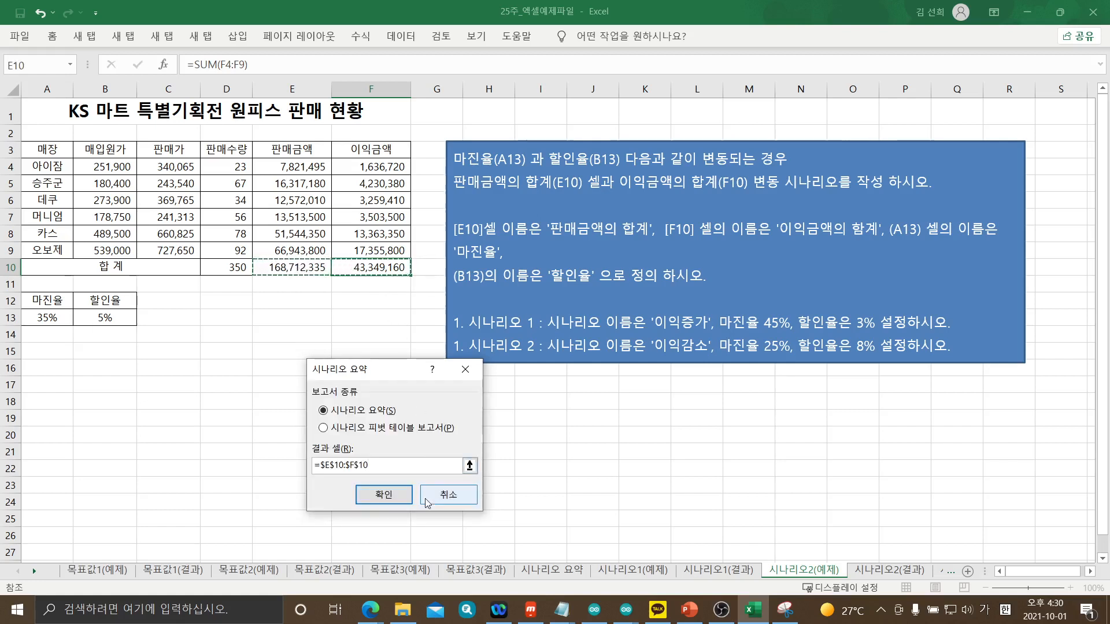
click(384, 495)
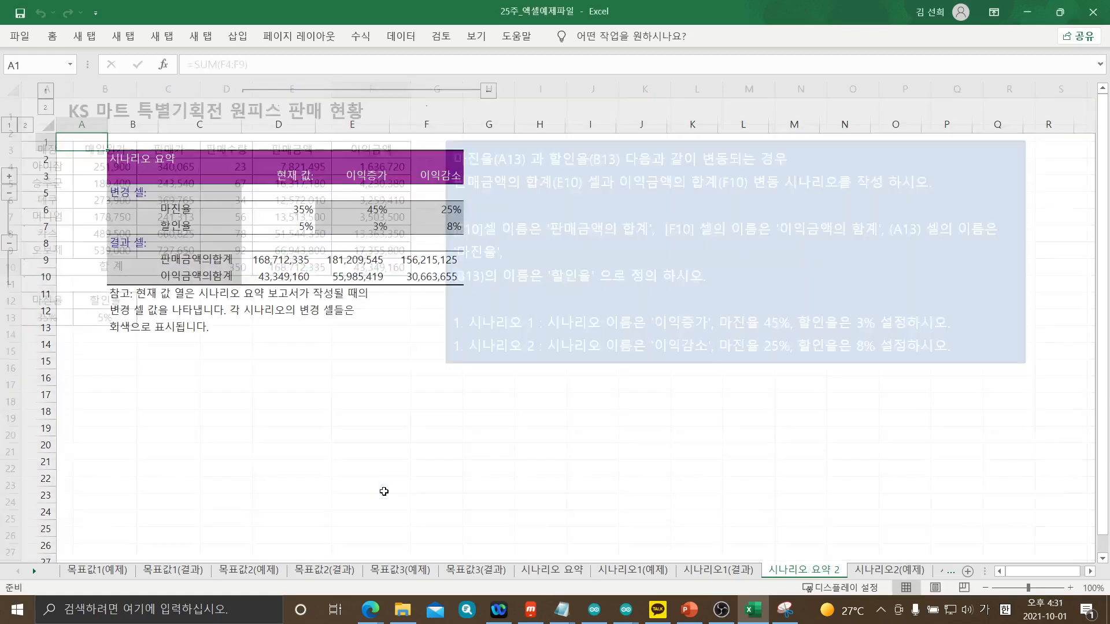
Compare the rates and resulting totals of the current values, 이익증가 and 이익감소 in the scenario summary report
click(289, 174)
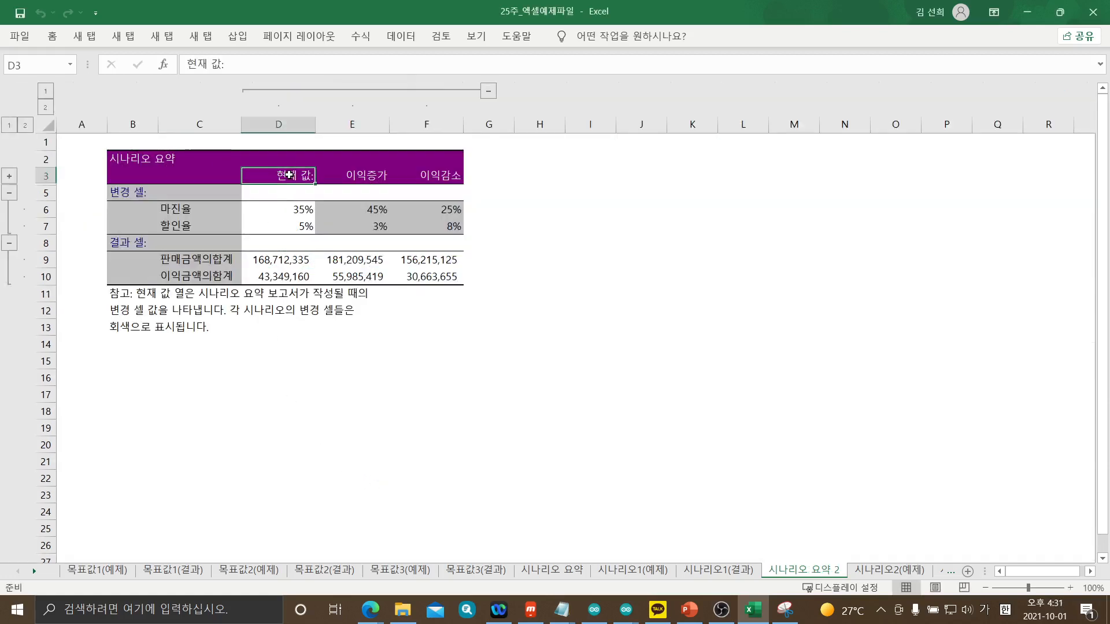
click(289, 214)
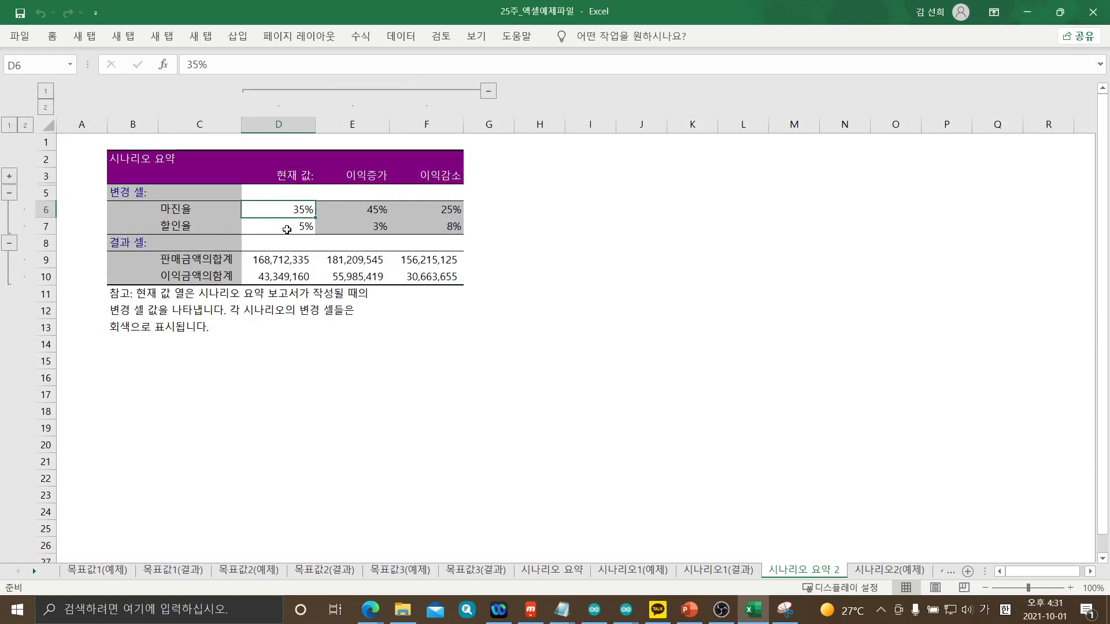
click(287, 229)
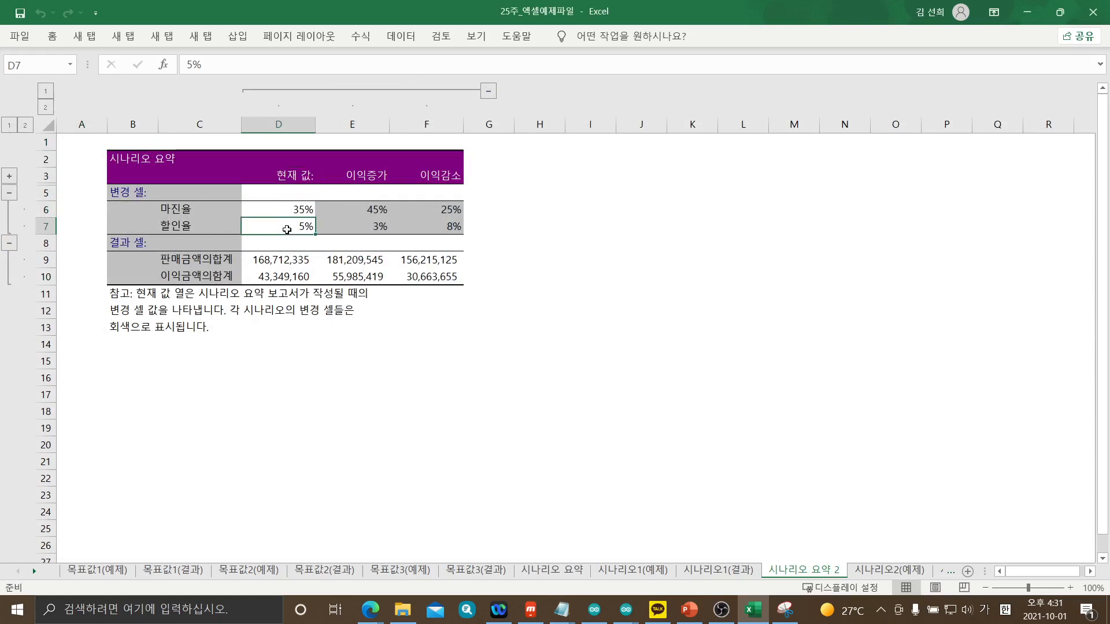
click(276, 263)
click(271, 280)
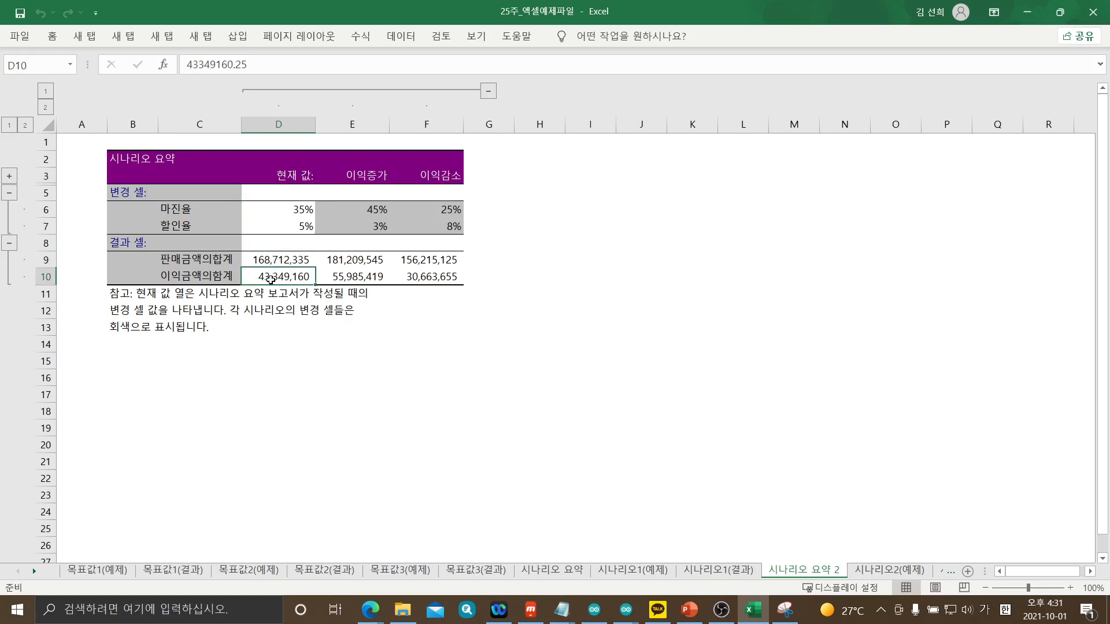
click(380, 211)
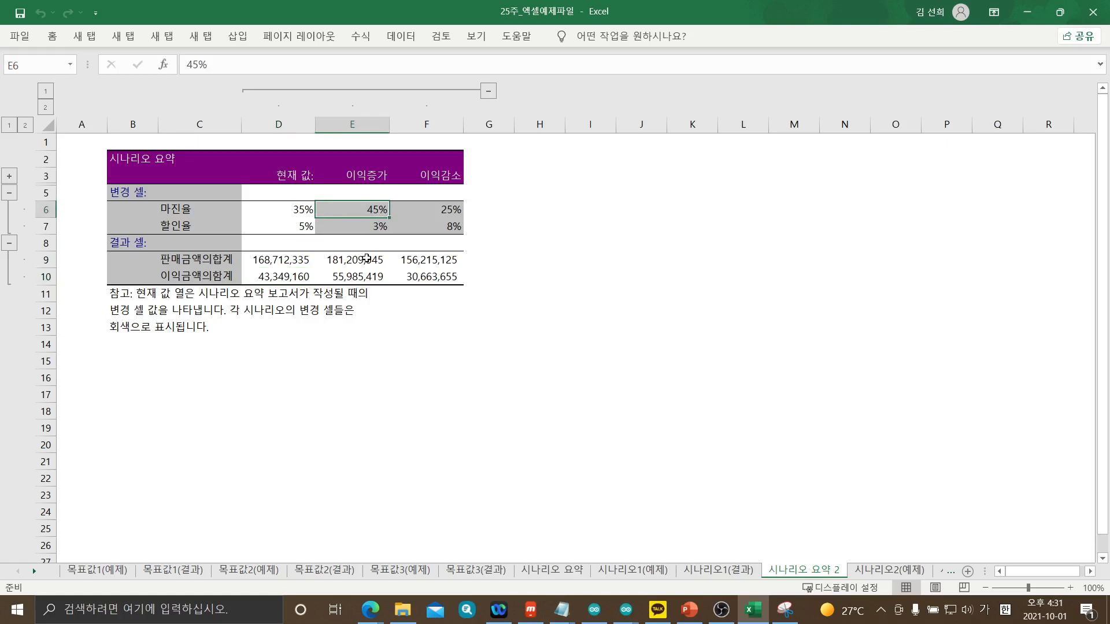
drag(364, 261, 365, 276)
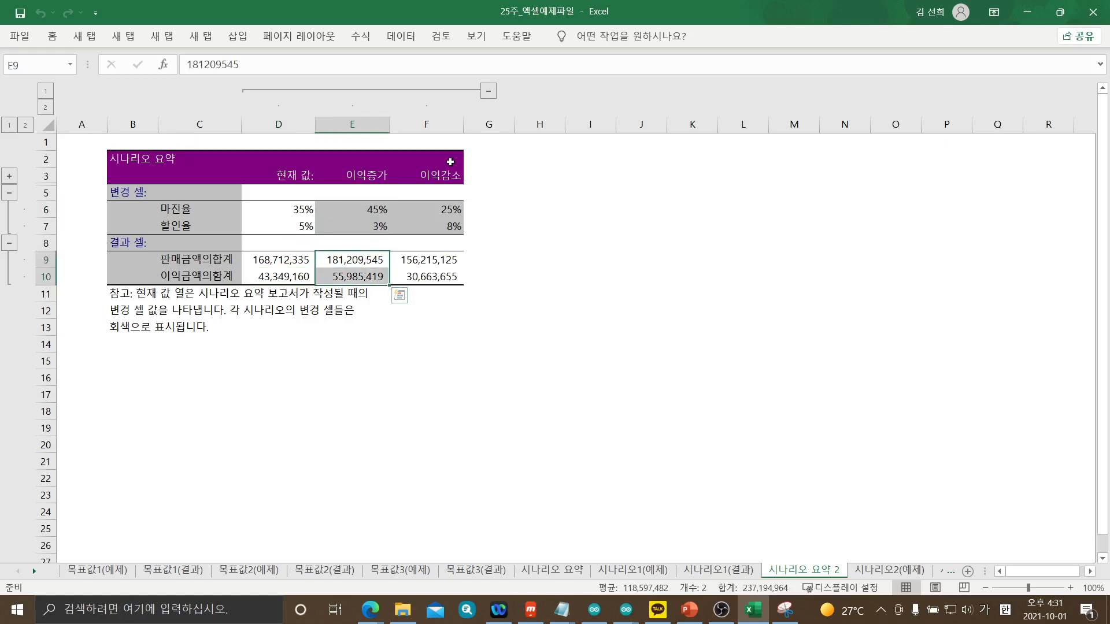
click(453, 210)
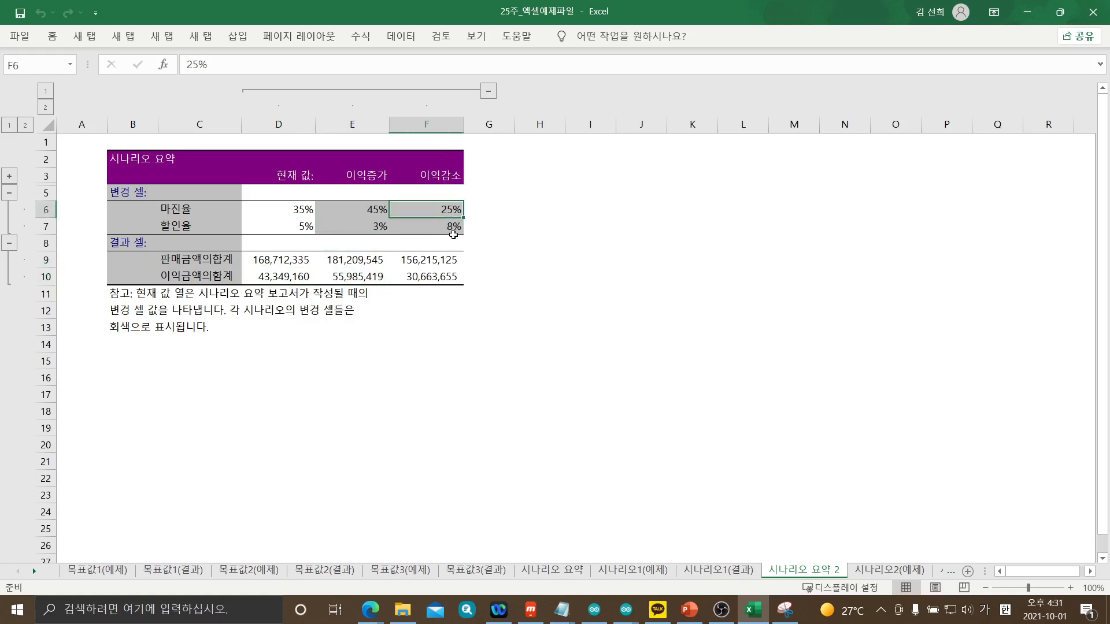
drag(445, 259, 451, 277)
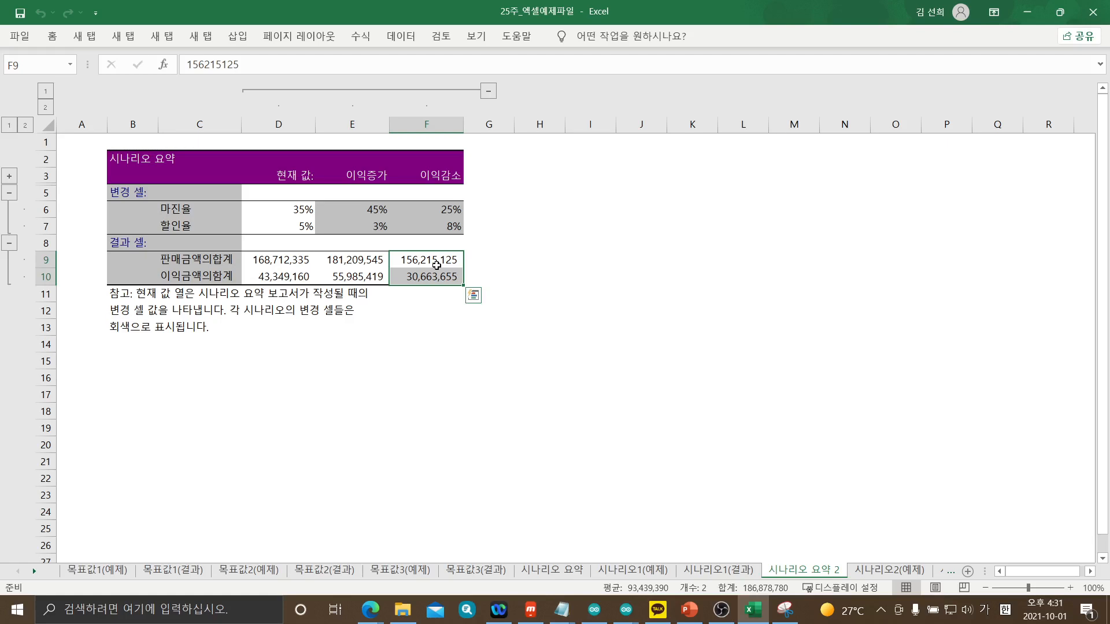
Open the 시나리오3(예제) sheet and check the input cells A14:B14 and the profit total in H10
click(34, 571)
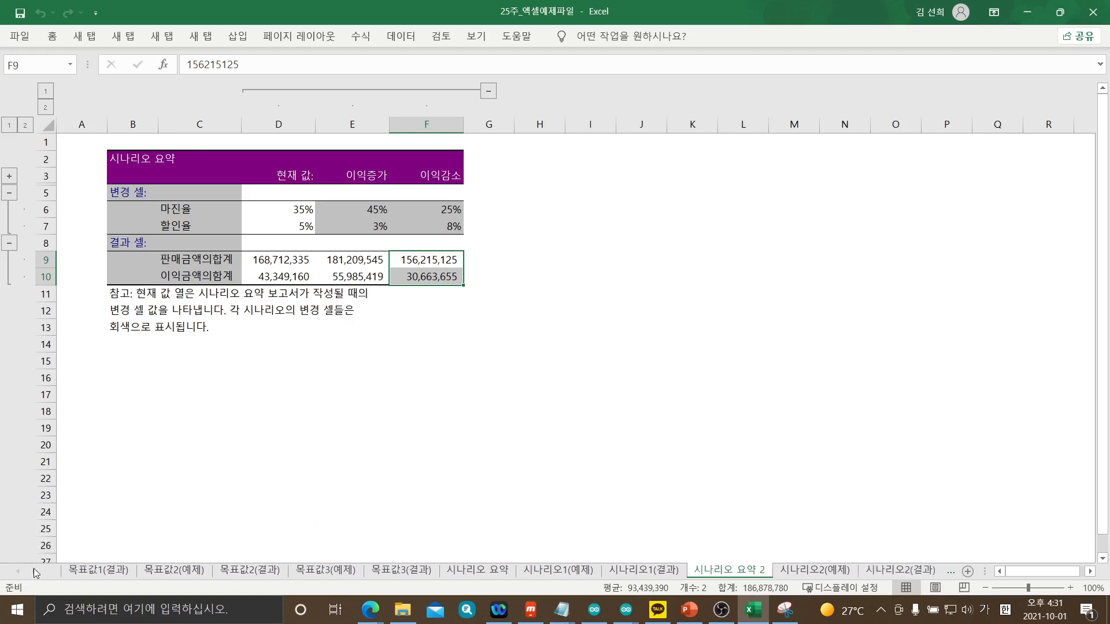
click(34, 572)
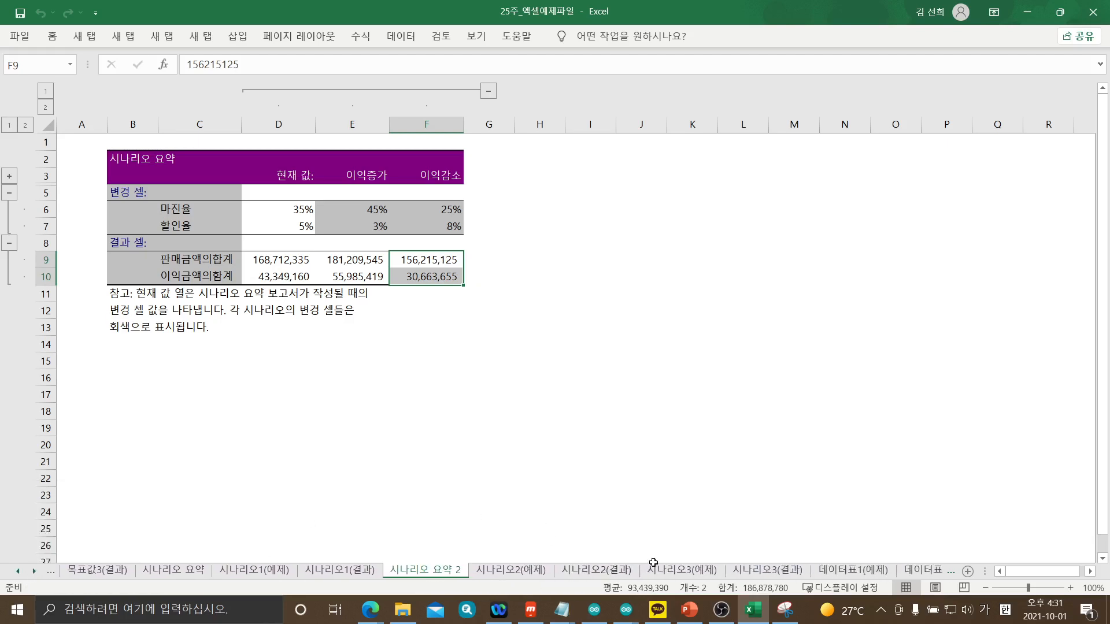
click(680, 575)
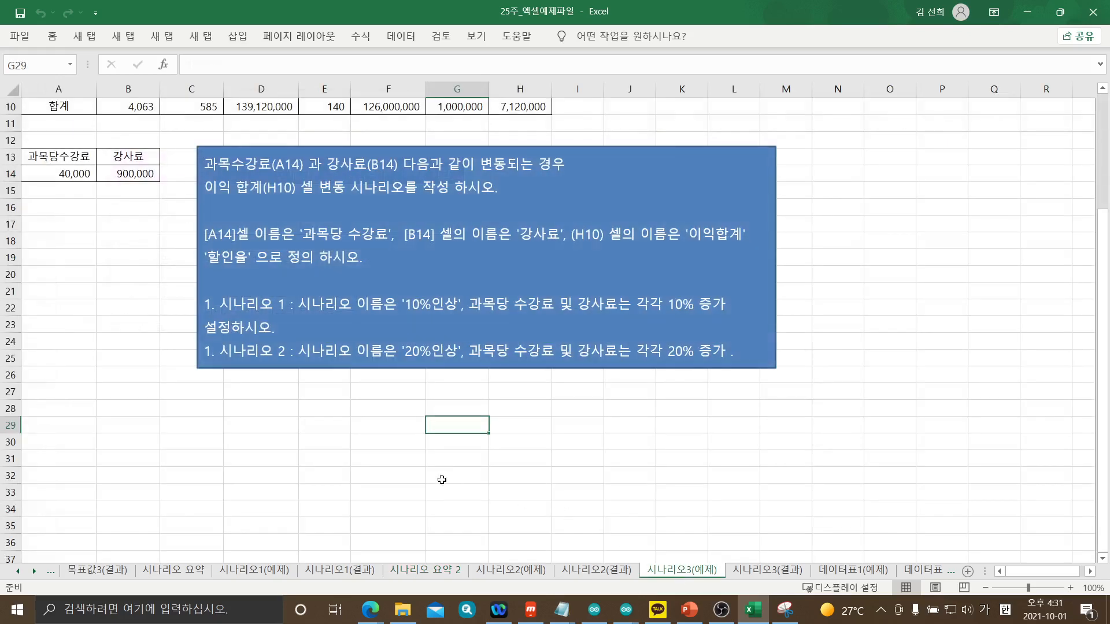
scroll(442, 479, up, 3)
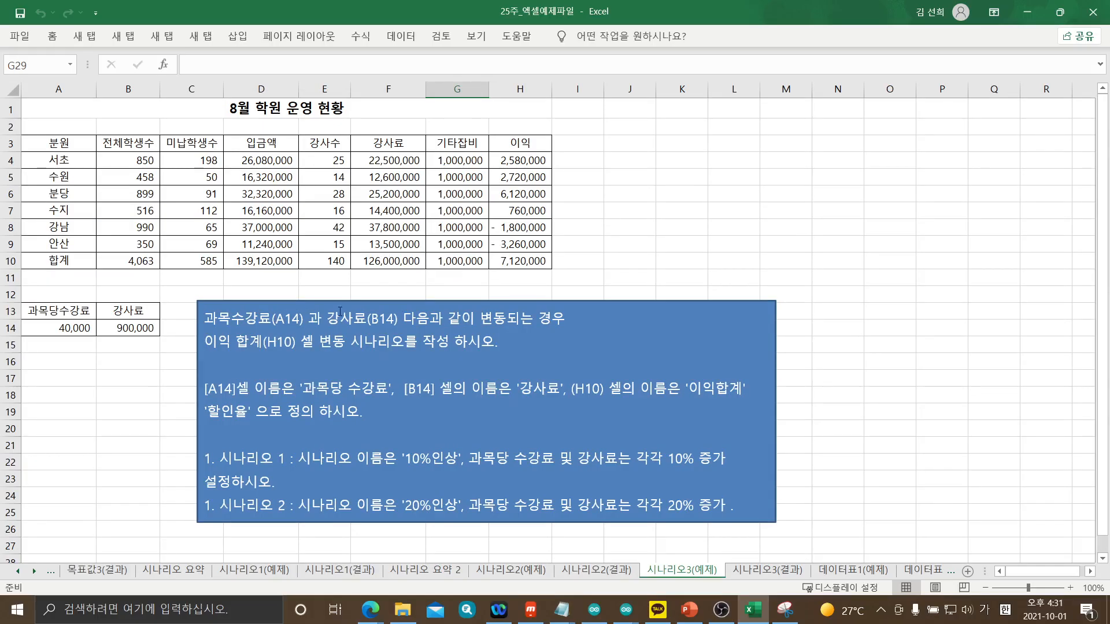
drag(72, 329, 114, 337)
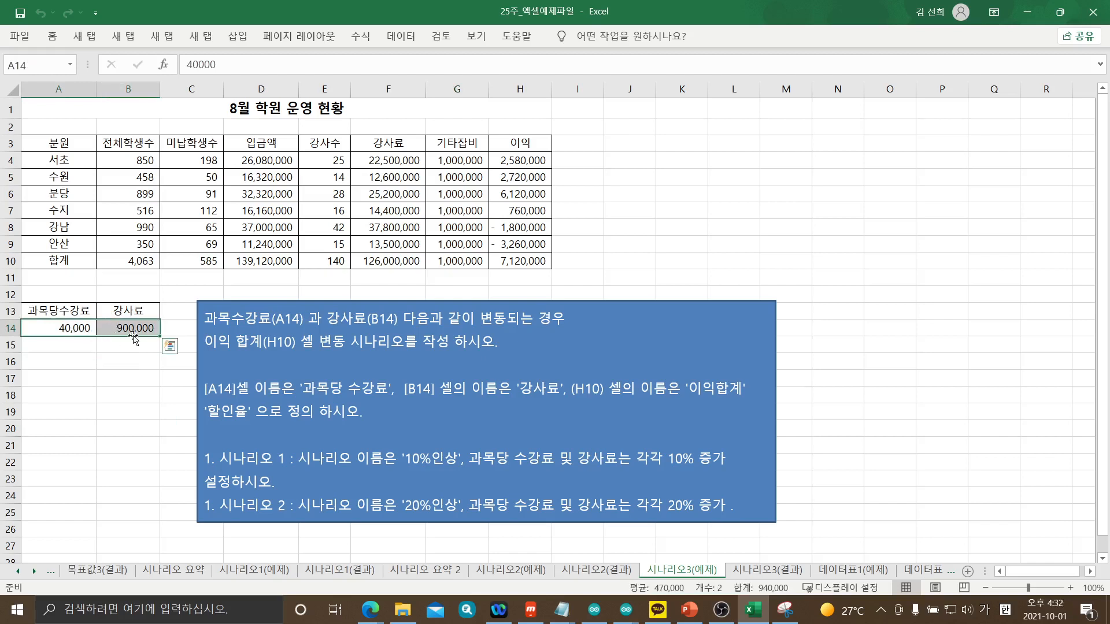
click(528, 263)
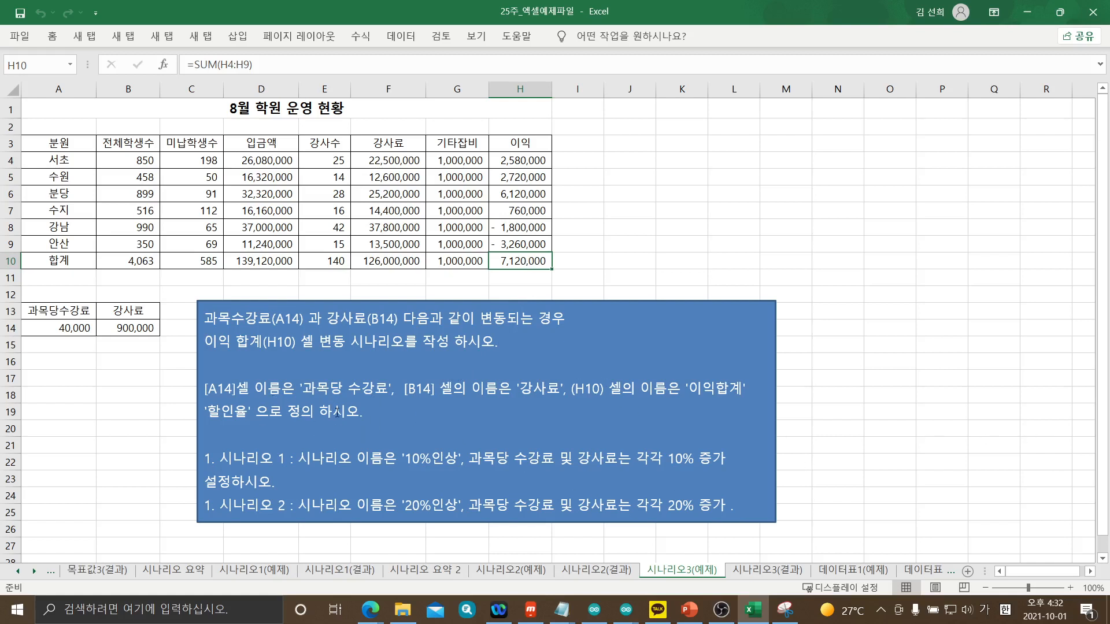
Delete the stray '할인율' from the cell-naming instruction in the blue text box
drag(311, 394, 384, 388)
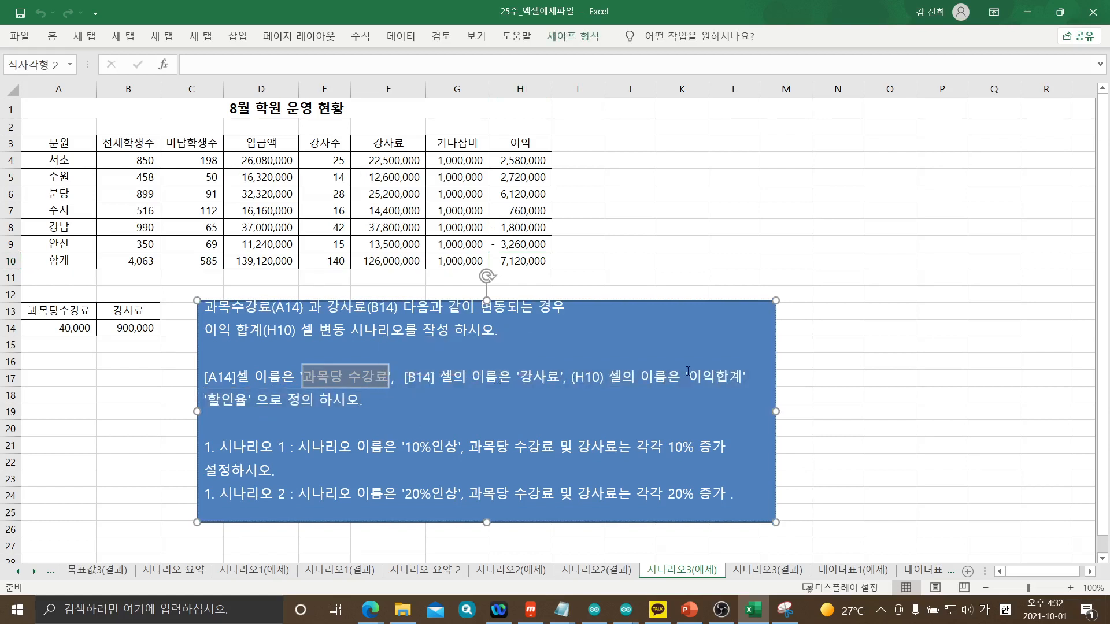
click(252, 401)
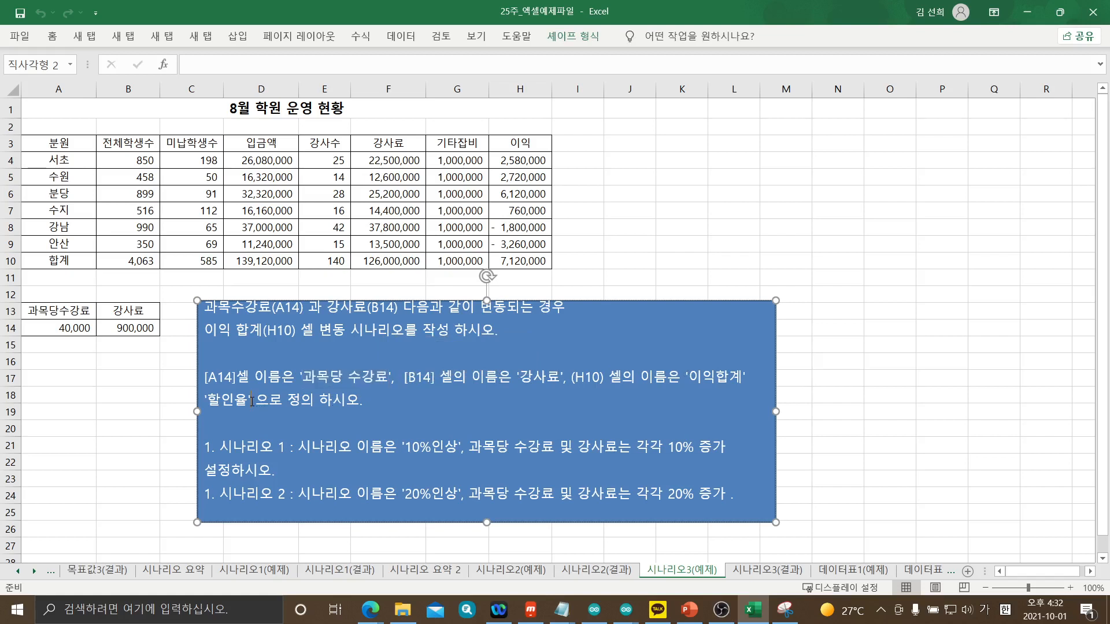
key(BackSpace)
key(BackSpace)
key(BackSpace)
key(BackSpace)
key(BackSpace)
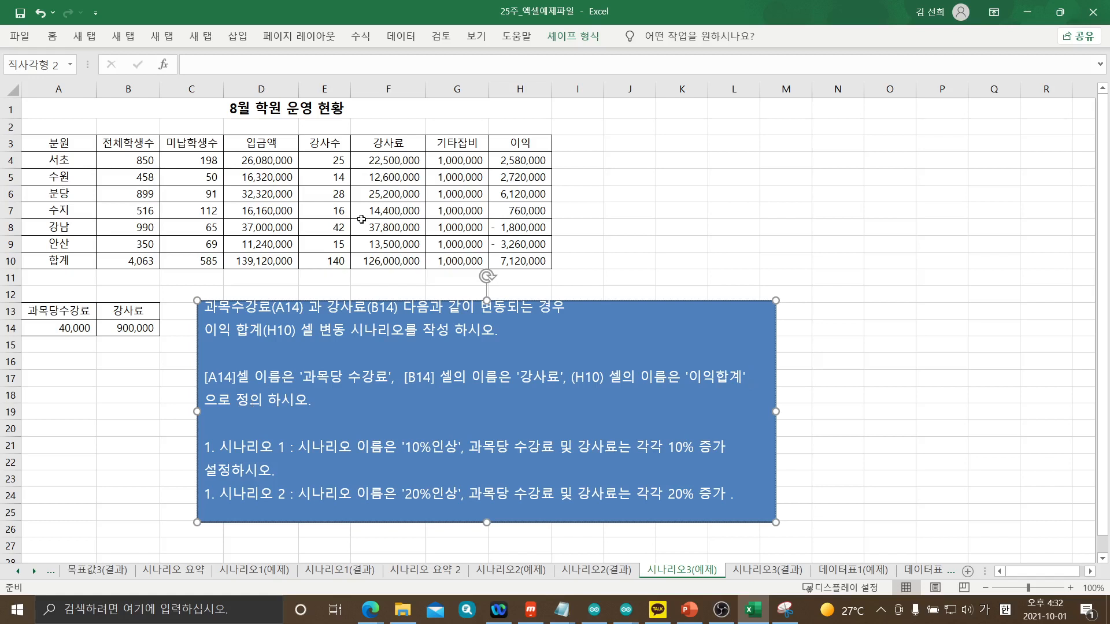
Define the name 과목당수강료 for cell A14 and remove the space from that name in the text box's naming instruction
click(68, 325)
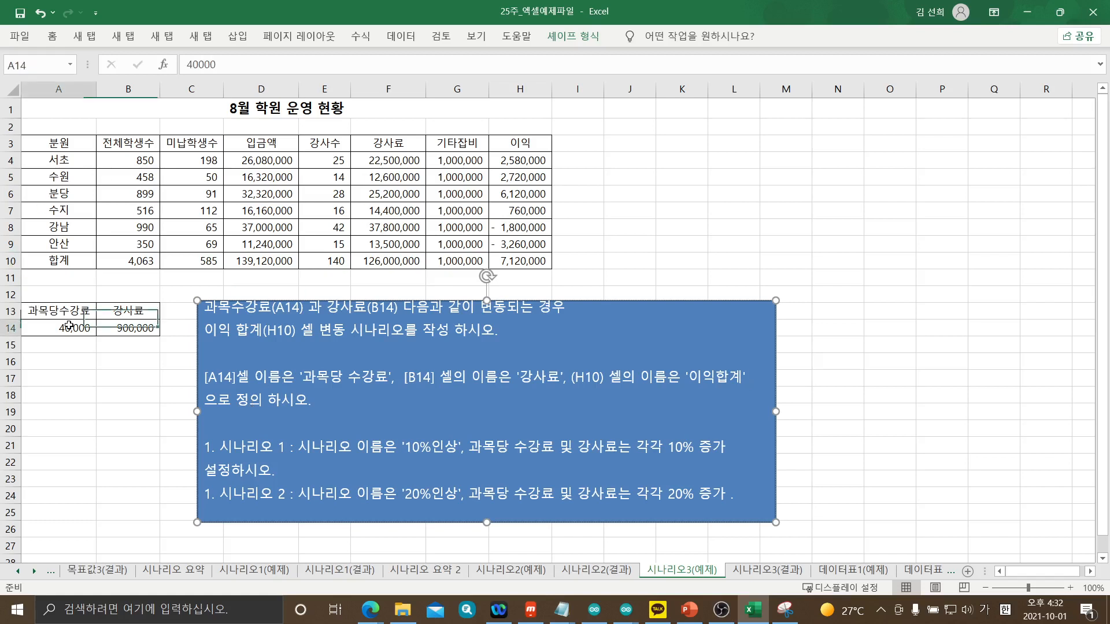
click(42, 64)
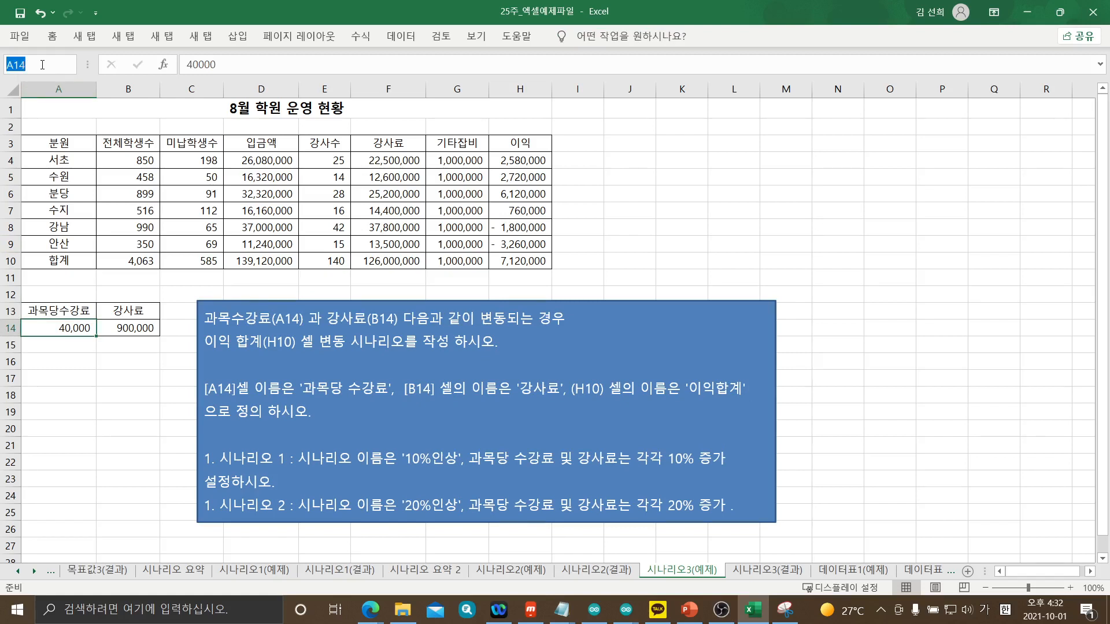
text(과목다)
text(ㅇ수강료)
key(Return)
click(352, 386)
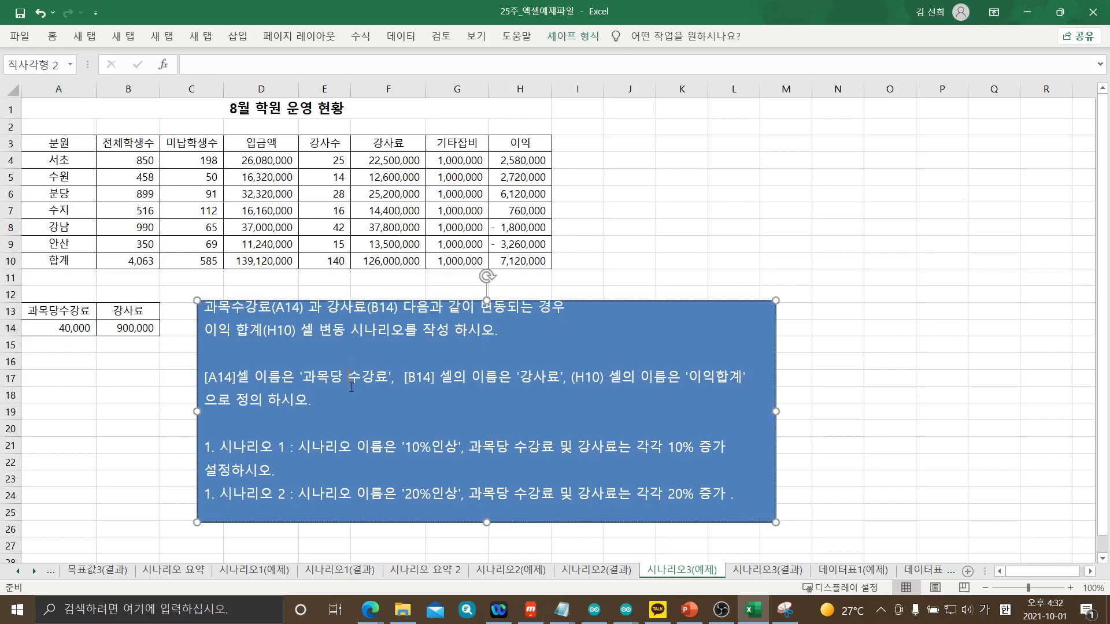
key(BackSpace)
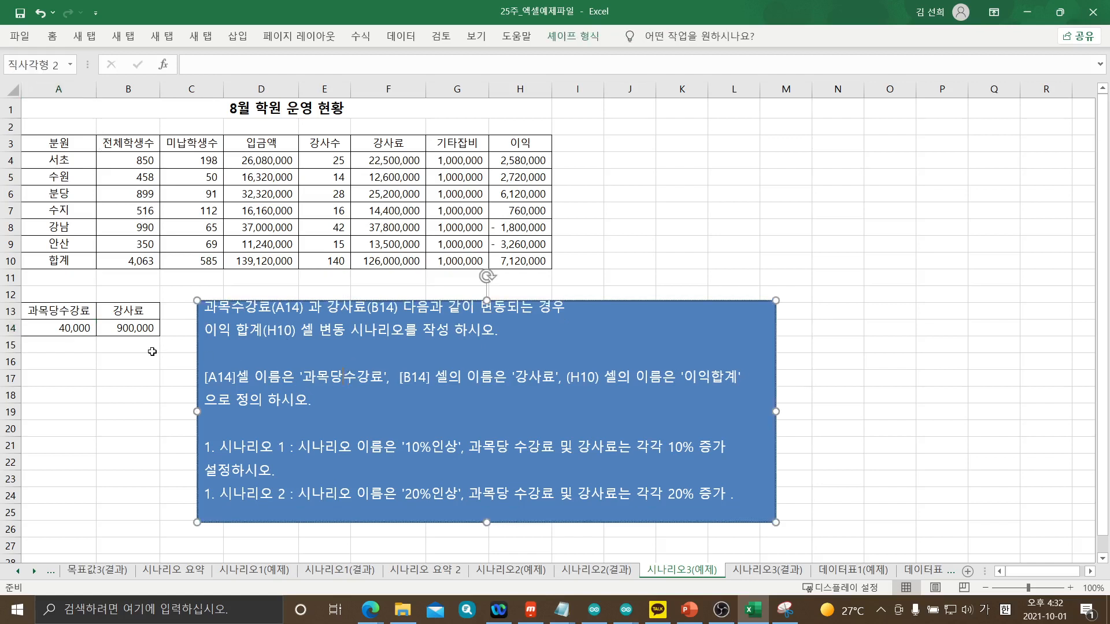
Define the name 강사료 for cell B14
click(125, 327)
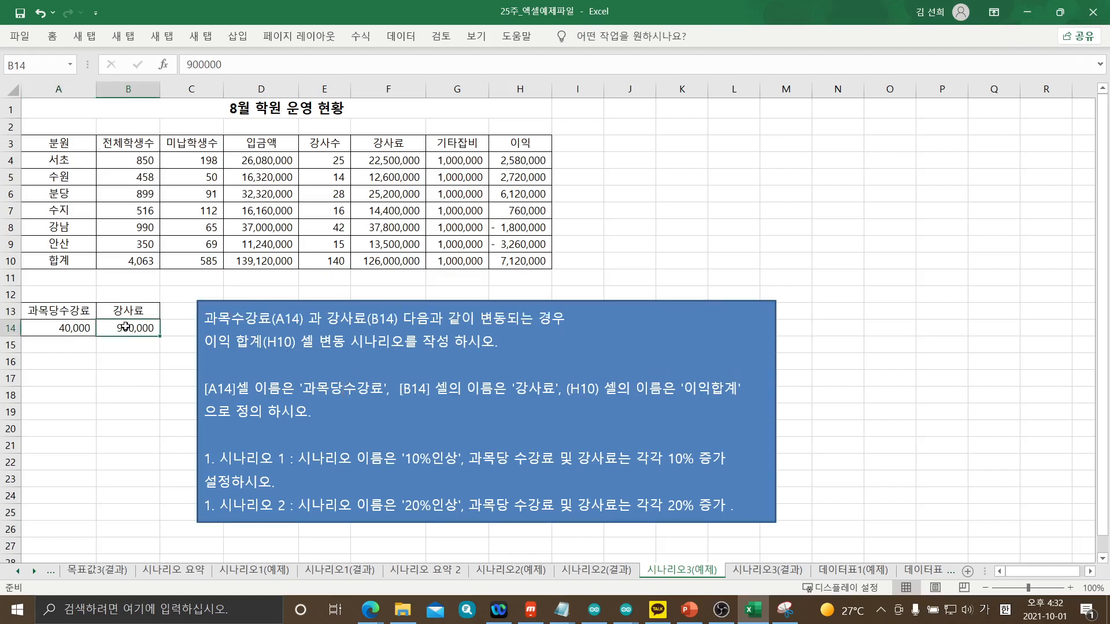
click(45, 64)
text(강사료)
key(Return)
Define the name 이익합계 for the profit total cell H10
click(528, 261)
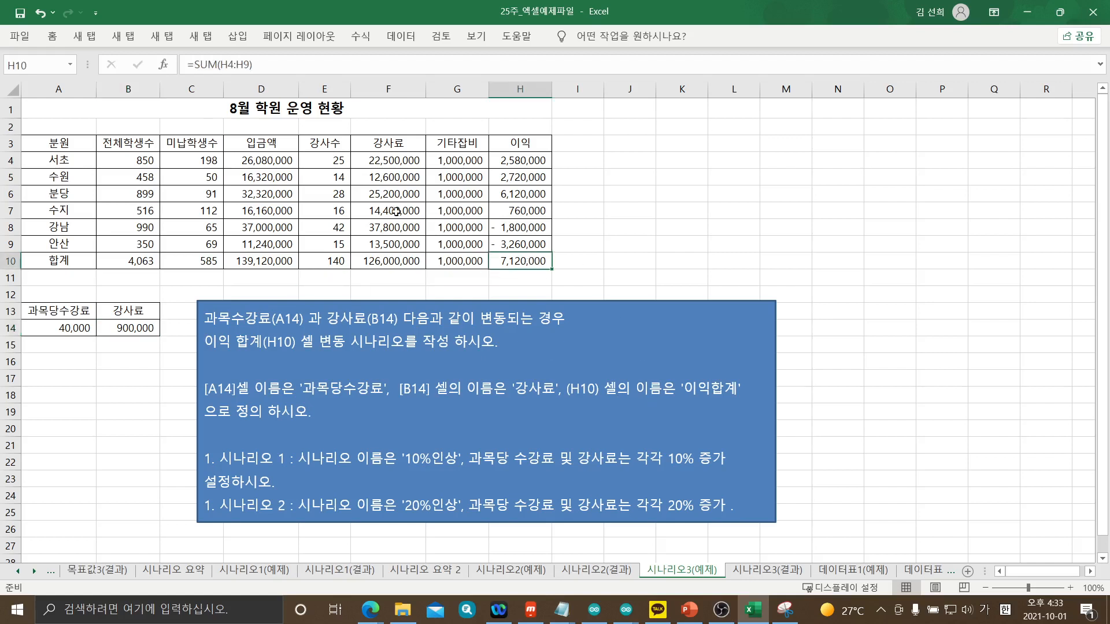
click(41, 61)
text(이익합ㄱㅖ)
key(Return)
Select the profit total cell H10 and open the Scenario Manager, keeping it clear of the data table
click(63, 337)
drag(63, 332, 129, 329)
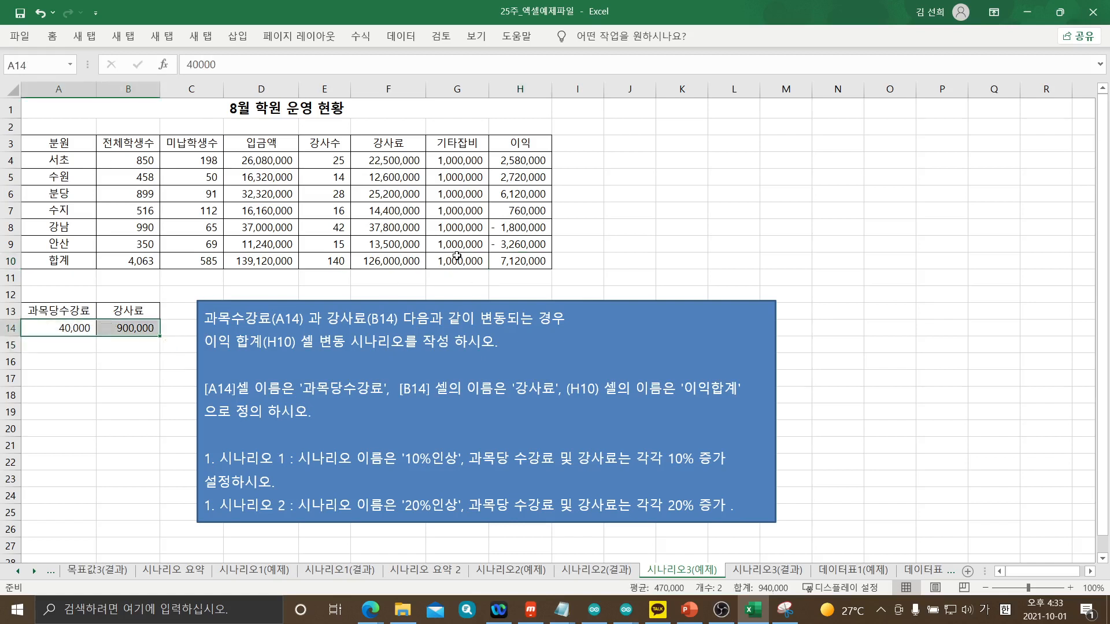
click(518, 261)
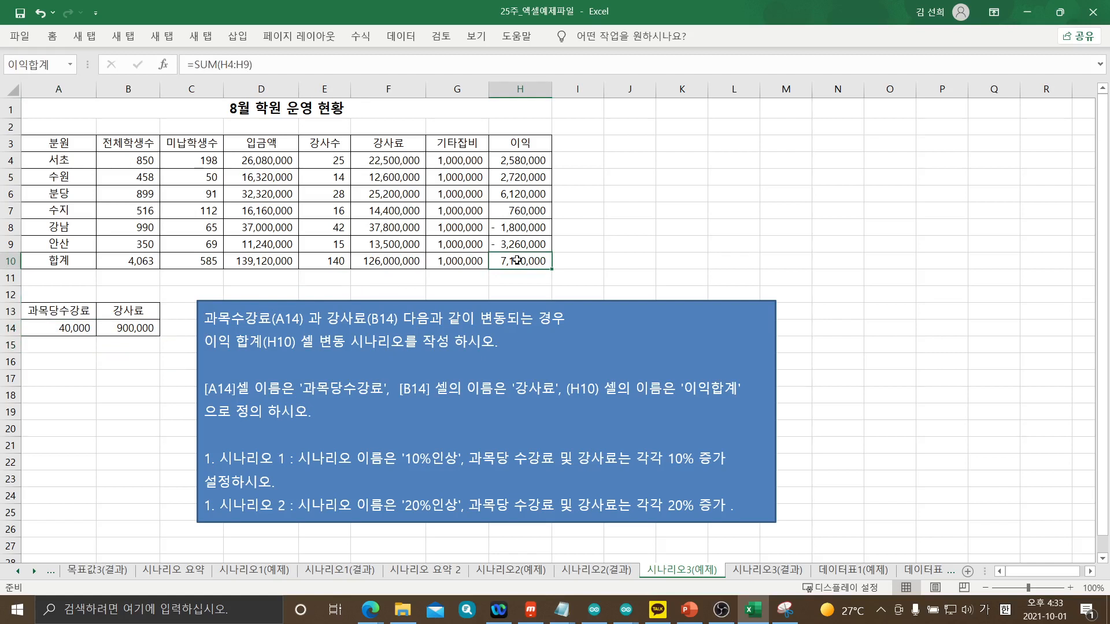
click(407, 38)
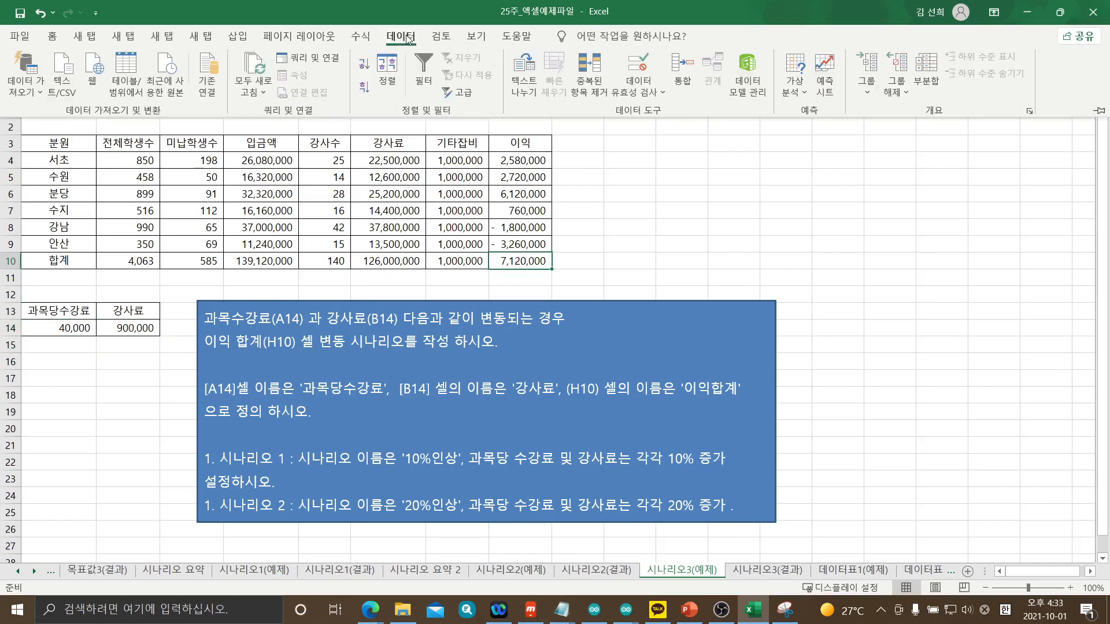
click(801, 92)
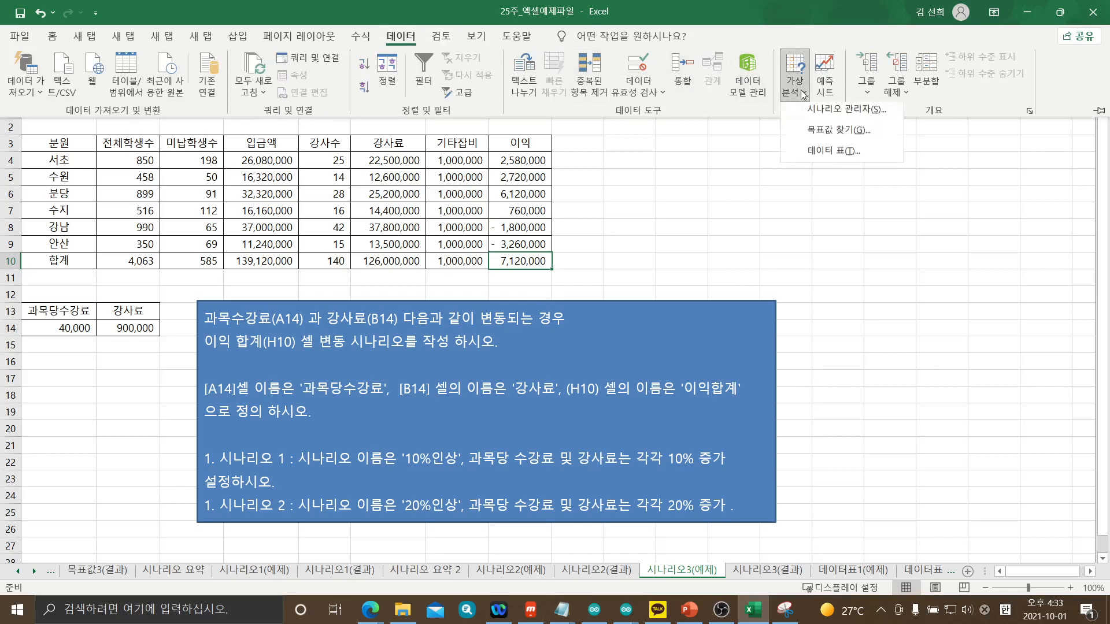
click(816, 116)
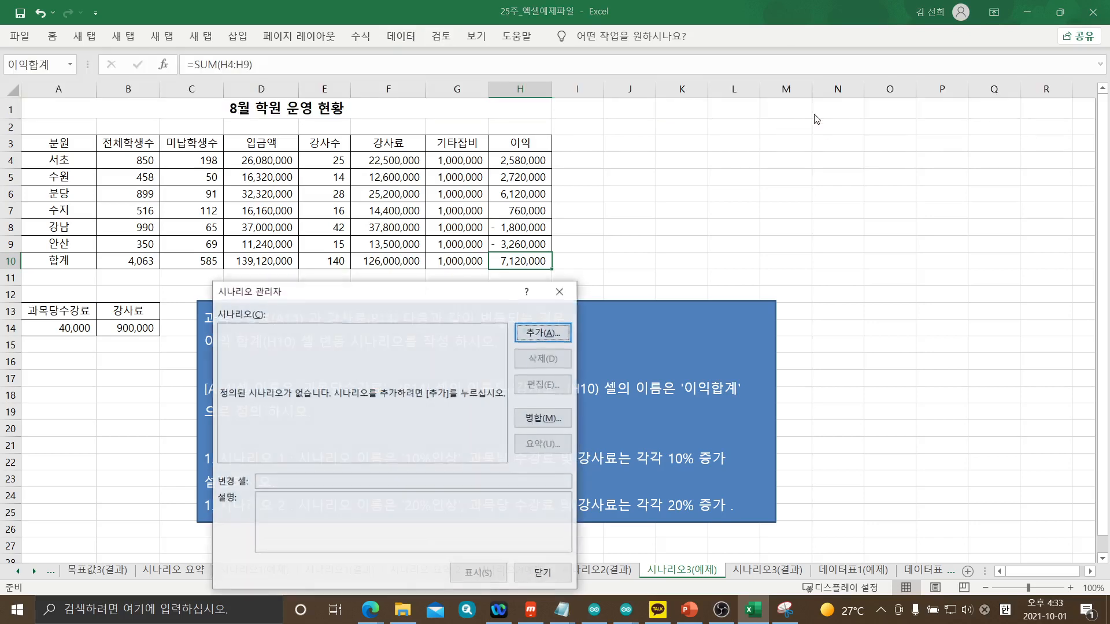
drag(434, 299, 815, 122)
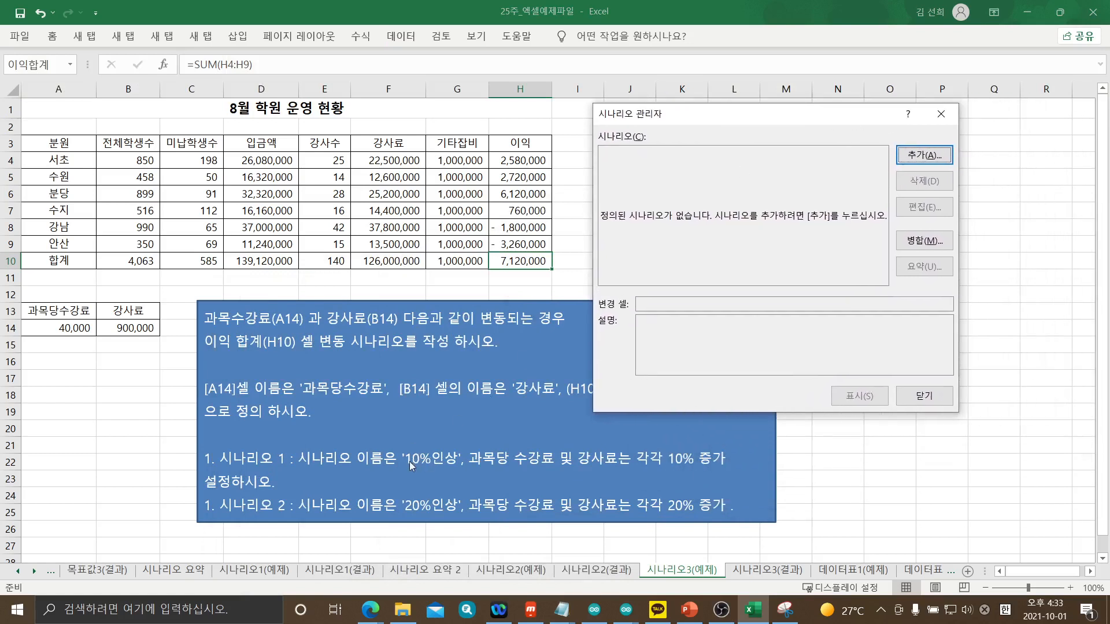
Add a scenario named '10% 인상' with A14:B14 as its changing cells
click(919, 156)
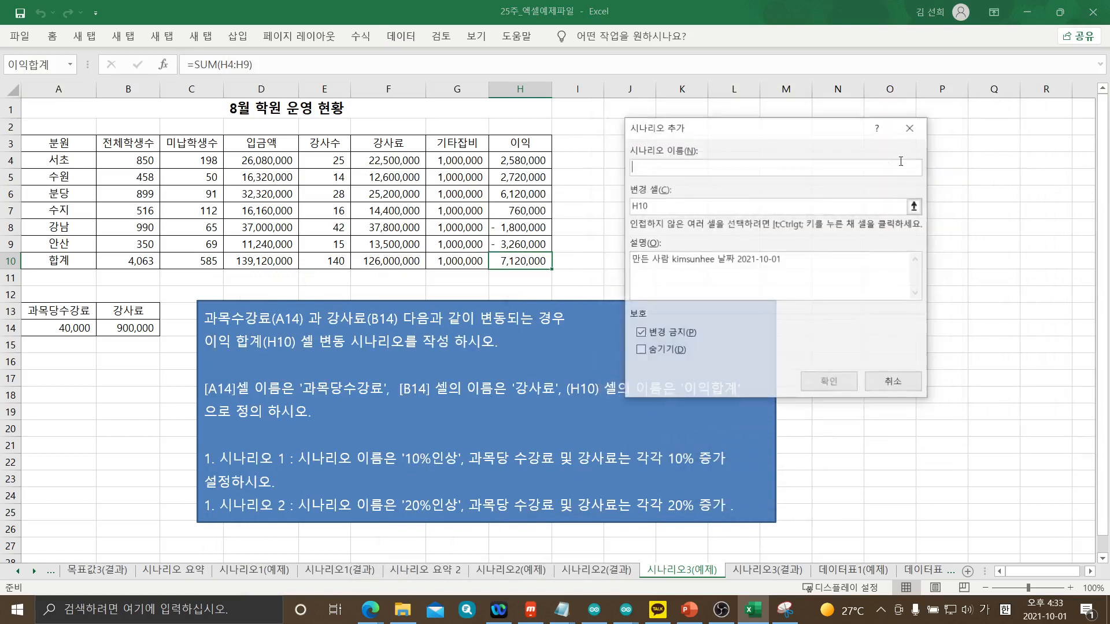
text(10)
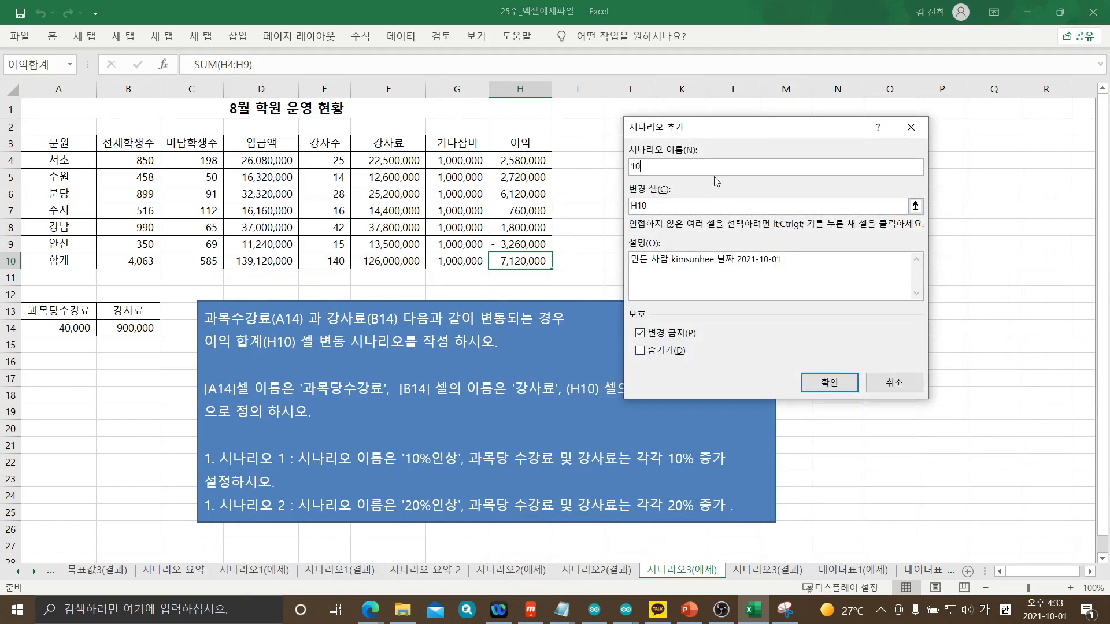
text(% 인상)
click(679, 204)
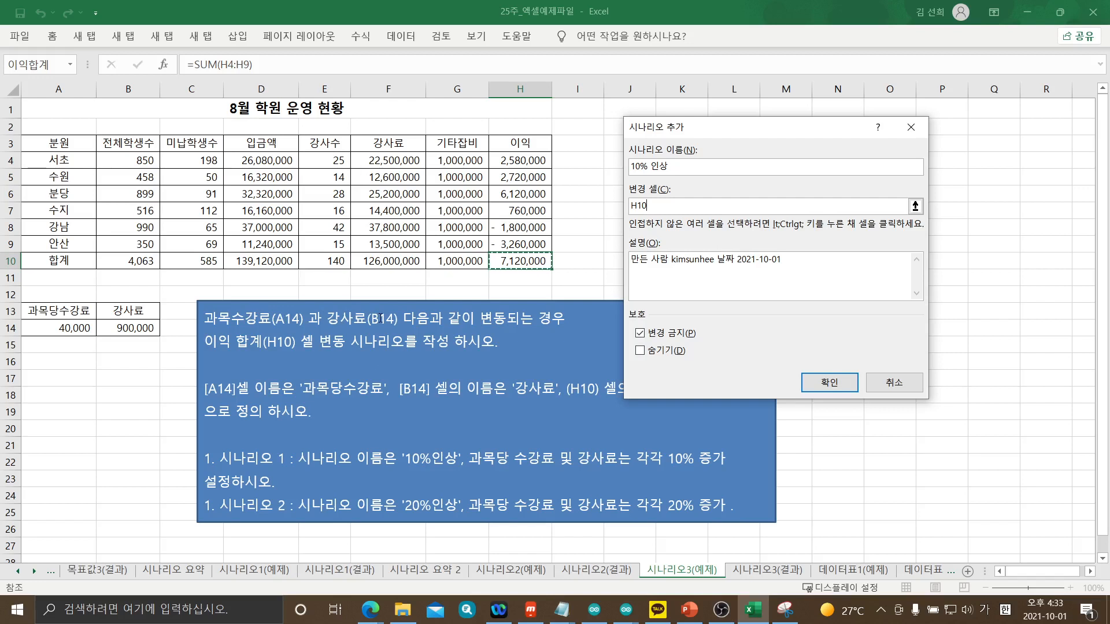
drag(65, 327, 128, 328)
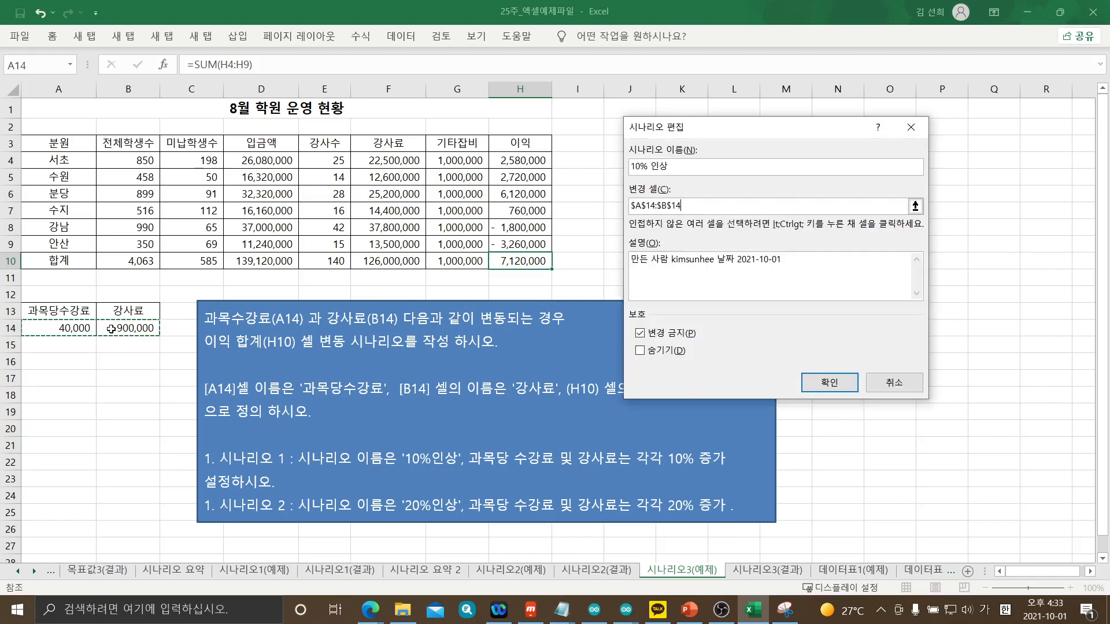
click(826, 383)
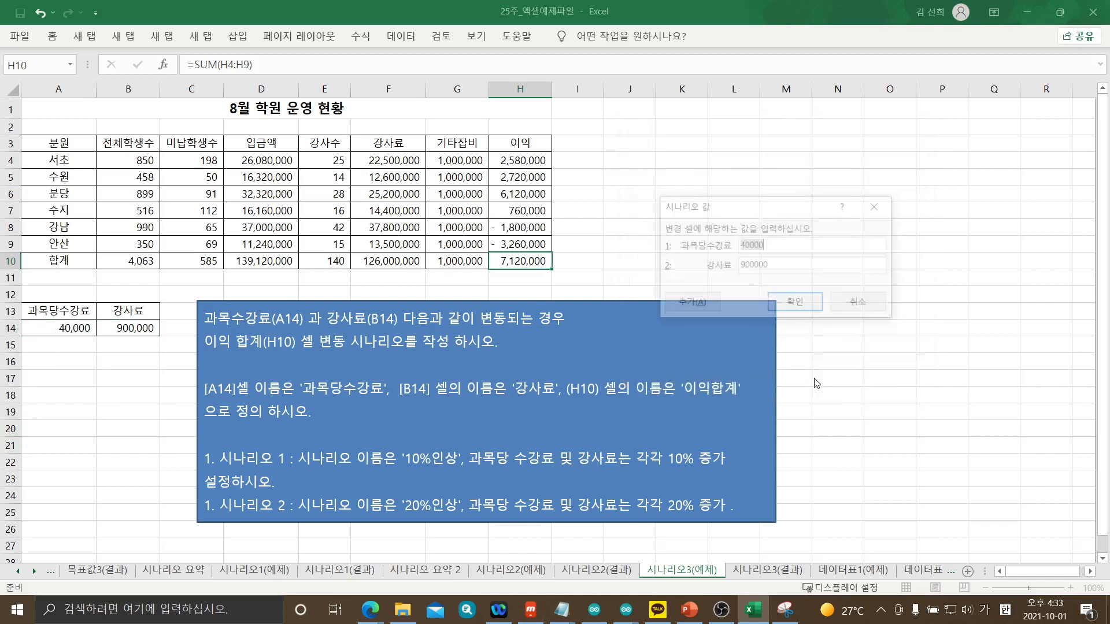
Set the 10% 인상 scenario's 과목당수강료 to 44000 and its 강사료 to 99000
drag(756, 211, 687, 157)
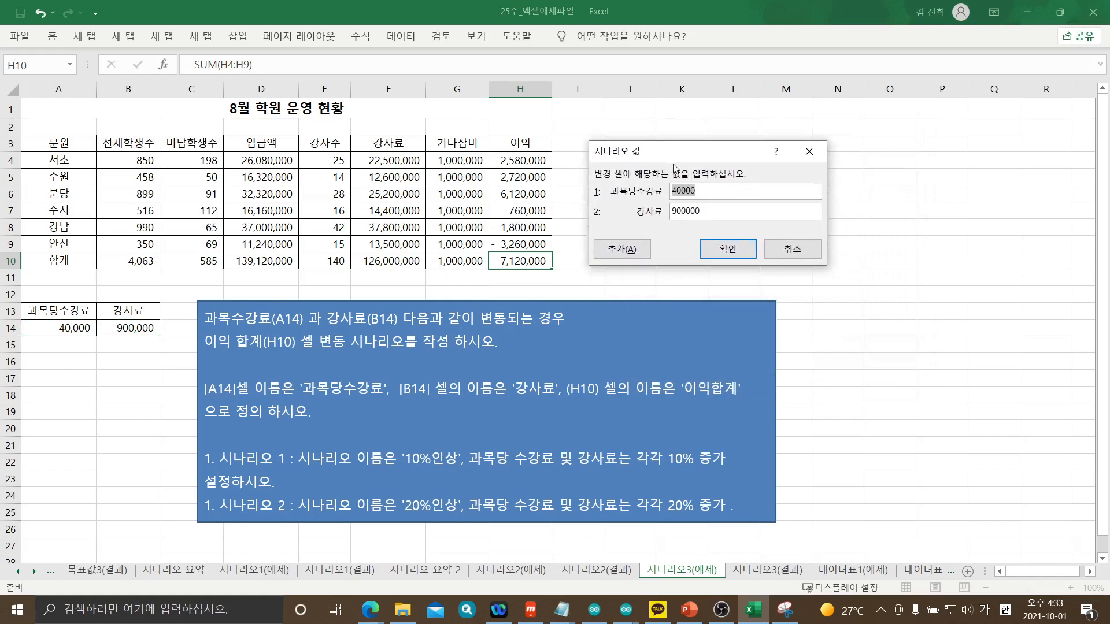
click(708, 192)
key(BackSpace)
key(BackSpace)
key(BackSpace)
key(BackSpace)
text(4000)
key(BackSpace)
key(BackSpace)
key(BackSpace)
key(BackSpace)
text(00)
key(BackSpace)
key(BackSpace)
key(BackSpace)
key(BackSpace)
text(4000)
key(BackSpace)
key(BackSpace)
key(BackSpace)
key(BackSpace)
key(BackSpace)
text(9000)
click(722, 250)
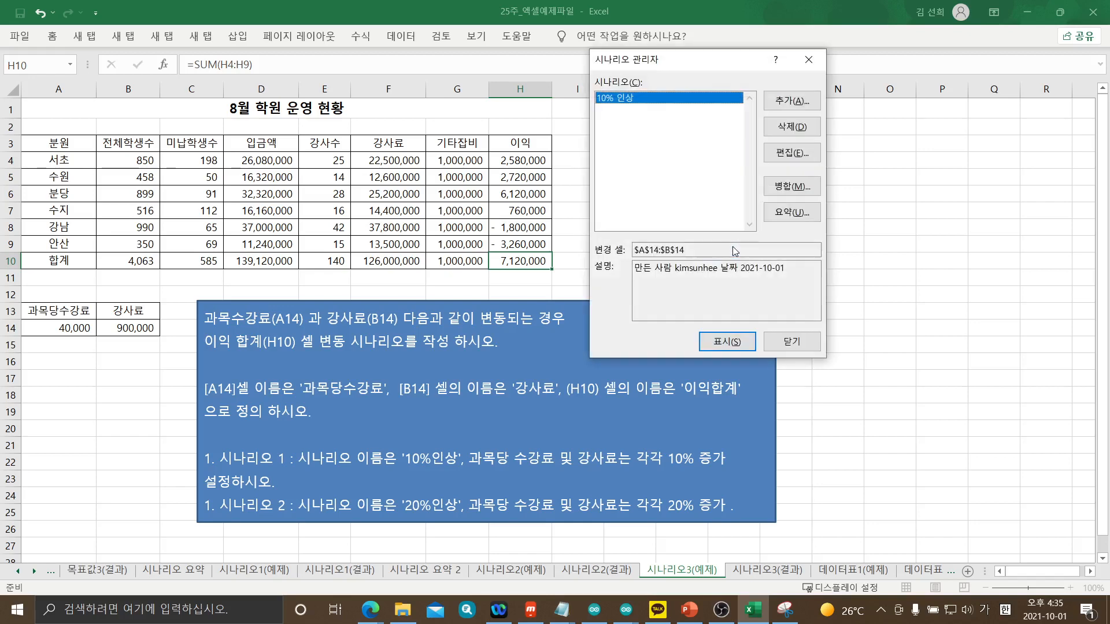
Add a second scenario named '20% 인상' with A14:B14 as its changing cells
click(777, 102)
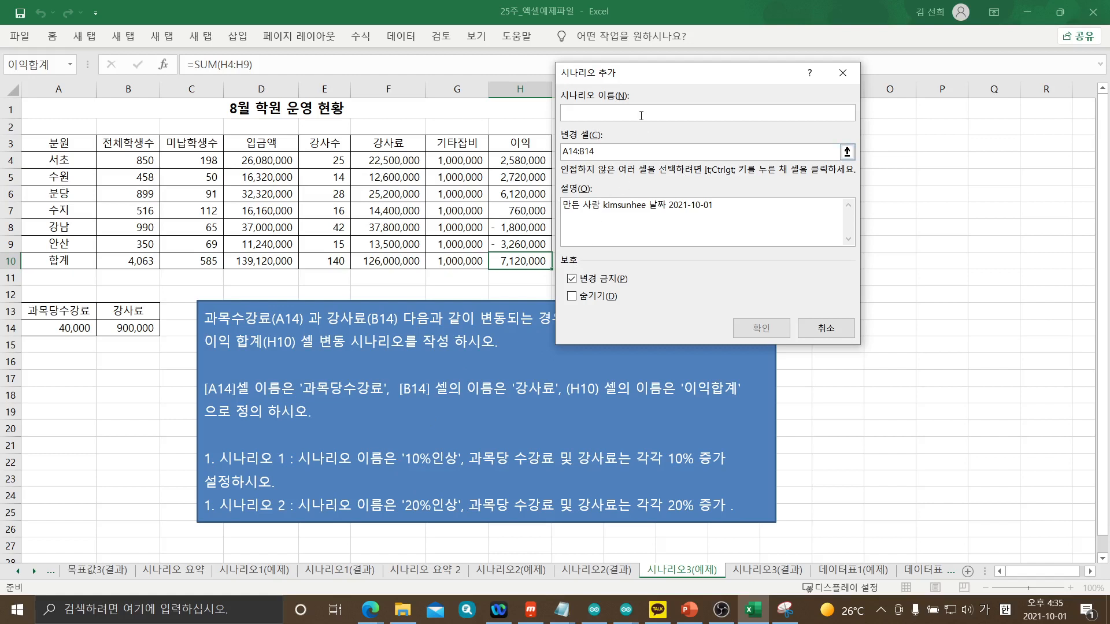
text(20% 인상)
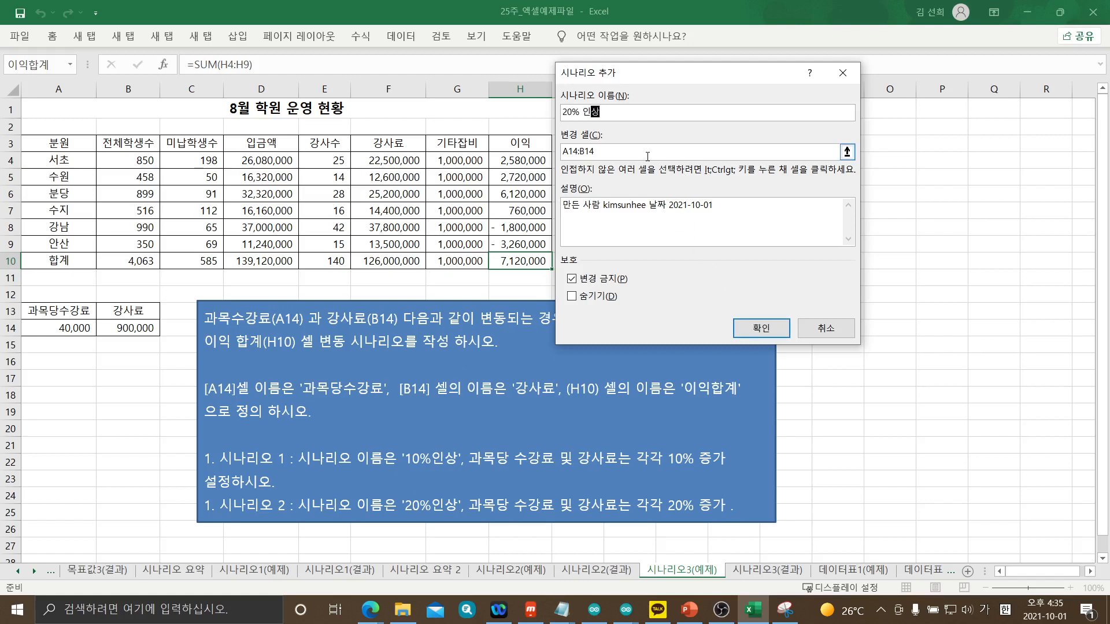
click(722, 151)
click(757, 328)
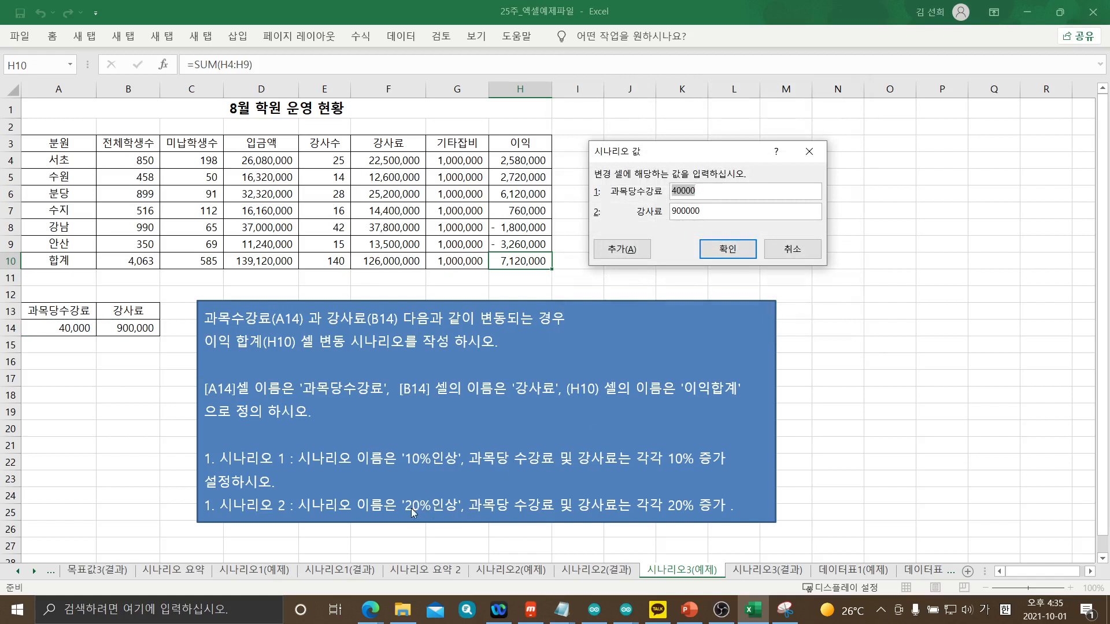
Set the 20% 인상 scenario's 과목당수강료 to 48000 and its 강사료 to 108000
click(716, 191)
key(BackSpace)
key(BackSpace)
key(BackSpace)
key(BackSpace)
text(8000)
key(BackSpace)
key(BackSpace)
key(BackSpace)
key(BackSpace)
key(BackSpace)
key(BackSpace)
text(108000)
click(727, 249)
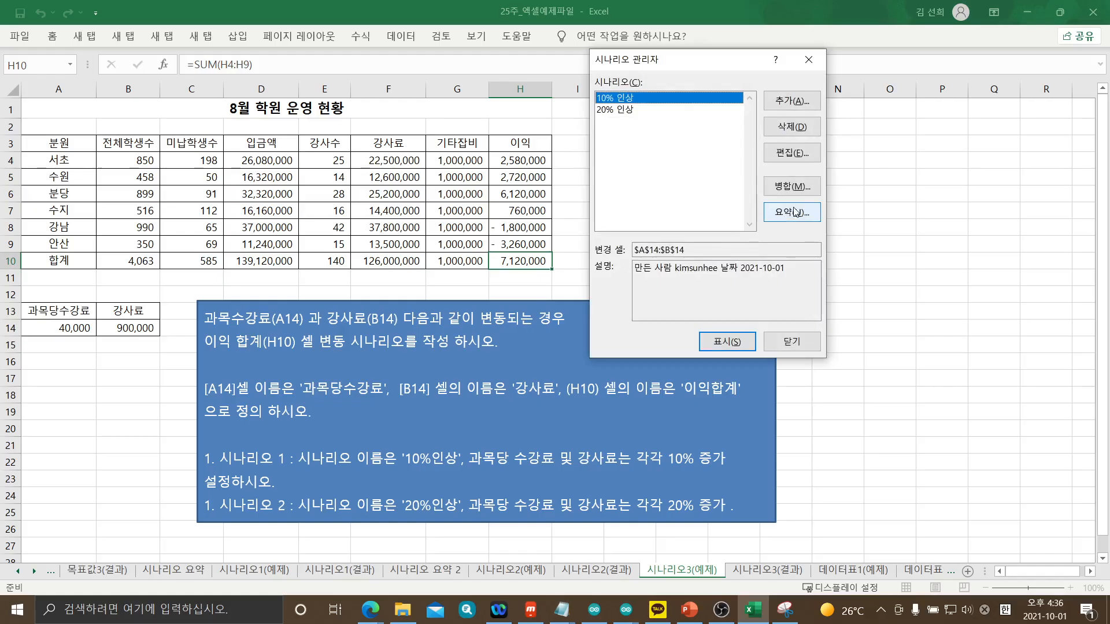
Create a scenario summary report with H10 as the result cell and check its current and 10% 인상 values
click(792, 213)
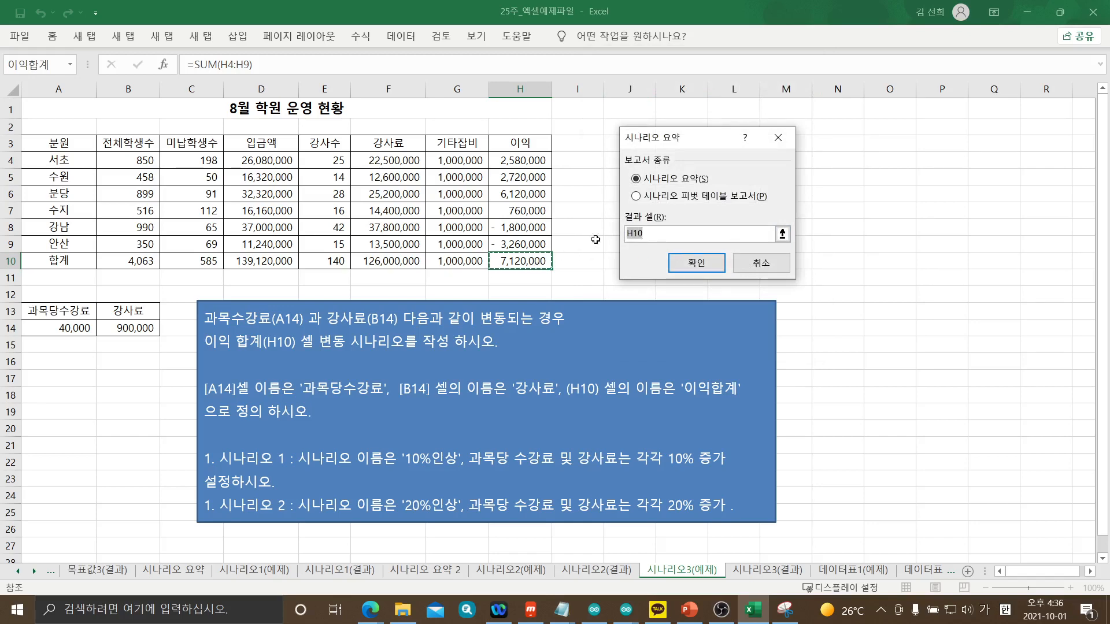
click(694, 270)
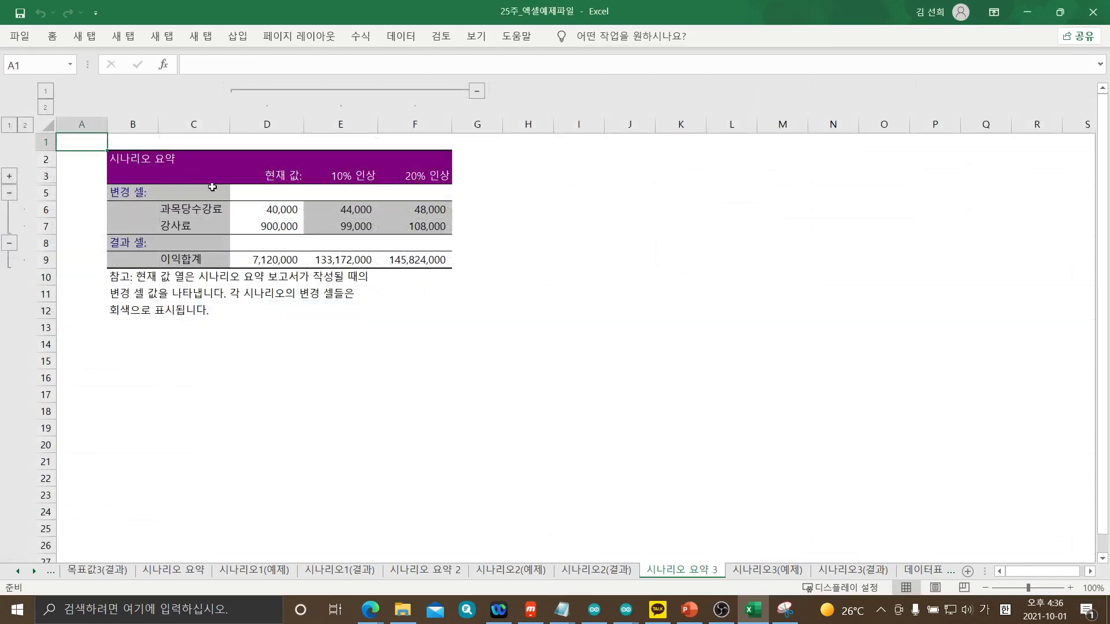
click(279, 211)
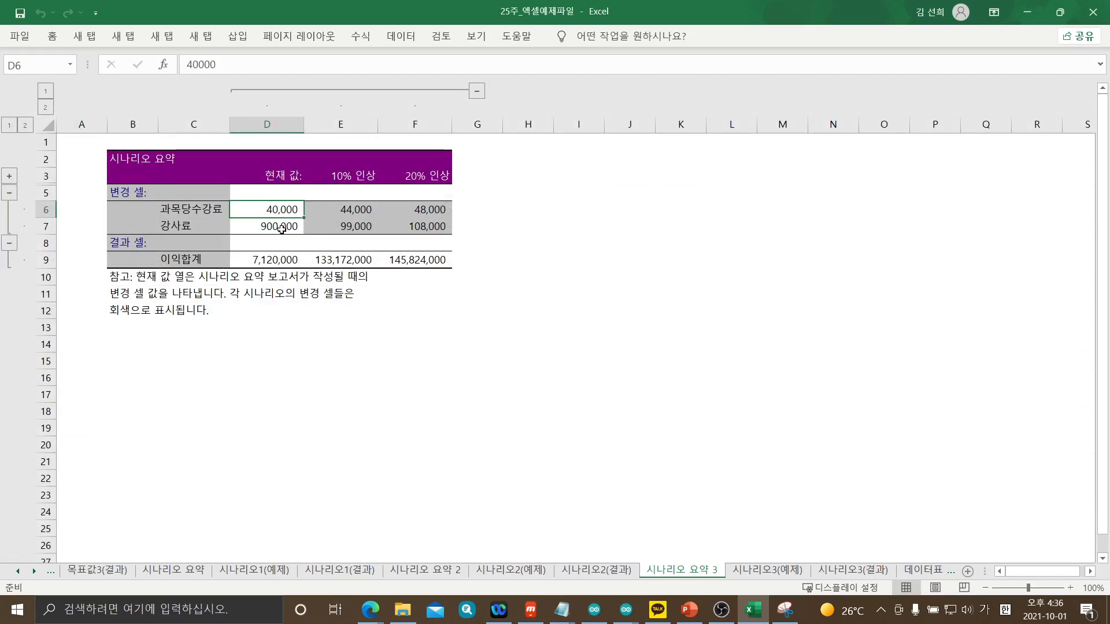
click(282, 229)
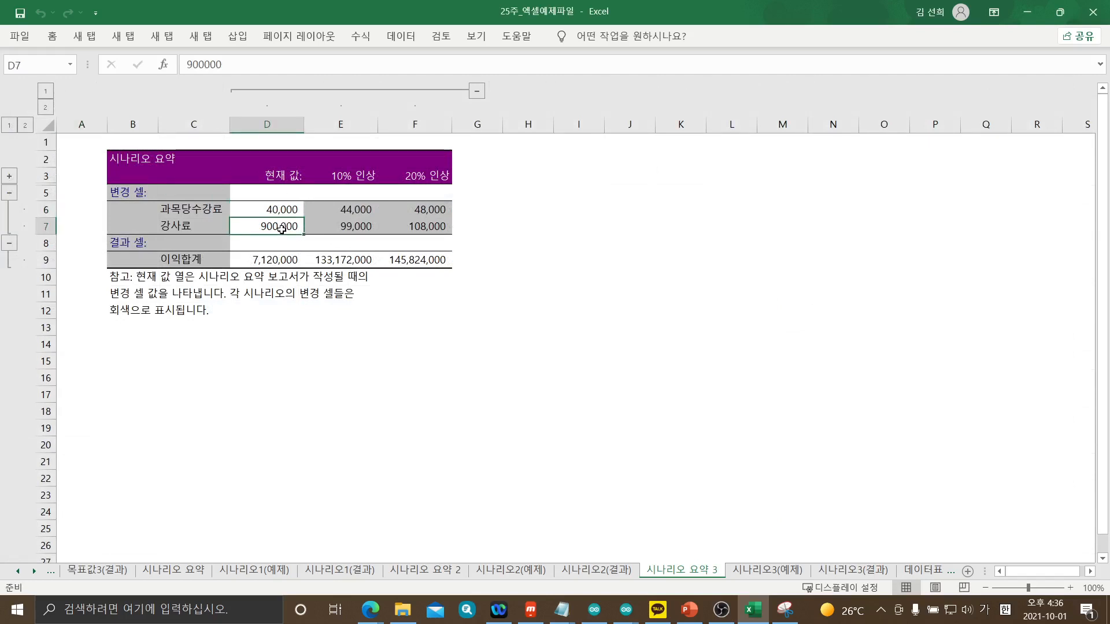
click(268, 264)
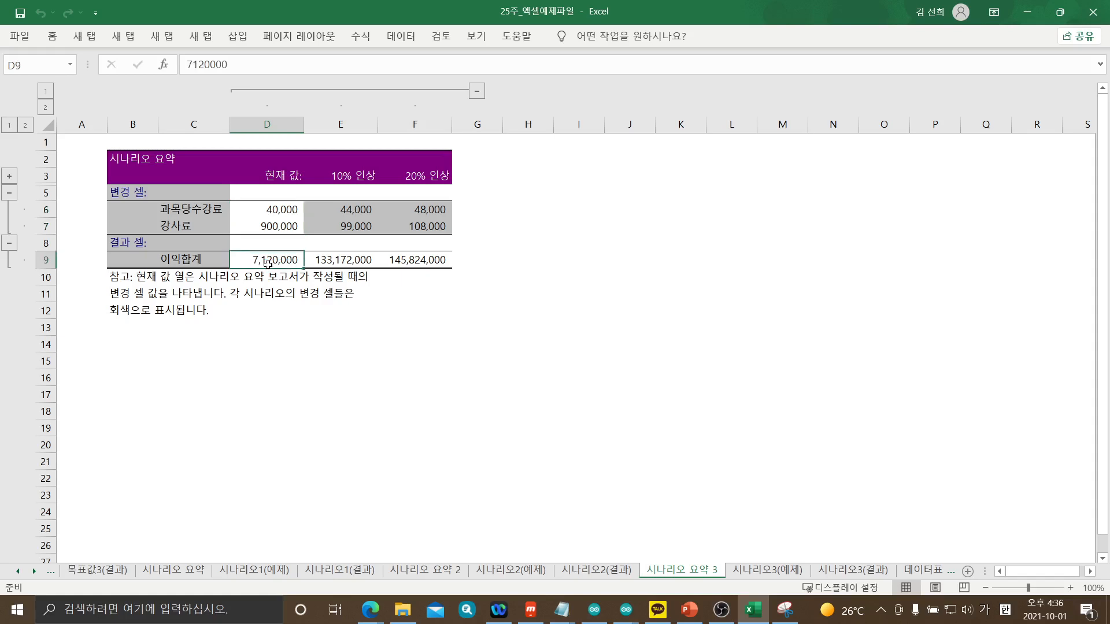
click(348, 227)
click(347, 209)
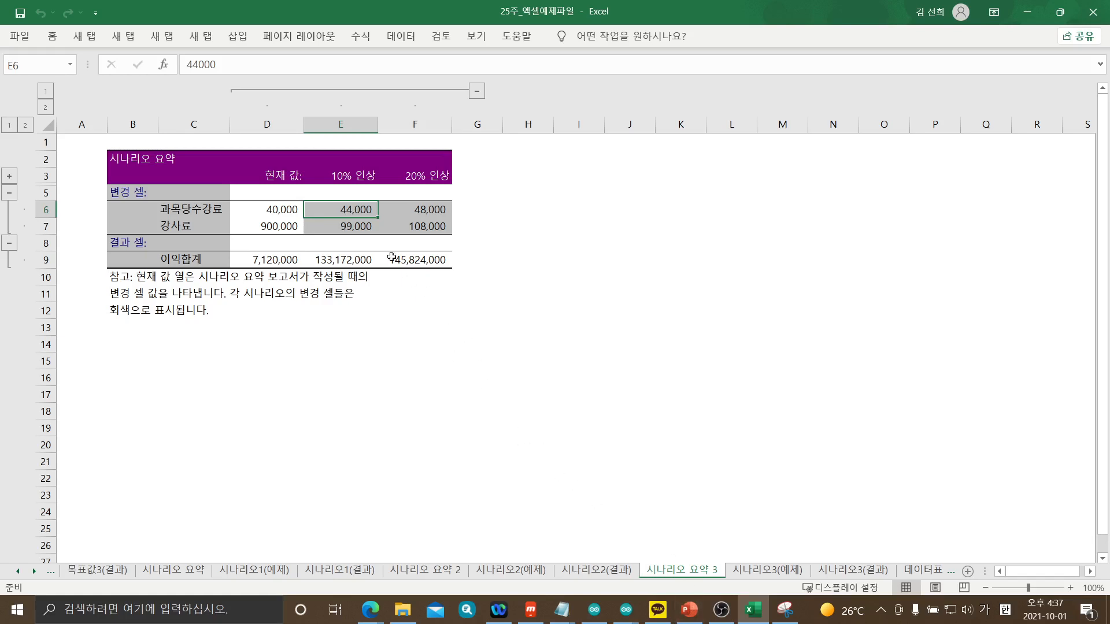
Delete the newly created 시나리오 요약 3 sheet
right_click(679, 573)
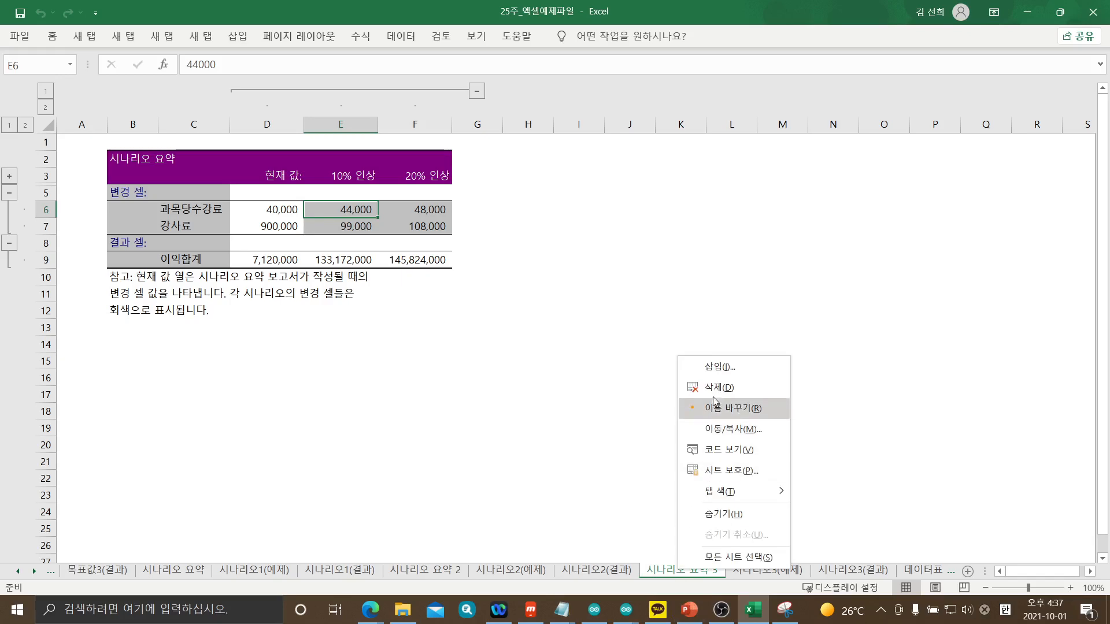
click(678, 390)
click(514, 346)
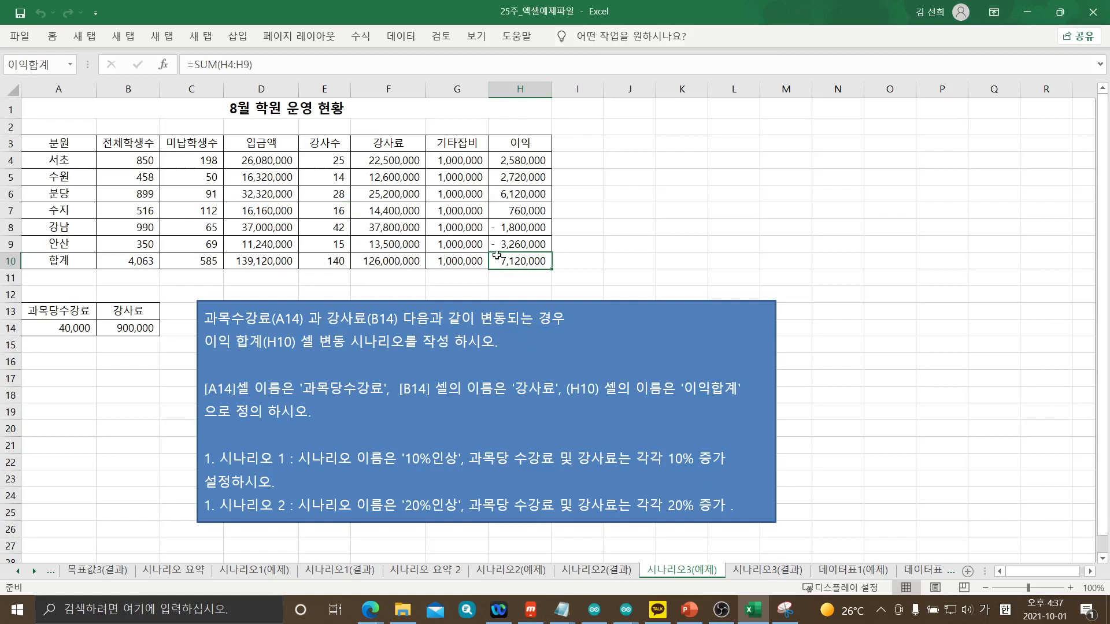
Edit the 10% 인상 scenario in the Scenario Manager and correct its 강사료 to 990000
click(399, 38)
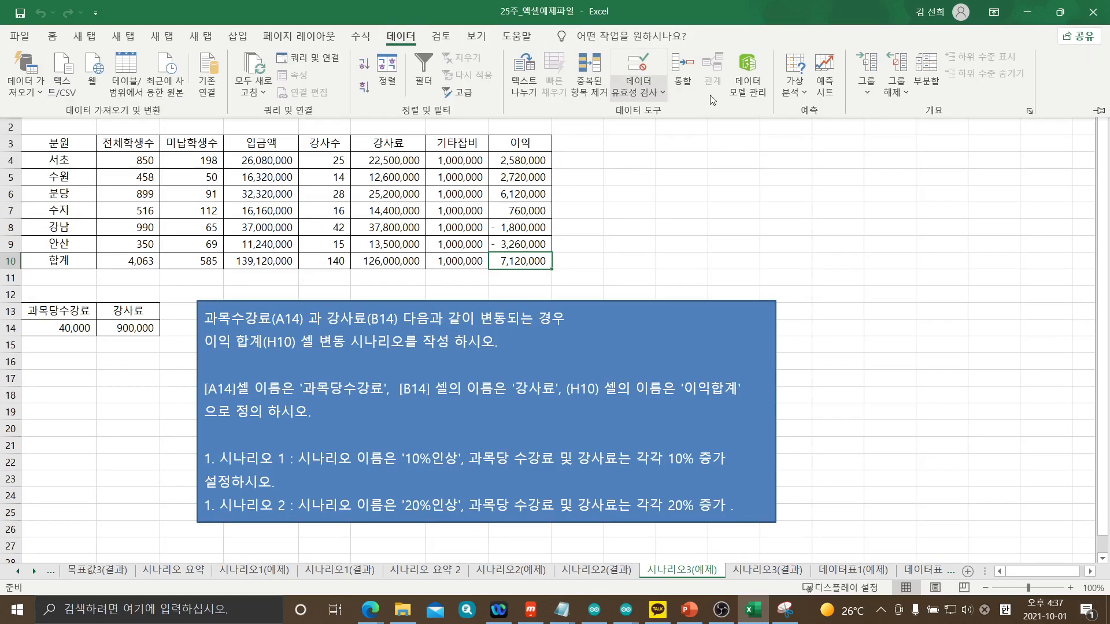
click(806, 95)
click(832, 113)
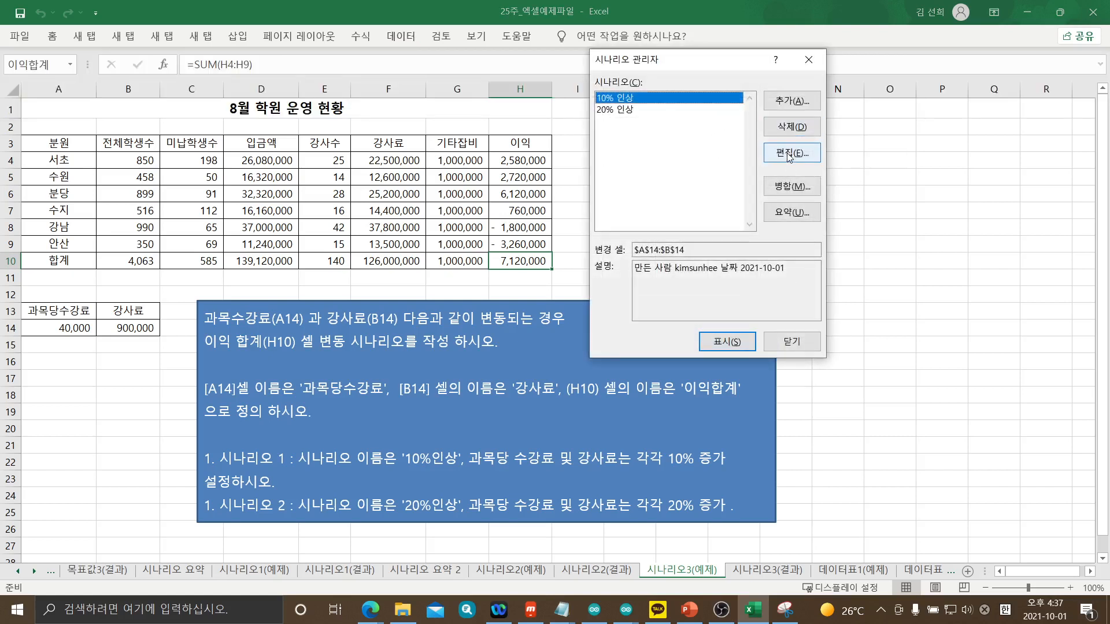
click(784, 153)
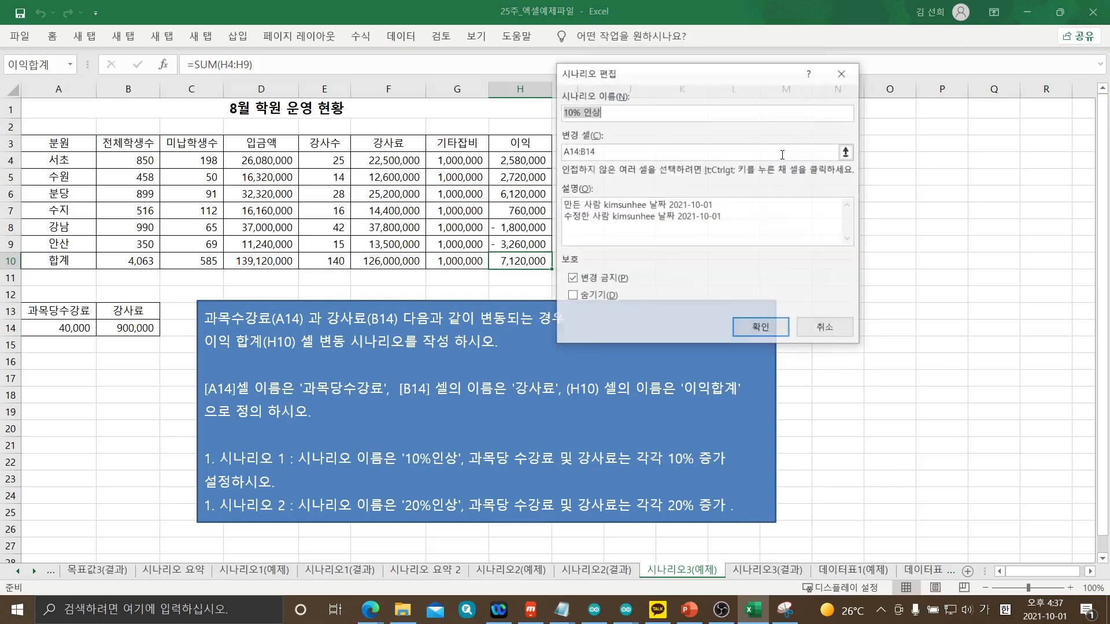
click(750, 328)
click(720, 215)
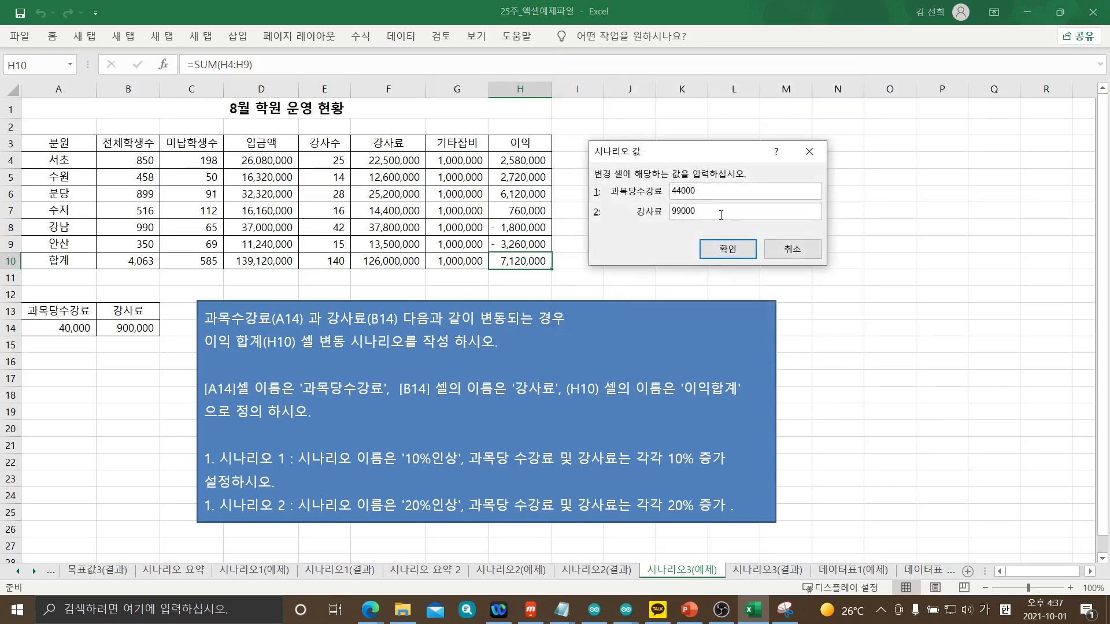
text(0)
click(727, 249)
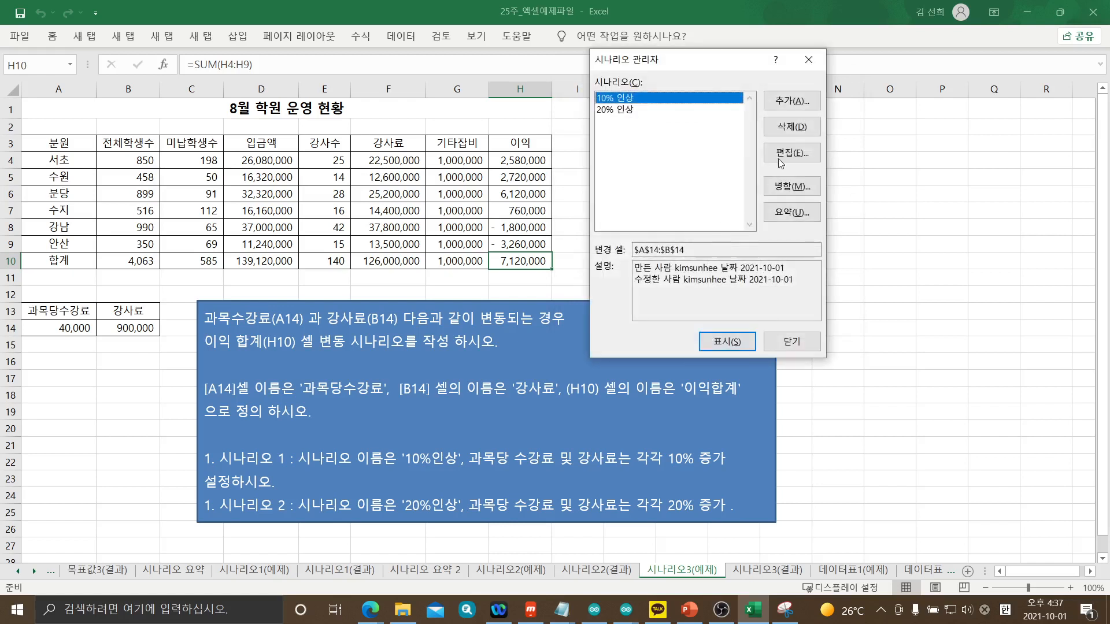
Edit the 20% 인상 scenario and correct its 강사료 to 1080000
click(668, 110)
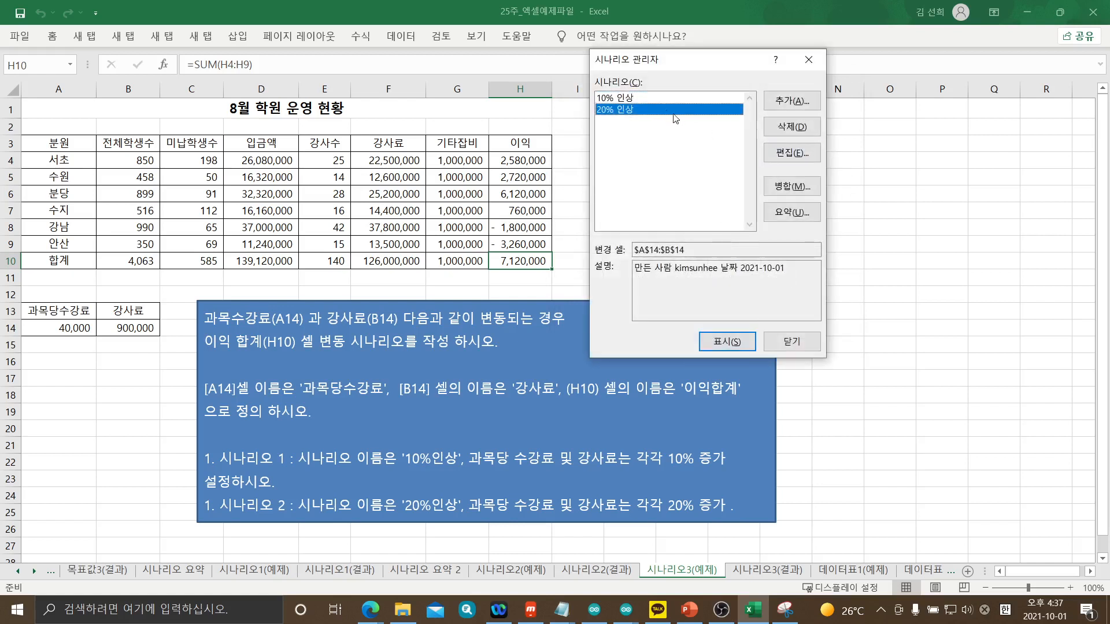
click(786, 155)
click(763, 327)
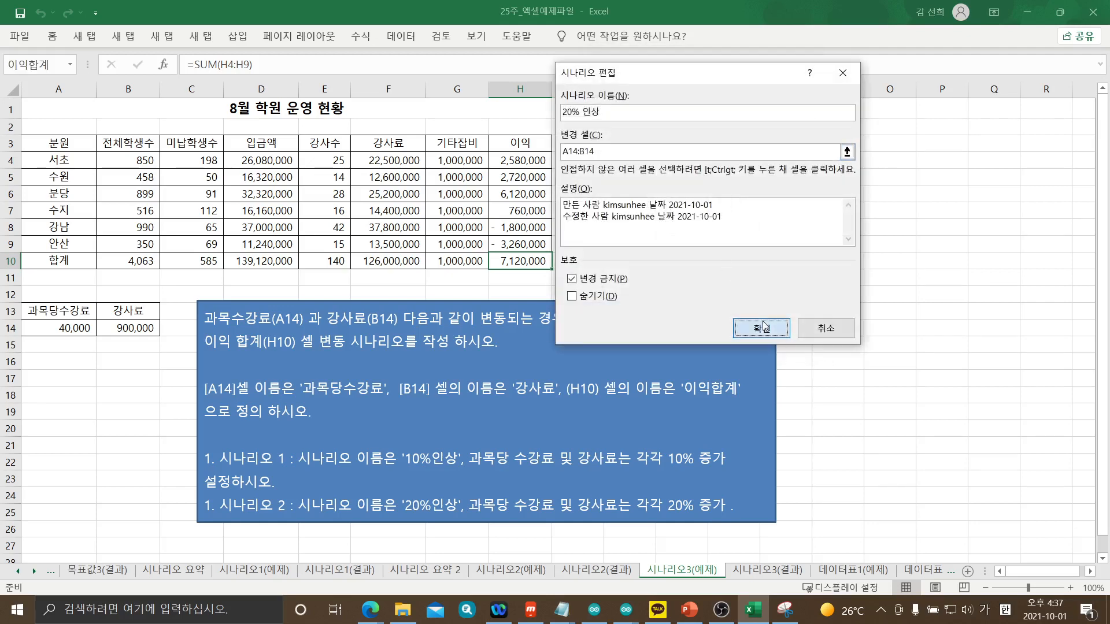
click(725, 210)
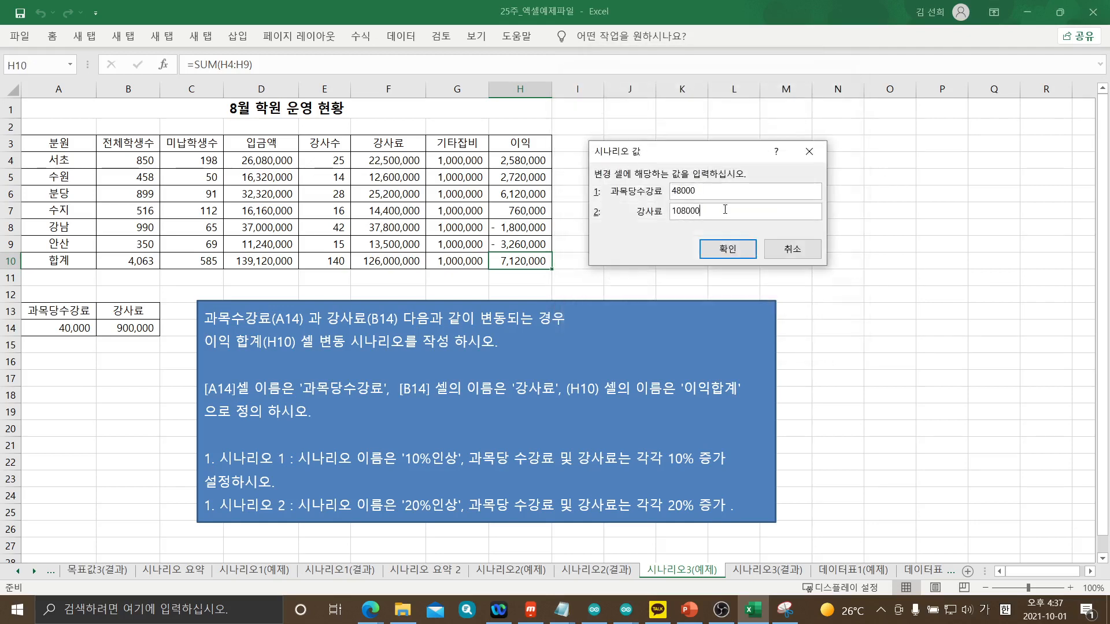
text(0)
click(727, 249)
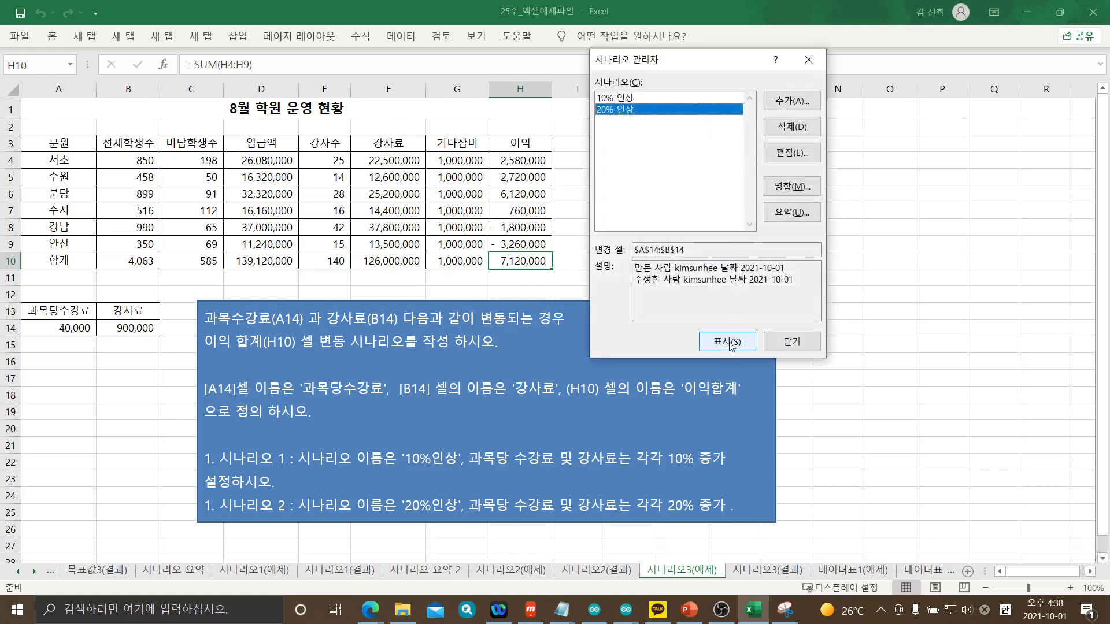
Create a new scenario summary report with H10 as the result cell
click(791, 213)
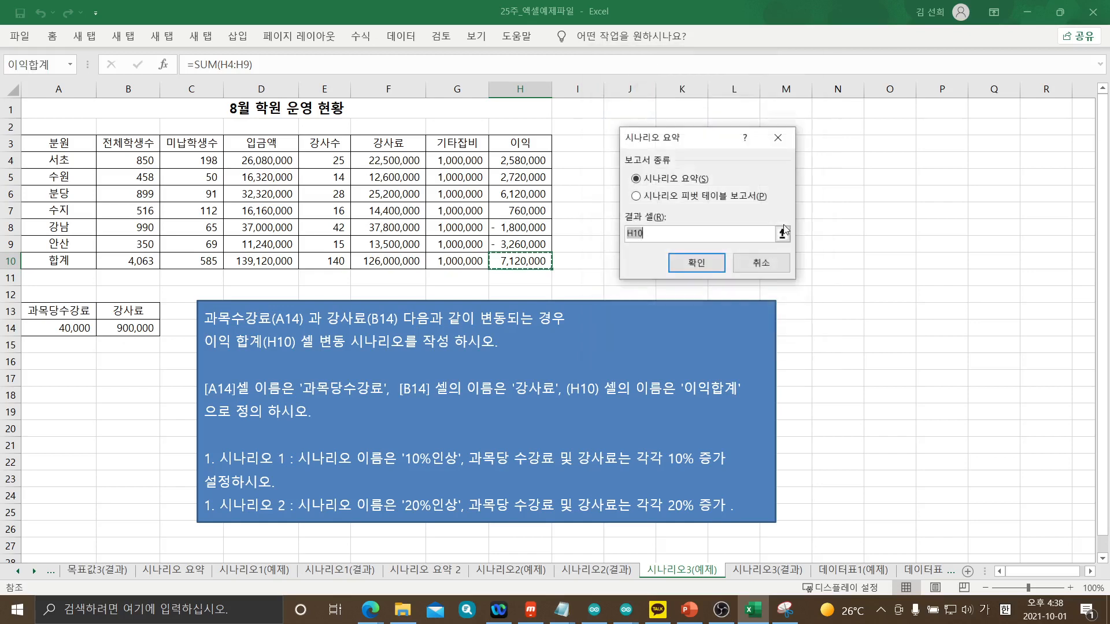
click(704, 266)
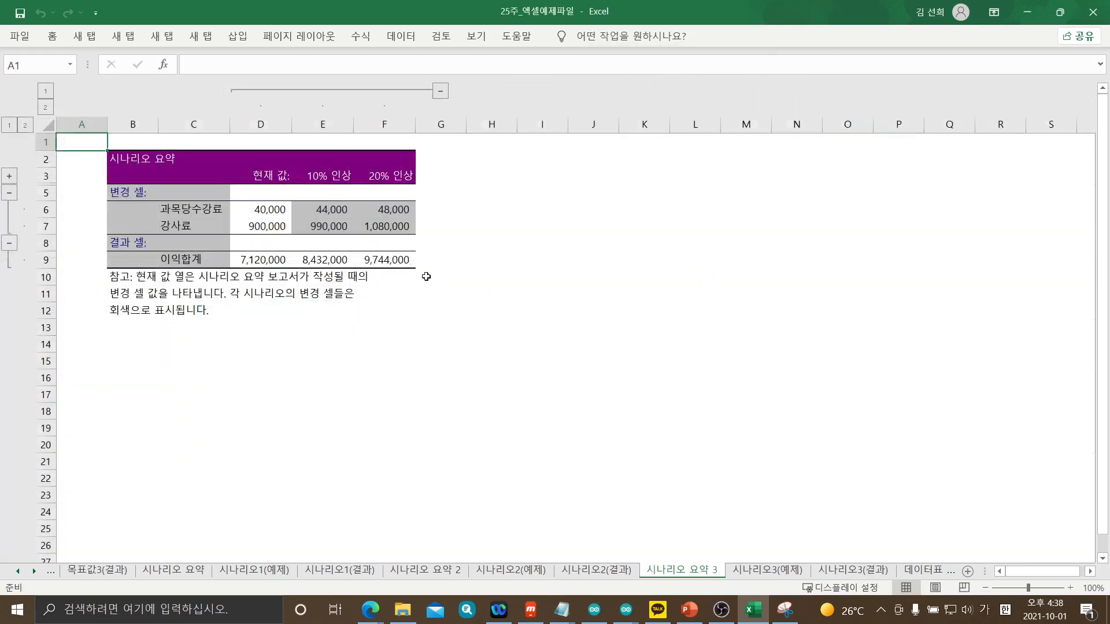
Compare the 과목당수강료, 강사료 and 이익합계 values across the current, 10% 인상 and 20% 인상 columns of the summary
click(330, 209)
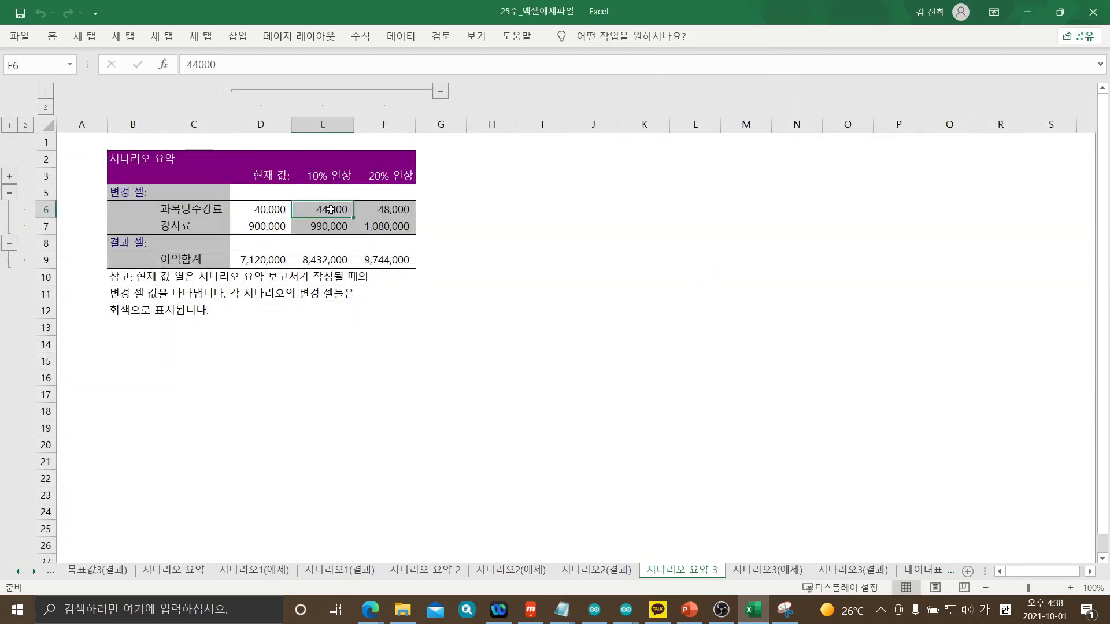
click(260, 209)
click(341, 208)
click(279, 214)
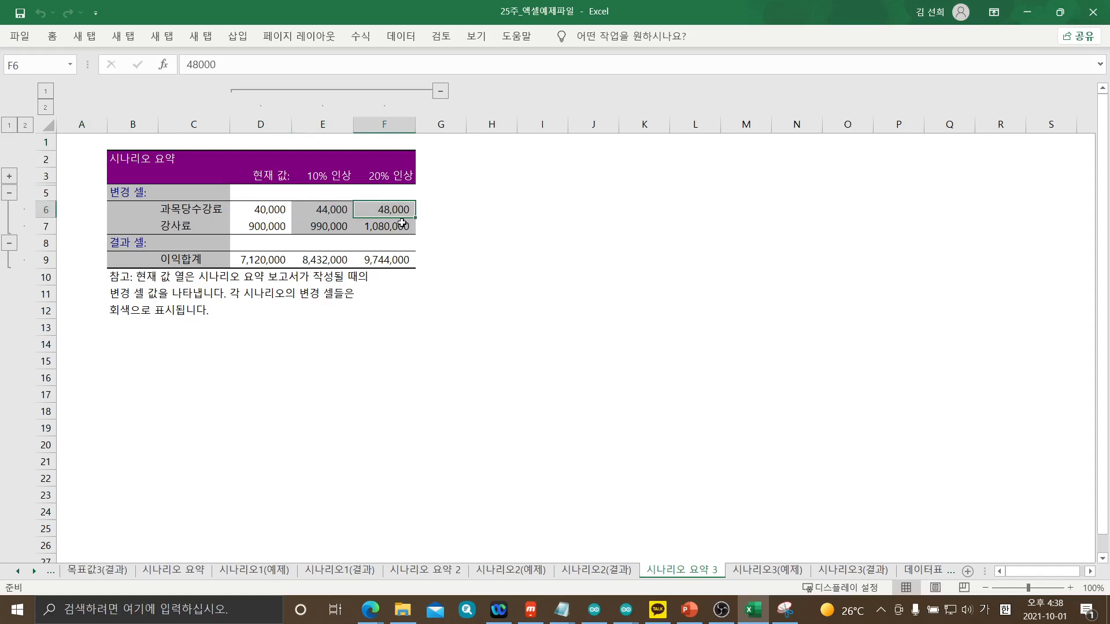
click(267, 227)
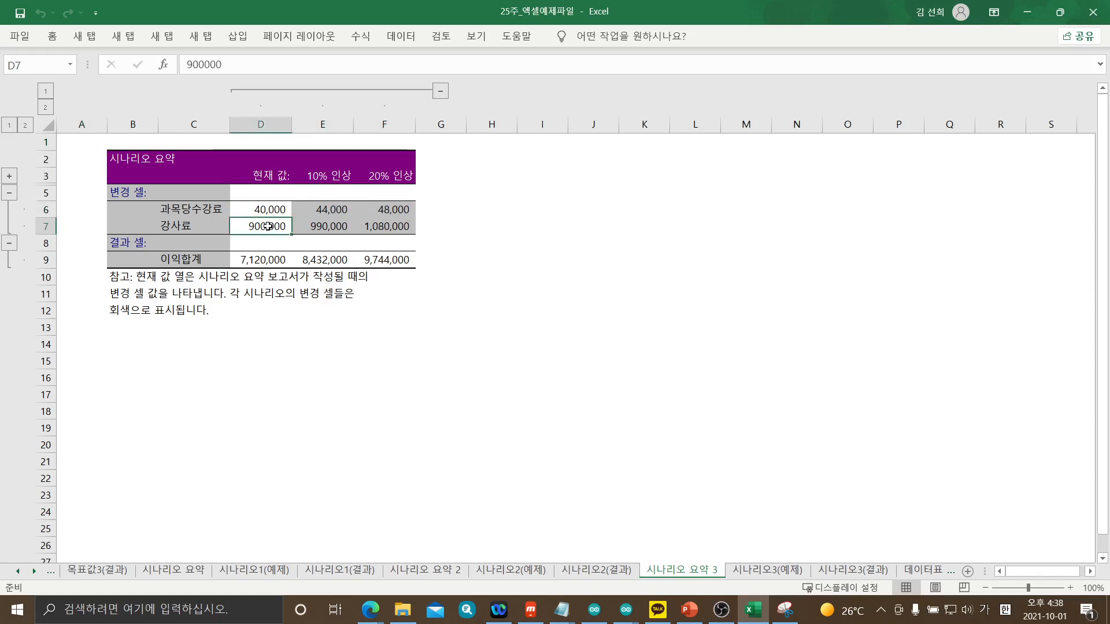
click(324, 228)
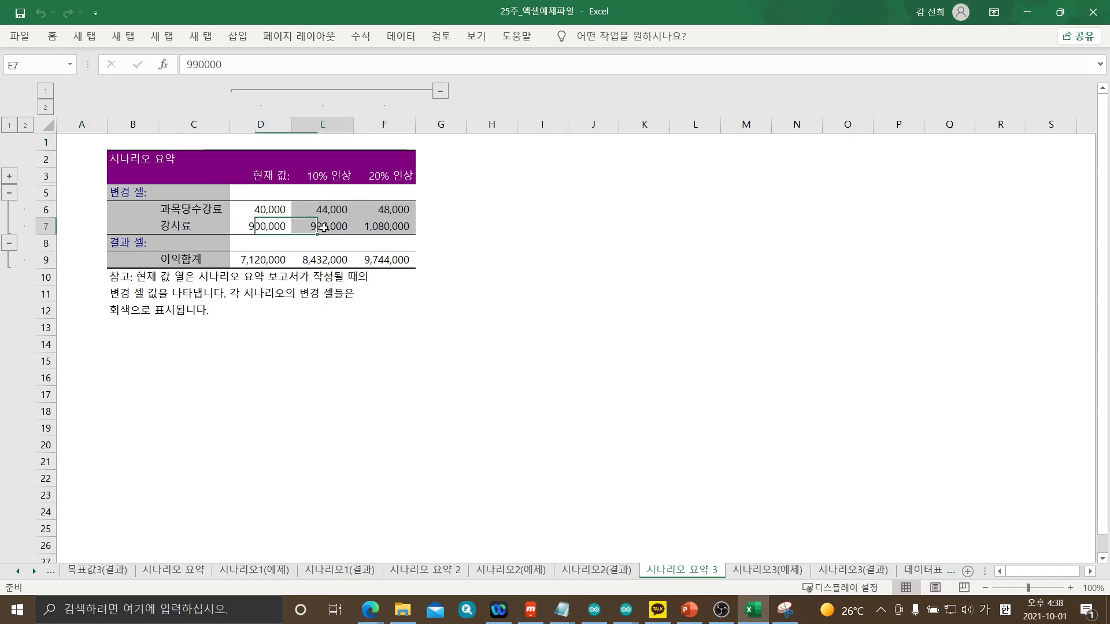
click(273, 228)
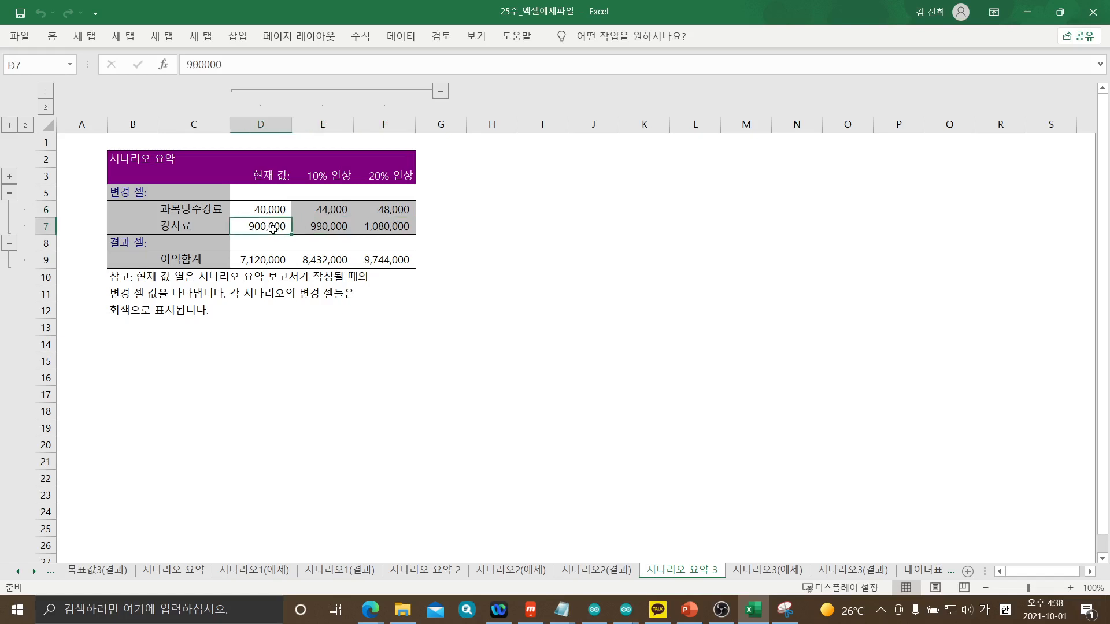
click(396, 227)
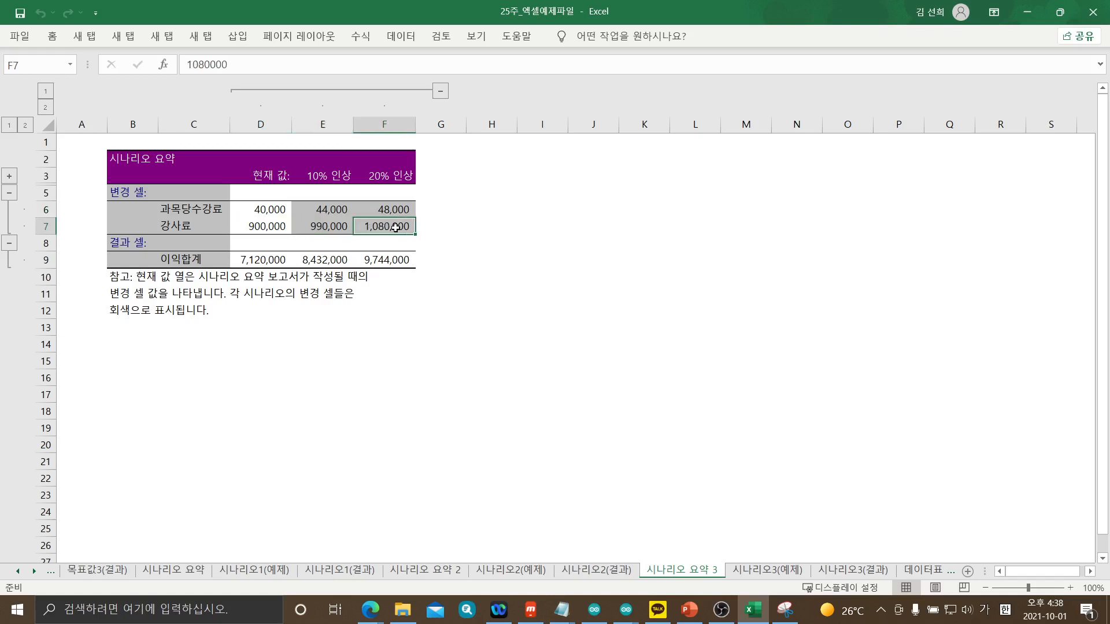
click(388, 261)
click(331, 259)
click(265, 261)
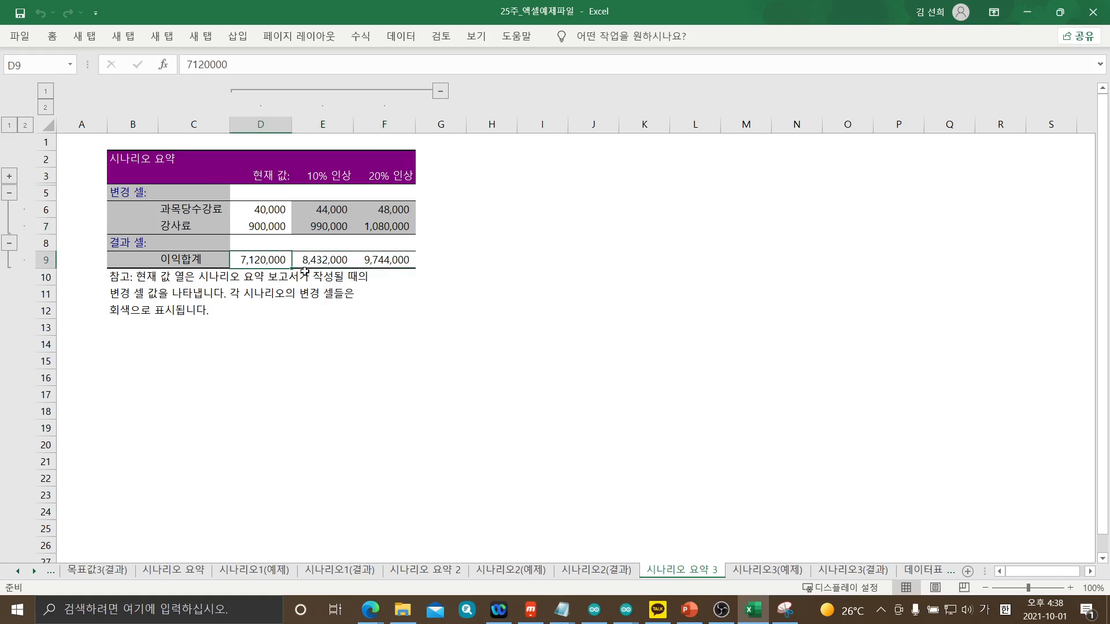
Open the 데이터표1(예제) sheet
click(35, 573)
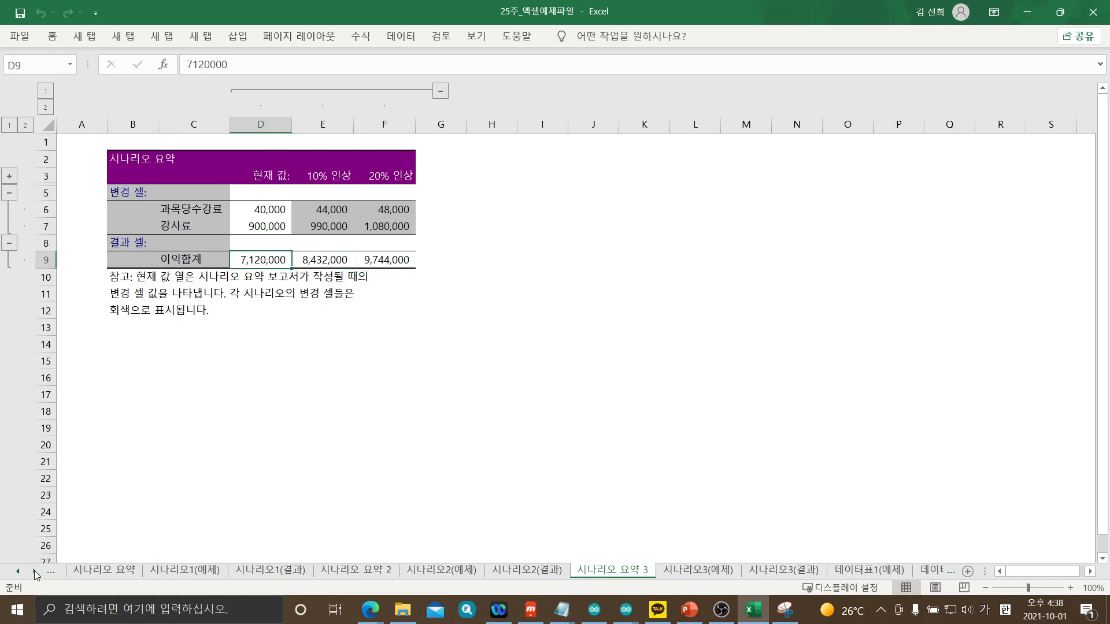
click(36, 572)
click(36, 572)
click(36, 572)
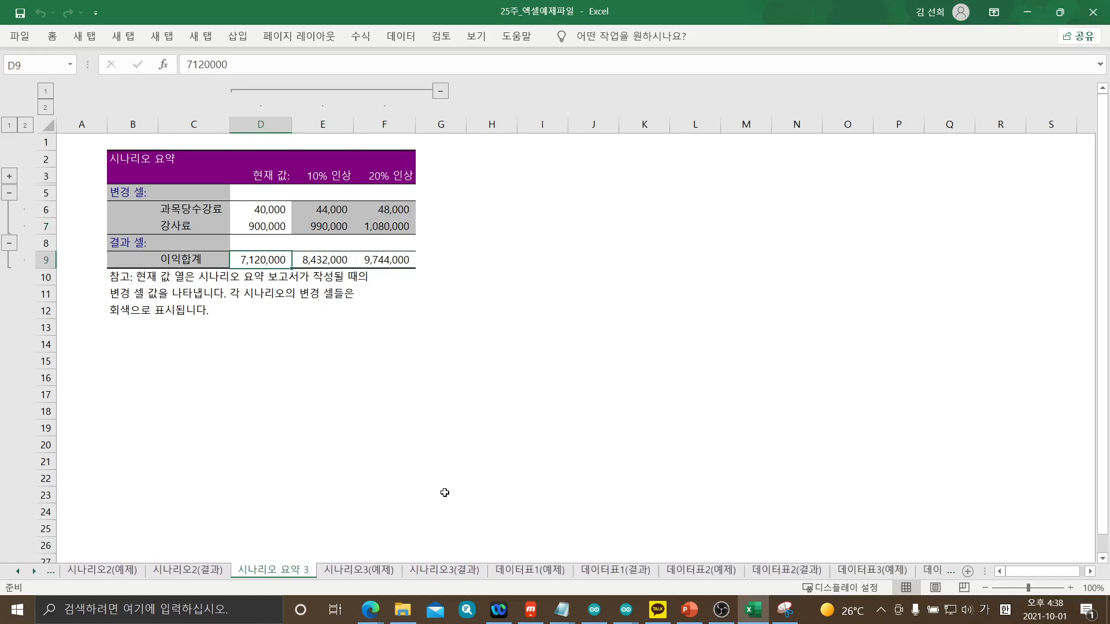
click(530, 571)
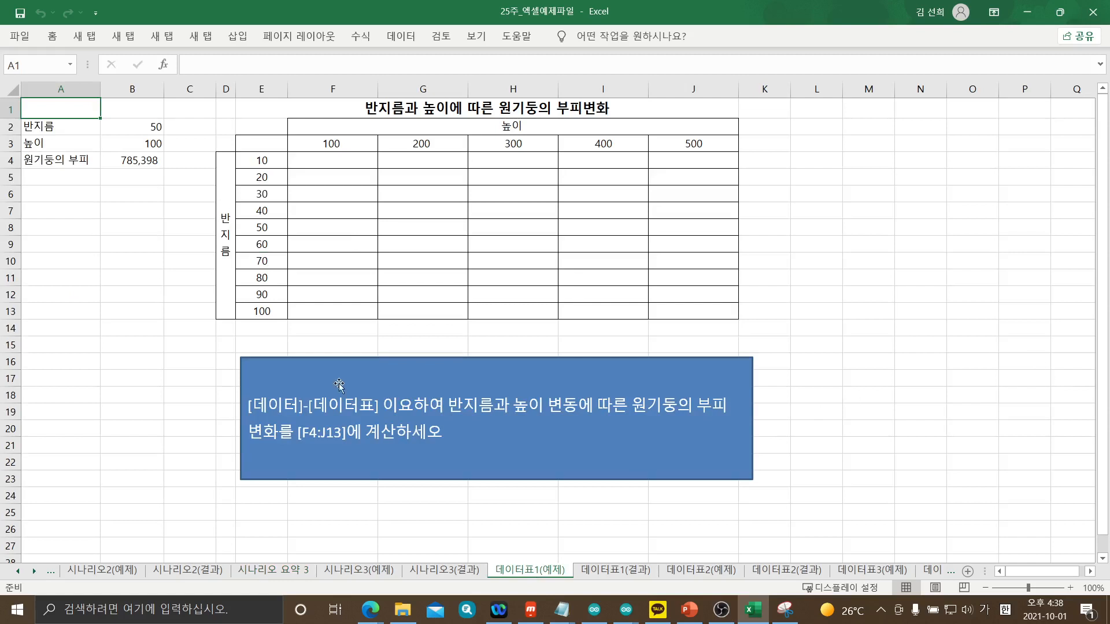
Examine the 반지름, 높이 and 원기둥의 부피 cells in B2:B4 and the 반지름 values listed down column E
click(153, 127)
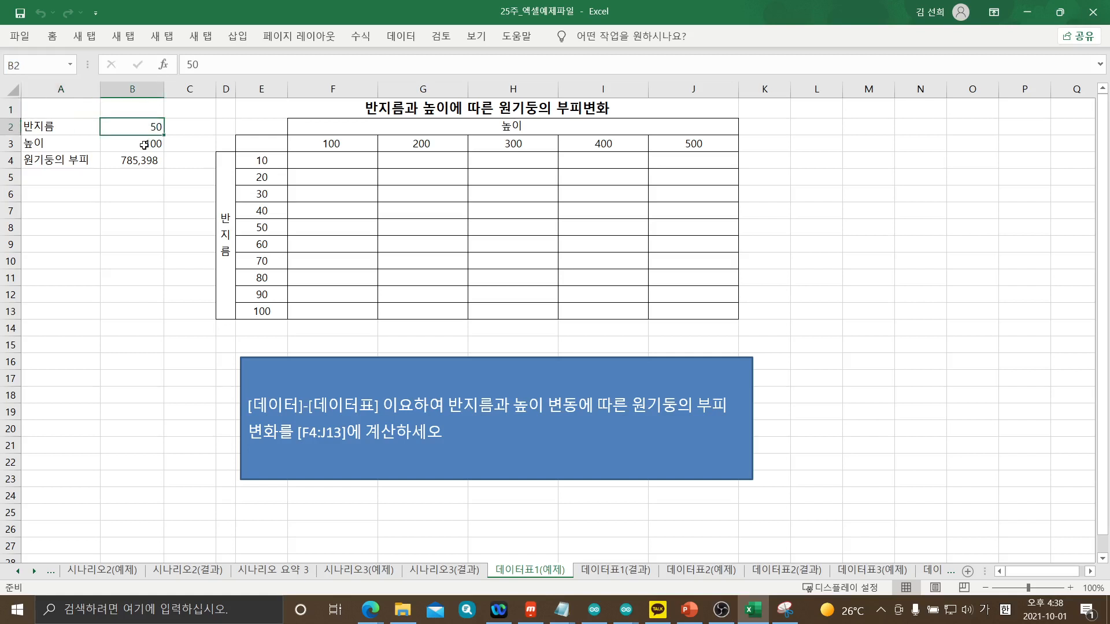
click(144, 148)
click(146, 162)
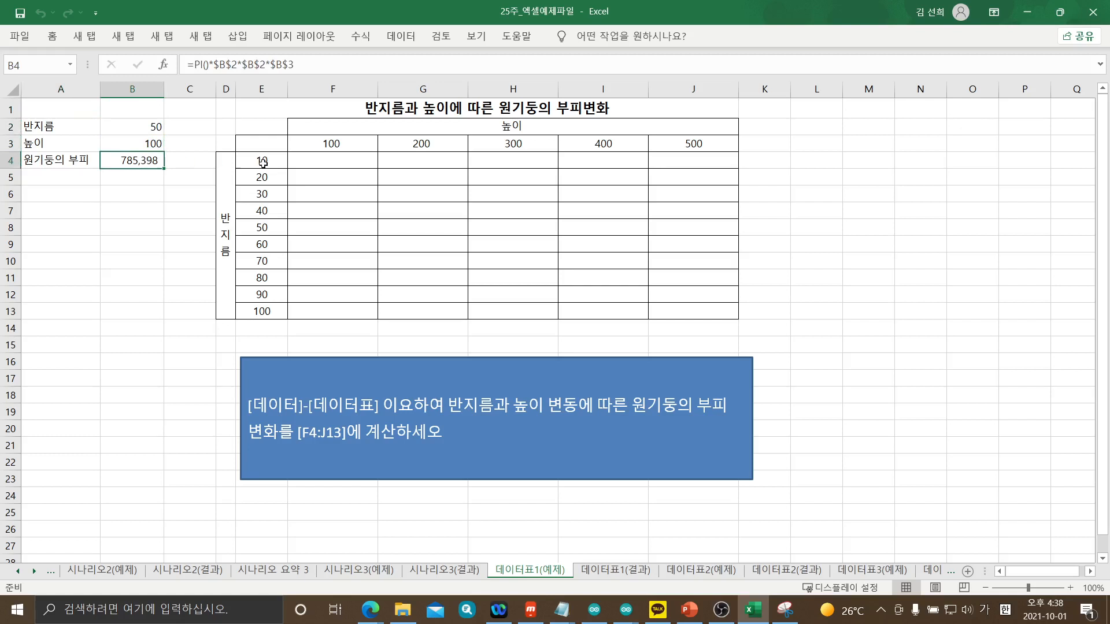
click(150, 130)
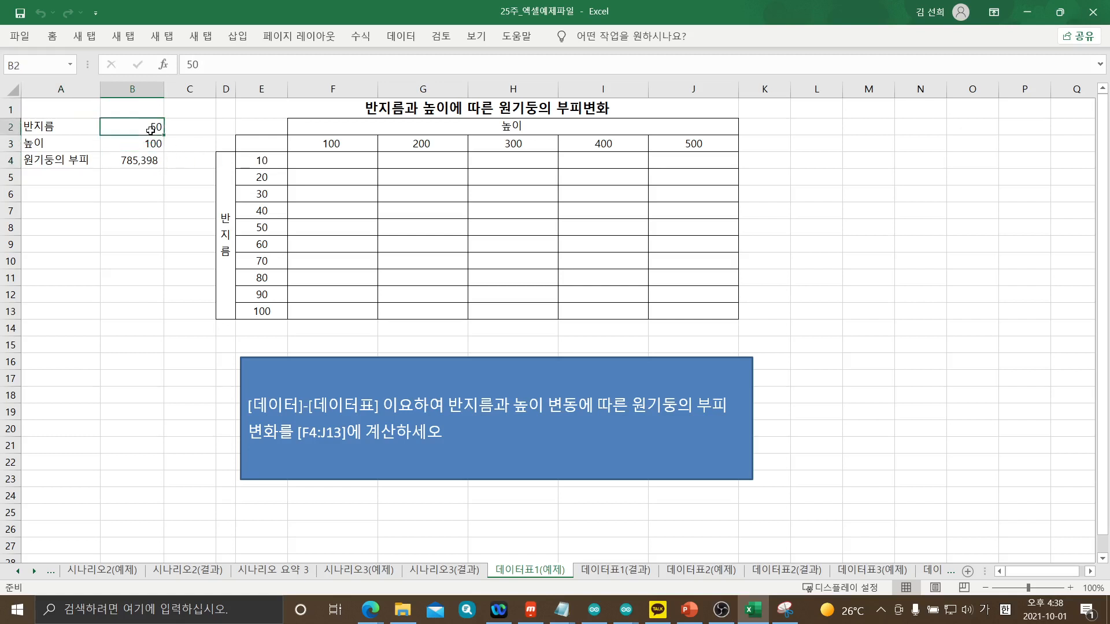
click(257, 165)
click(263, 177)
click(262, 194)
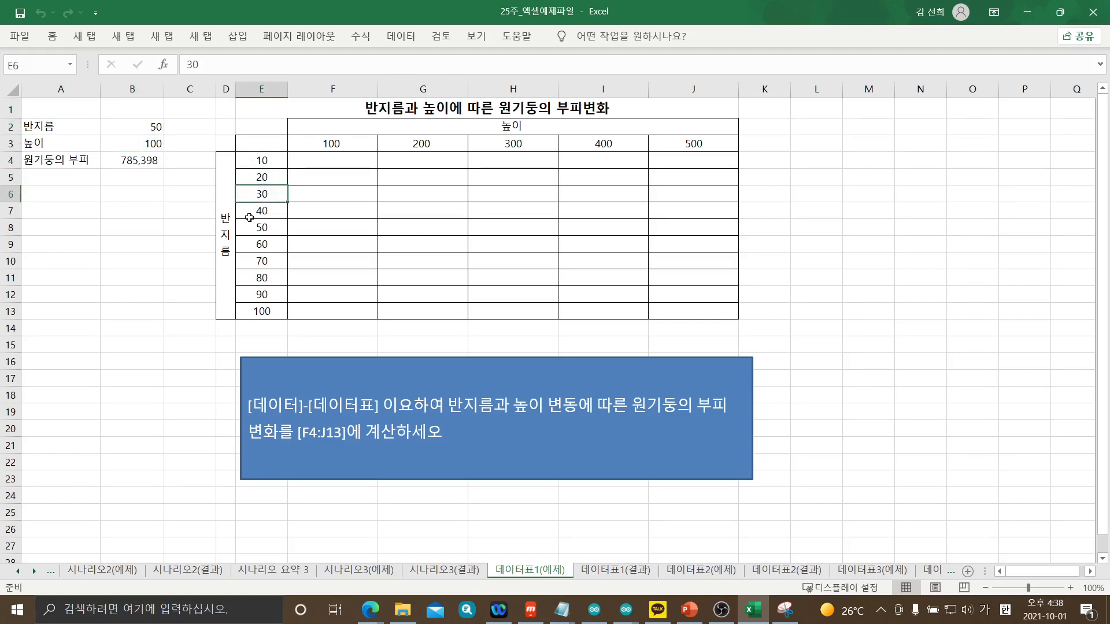
click(262, 211)
click(262, 228)
click(262, 241)
click(262, 259)
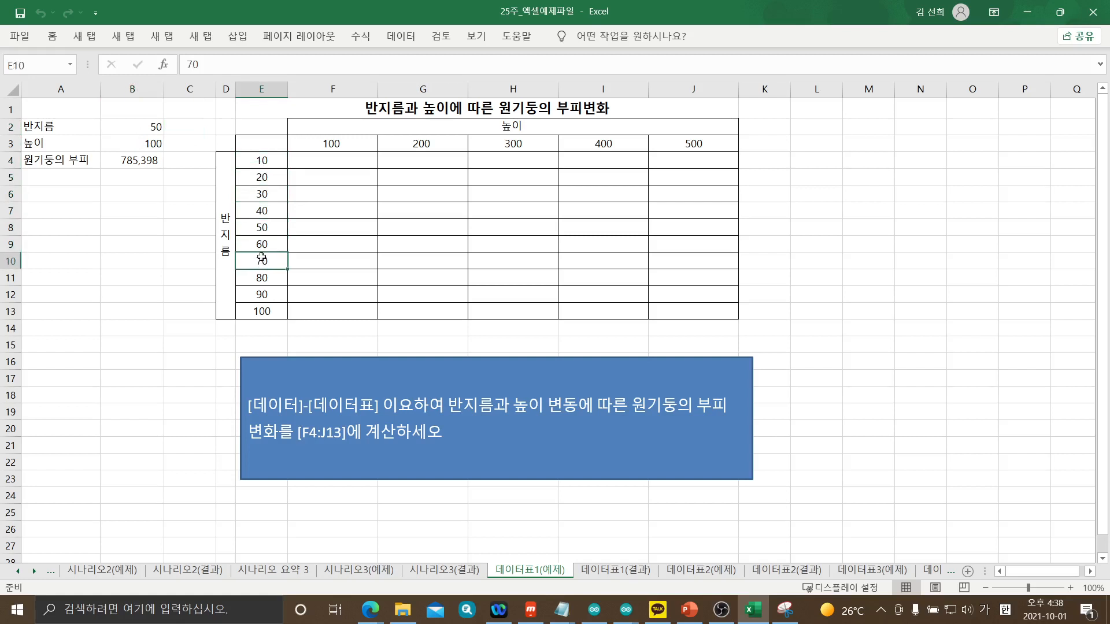
Examine the 높이 input in B3, the 높이 values in F3:J3 and the empty result range F4:J13
click(150, 142)
click(347, 142)
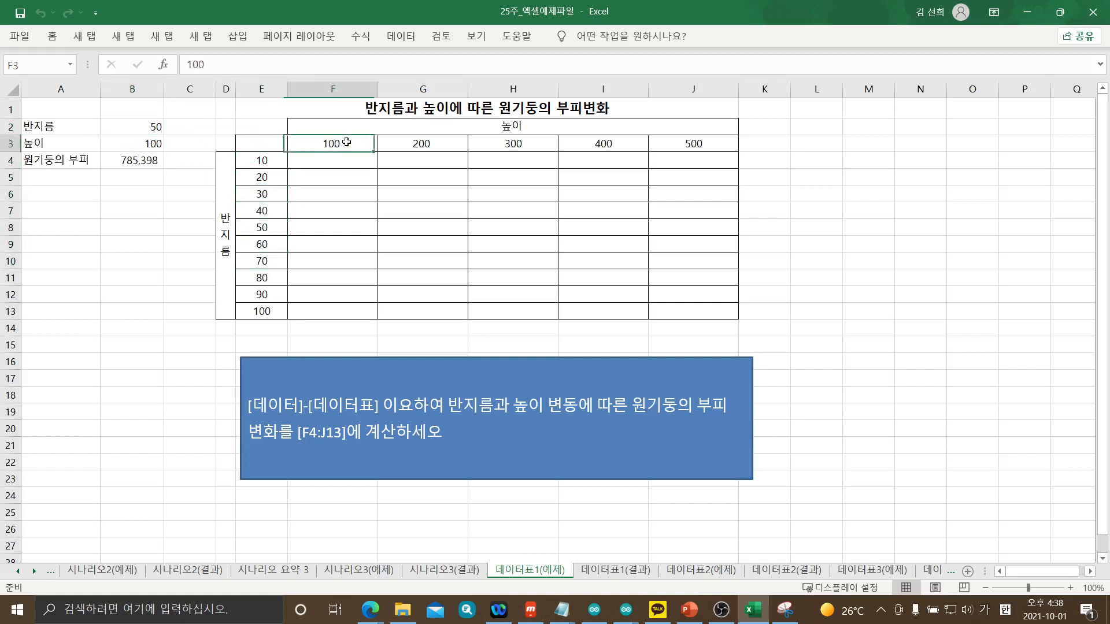
click(403, 143)
click(508, 143)
click(603, 144)
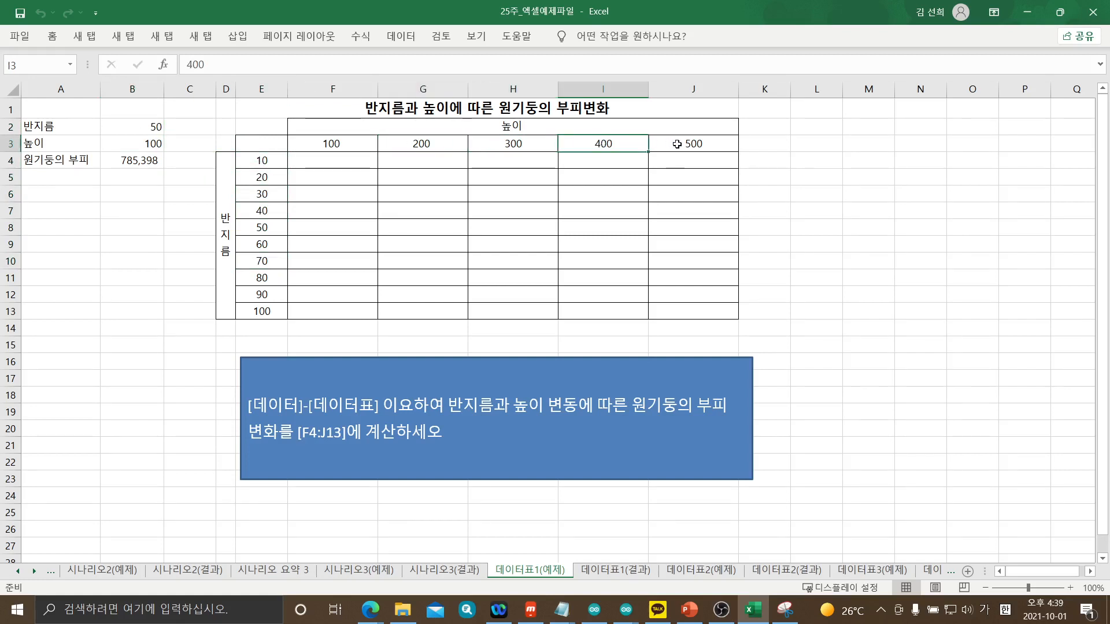
click(678, 144)
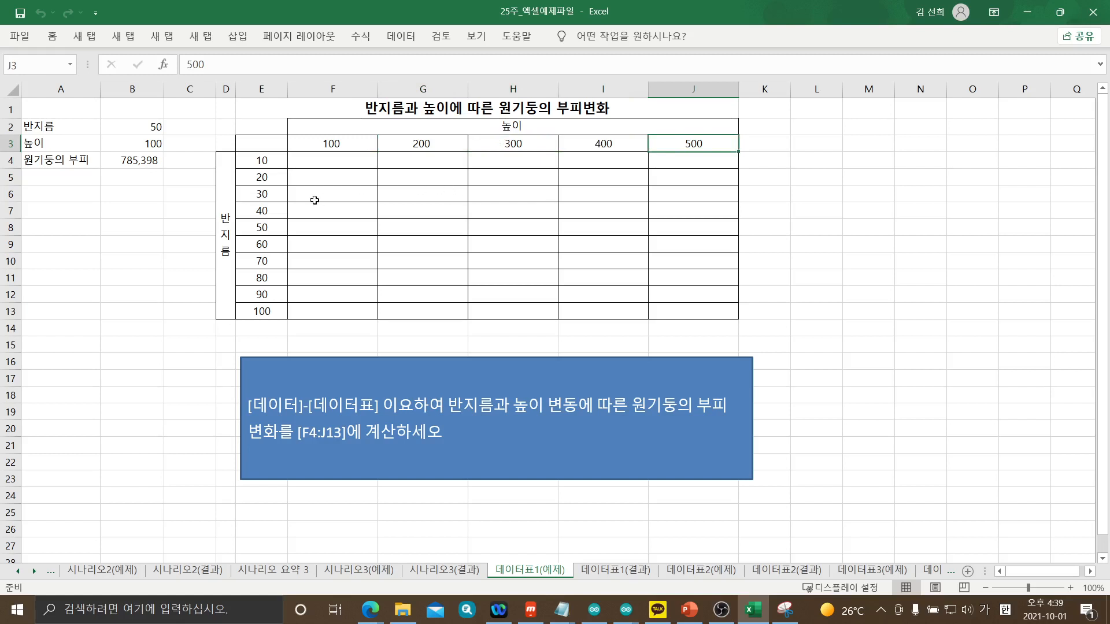
mouse_move(314, 169)
mouse_down()
mouse_move(684, 248)
mouse_move(694, 319)
mouse_up()
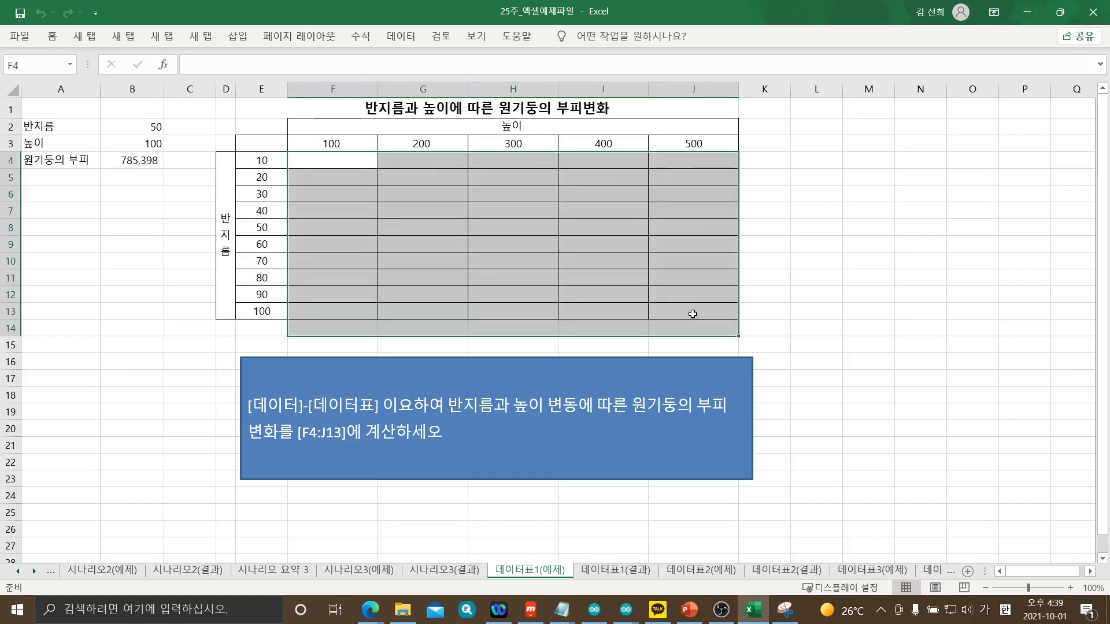
click(321, 161)
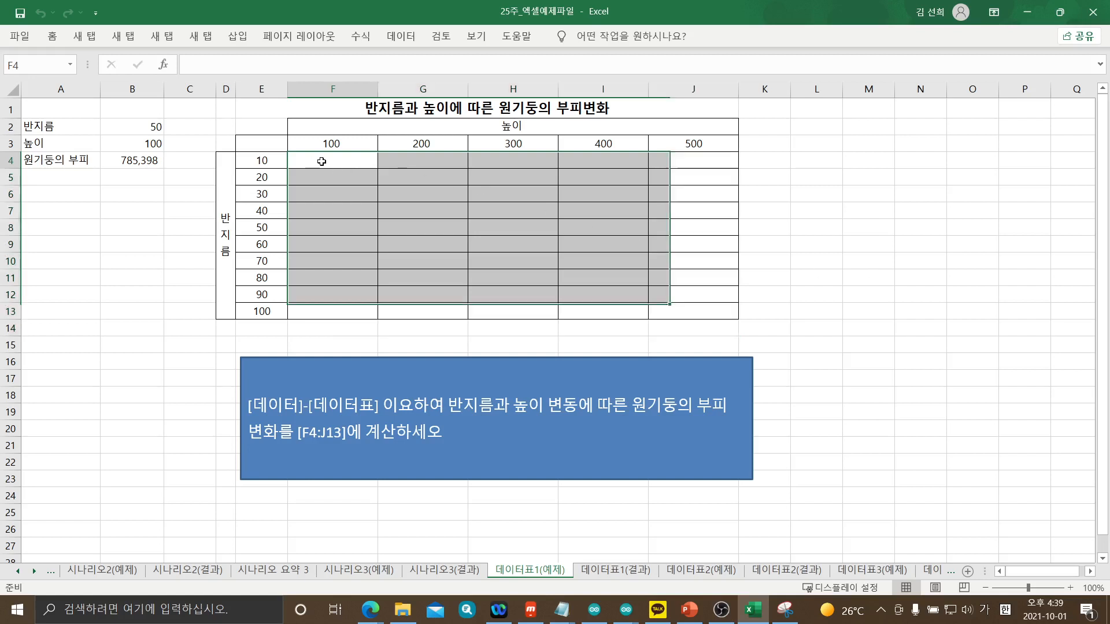
drag(321, 162, 689, 305)
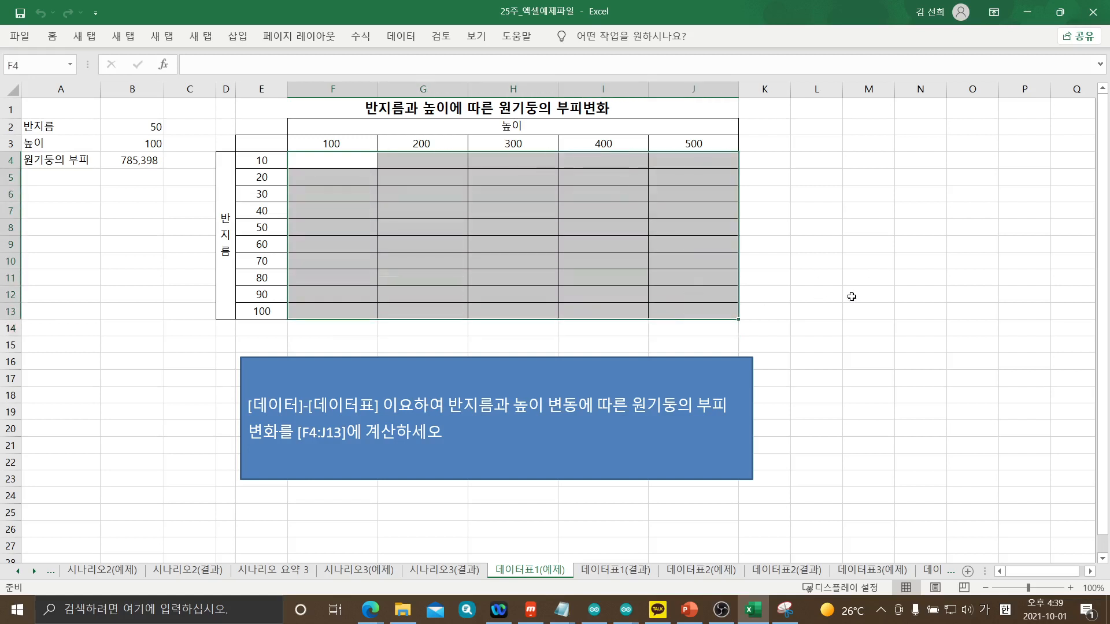
click(852, 296)
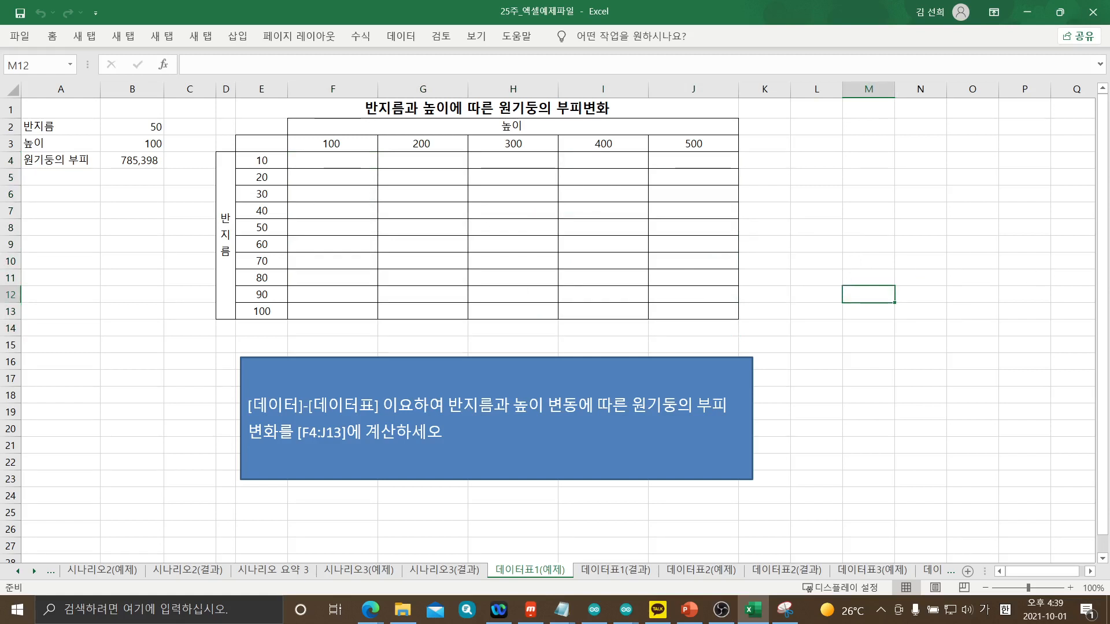
Switch to the PowerPoint 데이터표 slide show and highlight the shaded table cell and 수식셀, adding an equals sign, a box and arrows above the table
key(alt+Tab)
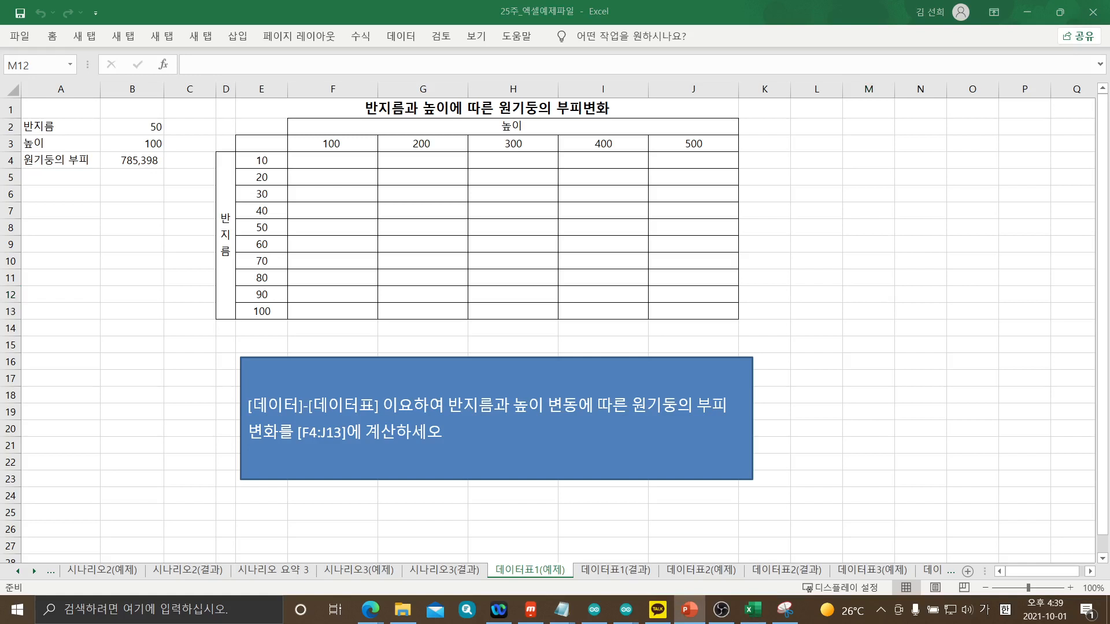
key(alt+Tab)
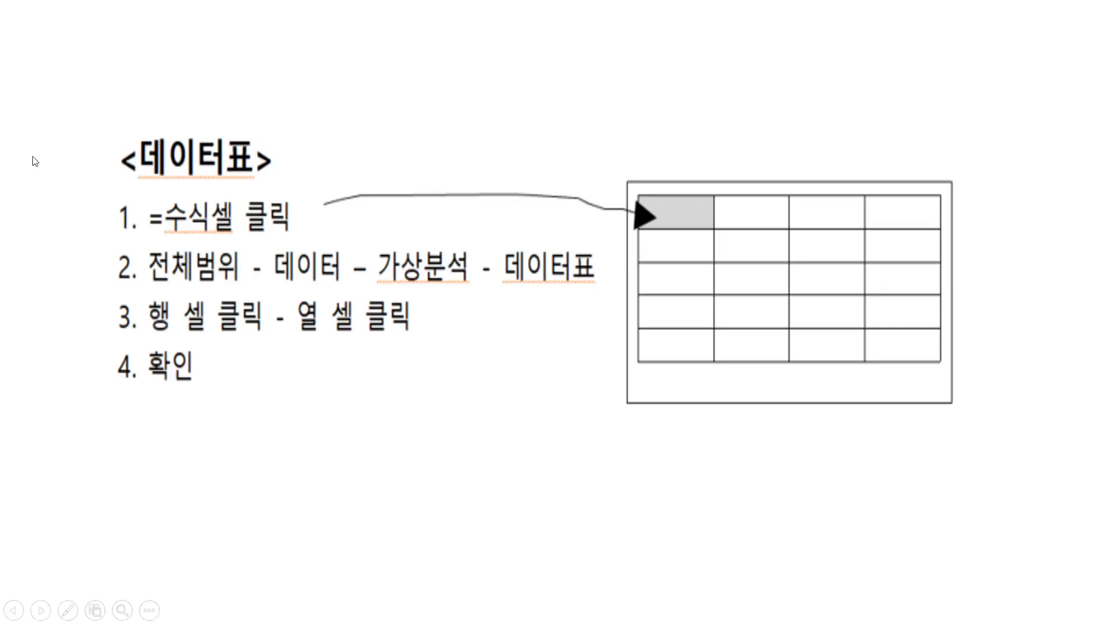
right_click(719, 475)
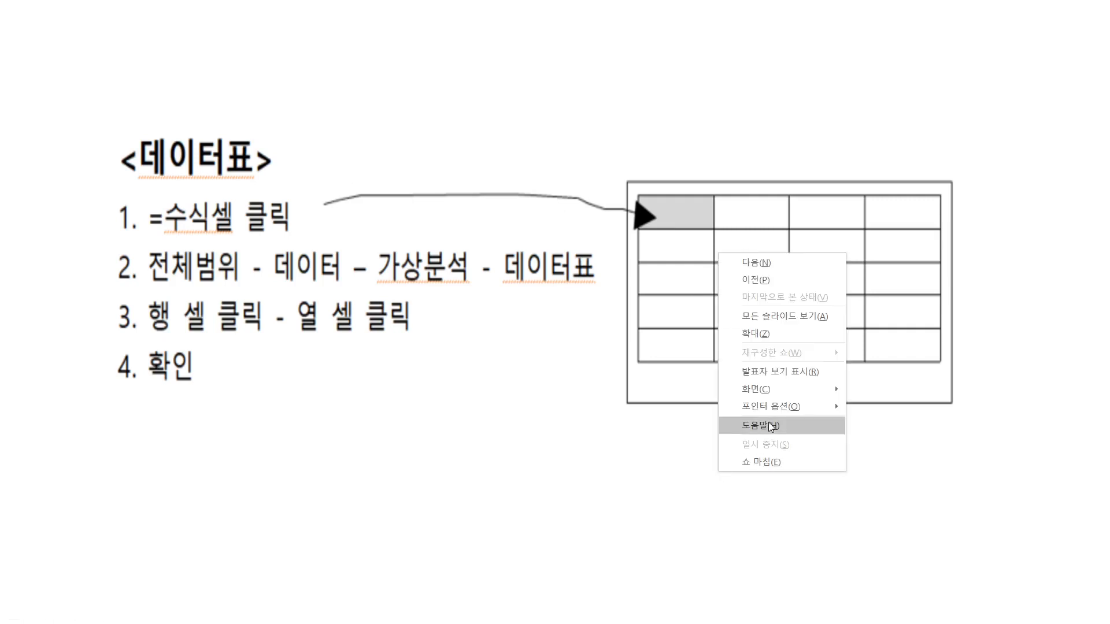
mouse_move(798, 406)
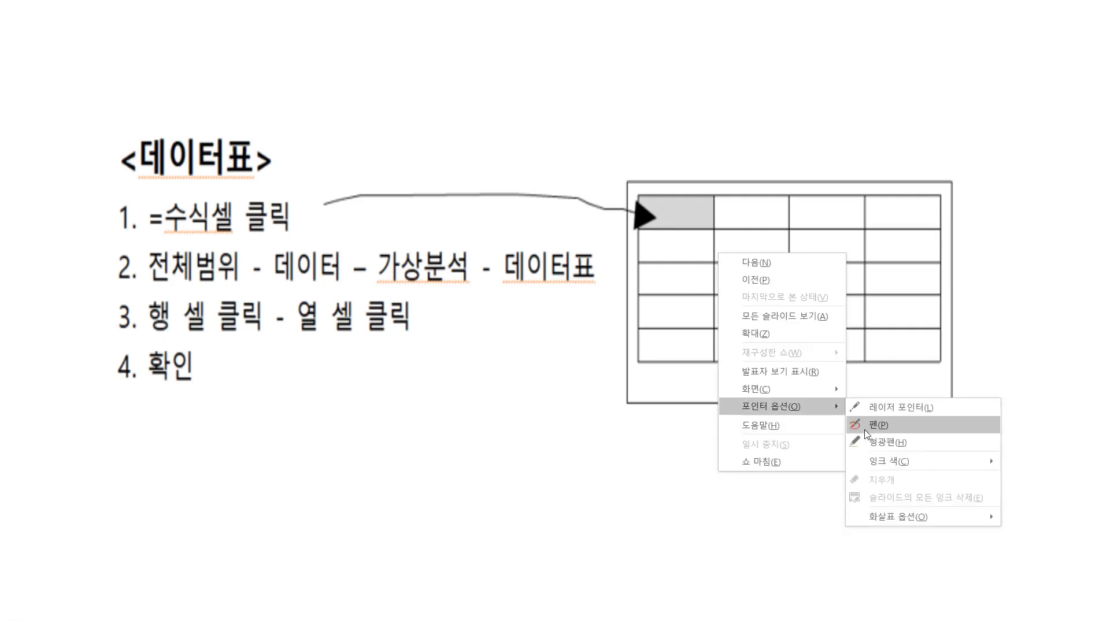
click(870, 443)
mouse_move(704, 226)
mouse_down()
mouse_move(652, 212)
mouse_move(696, 184)
mouse_move(700, 227)
mouse_move(664, 221)
mouse_move(675, 197)
mouse_move(688, 223)
mouse_move(652, 207)
mouse_move(680, 196)
mouse_up()
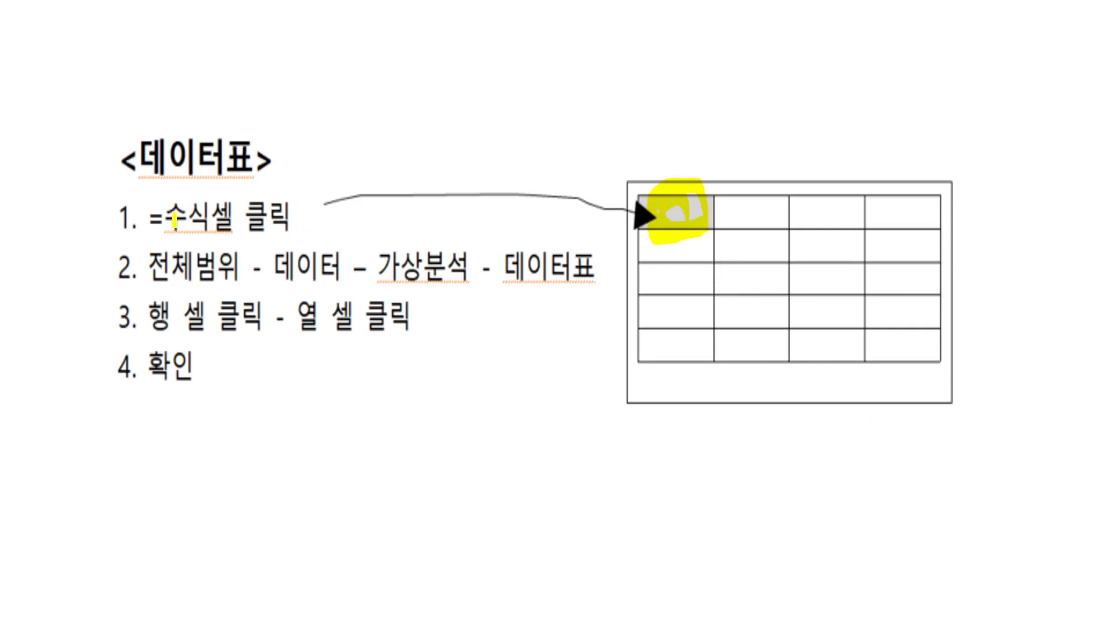
mouse_move(611, 120)
mouse_down()
mouse_move(668, 126)
mouse_move(643, 150)
mouse_move(654, 149)
mouse_move(692, 116)
mouse_move(742, 110)
mouse_move(707, 158)
mouse_move(688, 160)
mouse_up()
mouse_move(219, 197)
mouse_down()
mouse_move(226, 214)
mouse_move(200, 236)
mouse_move(176, 190)
mouse_move(230, 228)
mouse_move(254, 144)
mouse_move(602, 46)
mouse_move(699, 109)
mouse_move(668, 115)
mouse_up()
mouse_move(832, 104)
mouse_down()
mouse_move(812, 144)
mouse_move(787, 119)
mouse_move(770, 155)
mouse_move(795, 171)
mouse_up()
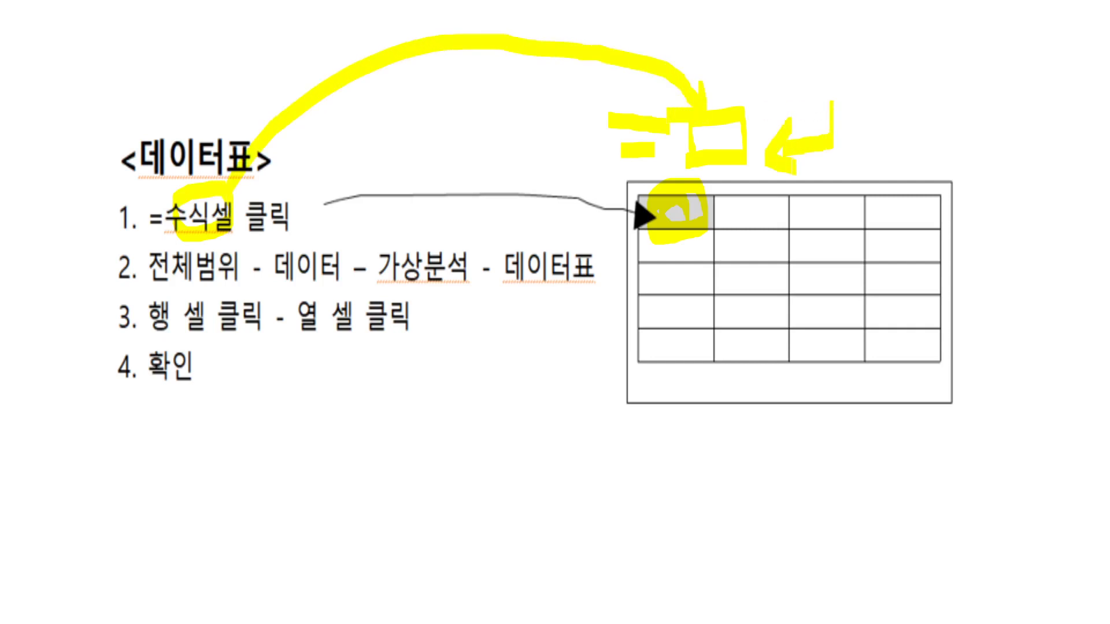
End the slide show and keep the ink annotations
right_click(628, 443)
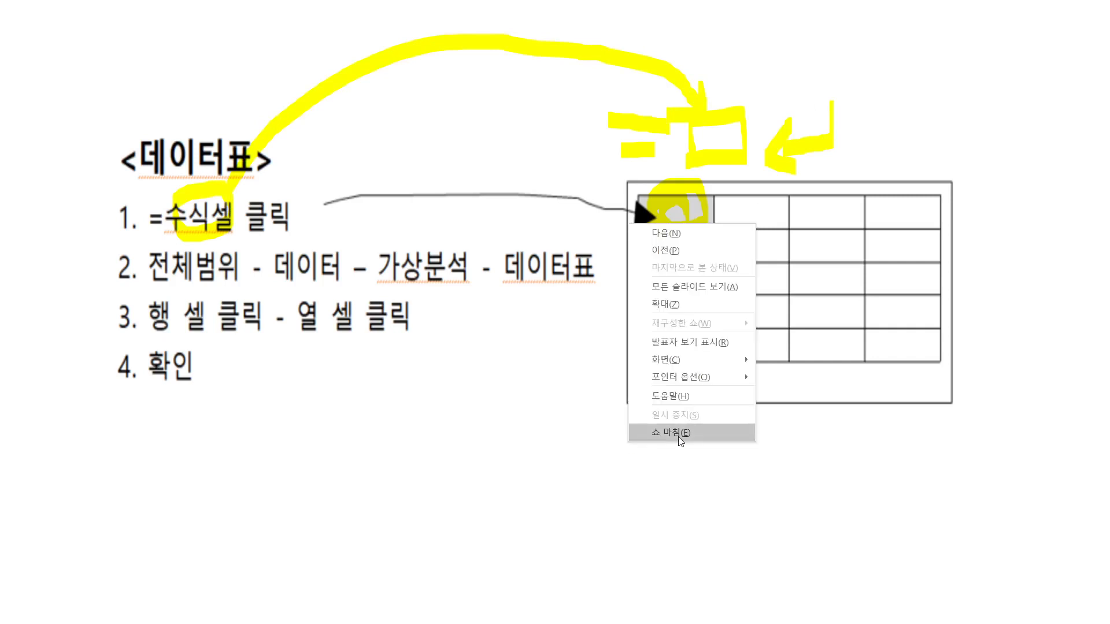
click(679, 434)
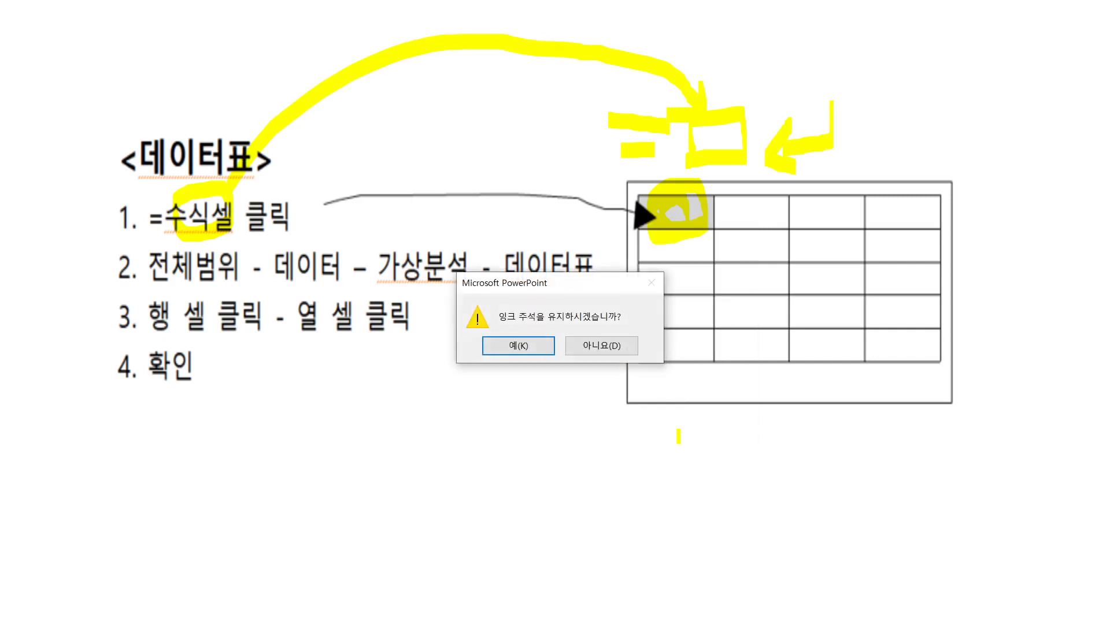
click(529, 346)
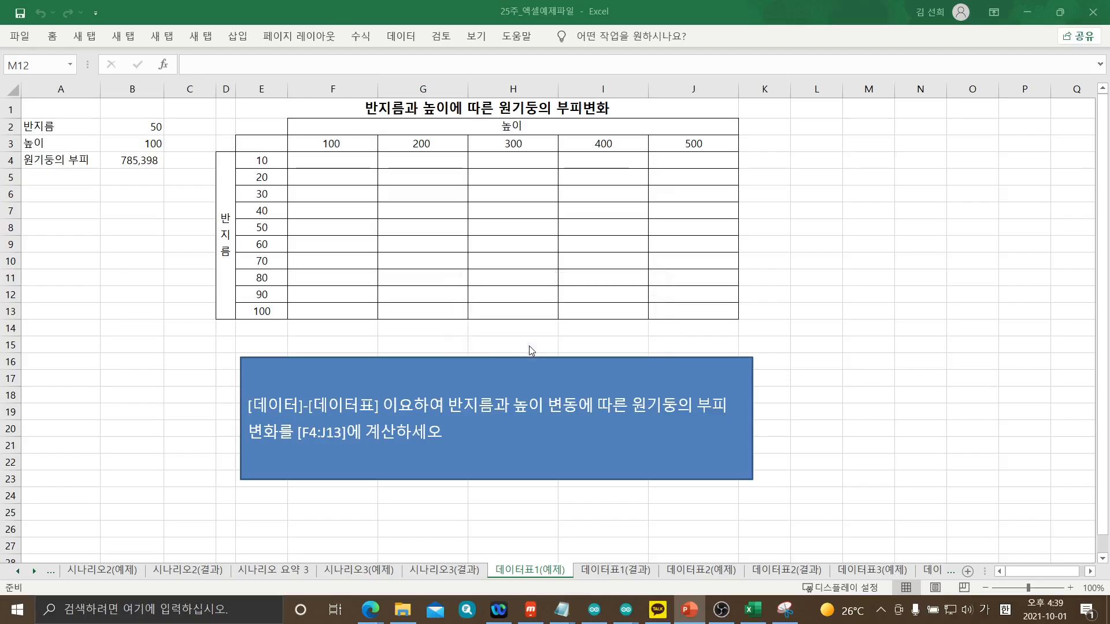
Try linking cell E3 to the 원기둥의 부피 formula with =B4, and clear the cell again
click(127, 160)
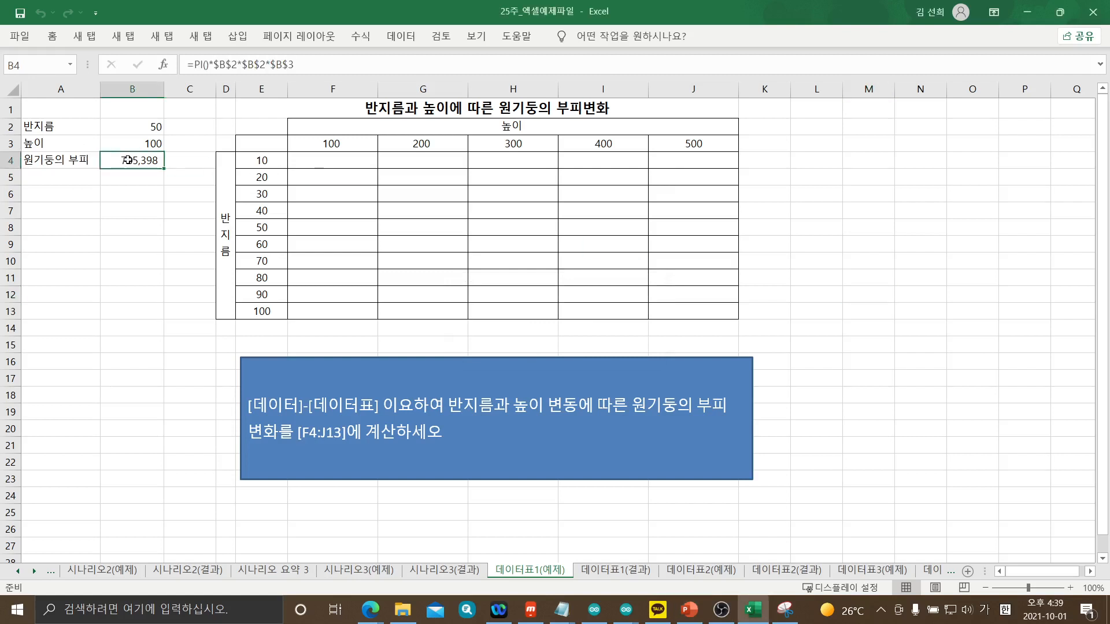
click(268, 144)
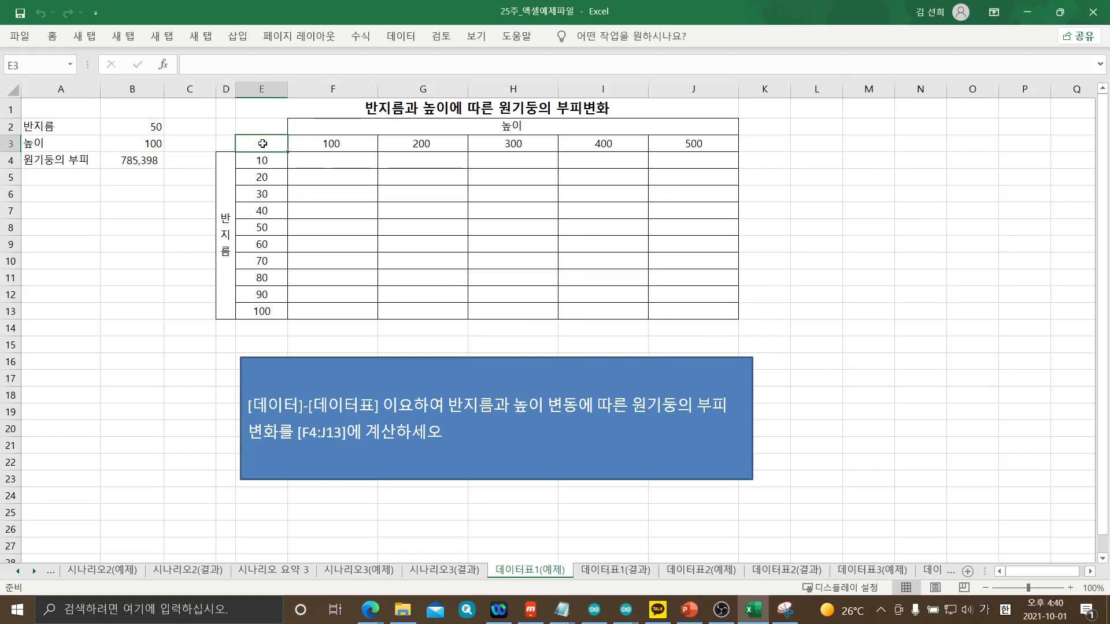
text(=)
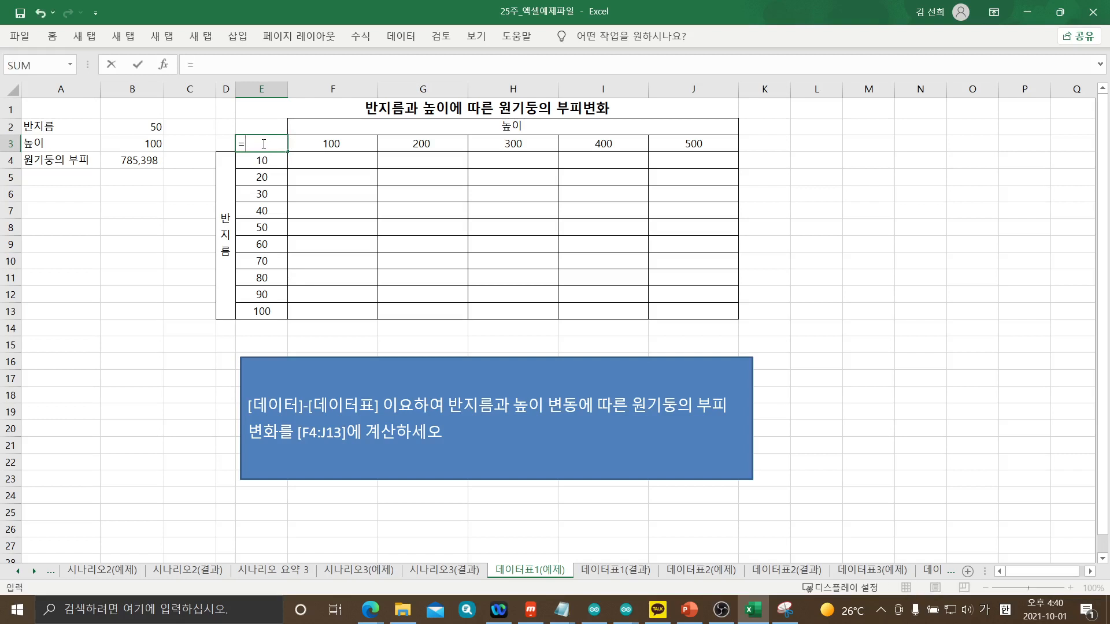
click(133, 161)
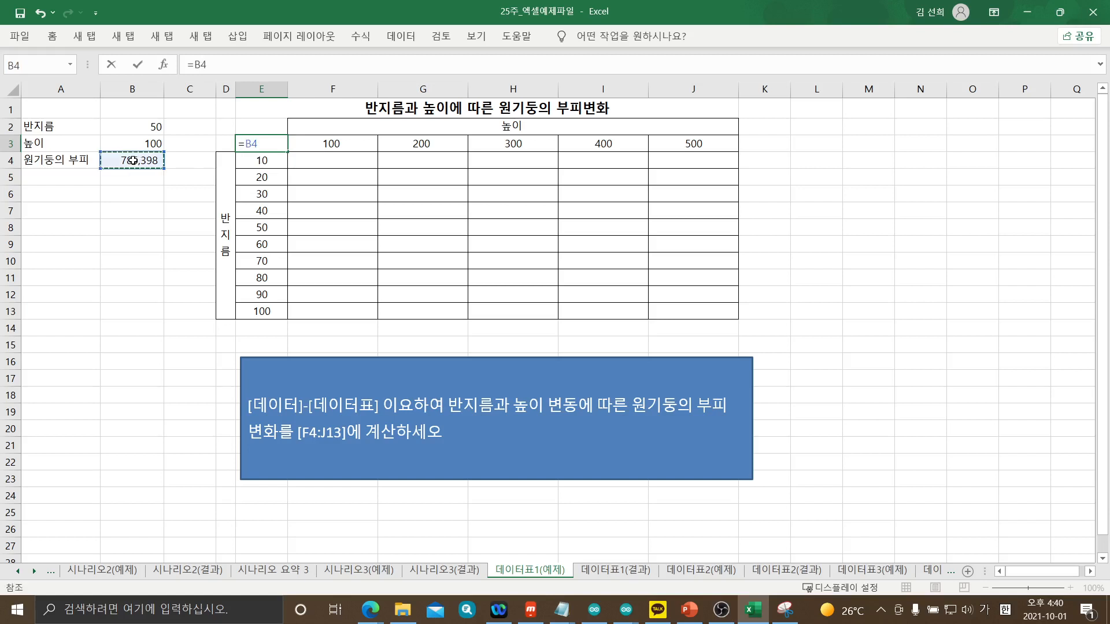
key(Return)
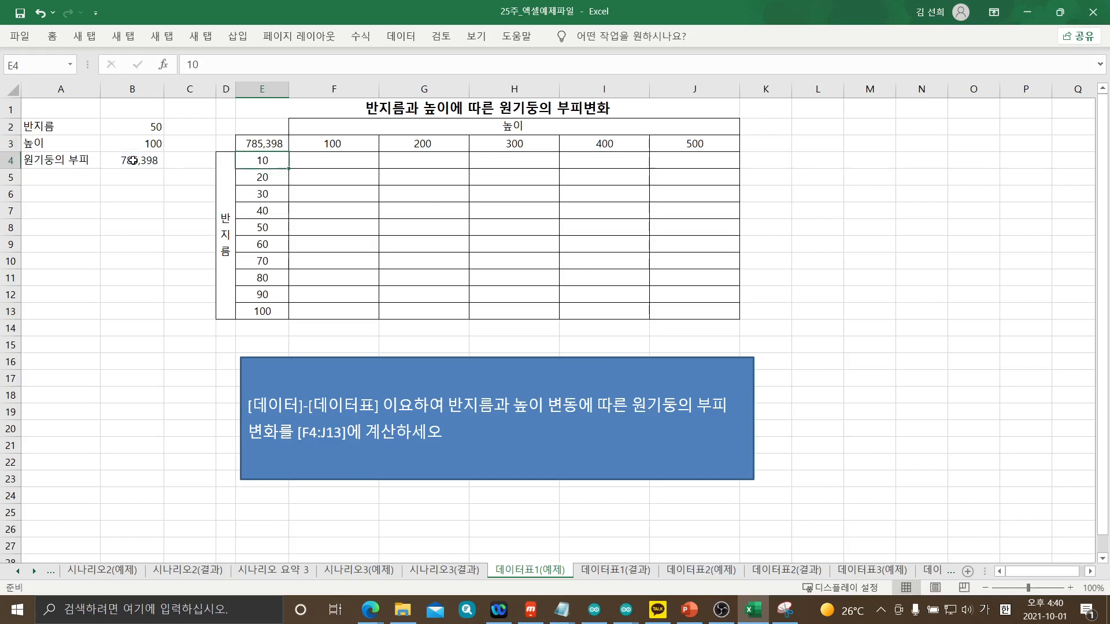
click(271, 141)
key(Delete)
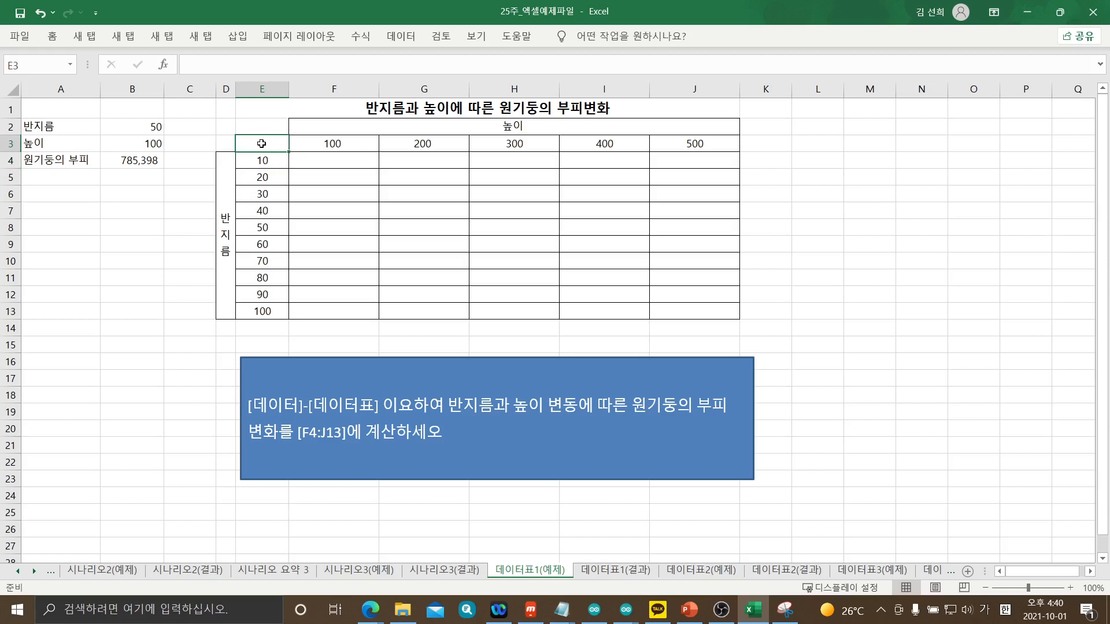
Enter =B4 in cell E3 to reference the 원기둥의 부피 formula
text(=)
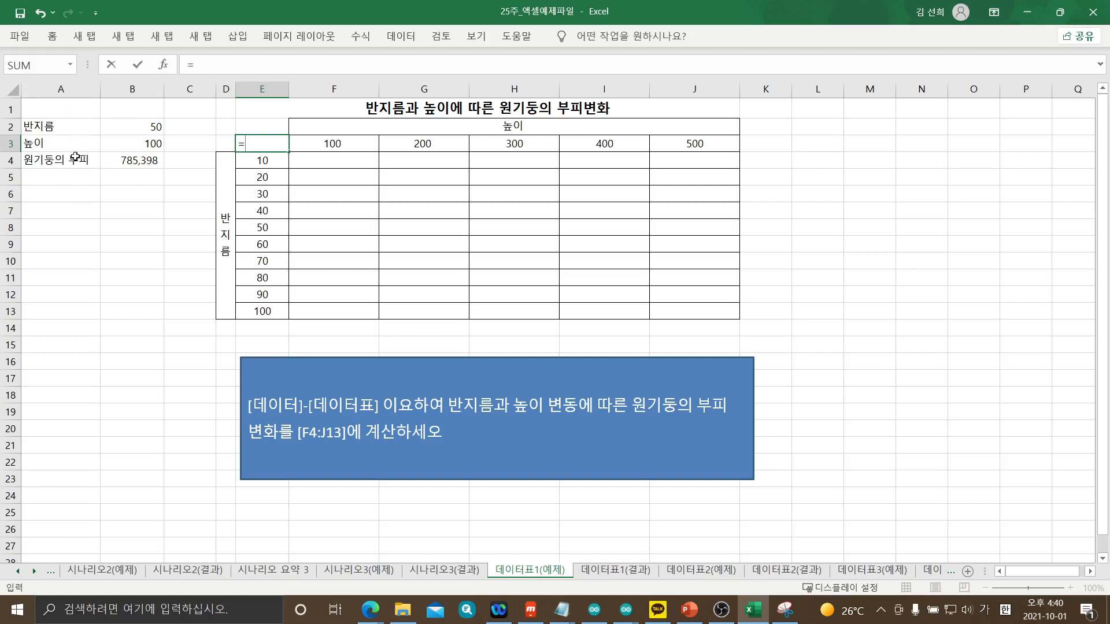
click(126, 161)
key(Return)
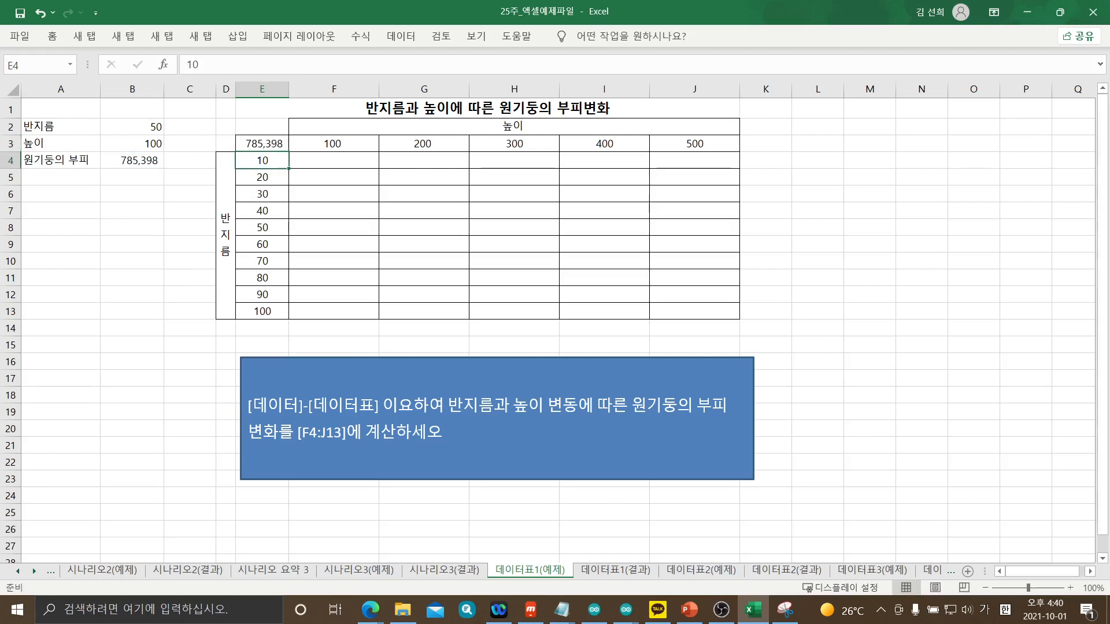
Switch to PowerPoint to check the 데이터표 procedure slide, end the slide show and return to Excel
key(alt+Tab)
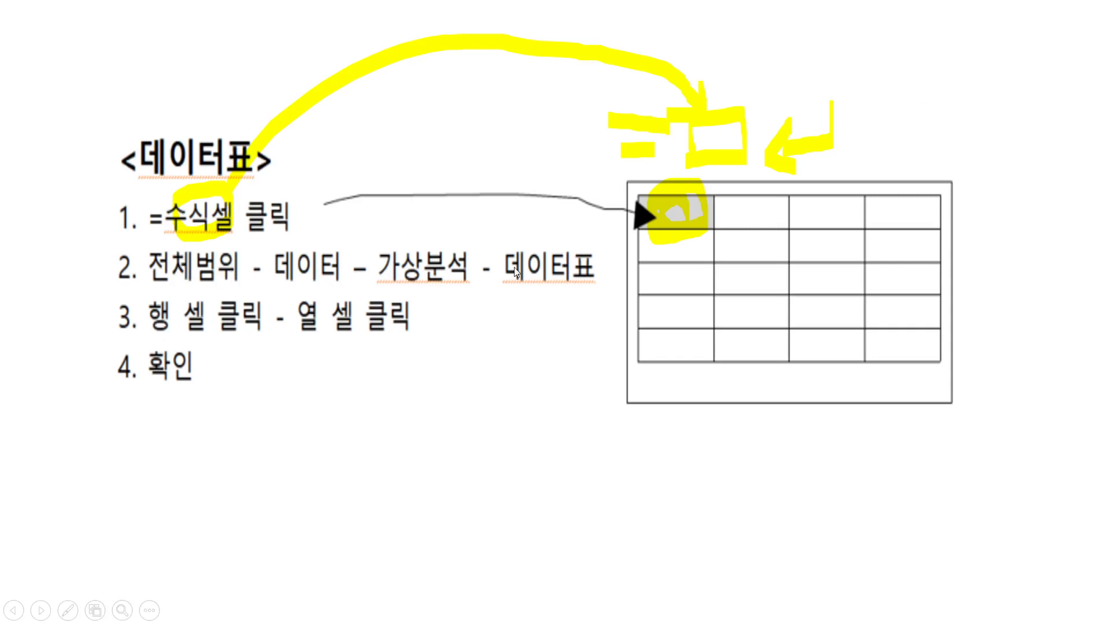
right_click(598, 377)
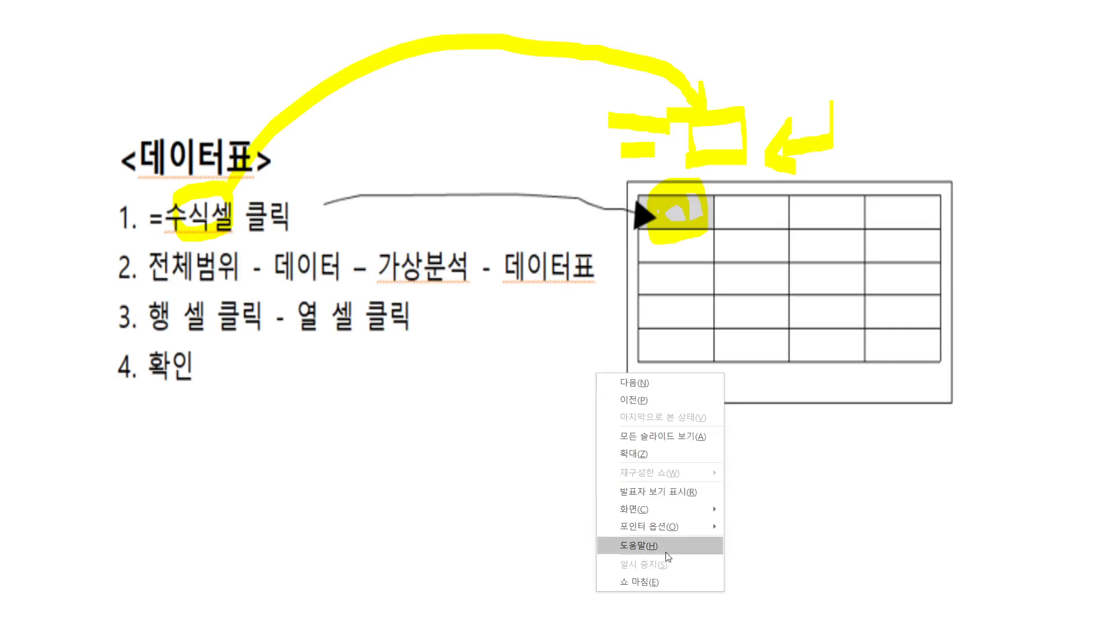
click(669, 584)
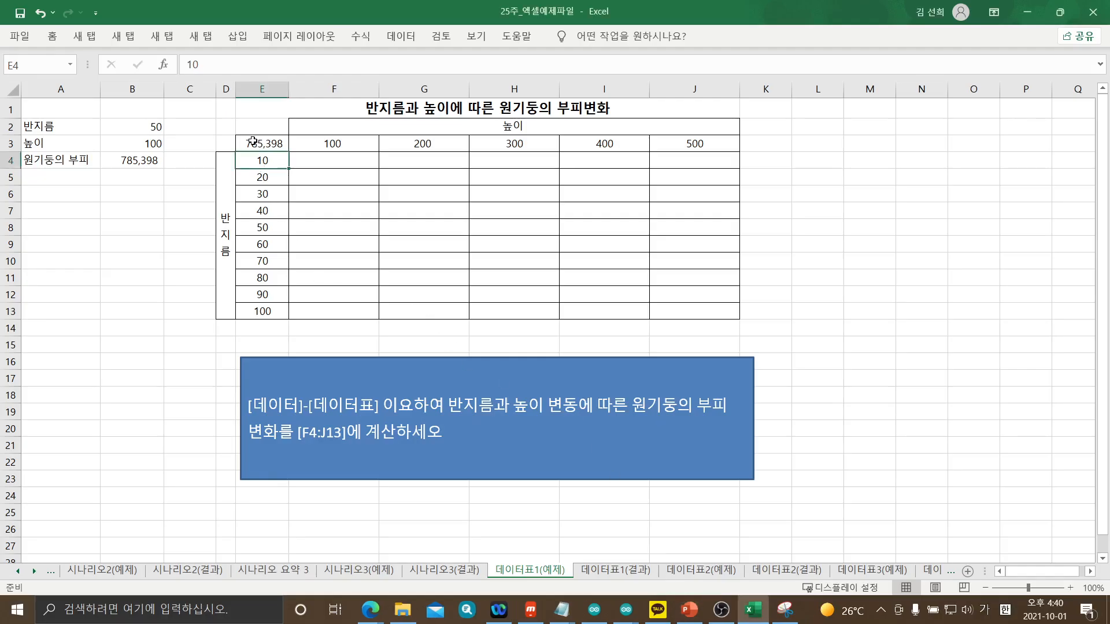
Start a what-if data table on the range E3:J13 and move its dialog clear of the table values
drag(254, 140, 674, 310)
click(910, 308)
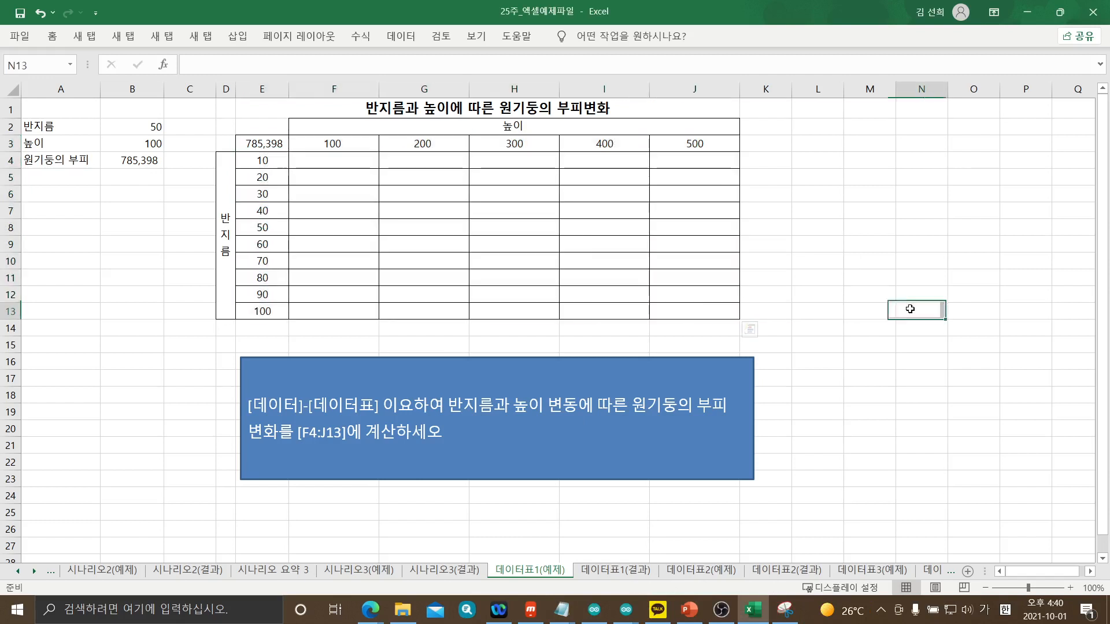
drag(254, 142, 670, 307)
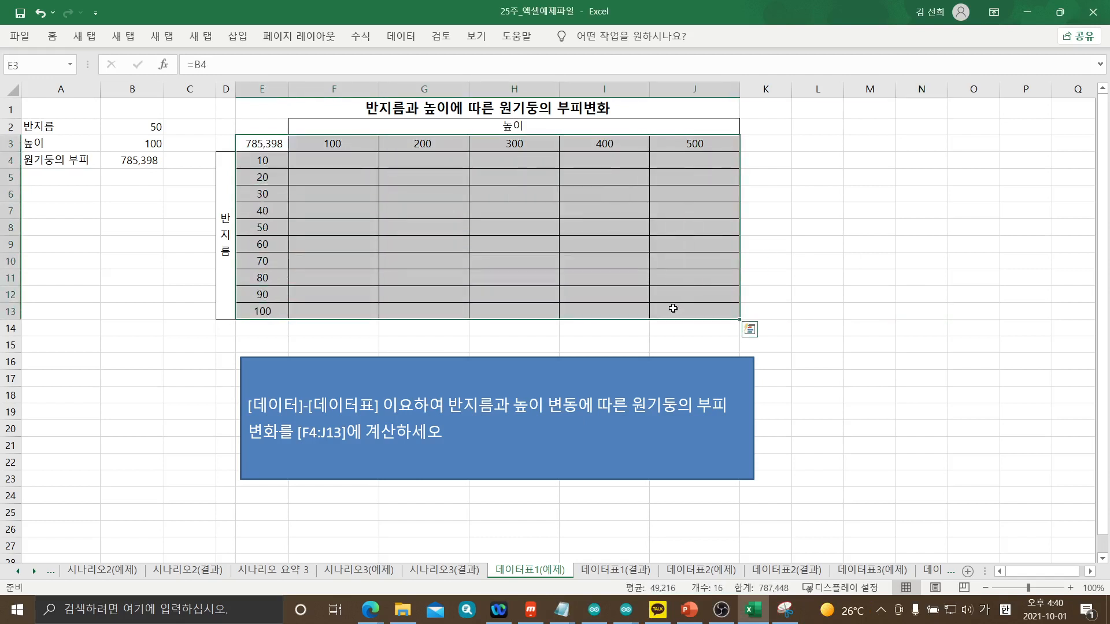
click(245, 142)
mouse_move(249, 140)
mouse_down()
mouse_move(602, 201)
mouse_move(682, 315)
mouse_up()
click(399, 37)
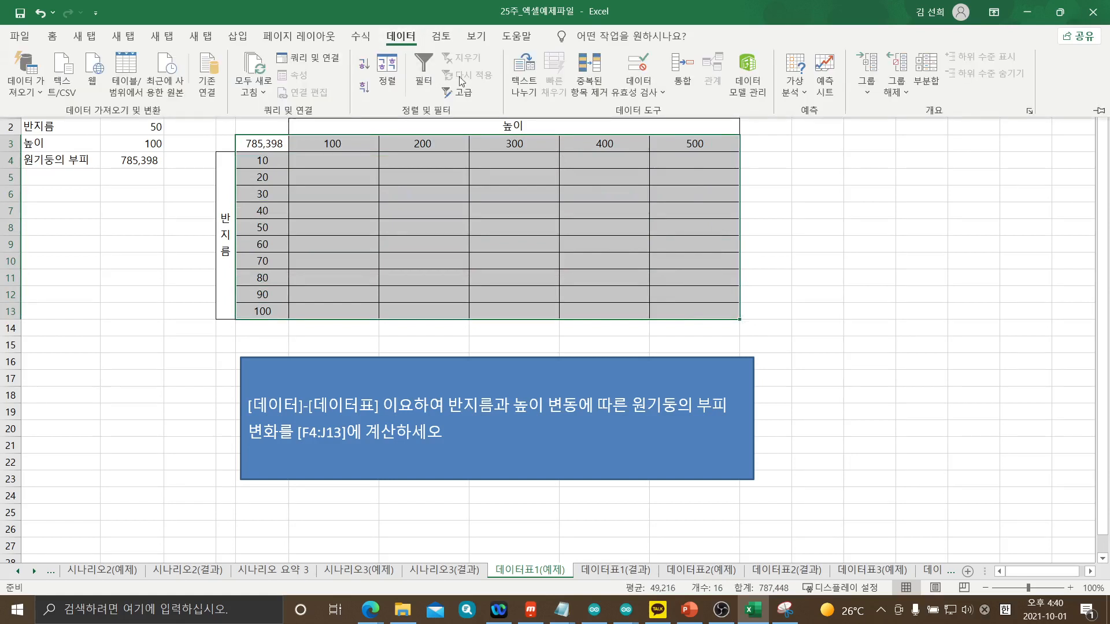
click(798, 96)
click(833, 154)
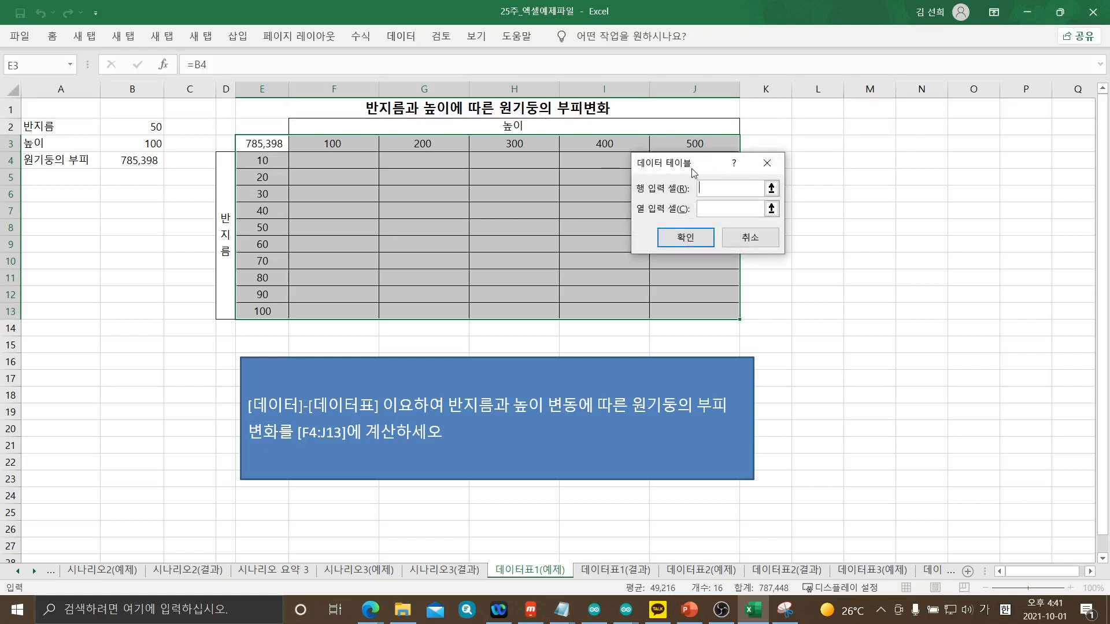
drag(694, 172, 128, 220)
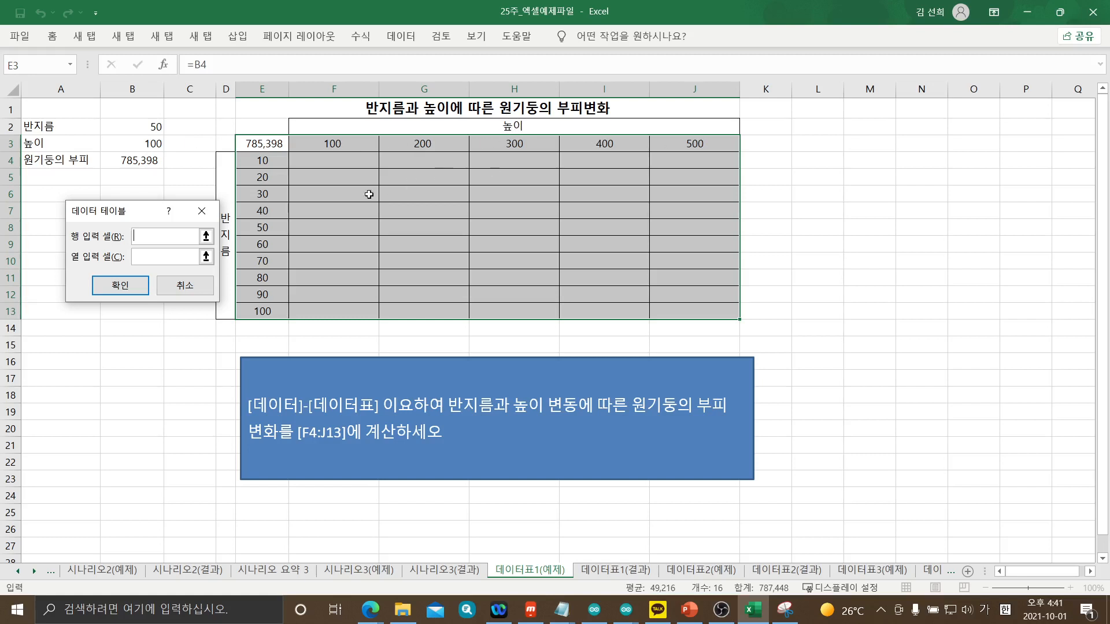
Set the row input cell to $B$3 and the column input cell to $B$2, and create the data table
click(182, 242)
click(144, 143)
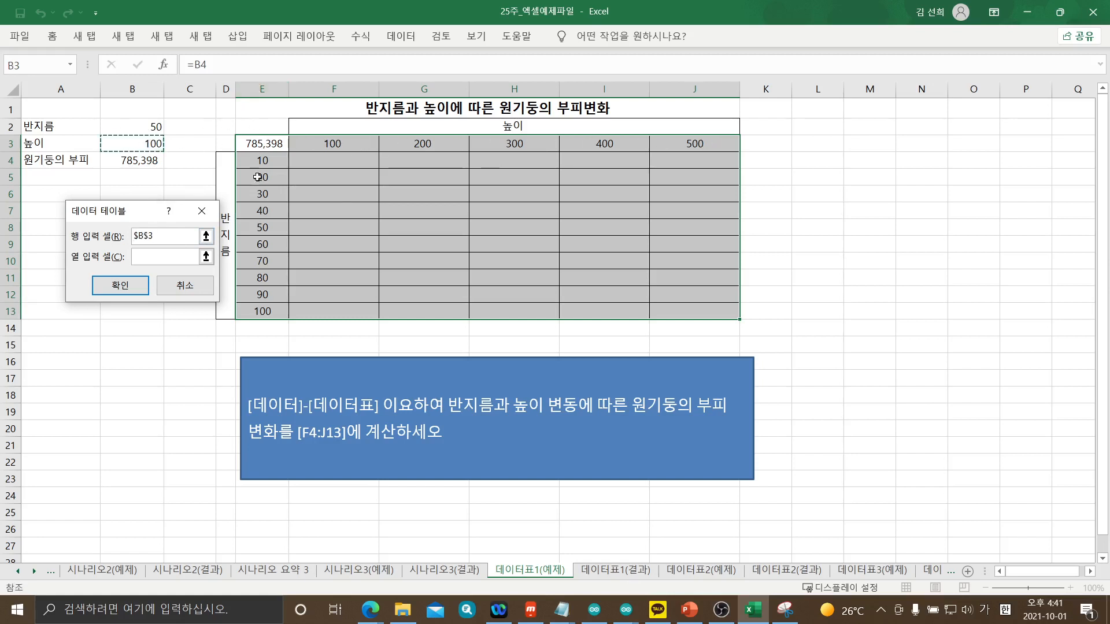
click(171, 258)
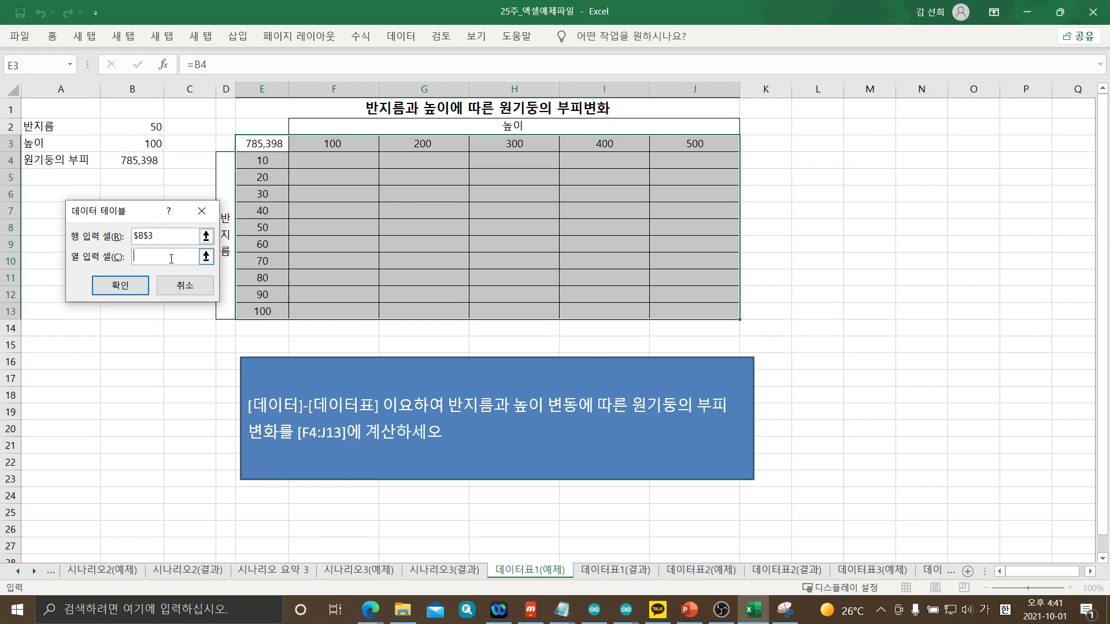
click(136, 125)
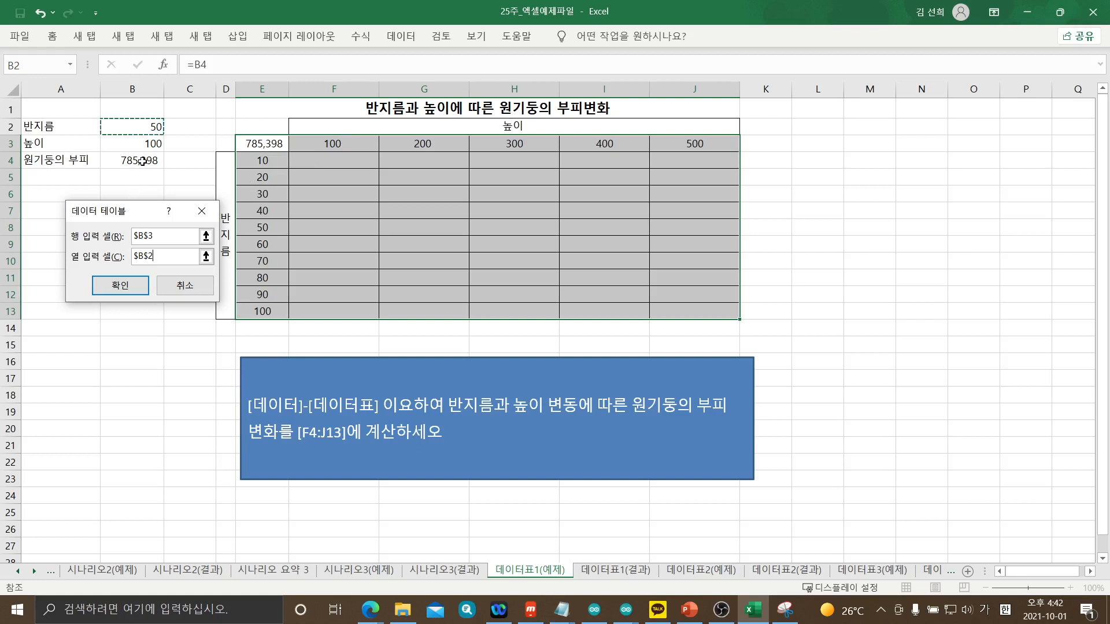
click(113, 284)
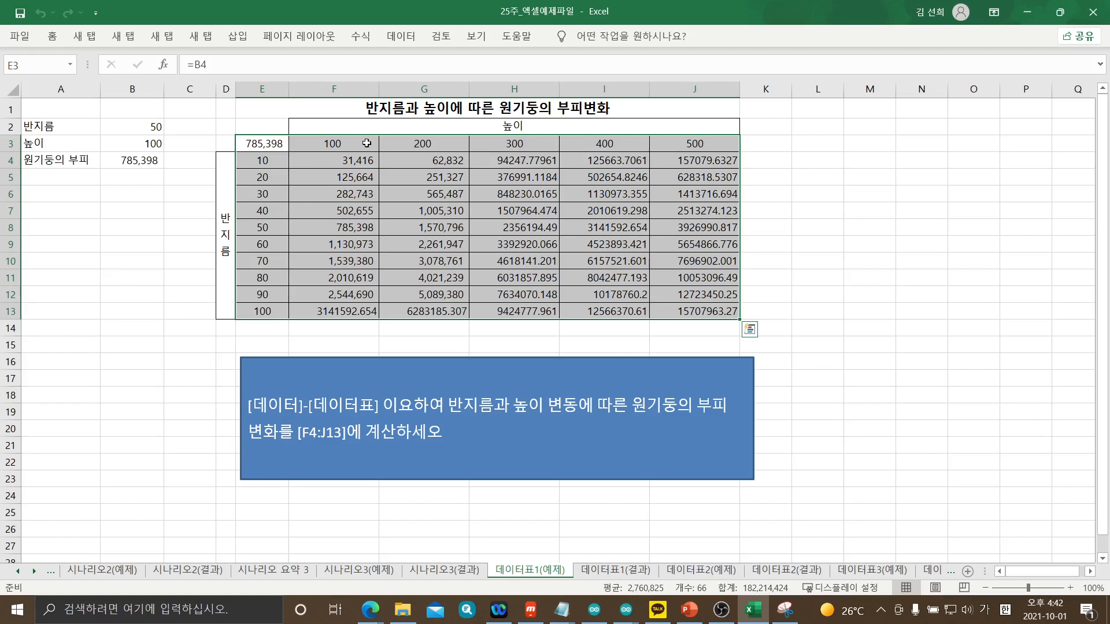
Examine the calculated volumes in F4 and G13 against their 높이 headings in row 3 and 반지름 values in column E
click(348, 145)
click(344, 167)
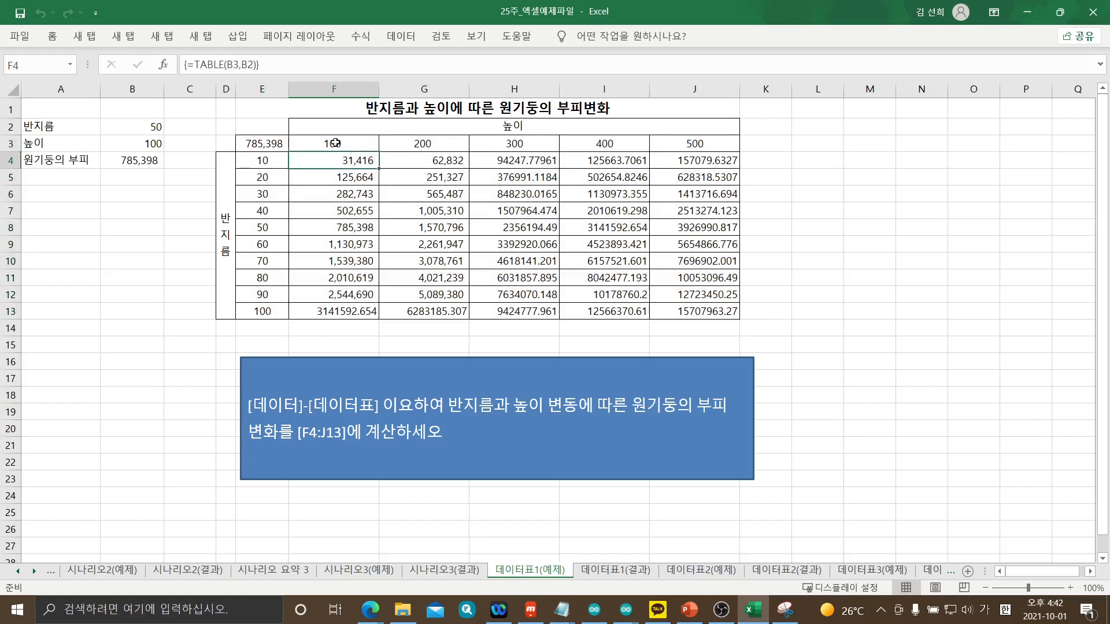
click(335, 143)
click(262, 163)
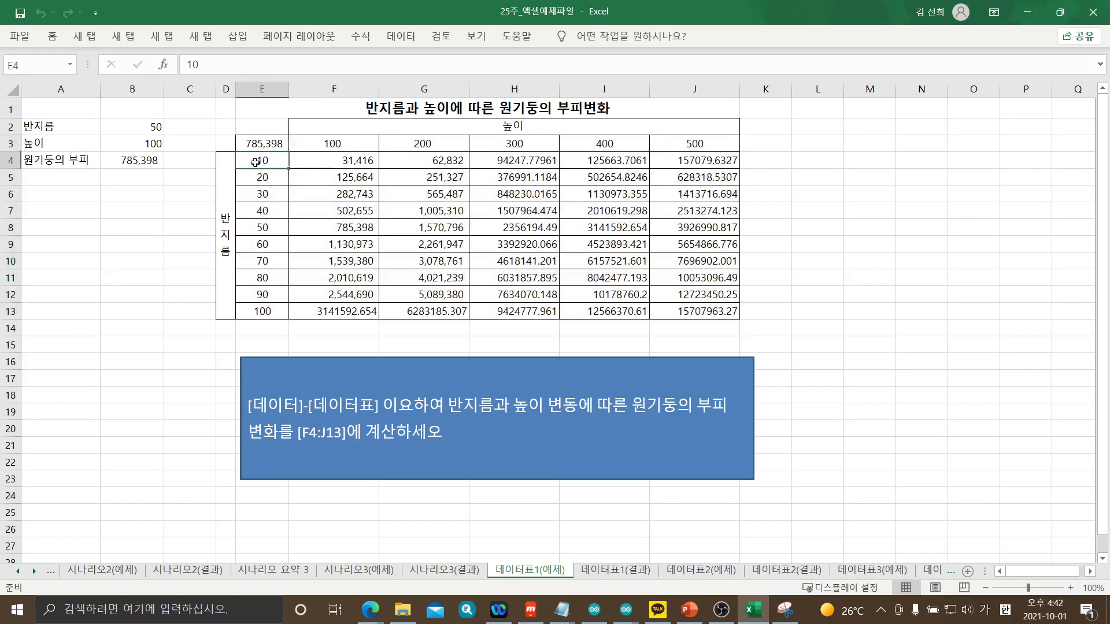
click(331, 160)
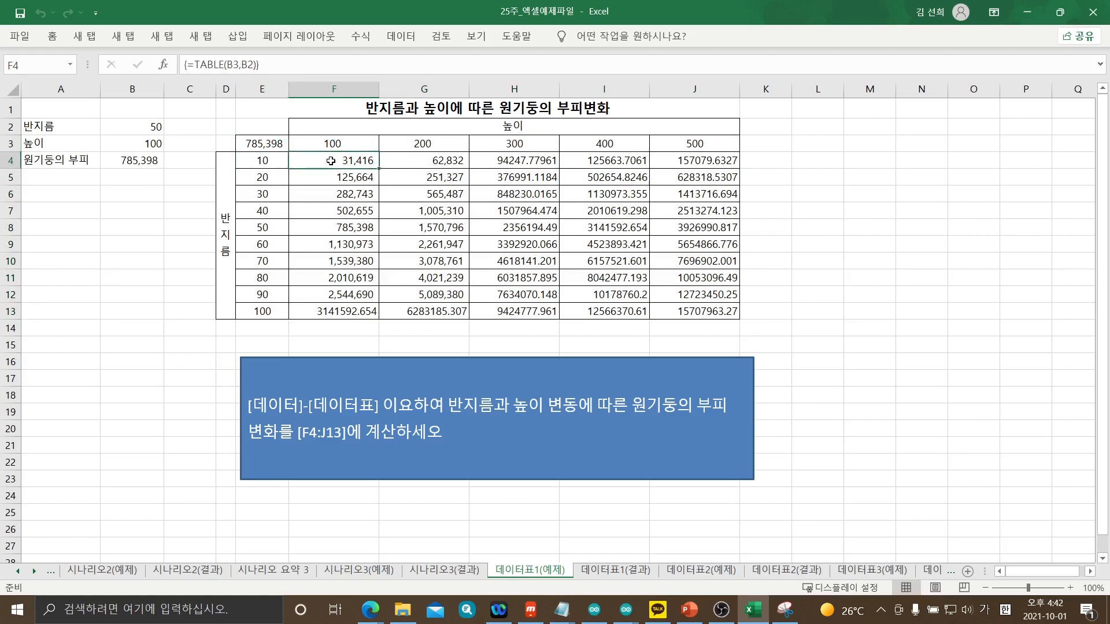
click(417, 145)
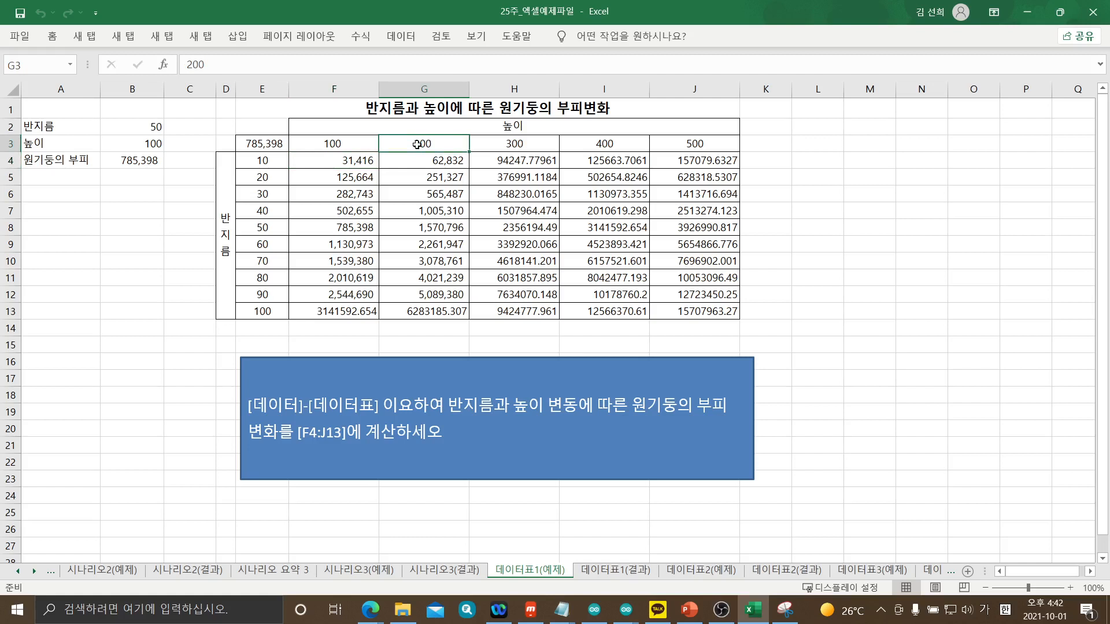
click(423, 311)
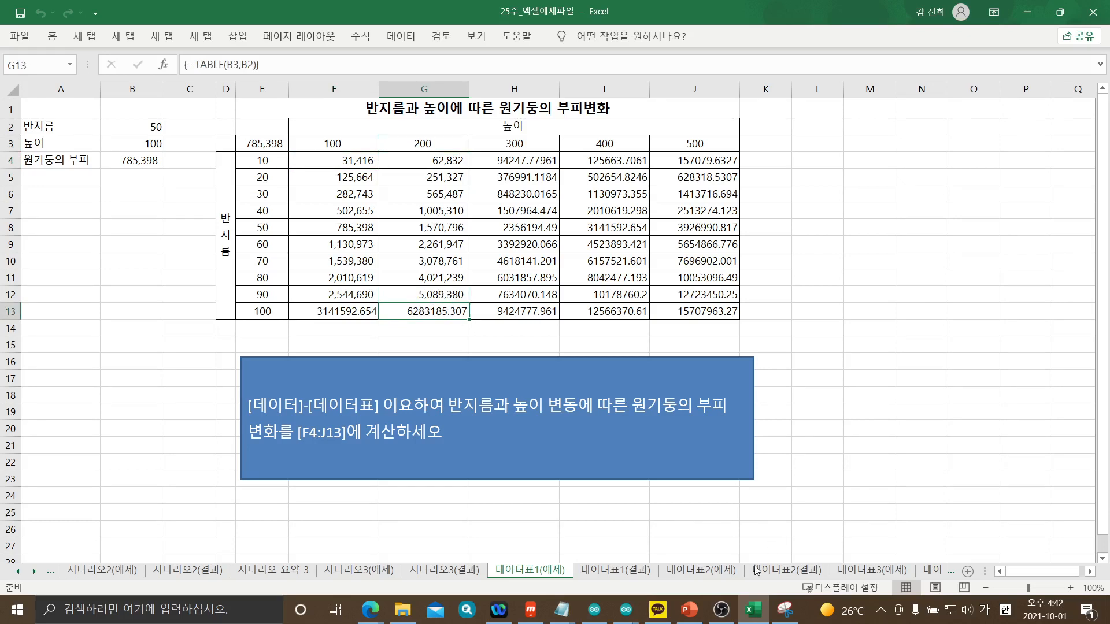
On the 데이터표2(예제) sheet, enter =B12 in cell E5 to reference the 영업이익 formula
click(710, 572)
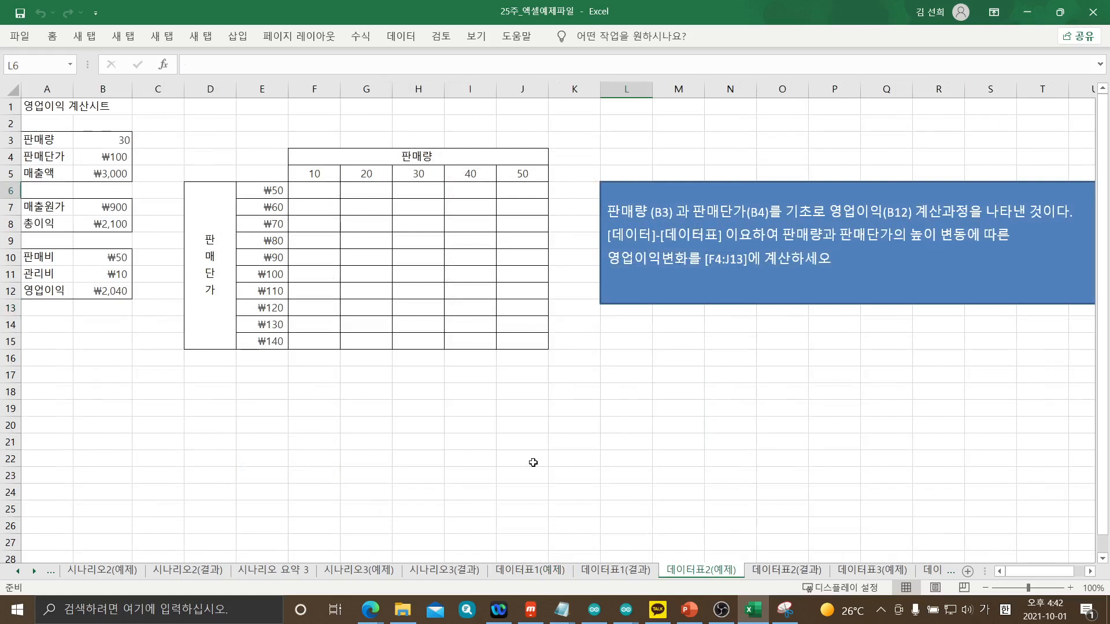
click(268, 174)
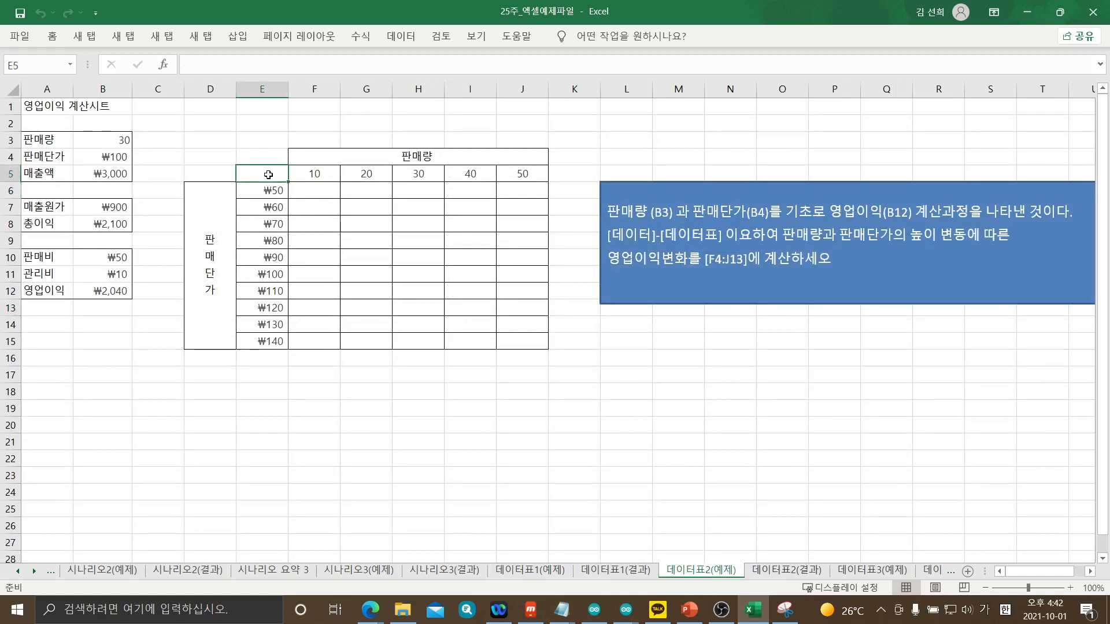
text(=)
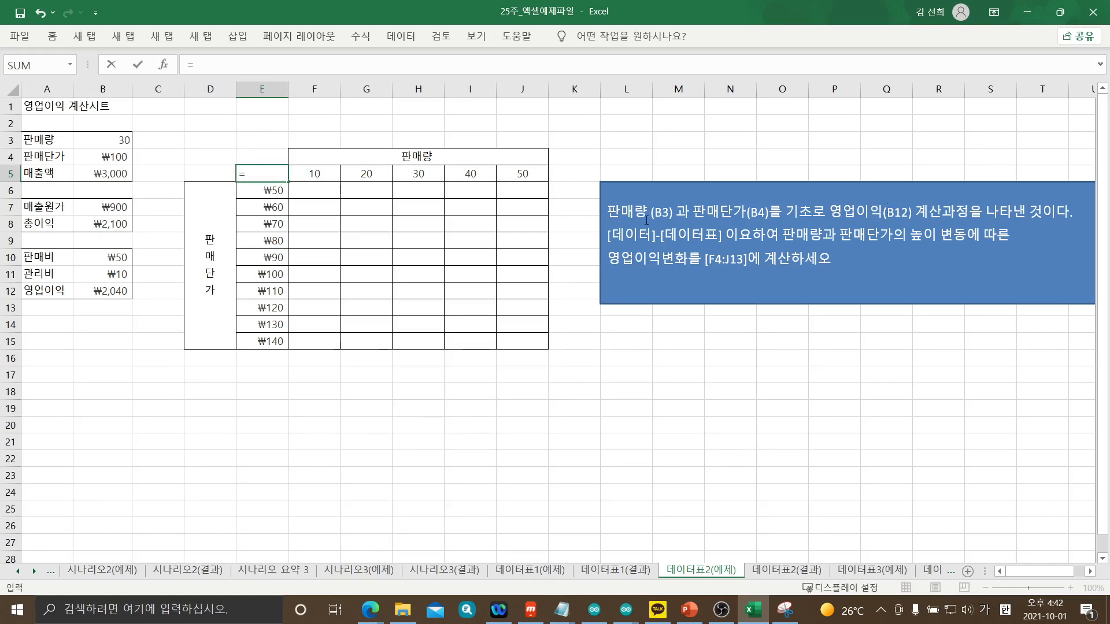
click(108, 292)
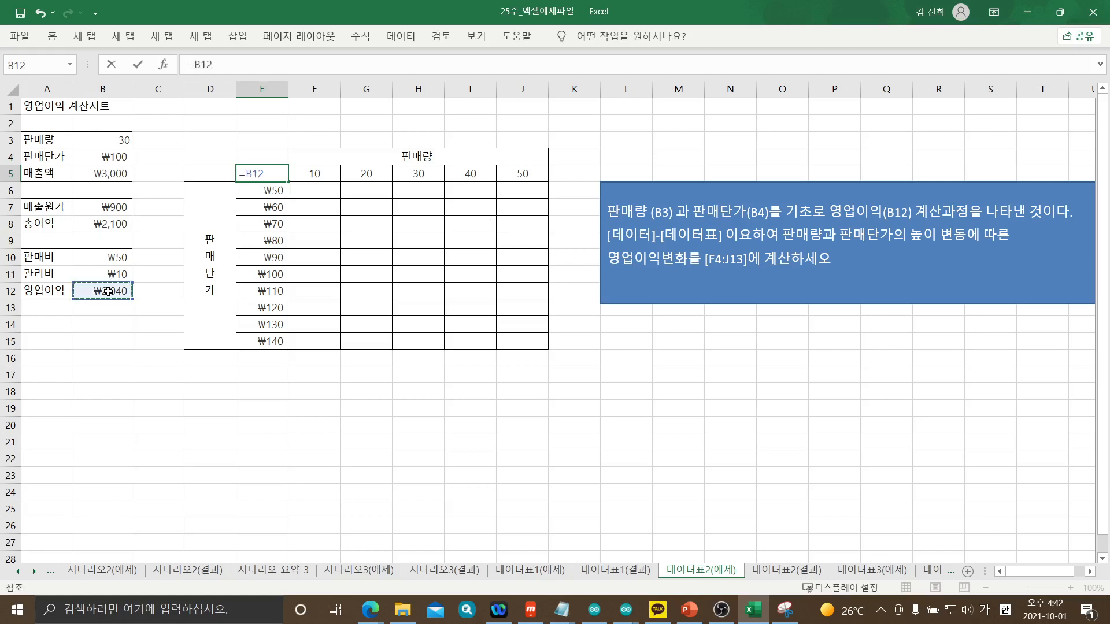
key(Return)
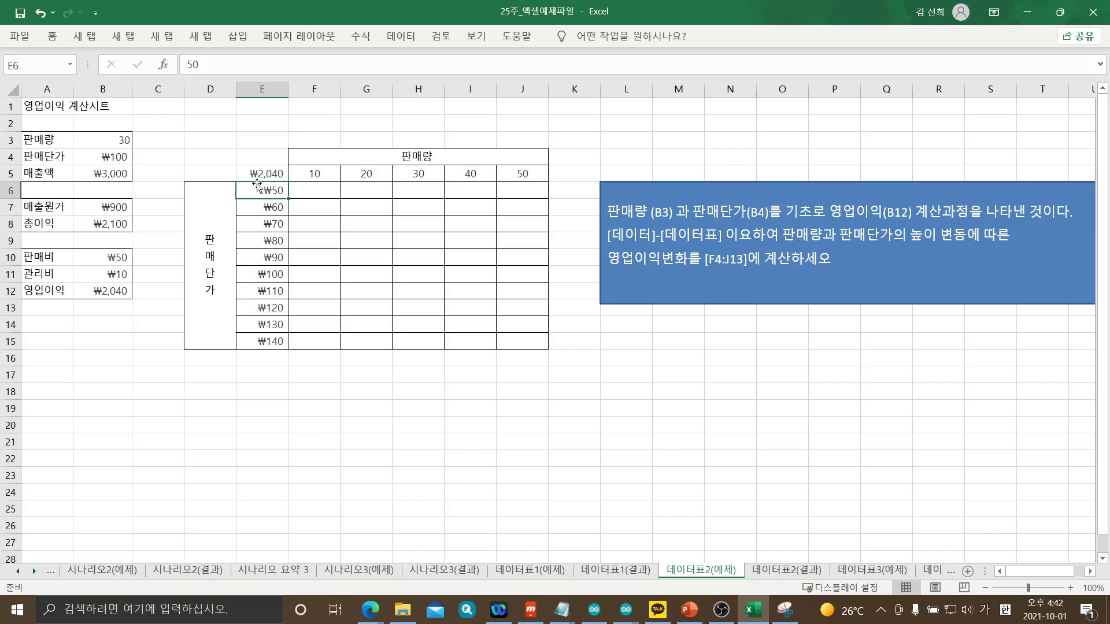
Start a what-if data table on the range E5:J15 and move its dialog clear of the input values in column B
drag(255, 173, 517, 336)
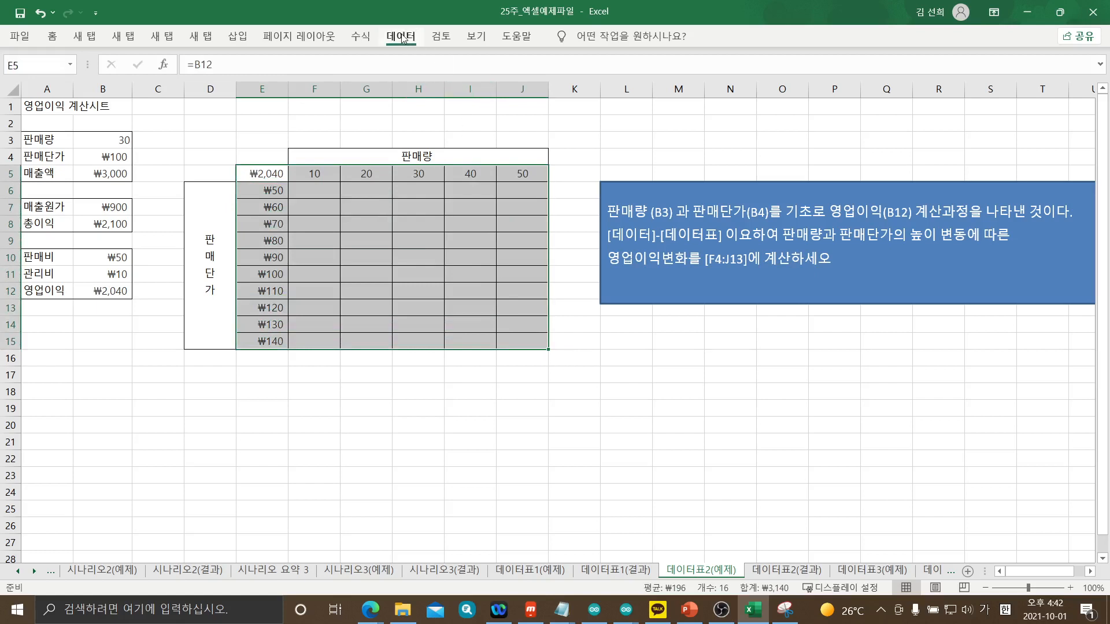
click(403, 37)
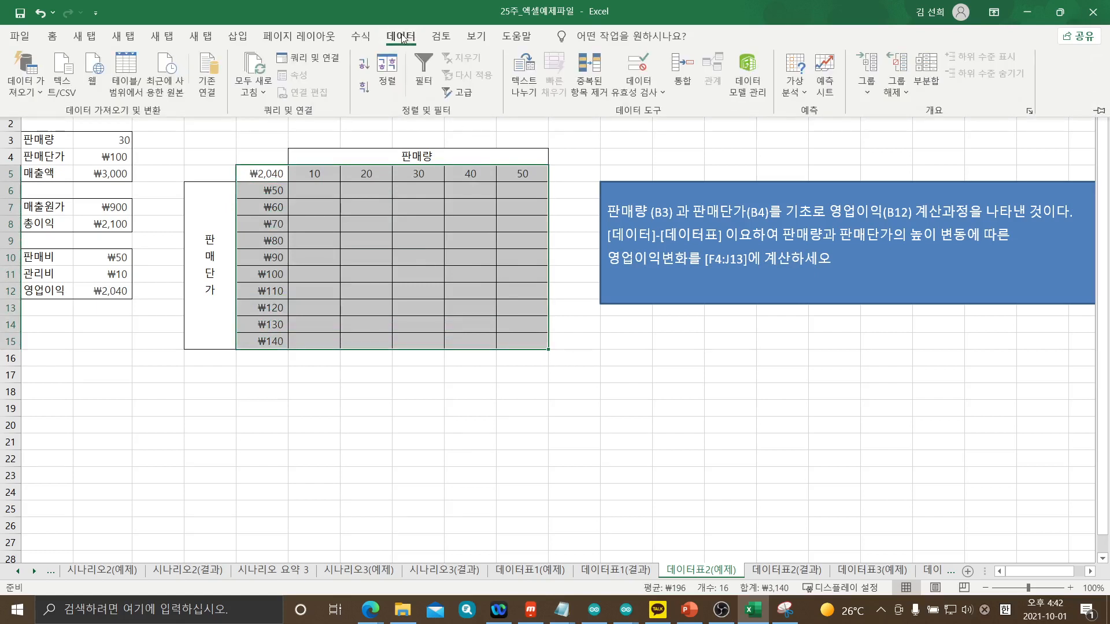
click(792, 96)
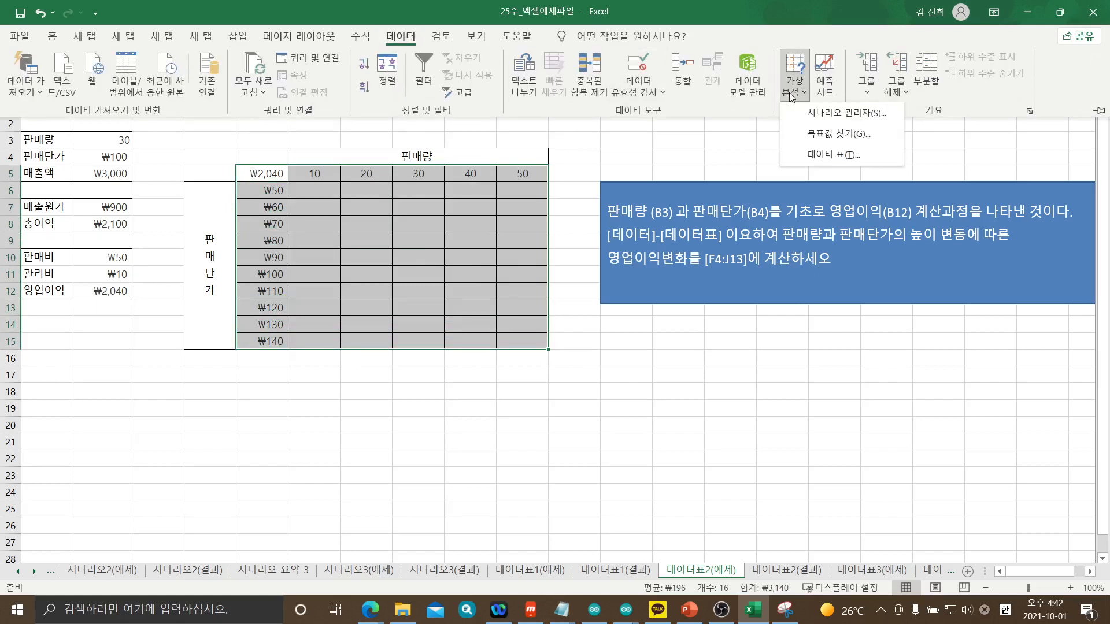
click(846, 155)
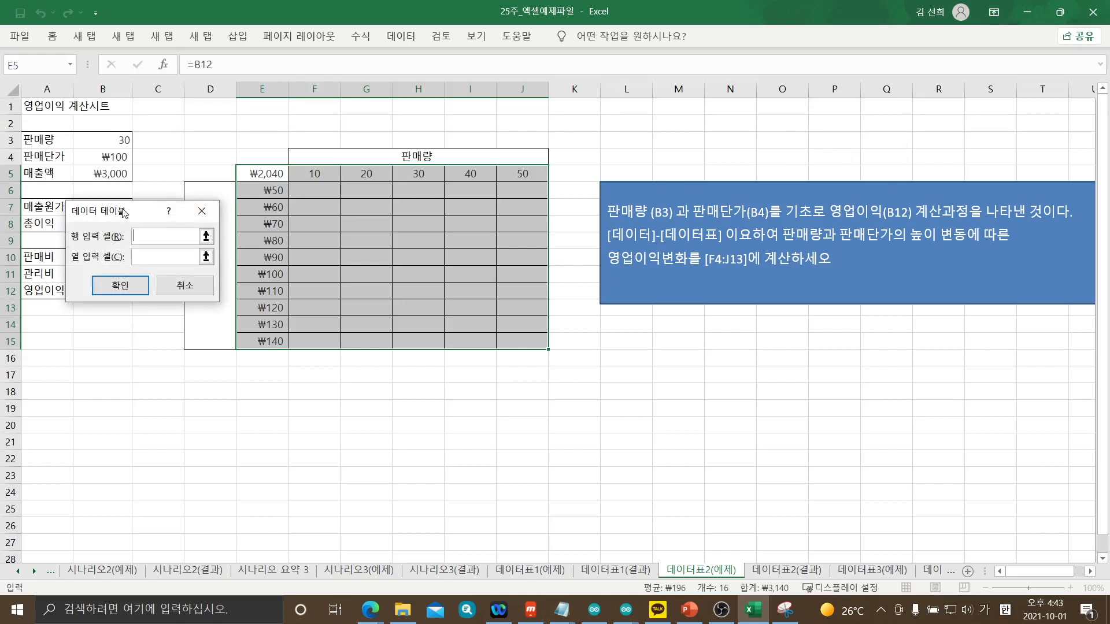
drag(123, 216, 155, 357)
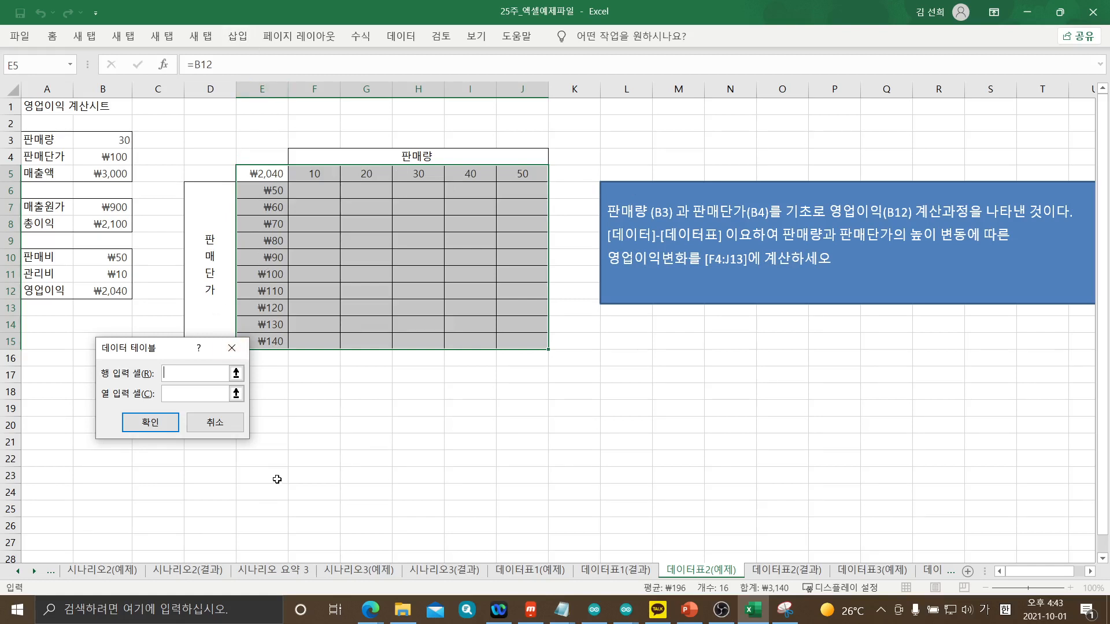
Set the row input cell to $B$3 and the column input cell to $B$4, and create the 영업이익 data table
click(187, 370)
click(113, 141)
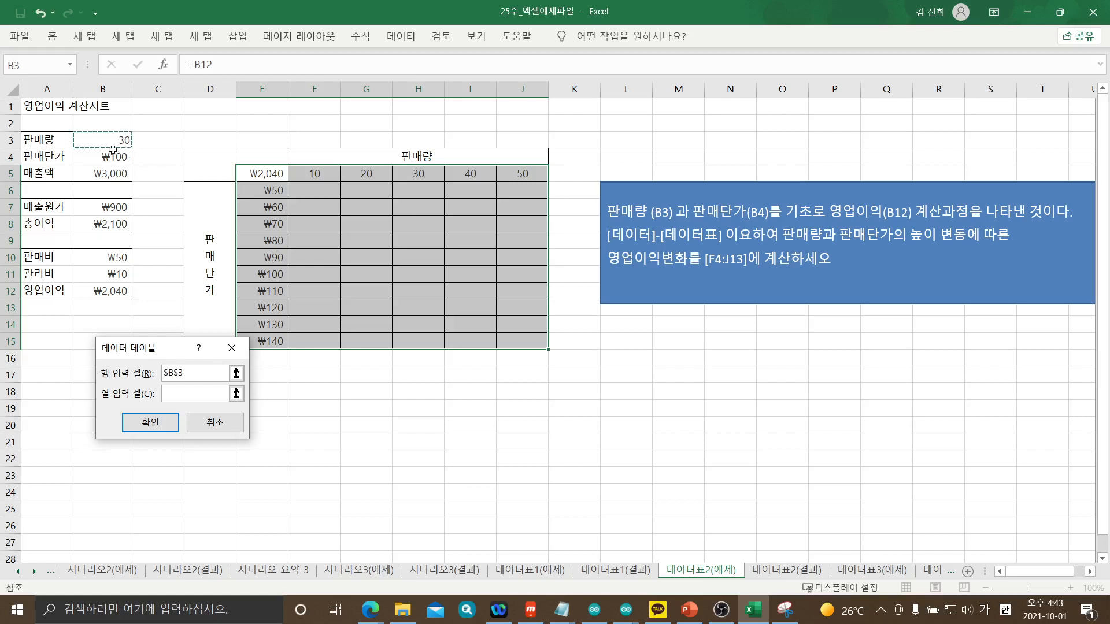
click(193, 395)
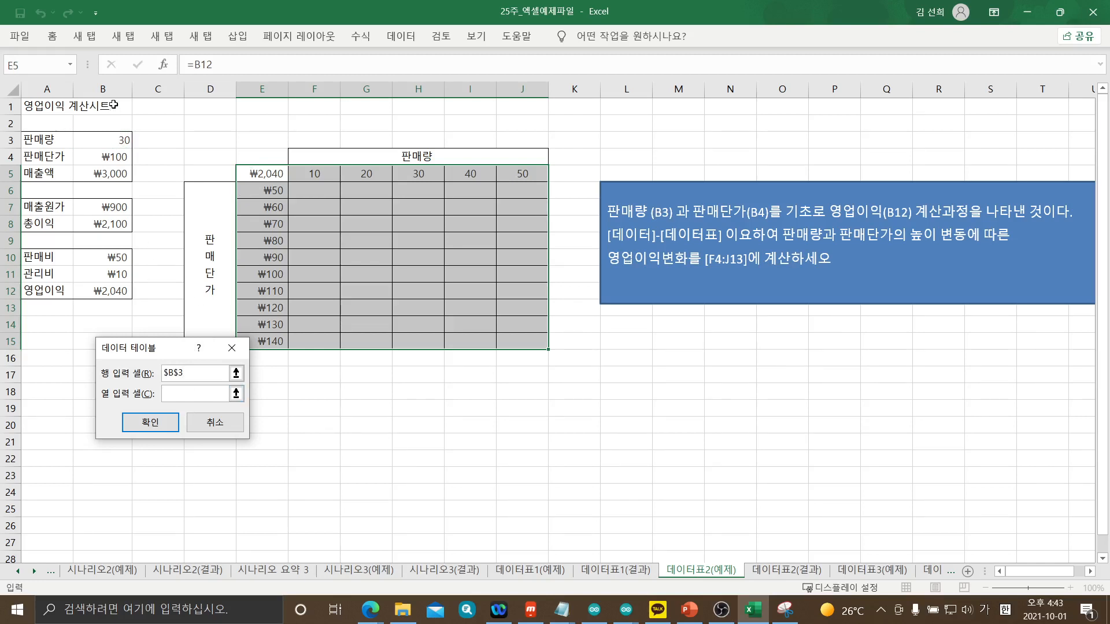
click(97, 157)
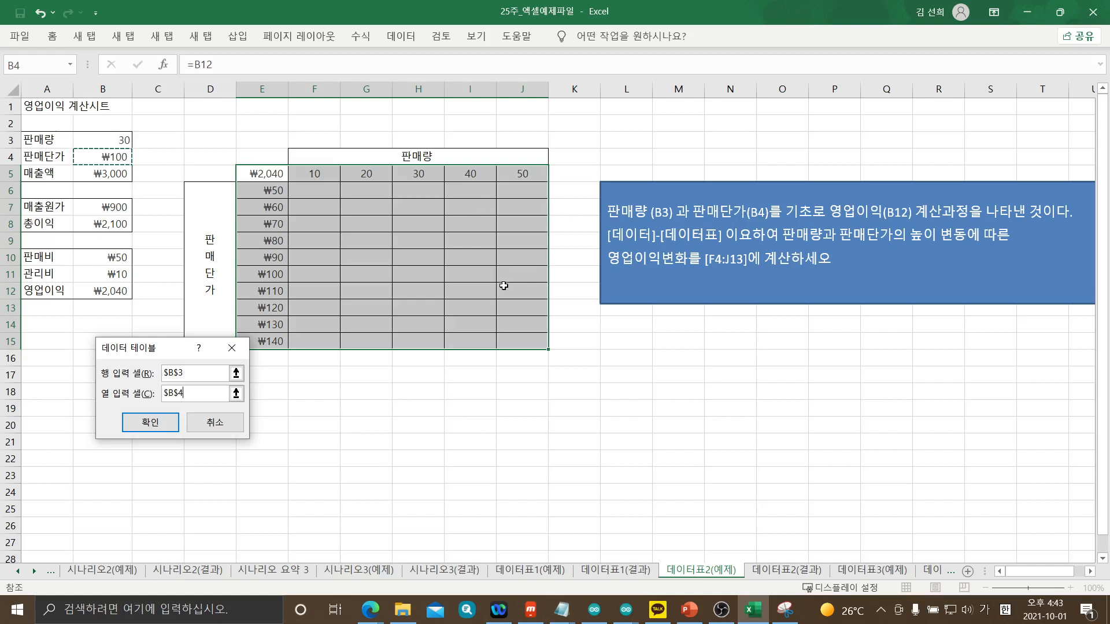
click(172, 431)
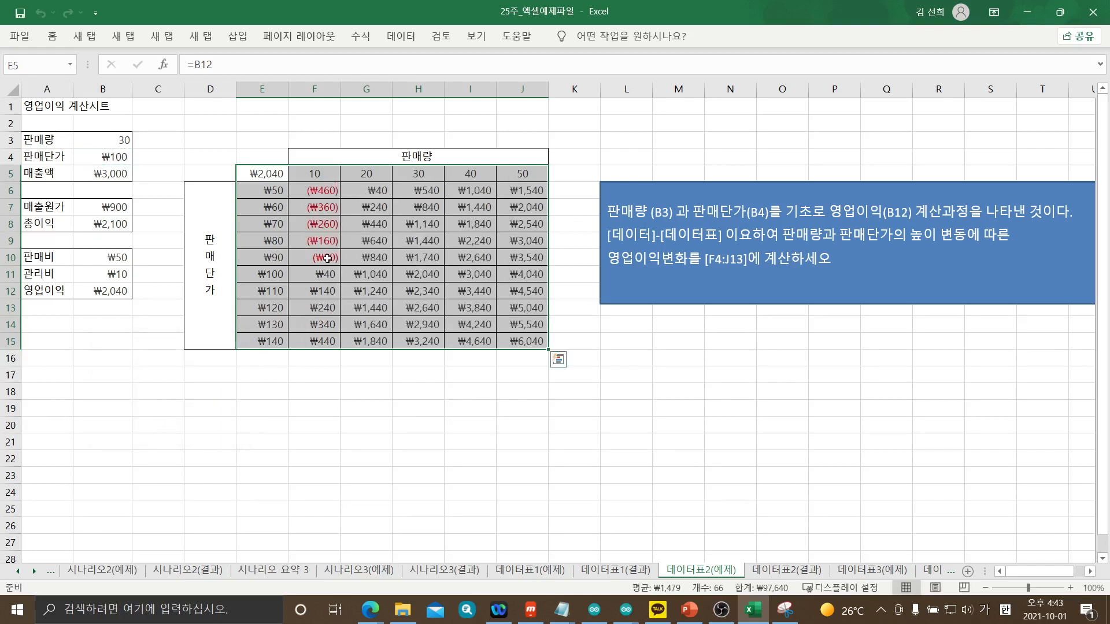
click(469, 421)
Examine the calculated 영업이익 values in F6 through F10, under the 판매량 heading 10
click(321, 190)
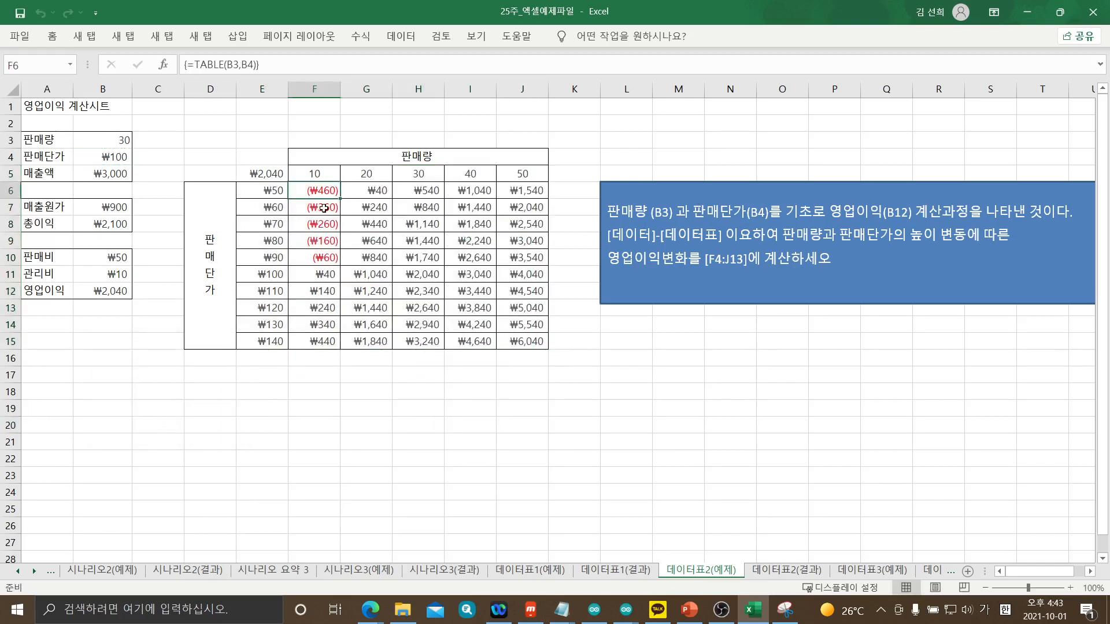
click(321, 207)
click(321, 224)
click(322, 240)
click(323, 258)
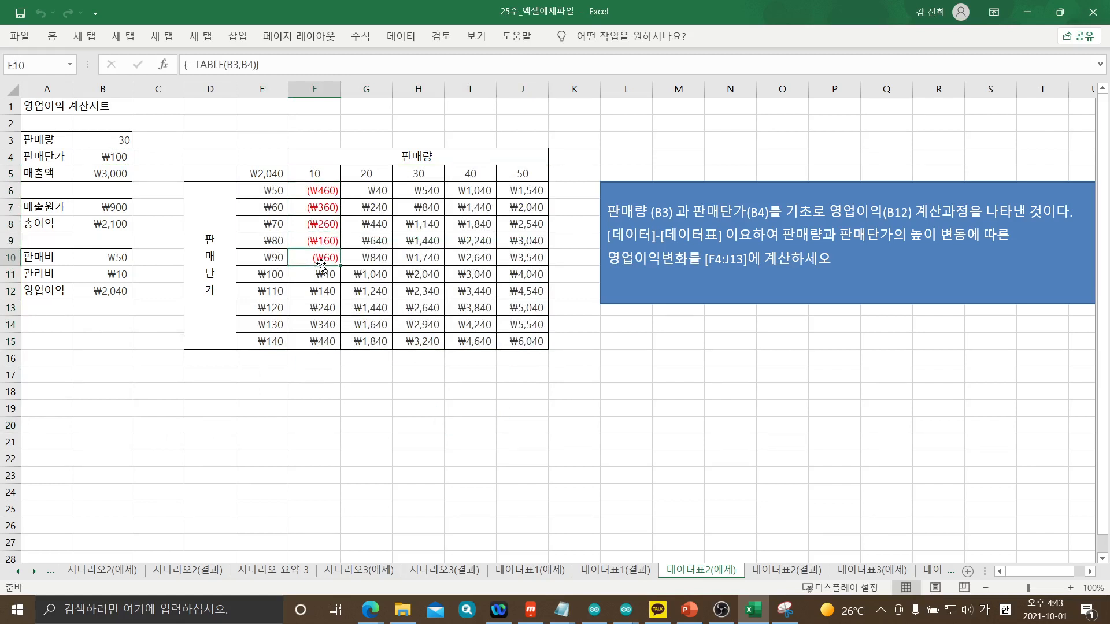
In the 통화 number format of F6, try the red -₩1,234 negative style and return to red (₩1,234)
right_click(320, 191)
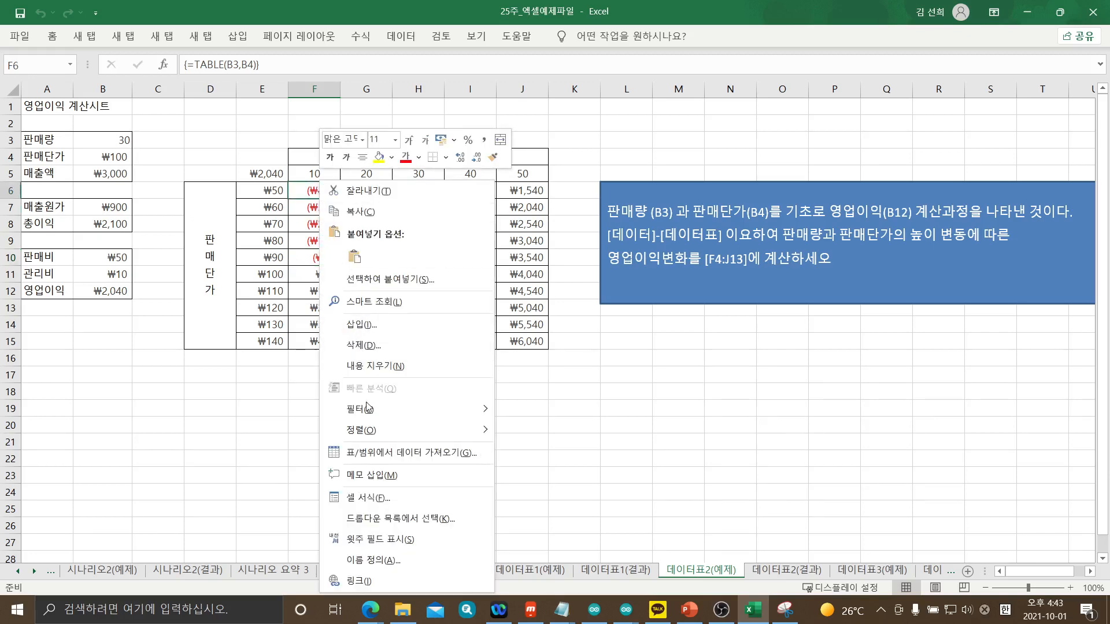
click(396, 502)
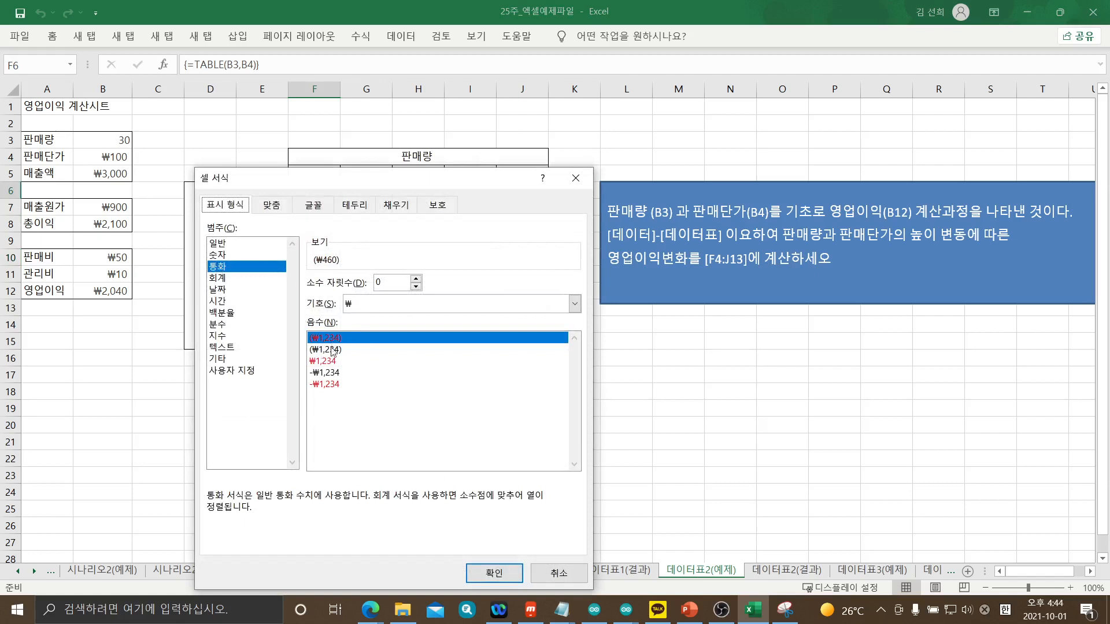
click(335, 385)
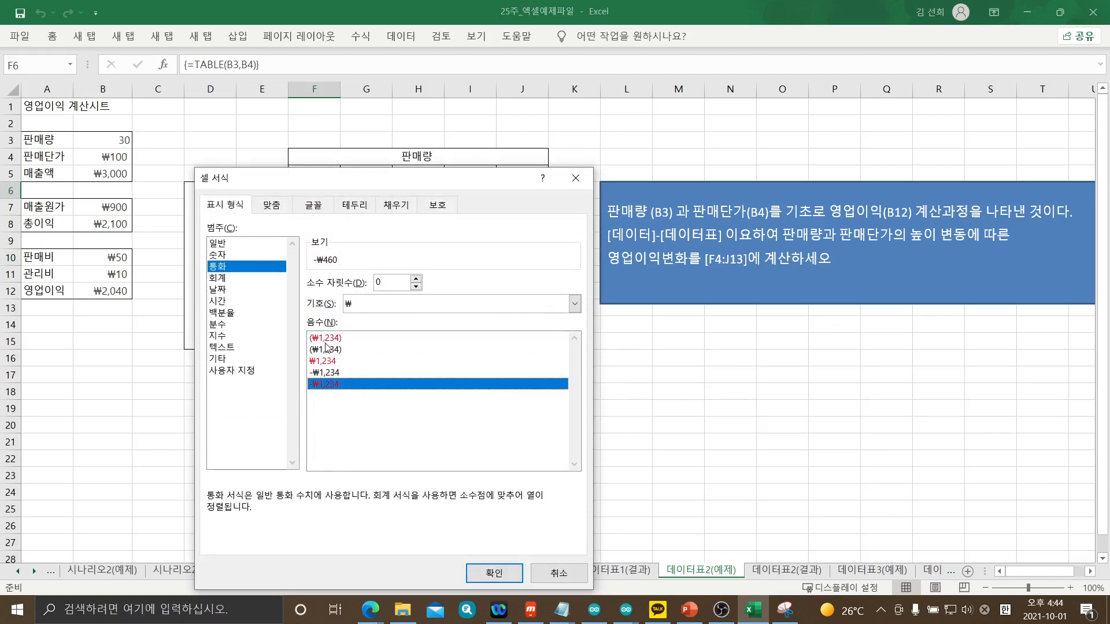
click(326, 342)
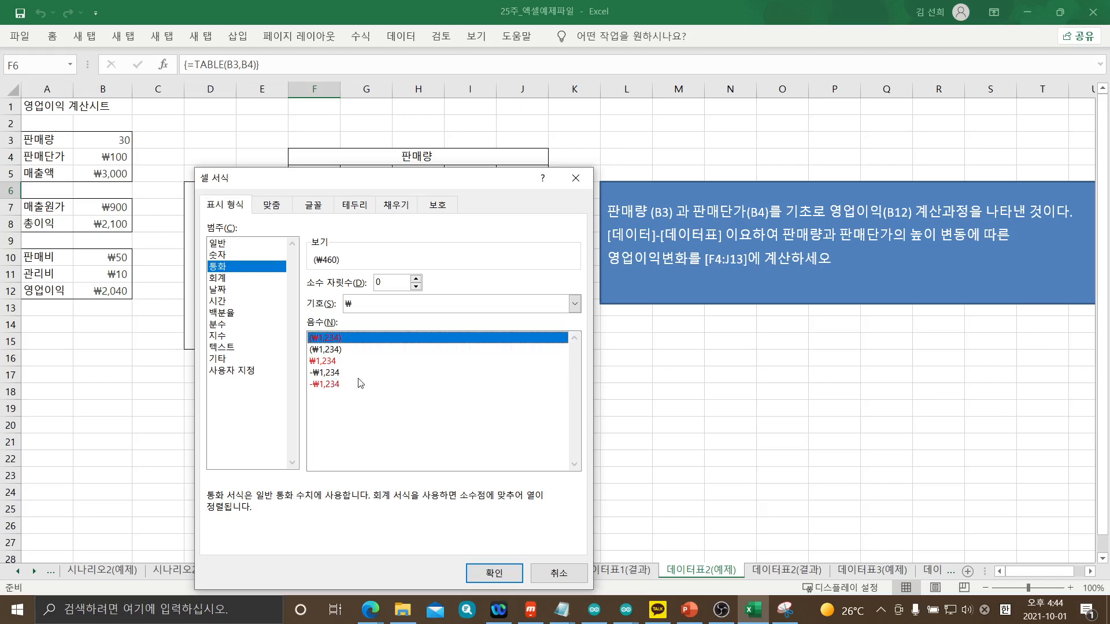
click(494, 573)
click(508, 503)
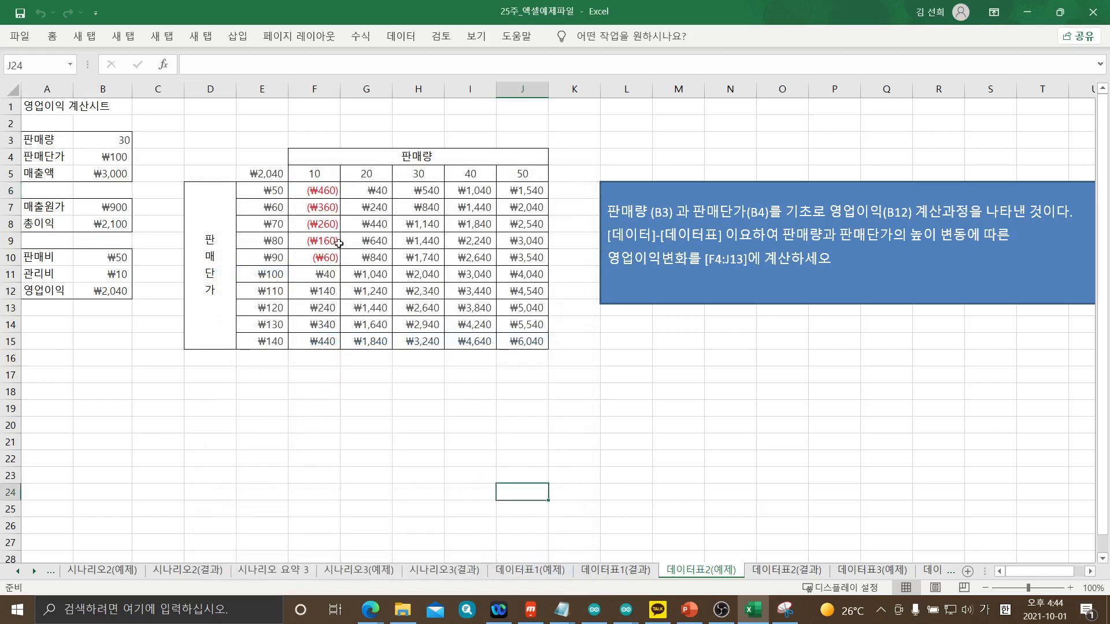
Set the 통화 negative number style of F6:F11 to black -₩1,234
drag(317, 191, 316, 274)
right_click(317, 241)
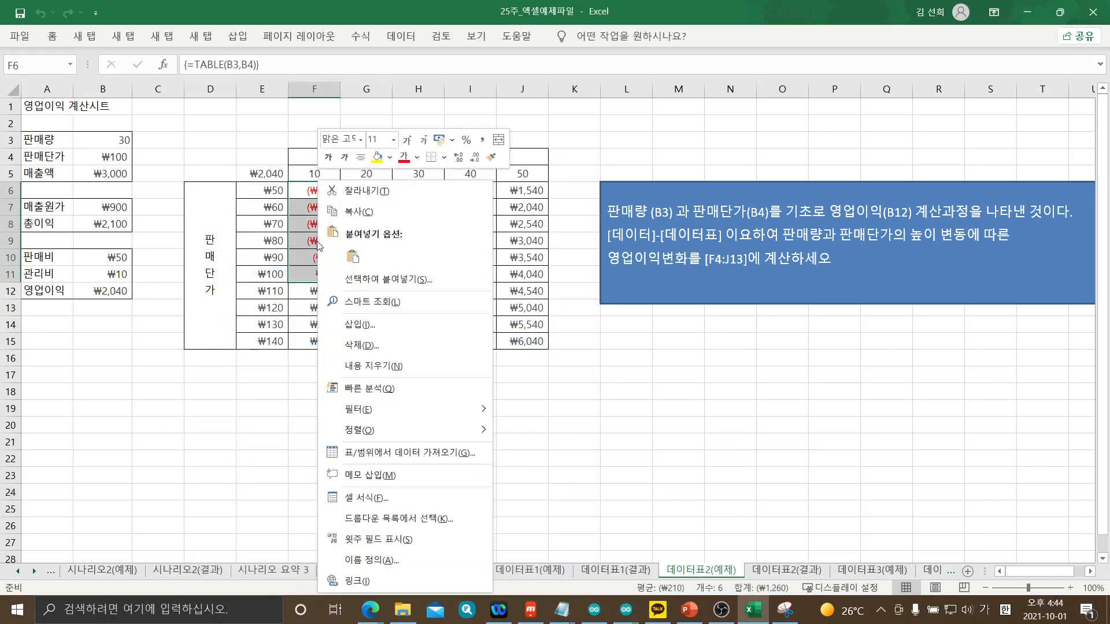
click(382, 499)
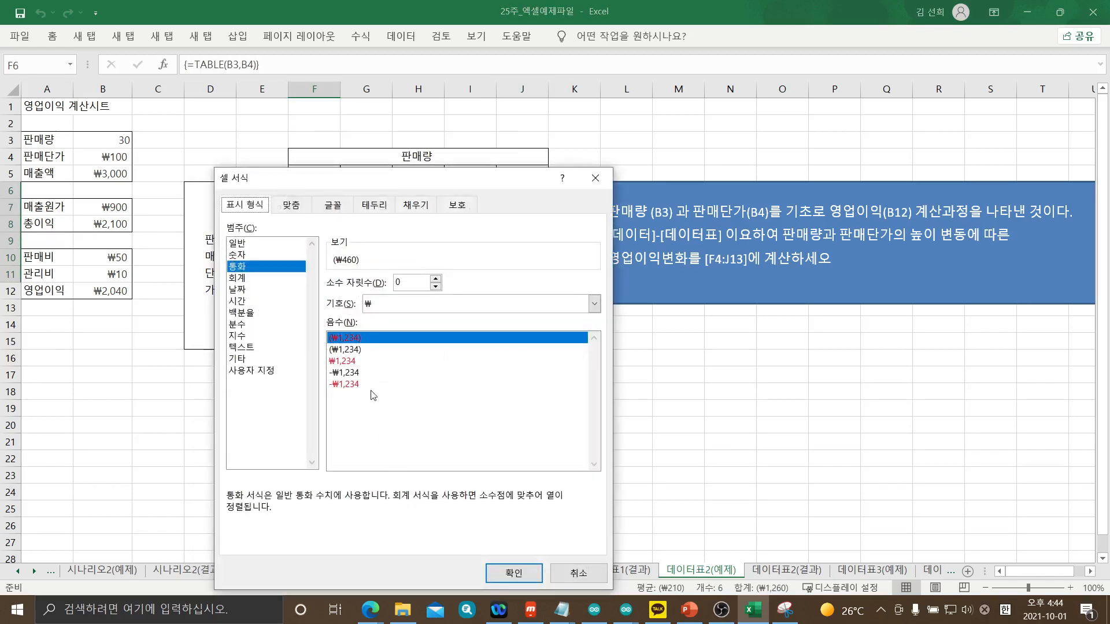
click(356, 373)
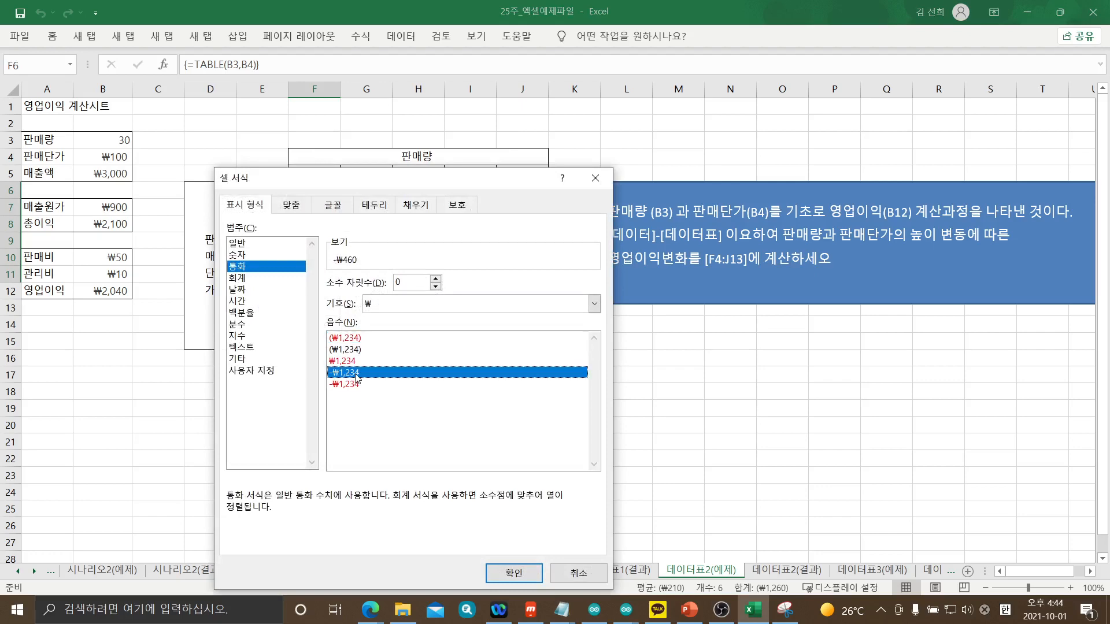
click(524, 573)
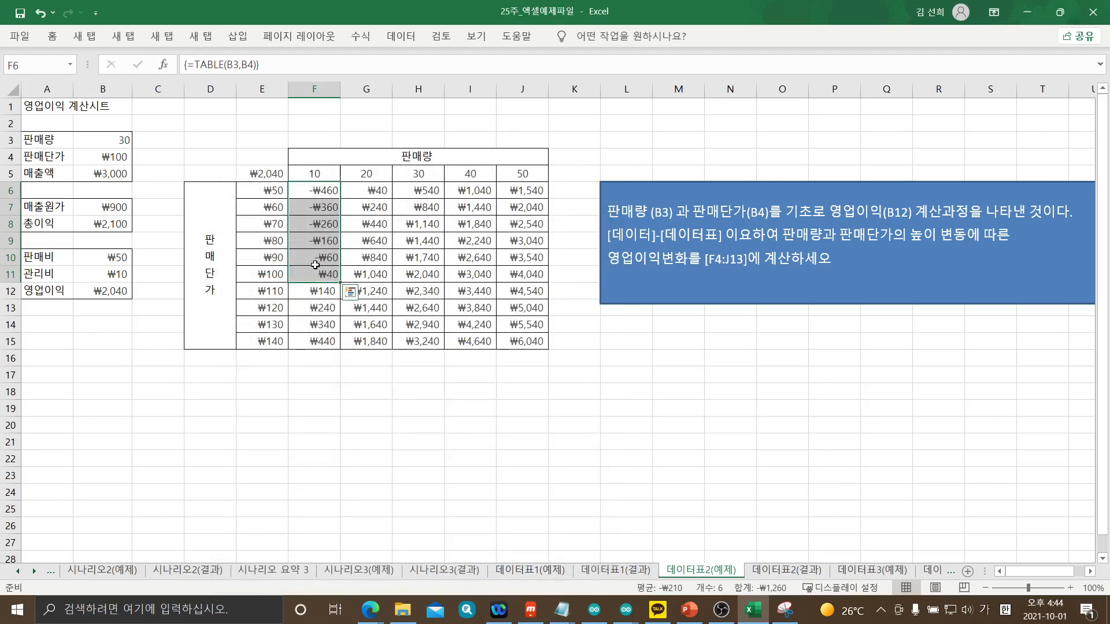
Set the 통화 negative number style of F6:F11 to red parentheses, (₩1,234)
drag(320, 189, 327, 282)
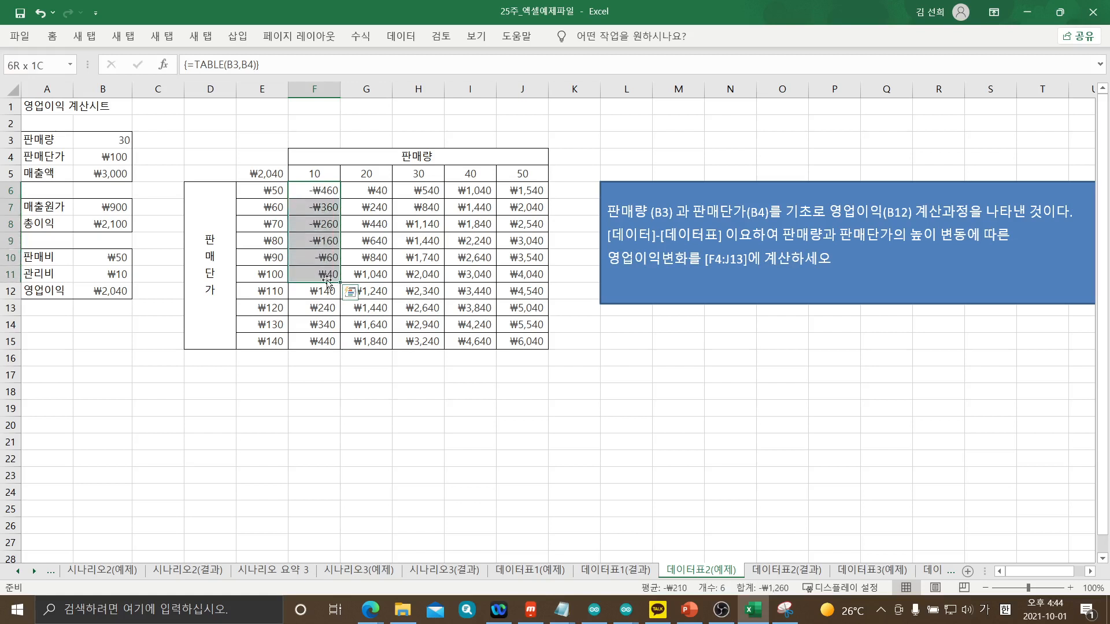
right_click(326, 283)
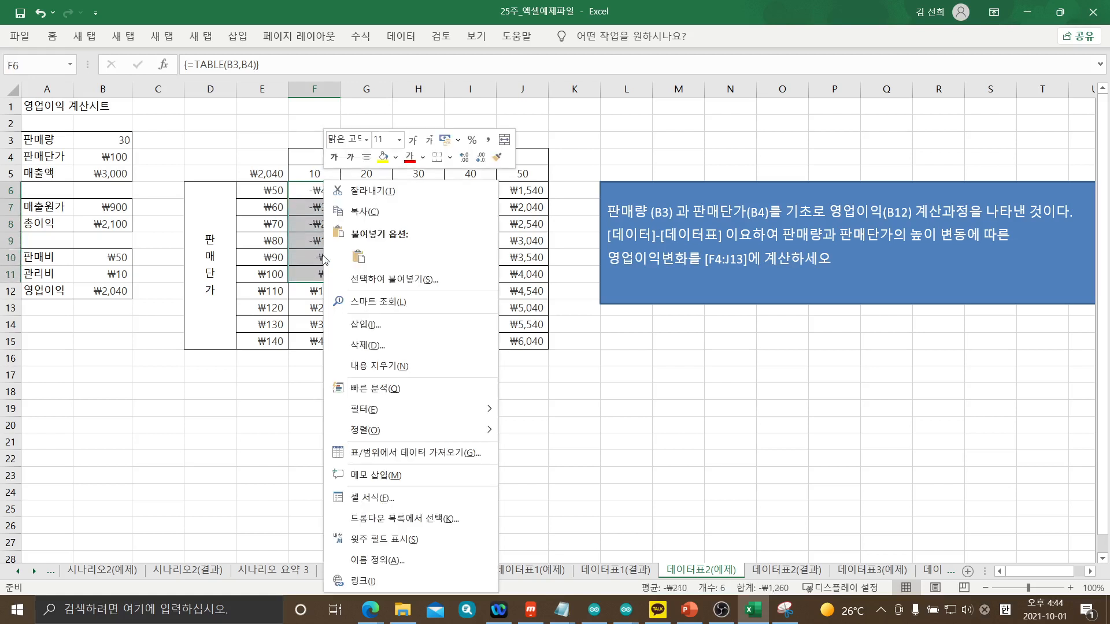
click(387, 498)
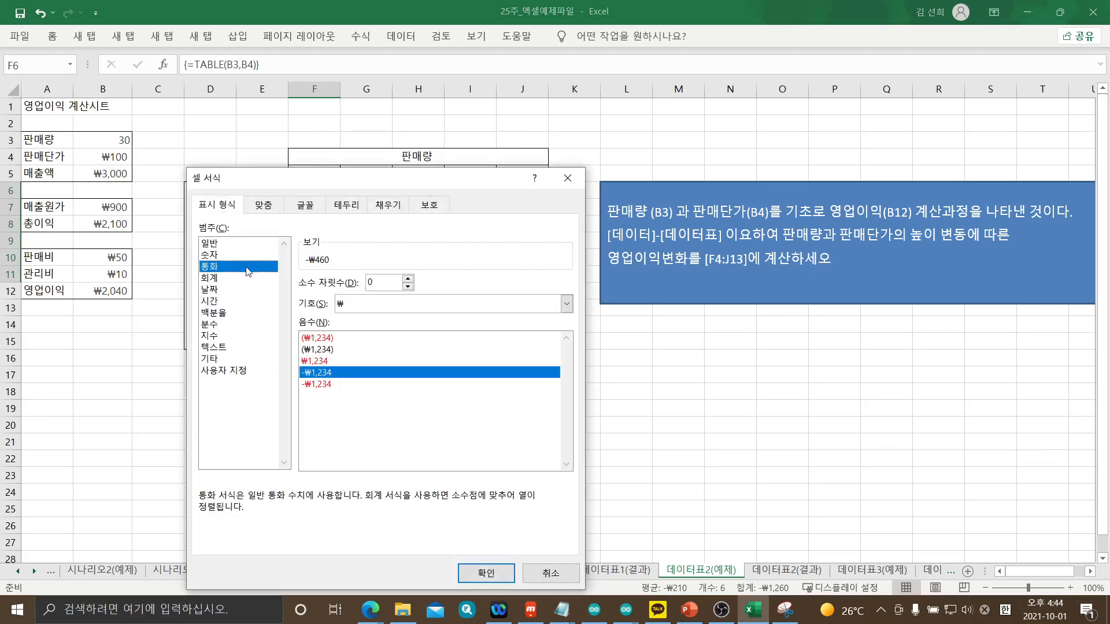
click(313, 337)
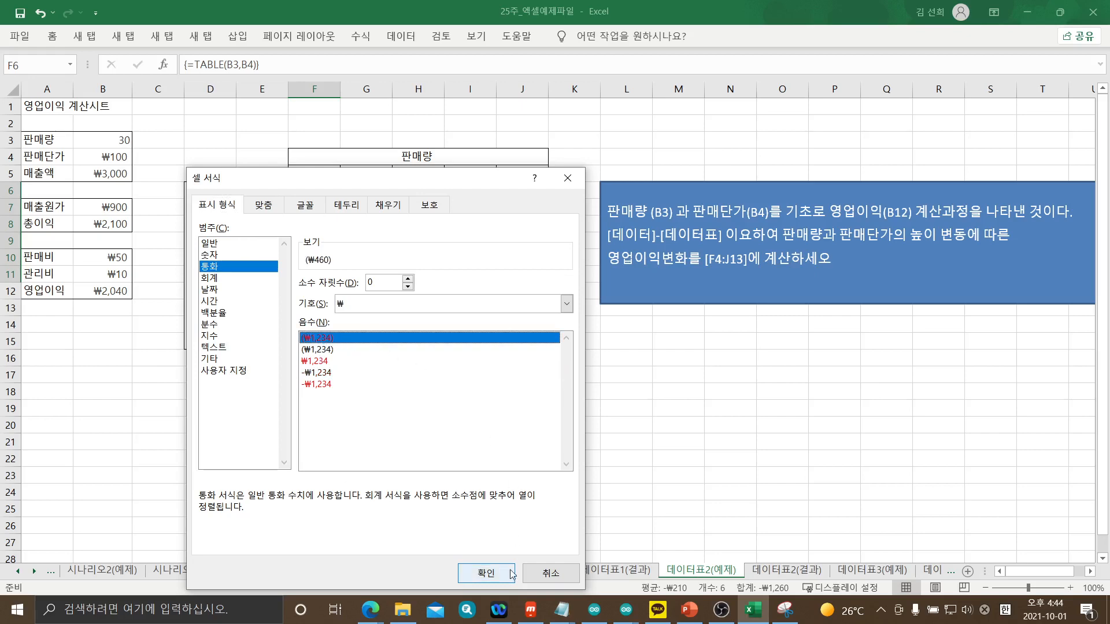
click(486, 577)
click(453, 486)
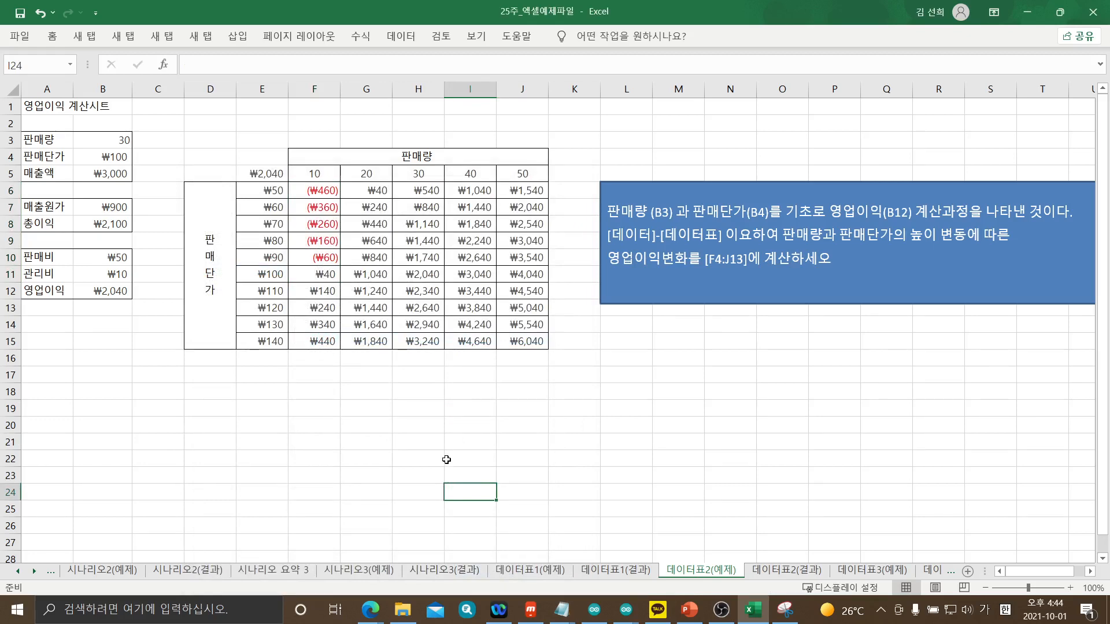
On the 데이터표3(예제) sheet, enter =C6 in cell F5 to reference the monthly 상환금액 formula
click(864, 573)
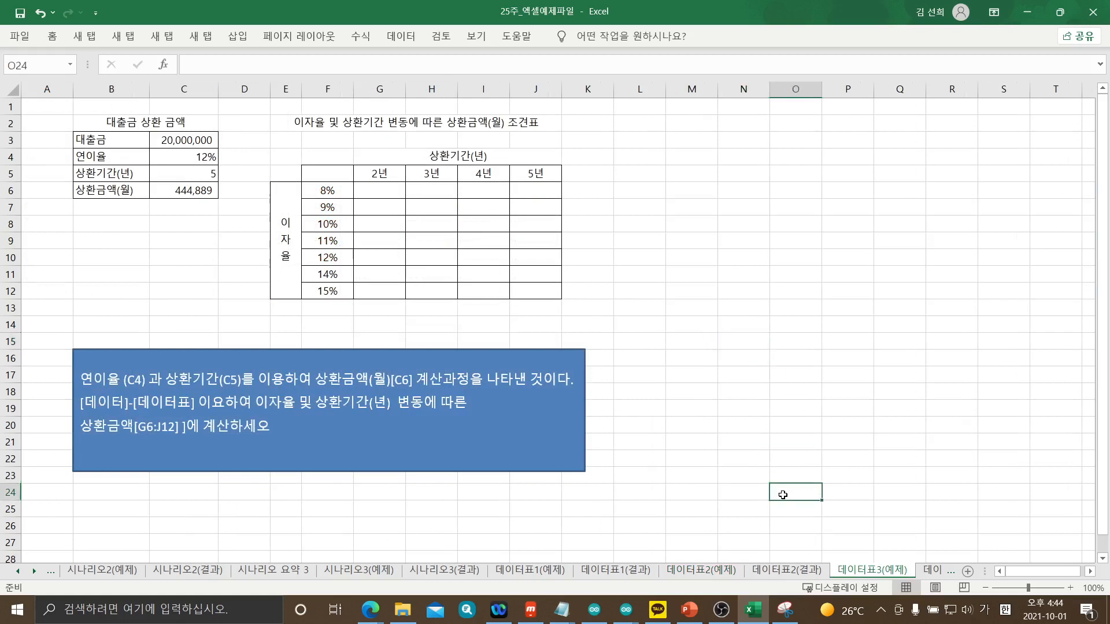
click(330, 175)
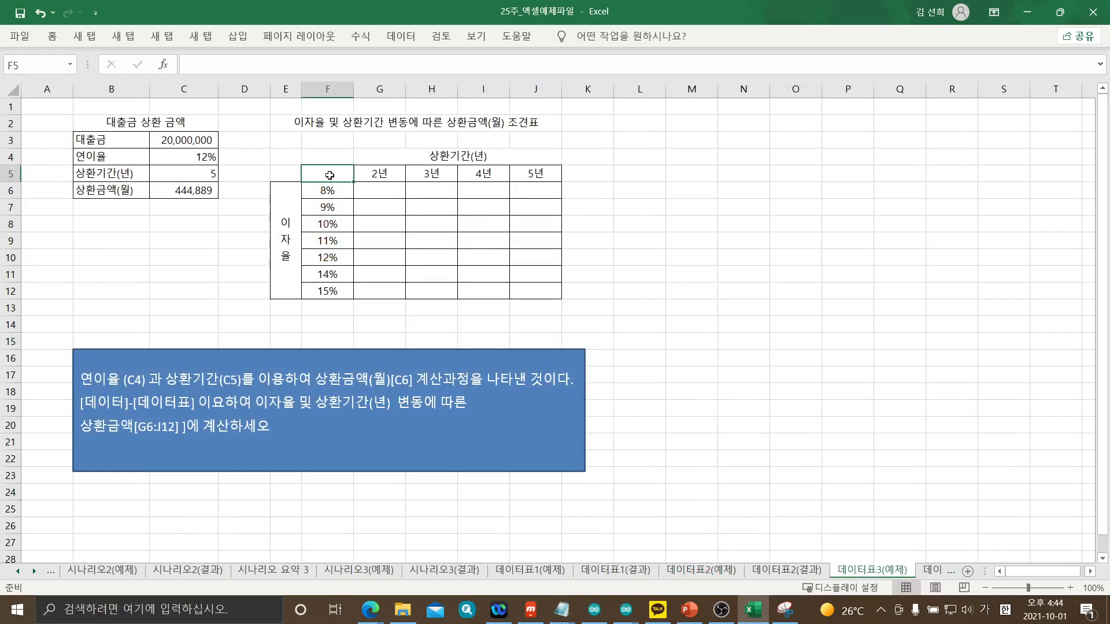
text(=)
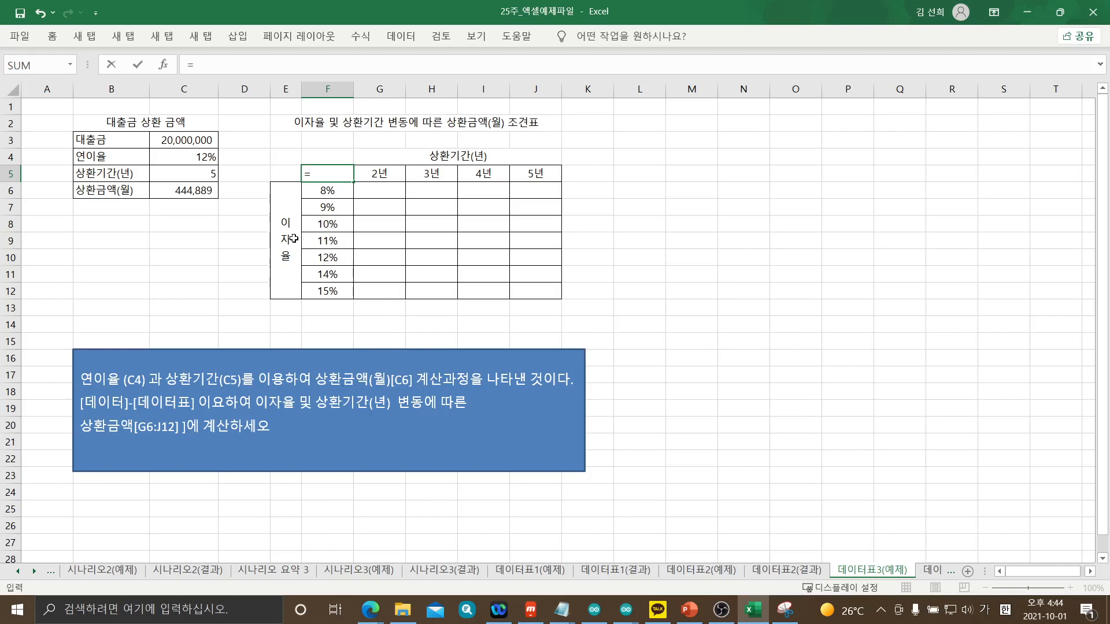
click(183, 191)
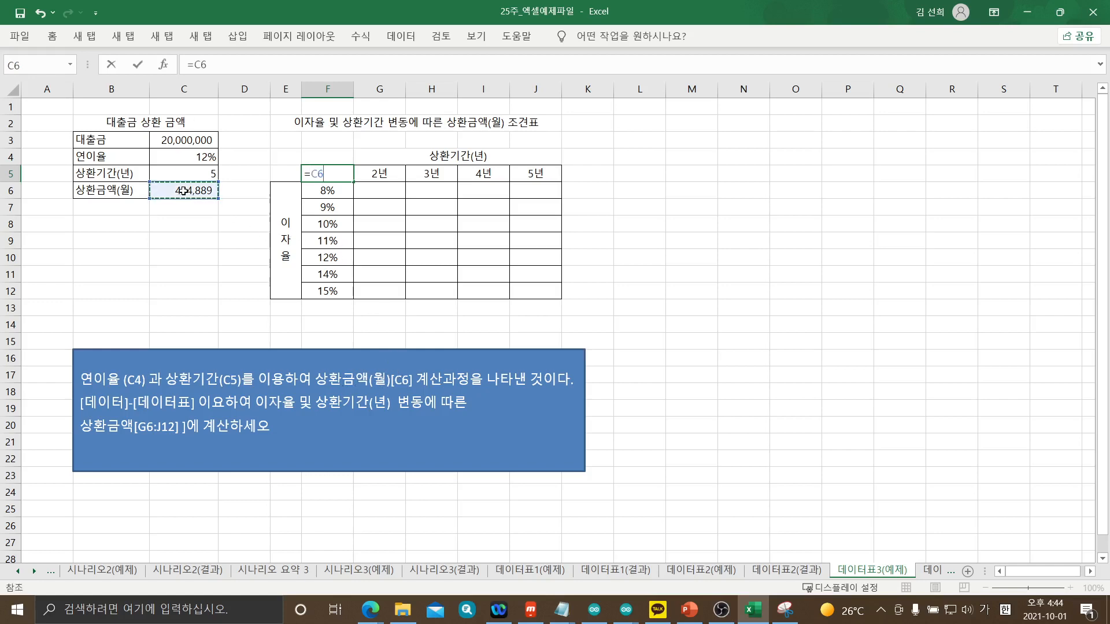
key(Return)
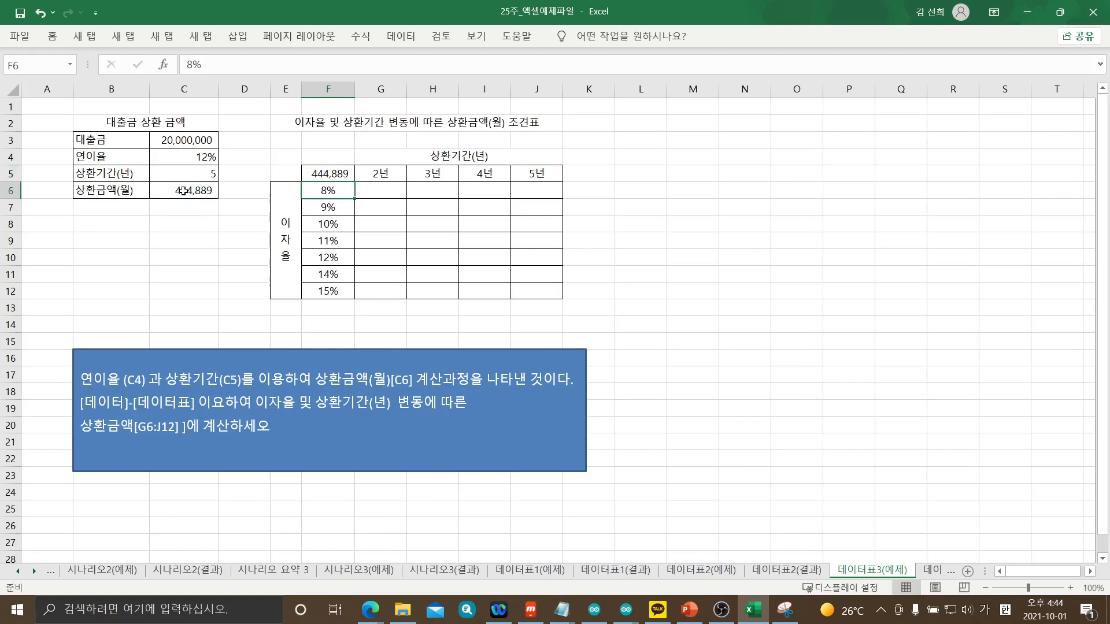
Create a two-variable data table over F5:J12 with row input cell C5 (상환기간) and column input cell C4 (연이율)
drag(325, 171, 520, 296)
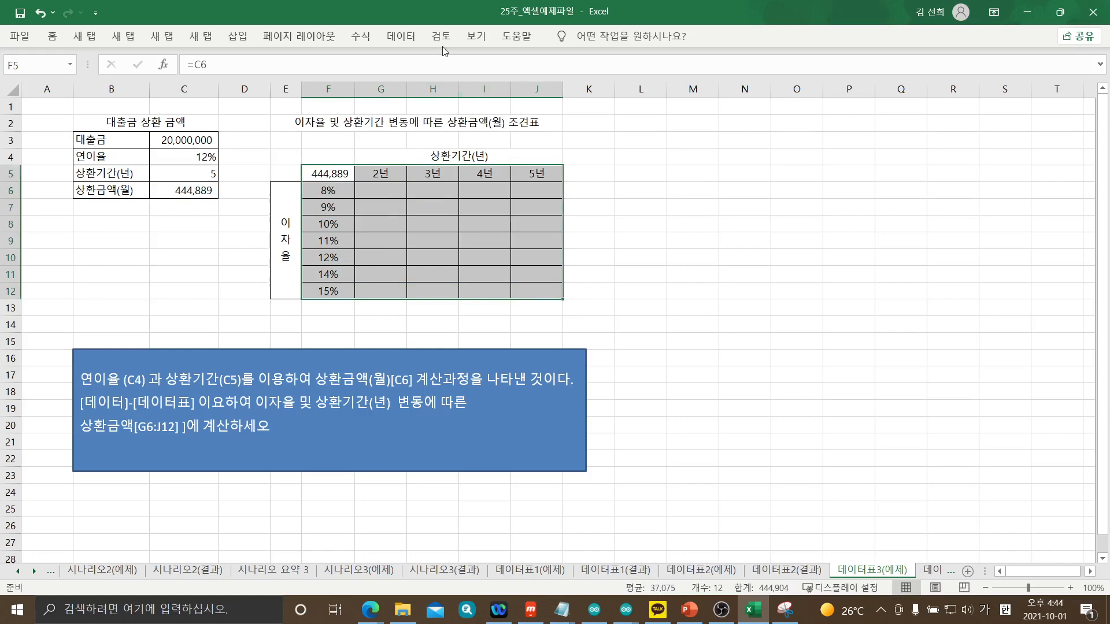
click(401, 37)
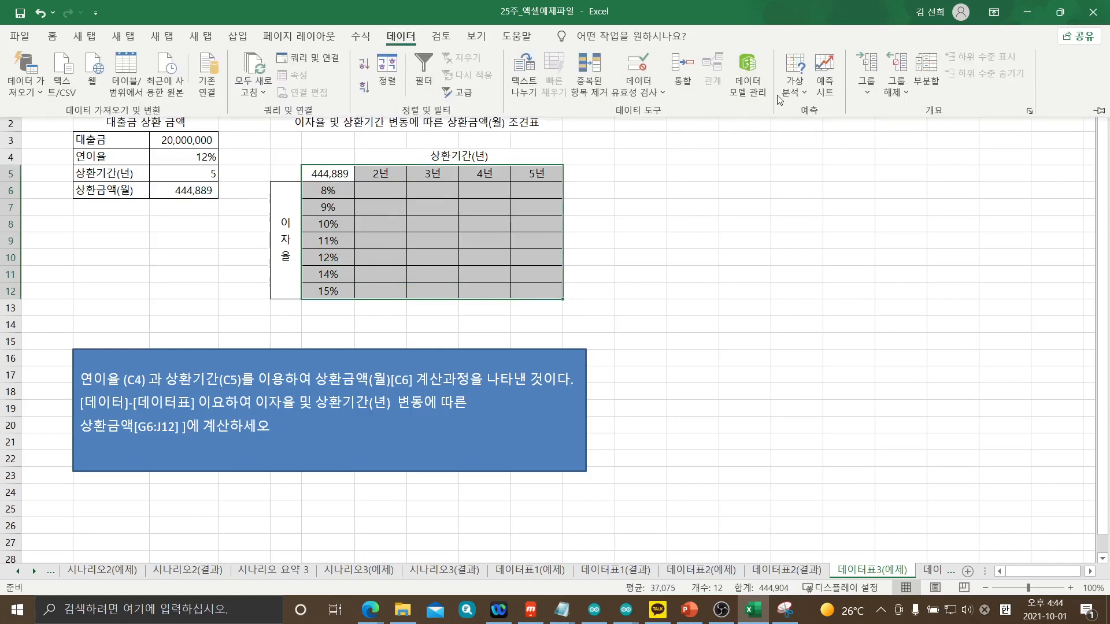
click(795, 86)
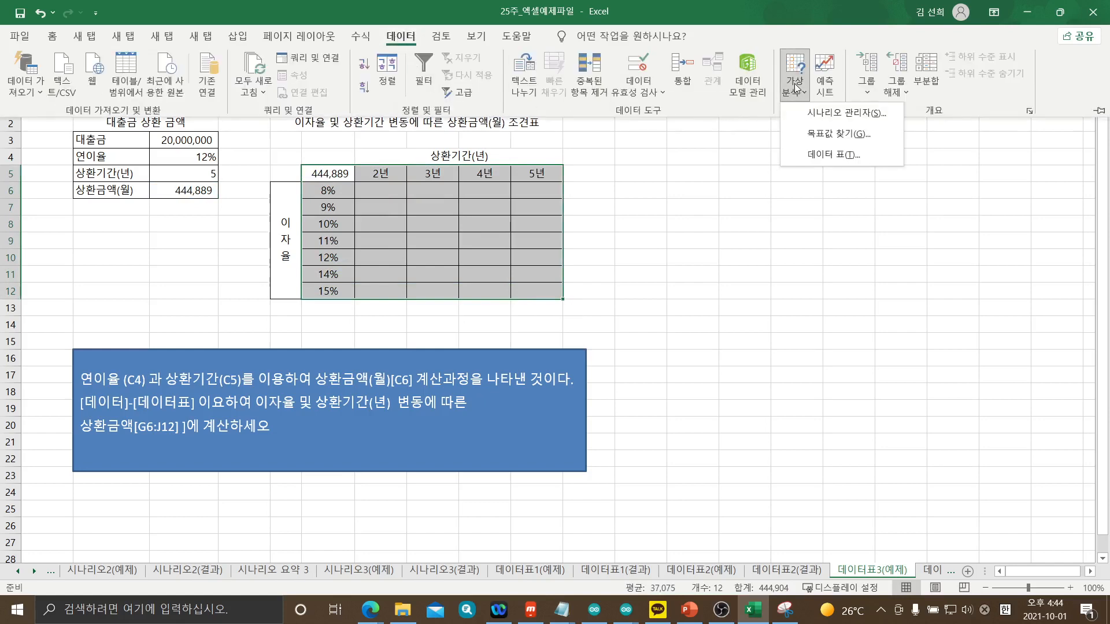
click(832, 154)
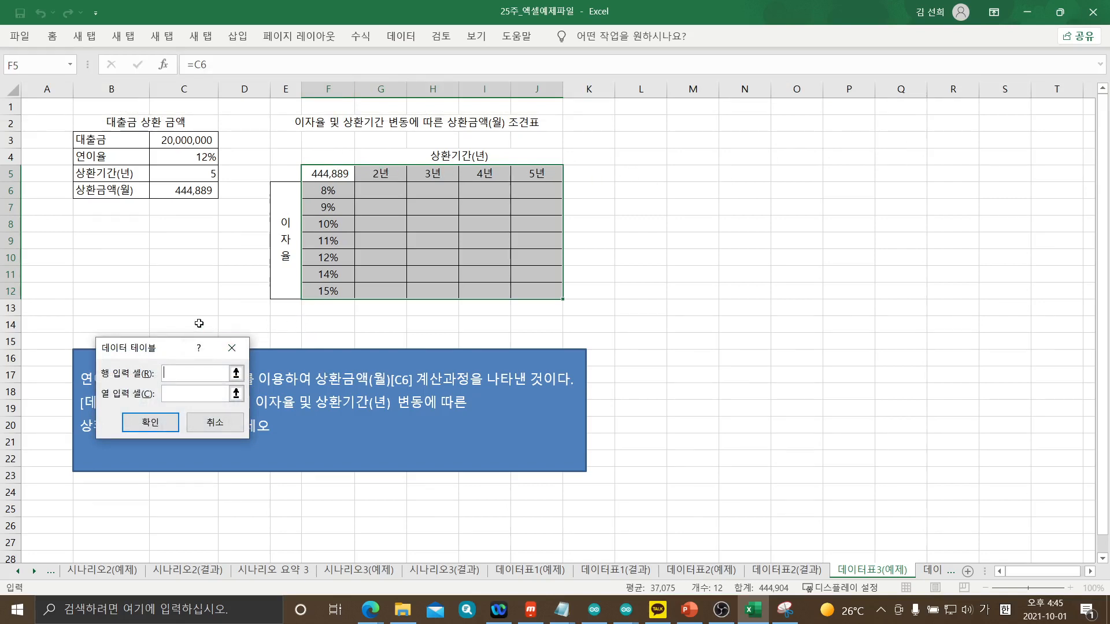
click(186, 175)
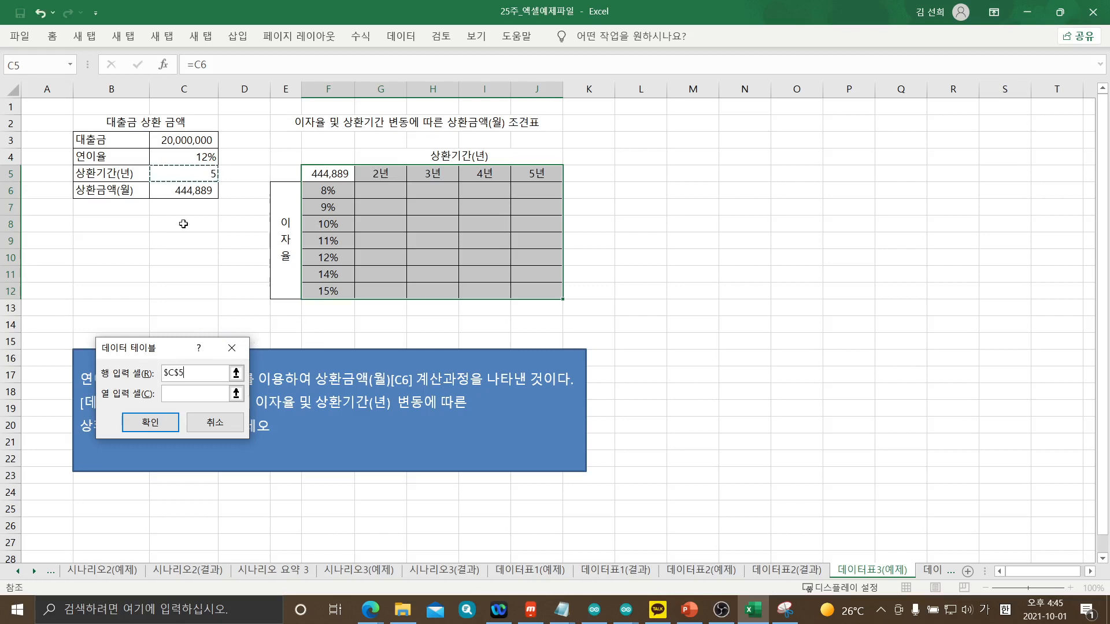
drag(178, 356, 156, 242)
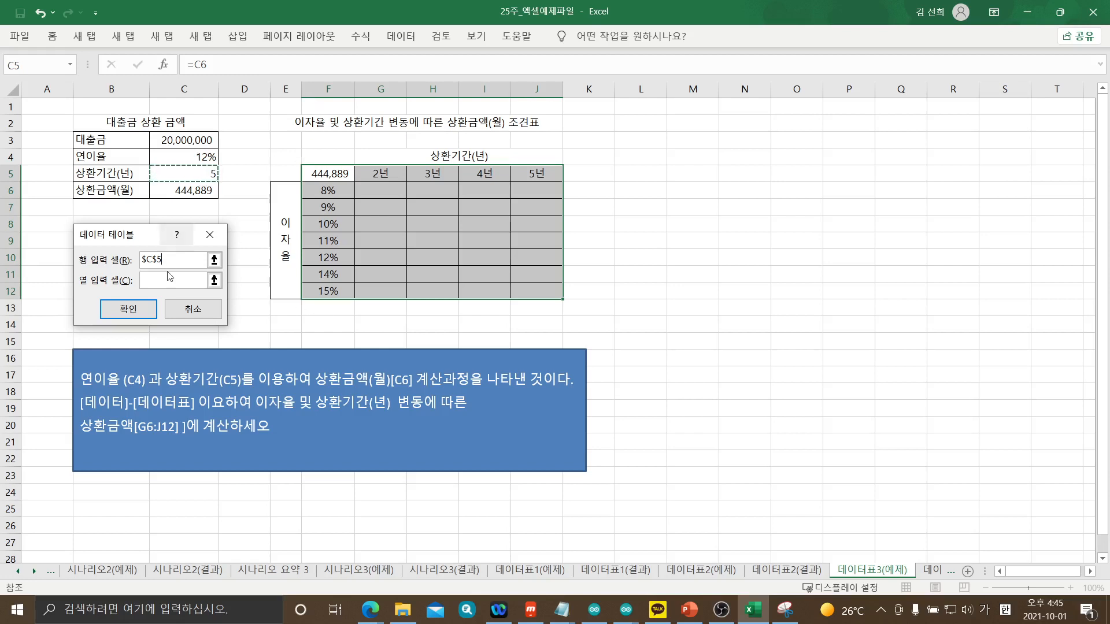
click(160, 283)
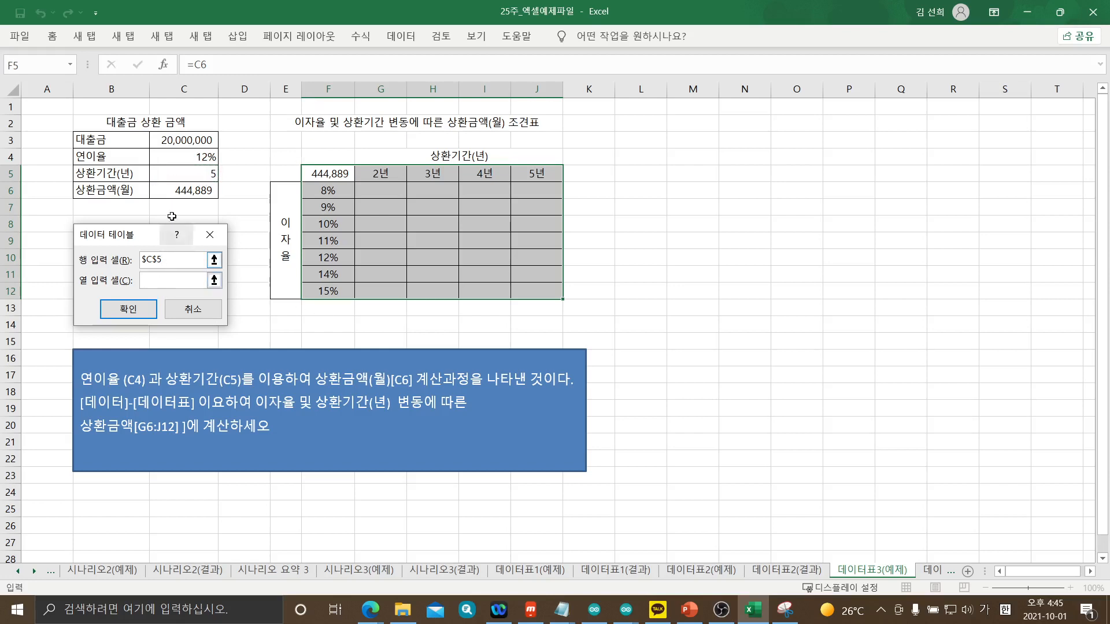
click(186, 157)
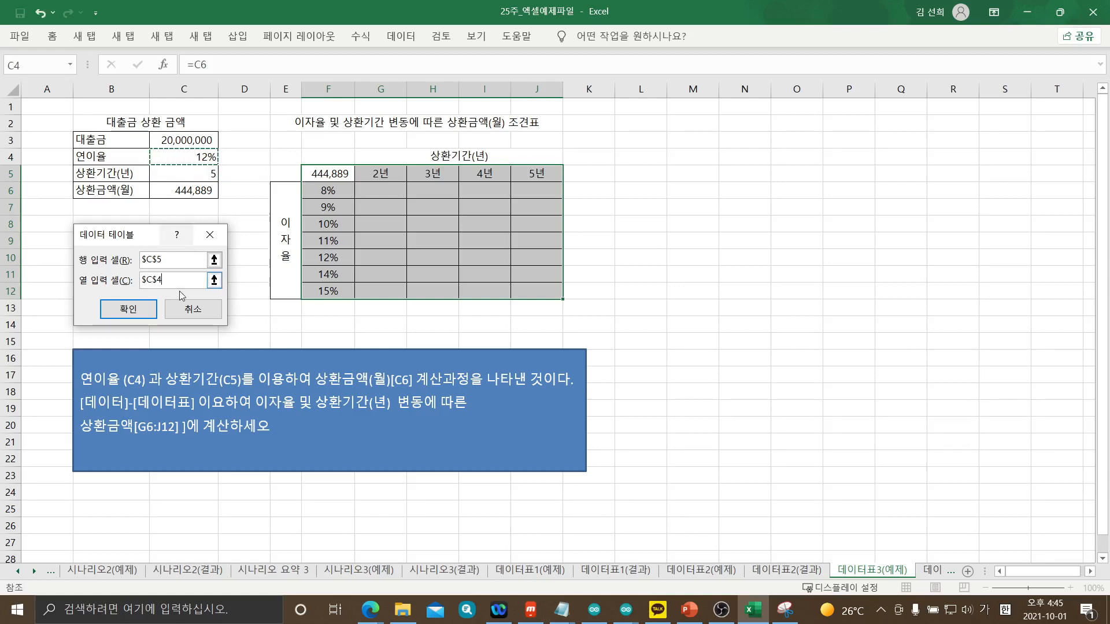
click(134, 311)
click(683, 403)
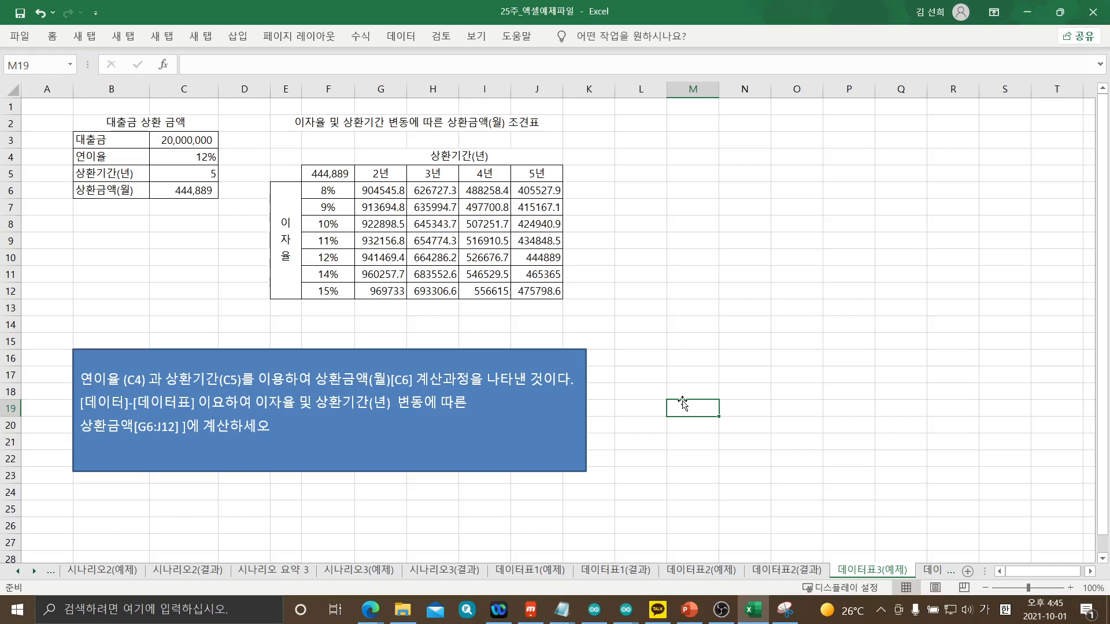
click(403, 38)
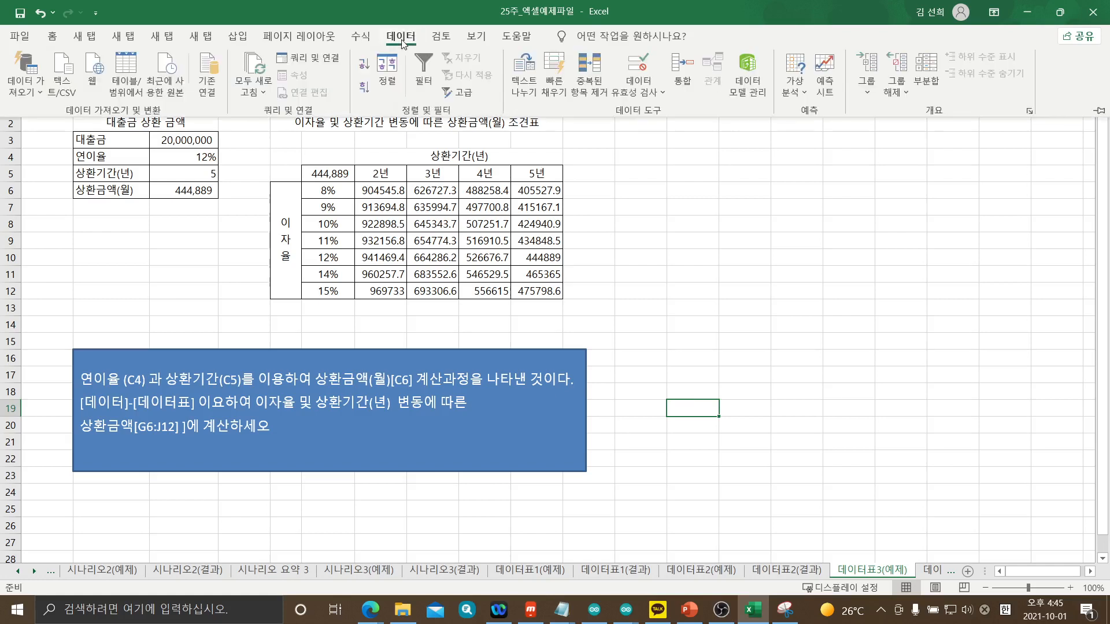
click(795, 84)
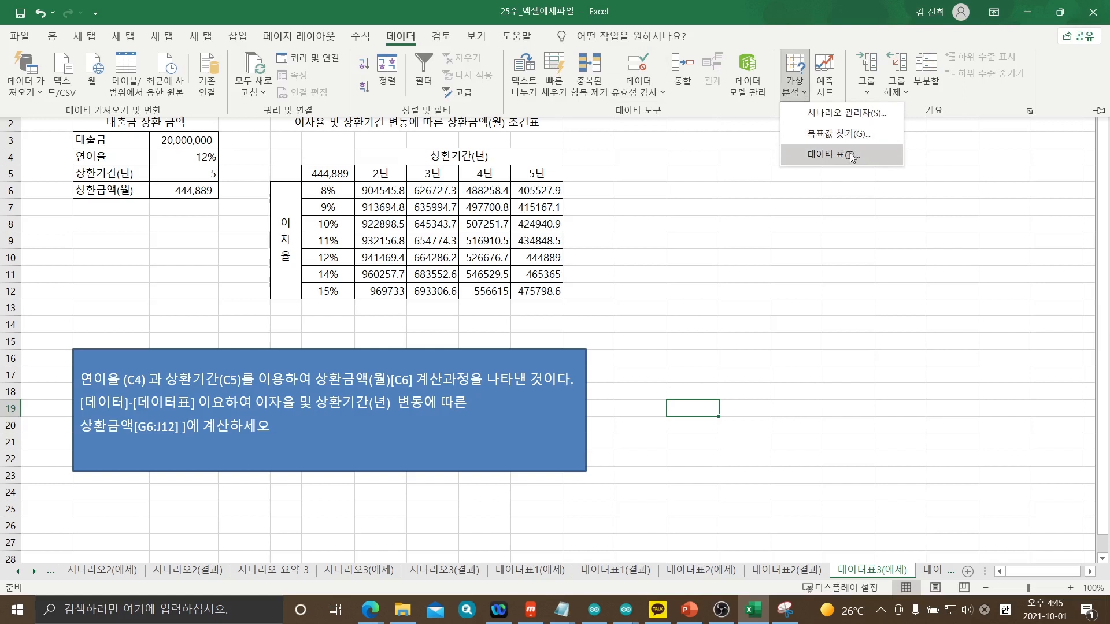